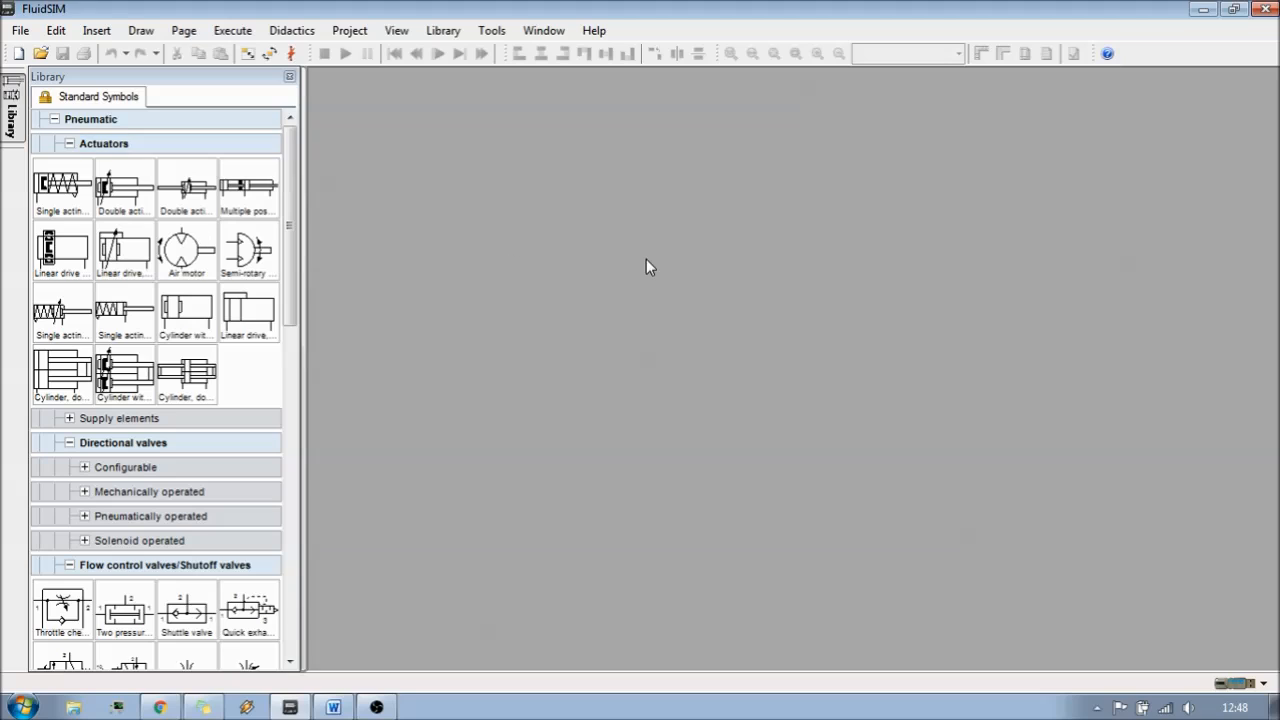
Step: Create a new blank circuit file
click(20, 30)
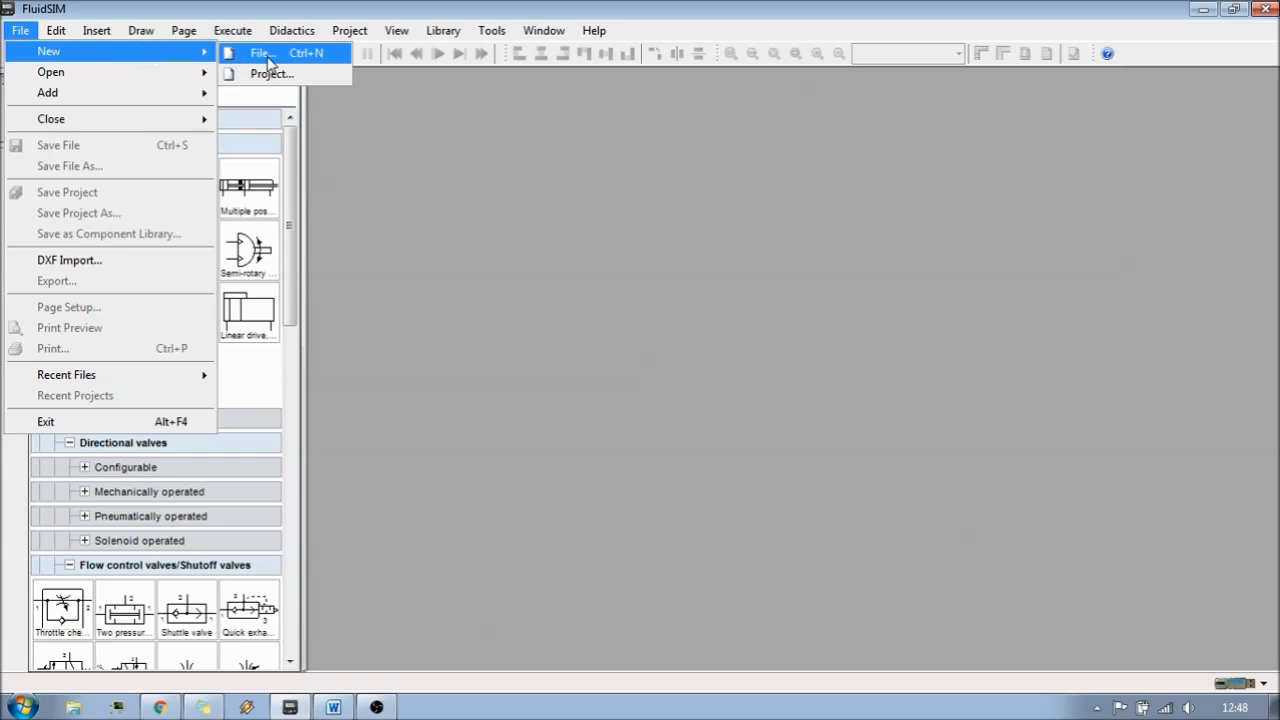
click(481, 162)
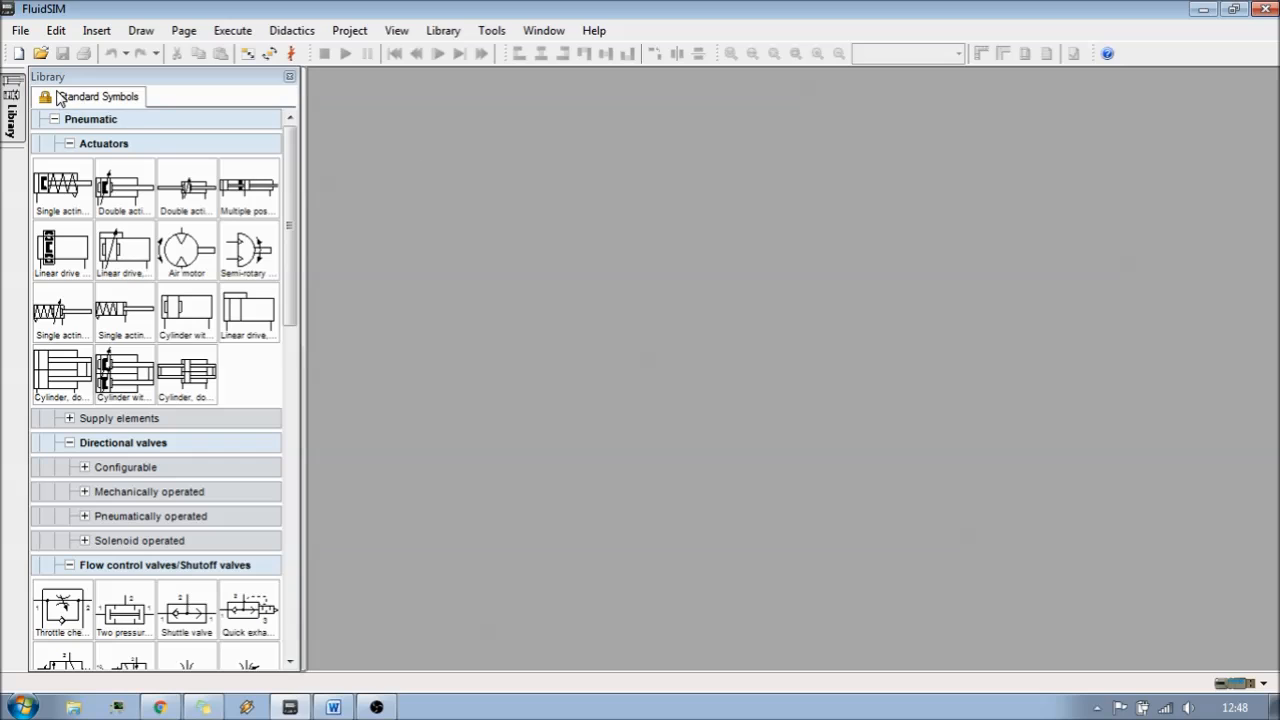
click(20, 54)
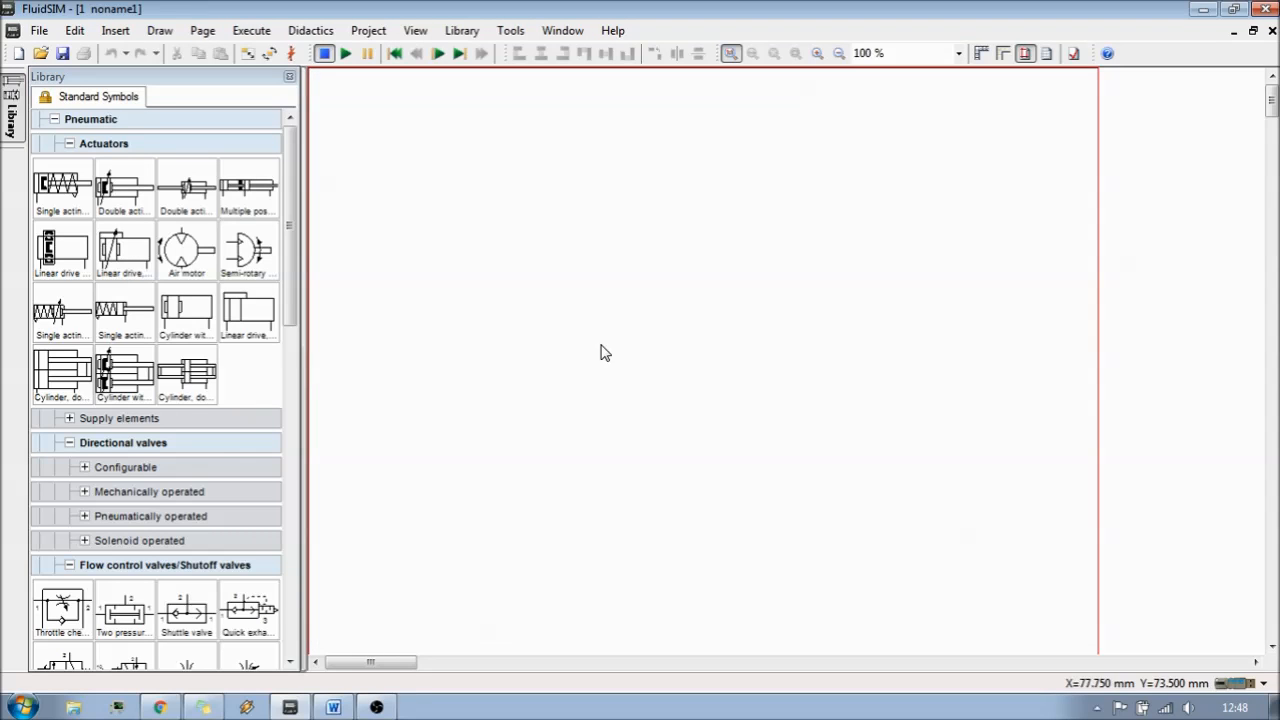
scroll(1090, 112, down, 3)
scroll(1090, 118, up, 3)
scroll(889, 158, down, 4)
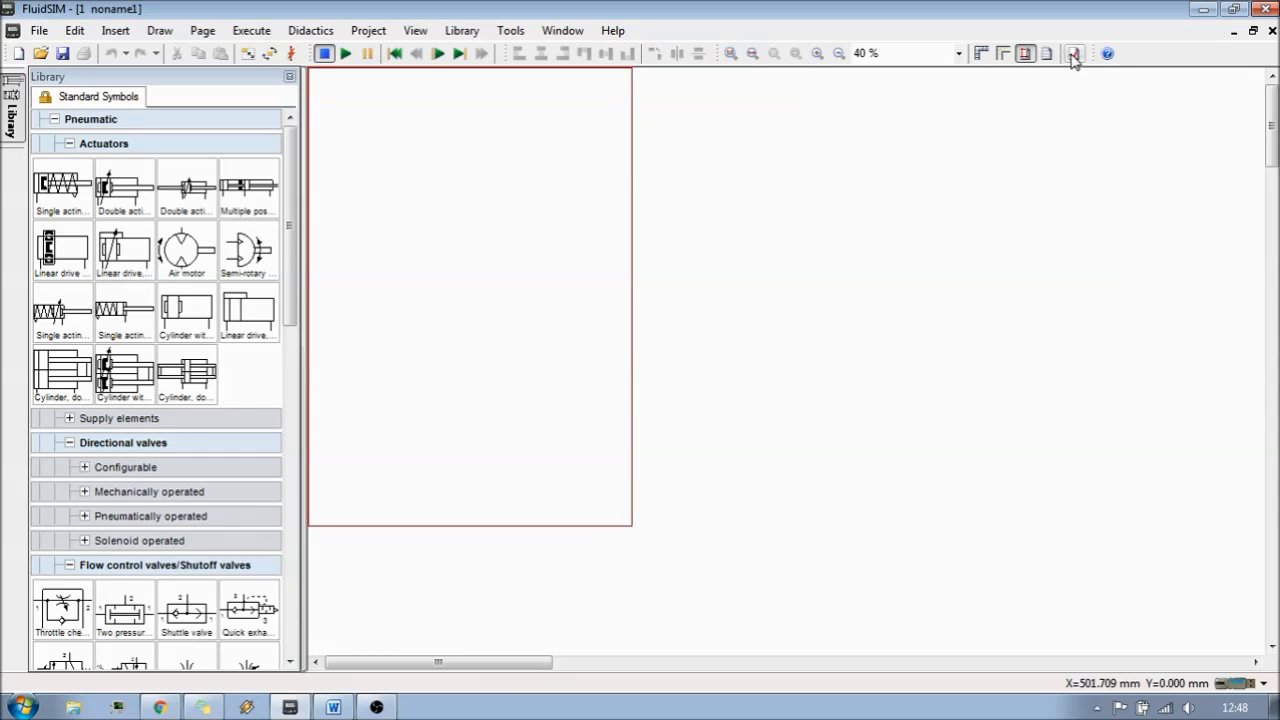
click(210, 33)
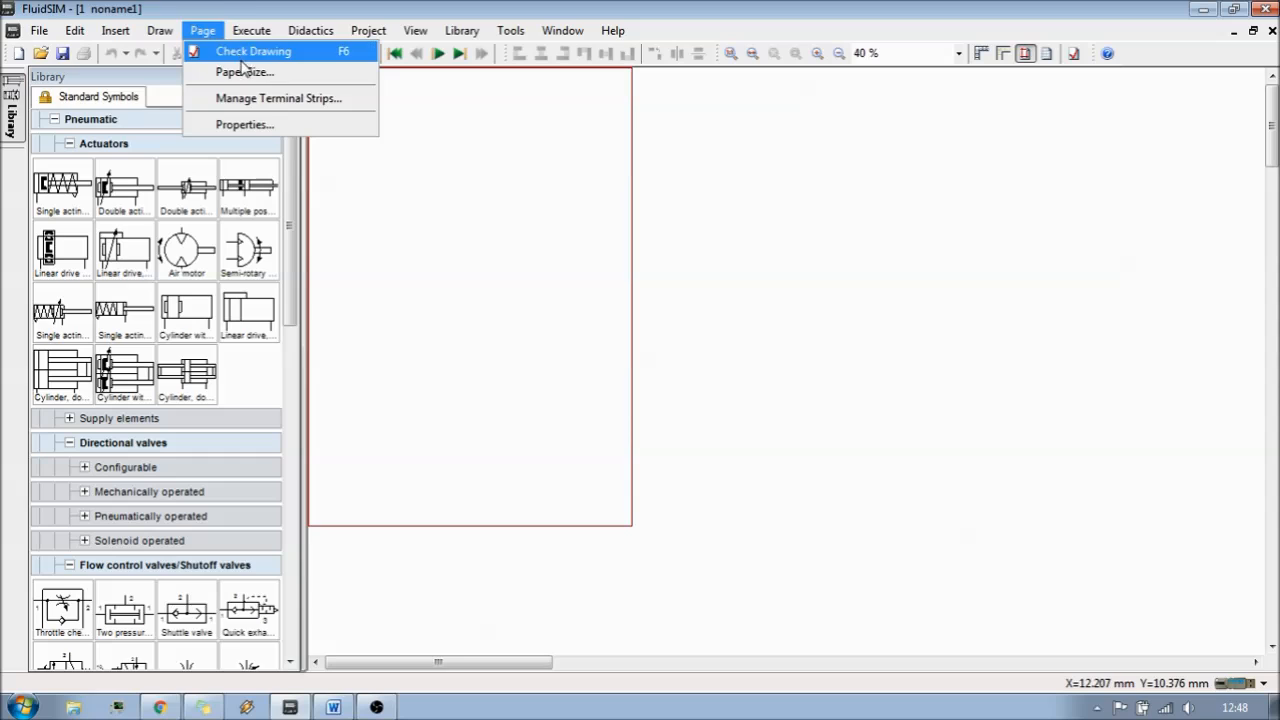
click(638, 114)
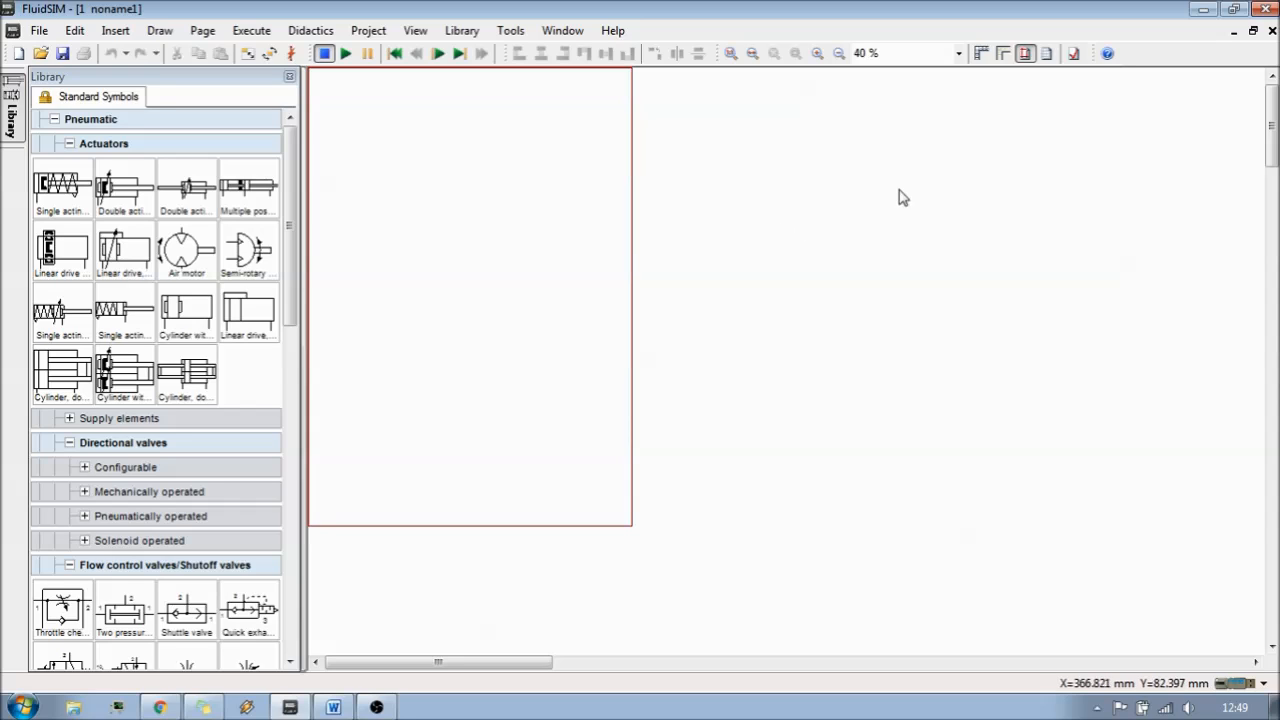
Step: Toggle the drawing's page borders off and back on
click(1025, 54)
click(1025, 54)
click(1025, 54)
click(1025, 54)
Step: Collapse every expanded group under Pneumatic in the component library, including the Pneumatic category itself
click(69, 143)
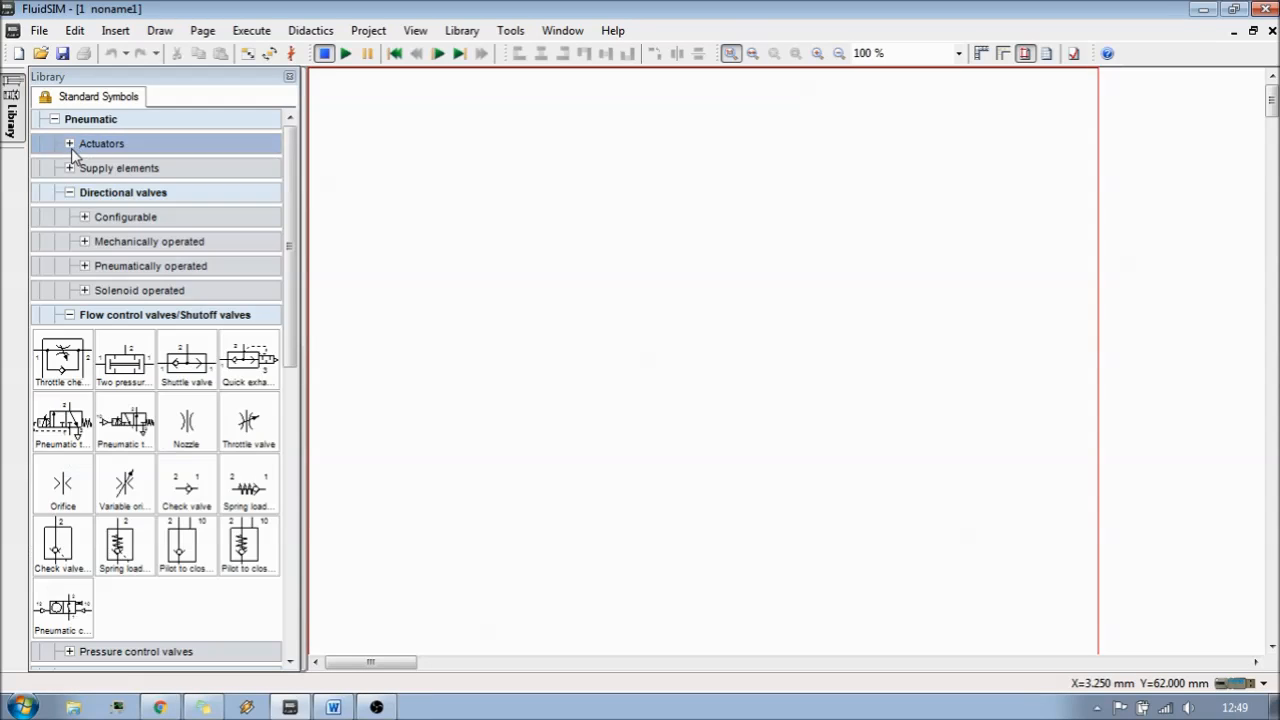
click(69, 192)
click(69, 216)
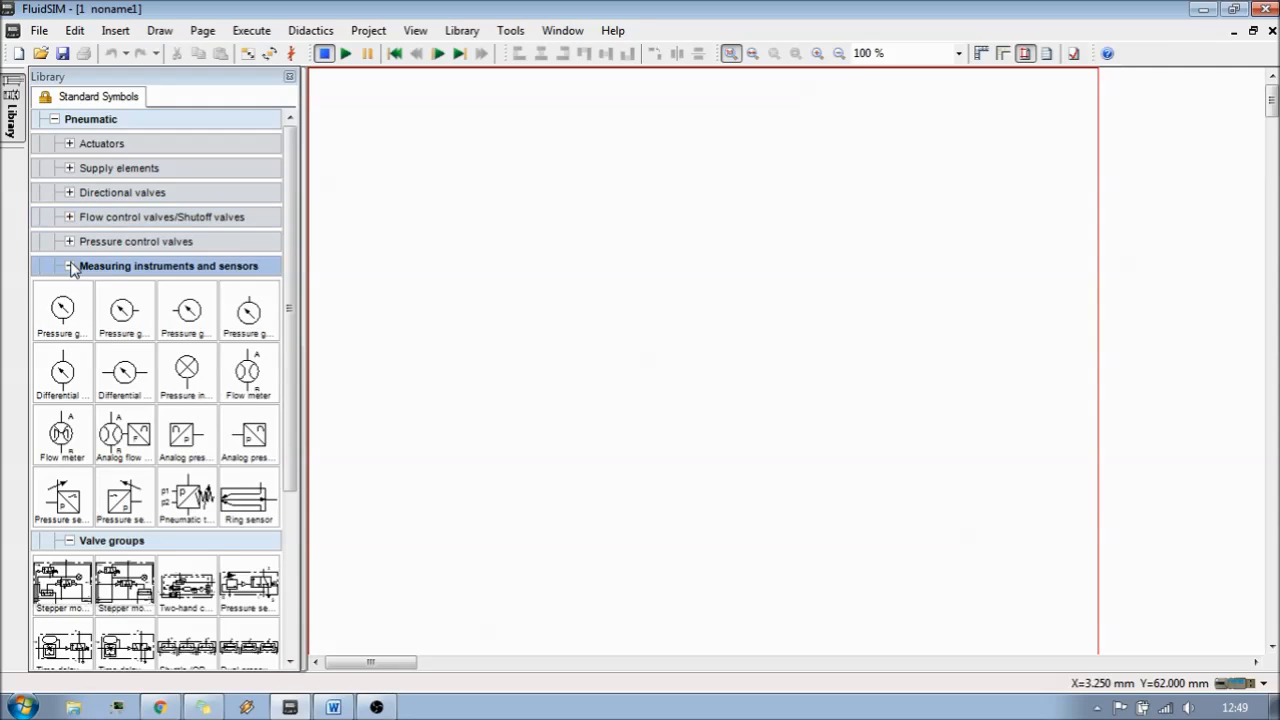
click(69, 265)
click(69, 290)
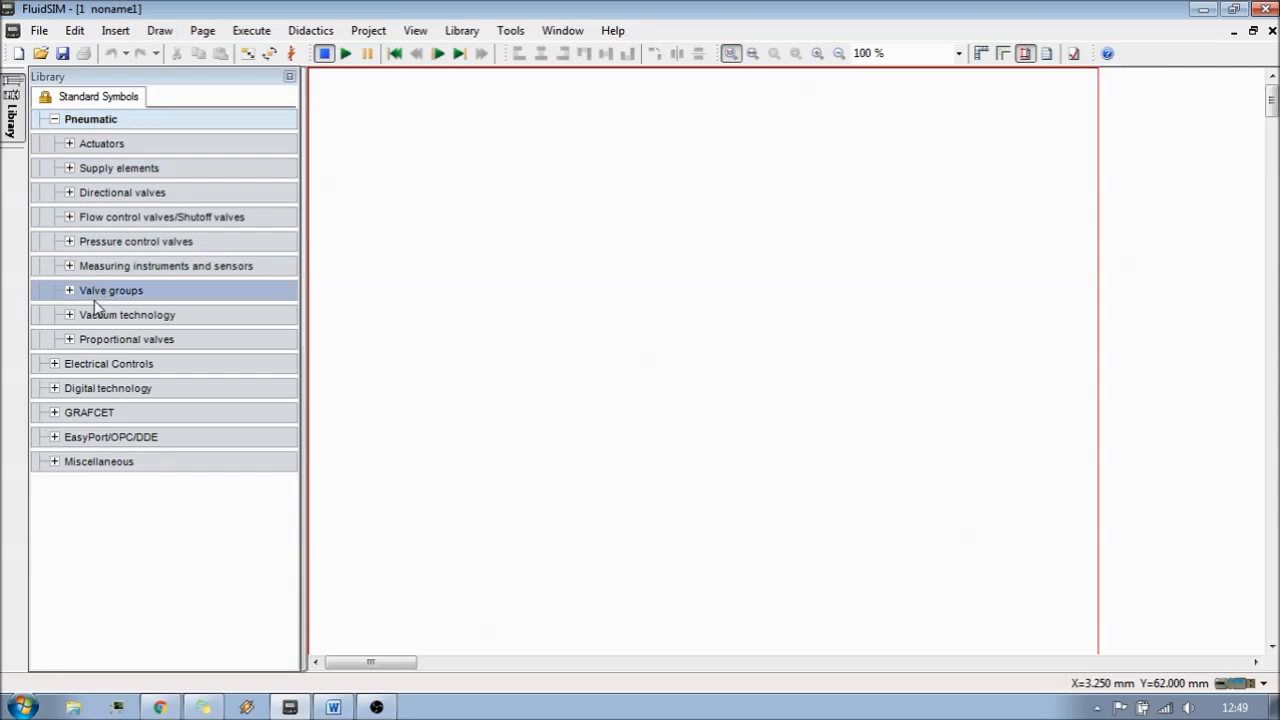
click(55, 119)
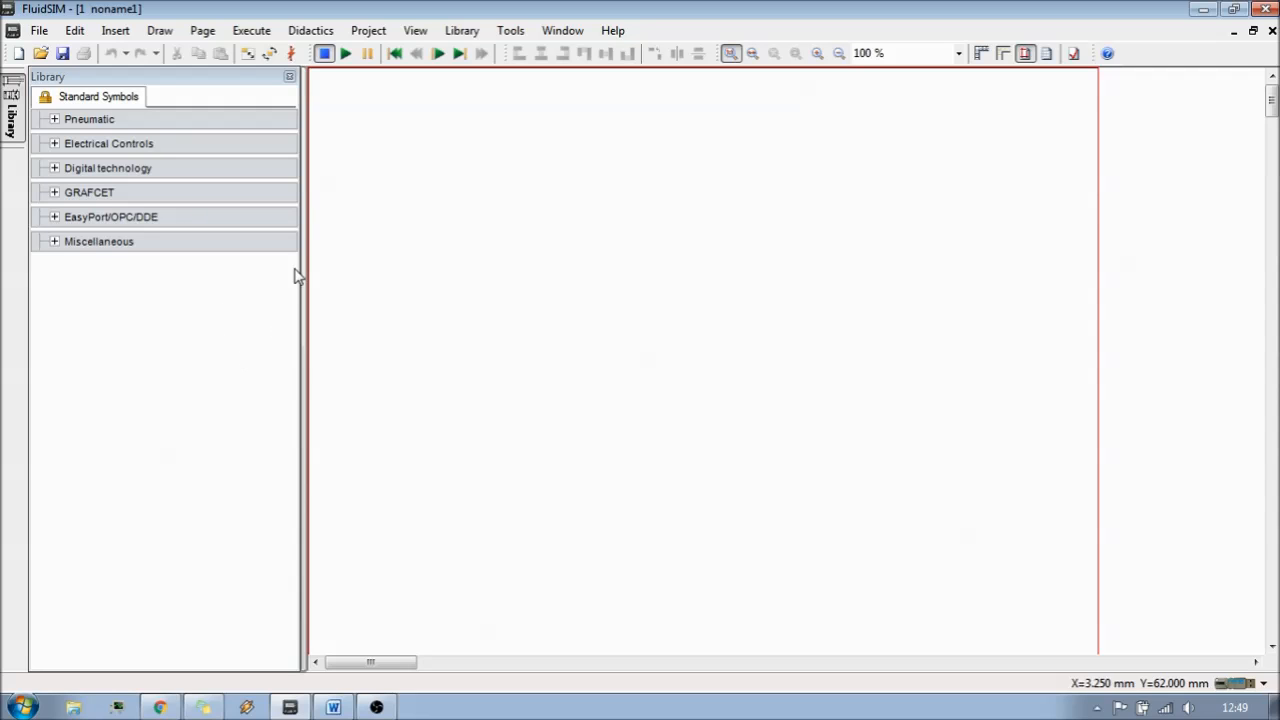
Step: Hide the component library and show it again
click(289, 78)
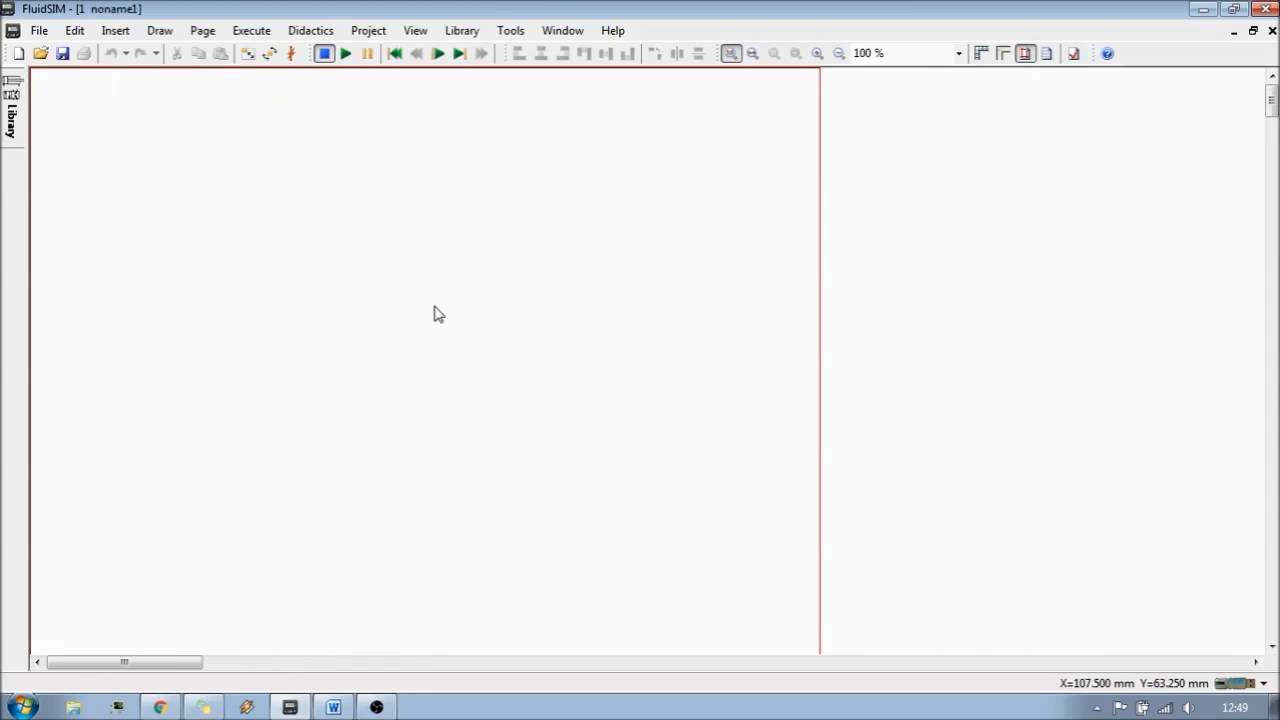
click(474, 33)
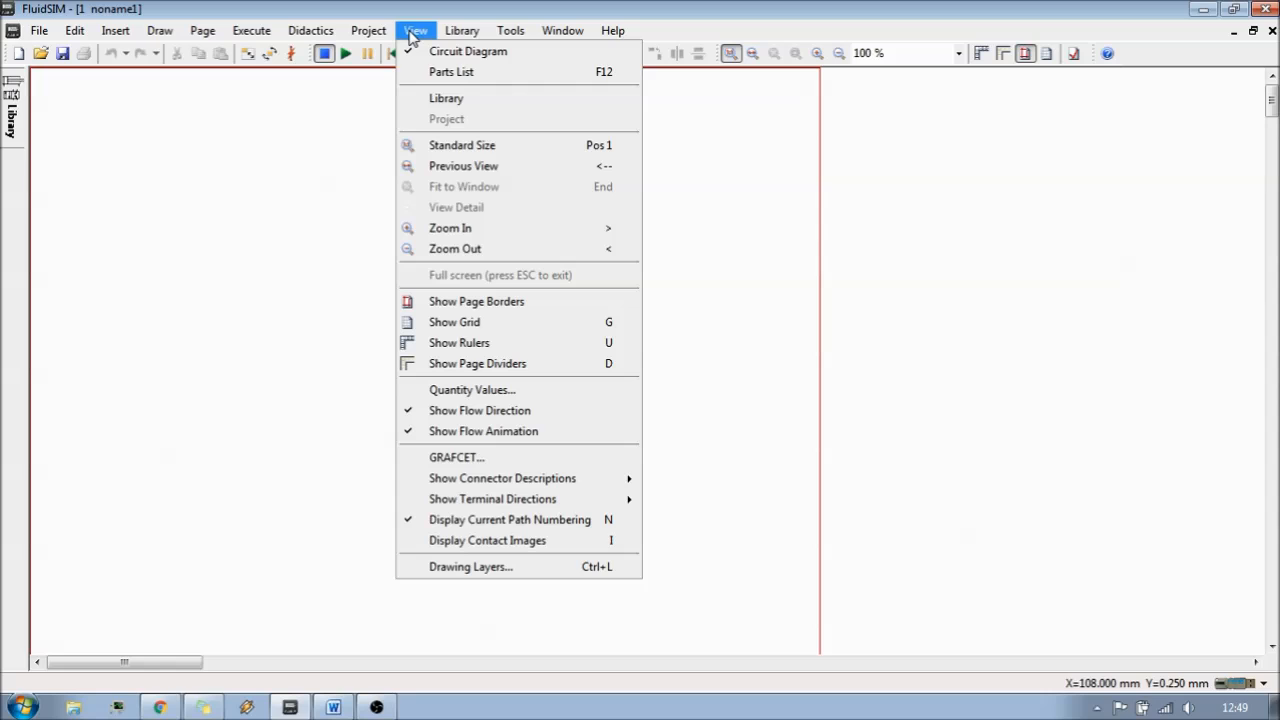
click(472, 100)
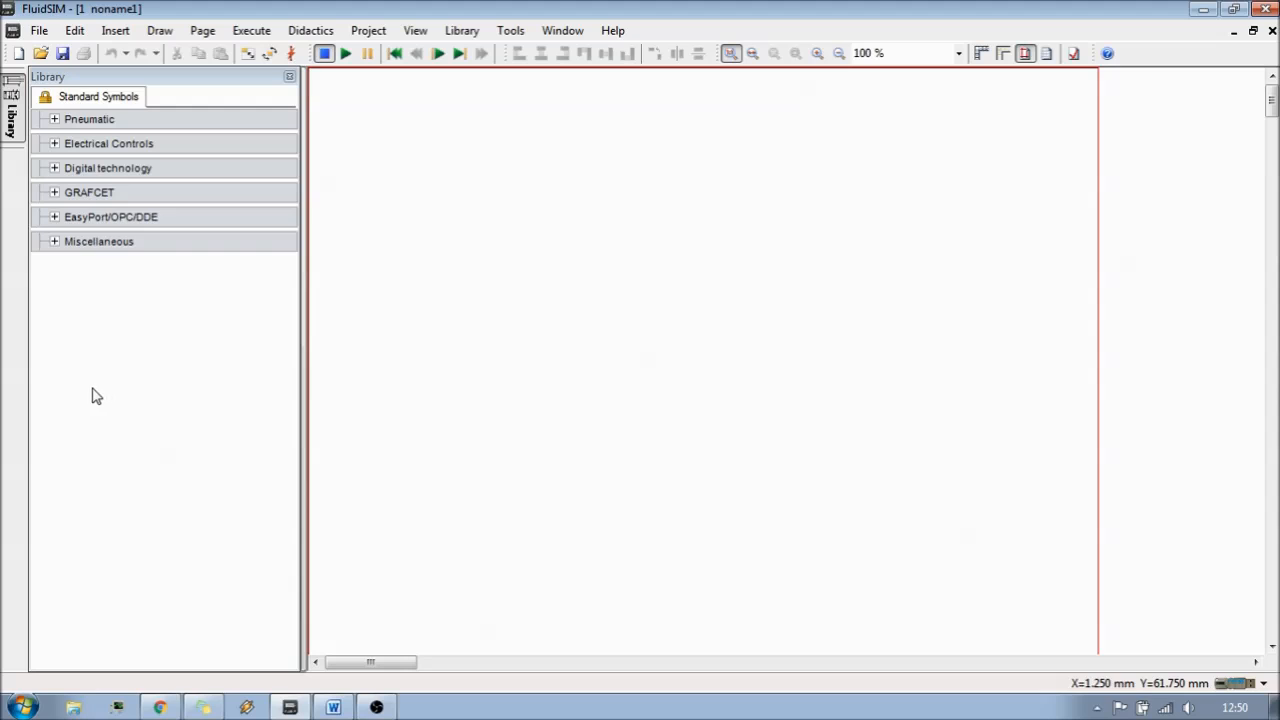
Step: Place a single acting cylinder from the pneumatic actuators on the page, about 41 mm from its left and 30 mm from its top
click(55, 119)
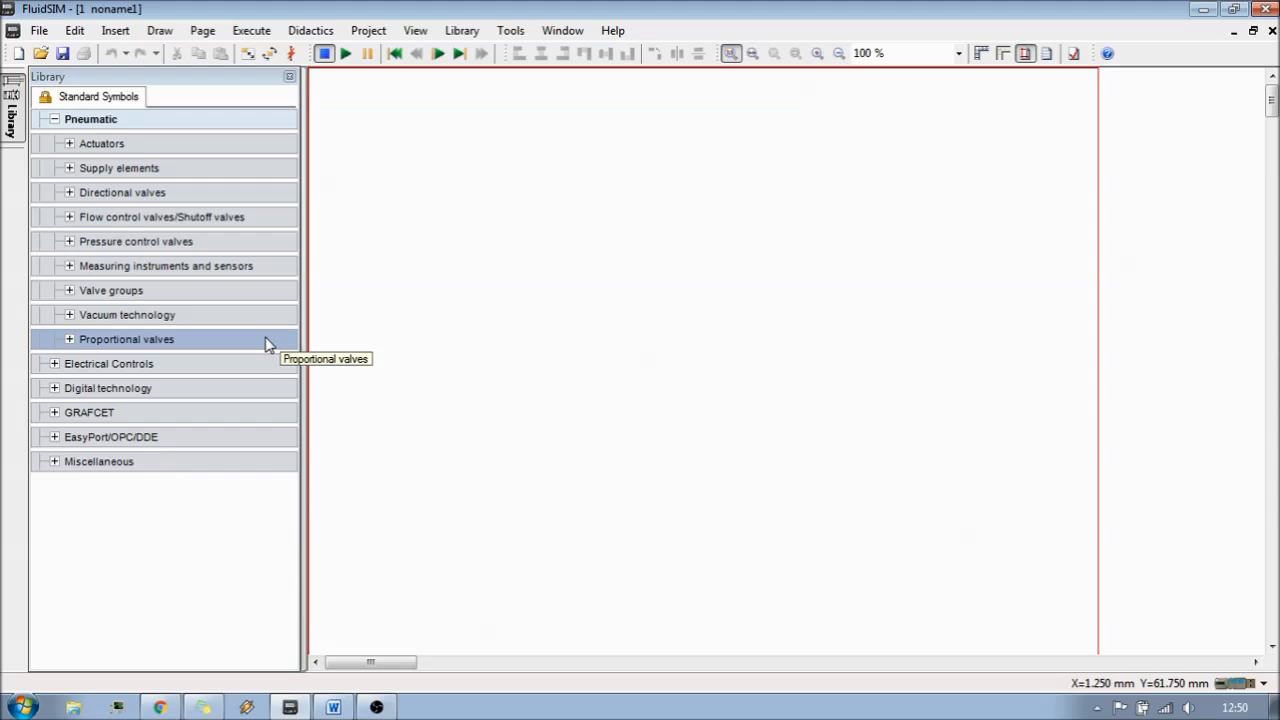
click(69, 145)
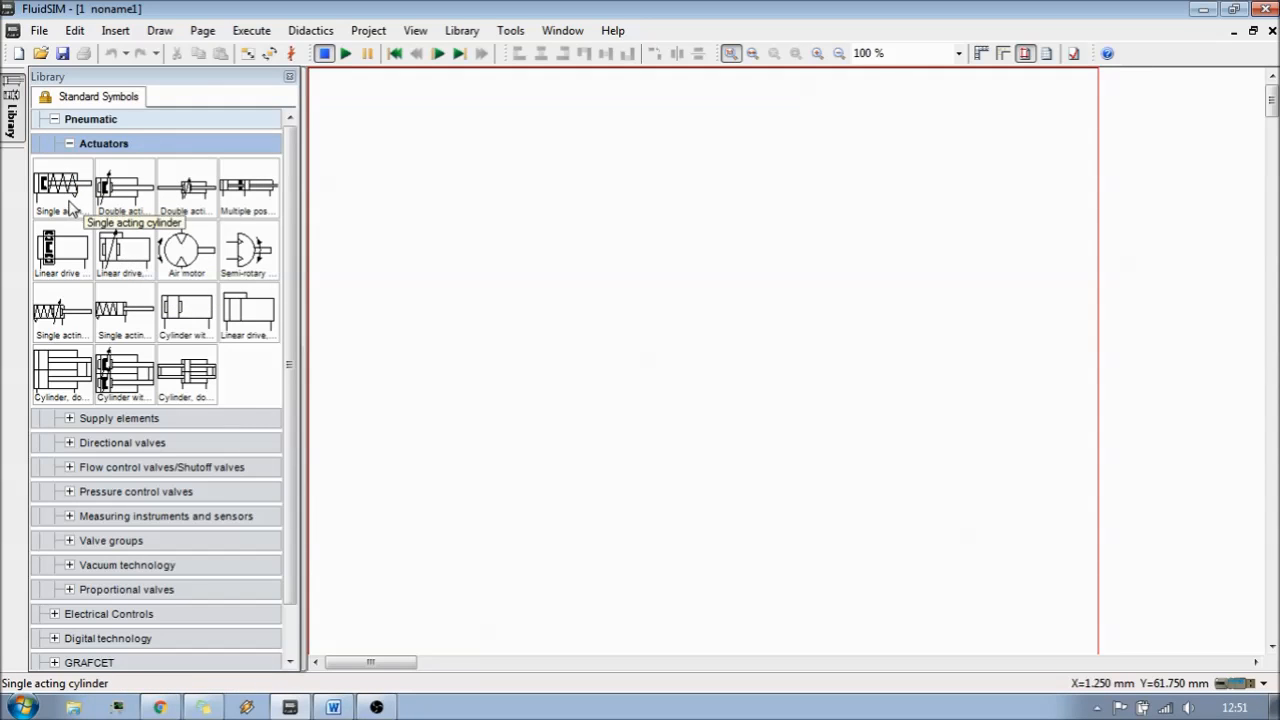
drag(70, 208, 492, 219)
scroll(467, 214, up, 6)
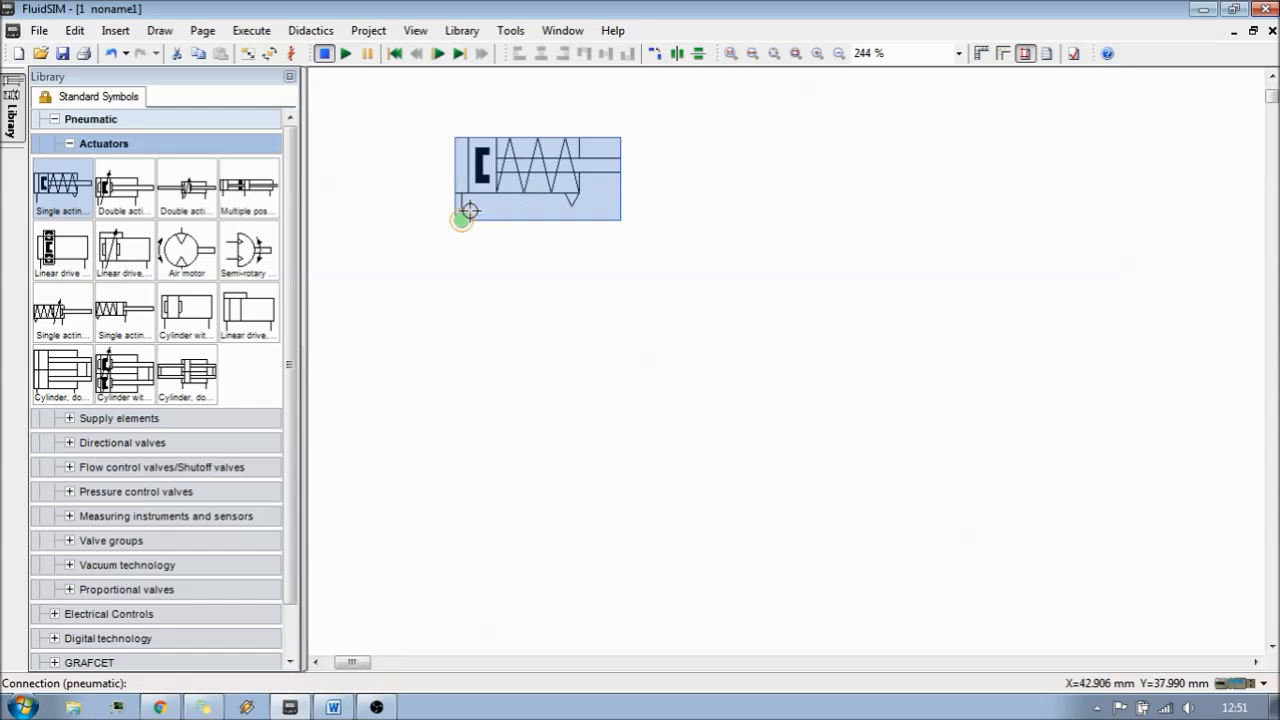
scroll(508, 278, up, 1)
click(835, 348)
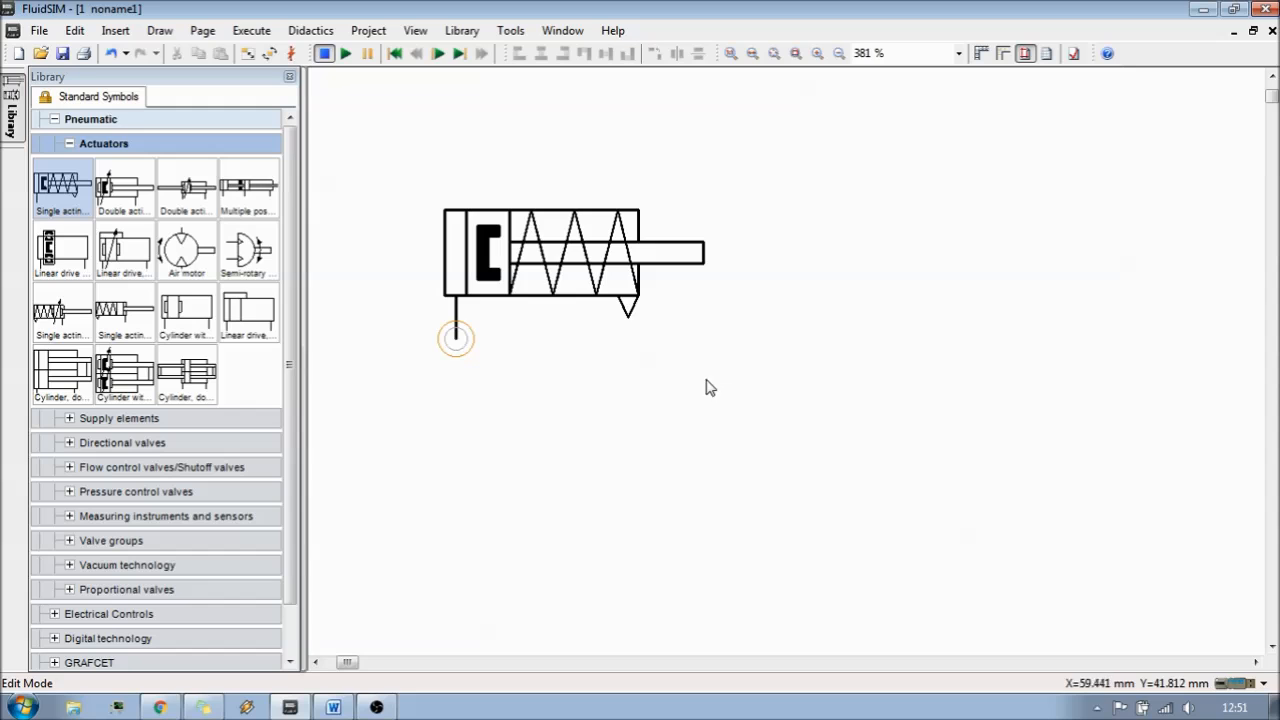
Step: Open the properties of the single acting cylinder and set its maximum stroke to 100 mm
mouse_move(557, 282)
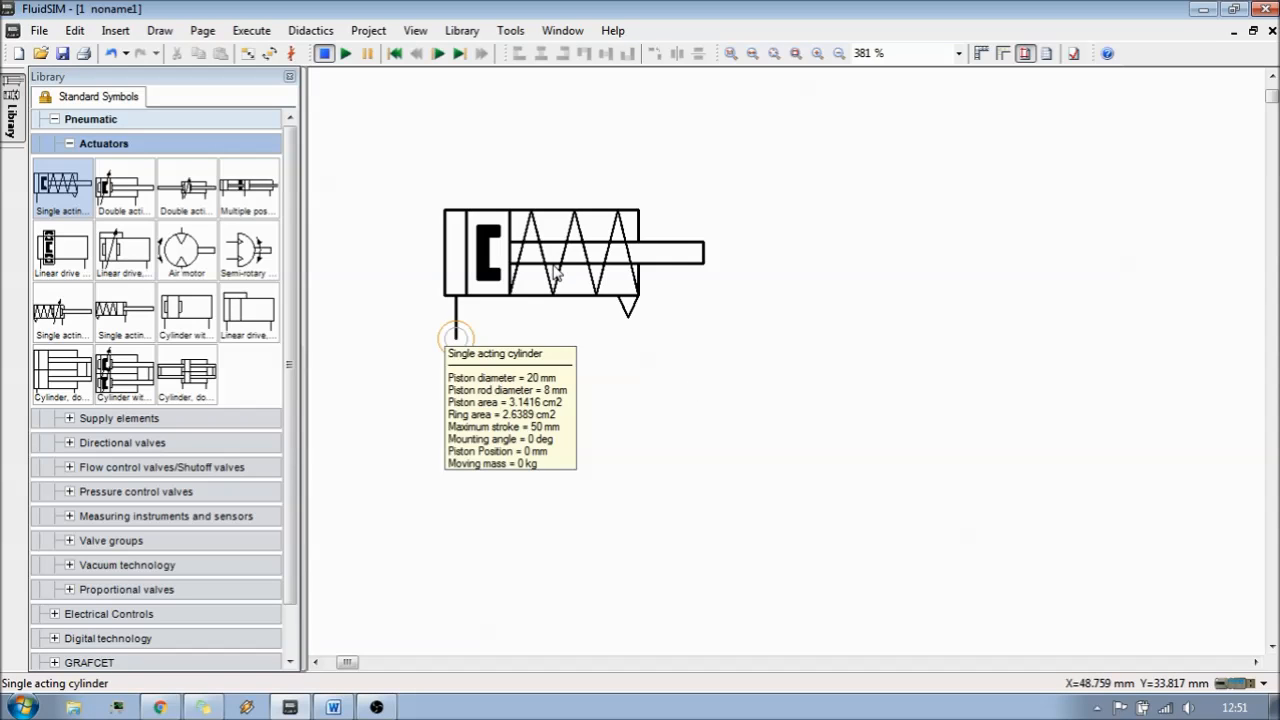
click(557, 278)
double_click(543, 277)
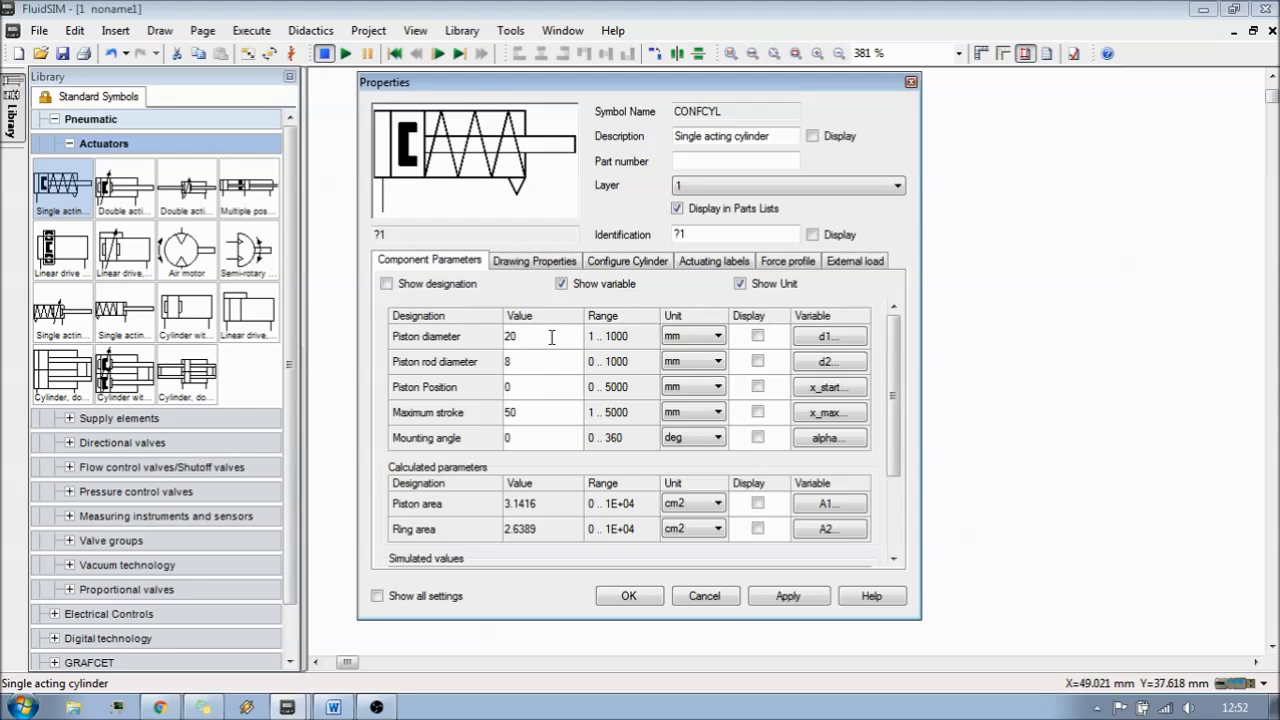
click(557, 415)
click(557, 433)
Step: Examine the cylinder's drawing properties, including its position, scale and rotation
mouse_move(592, 78)
mouse_down()
mouse_move(629, 106)
mouse_move(899, 124)
mouse_move(796, 82)
mouse_up()
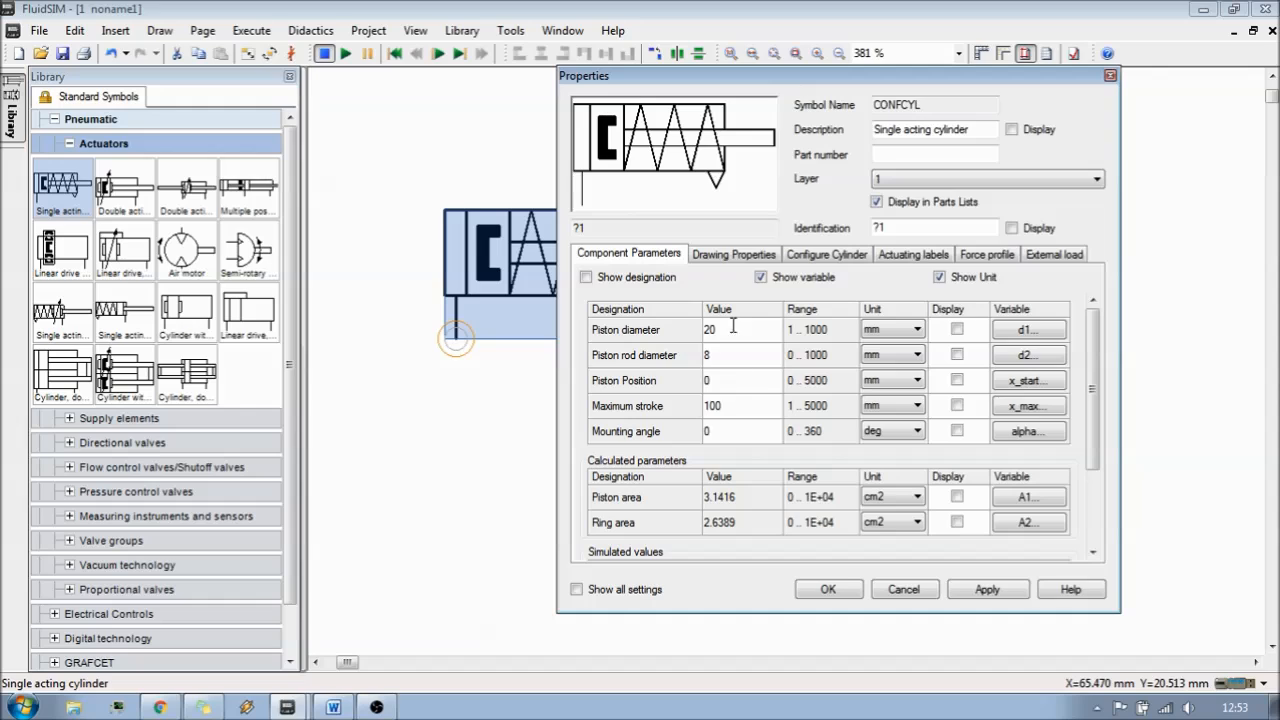
click(738, 261)
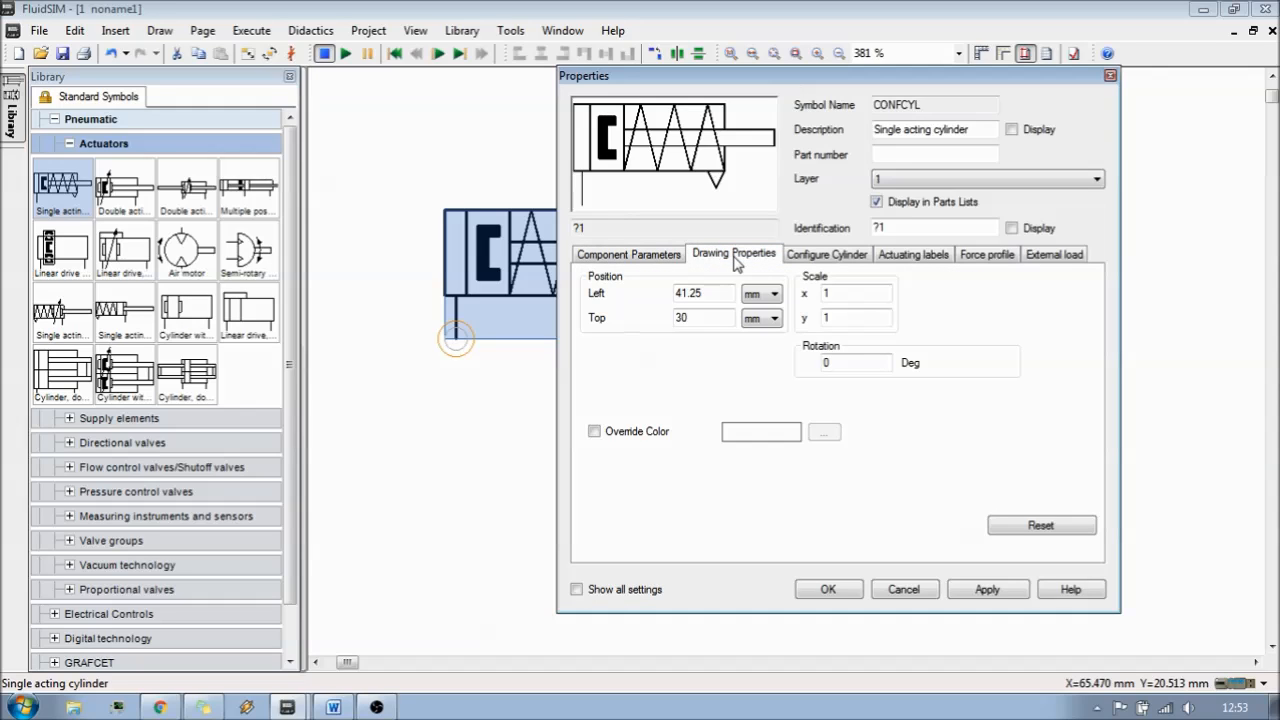
click(845, 365)
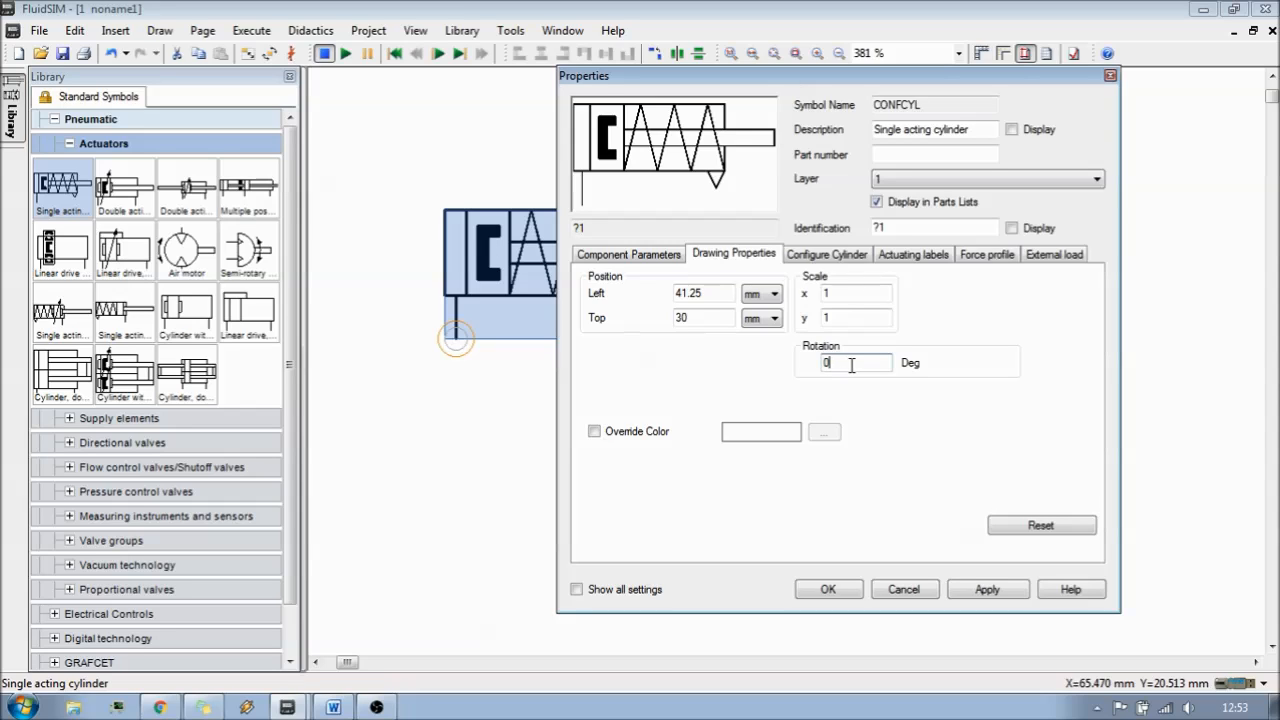
Step: Configure the cylinder as single acting in the leftward direction, with the return spring on the left instead of the right
click(855, 259)
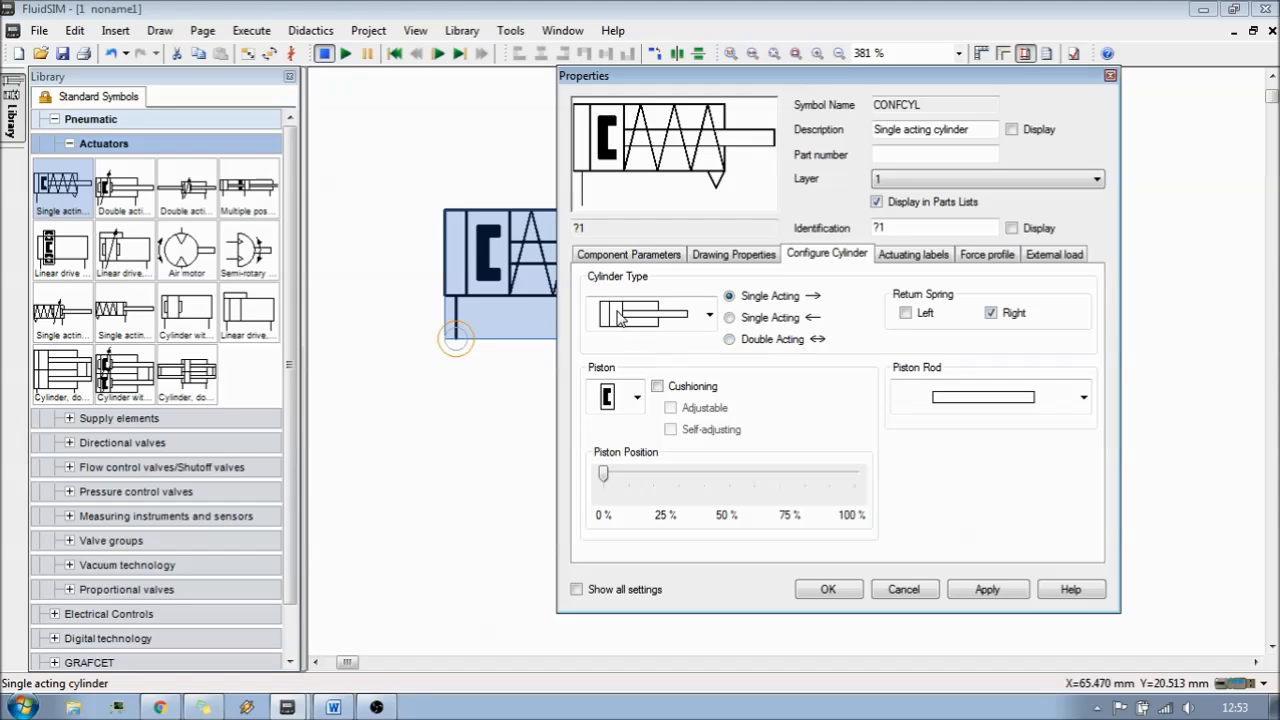
click(818, 320)
click(788, 341)
click(791, 323)
click(906, 313)
click(991, 313)
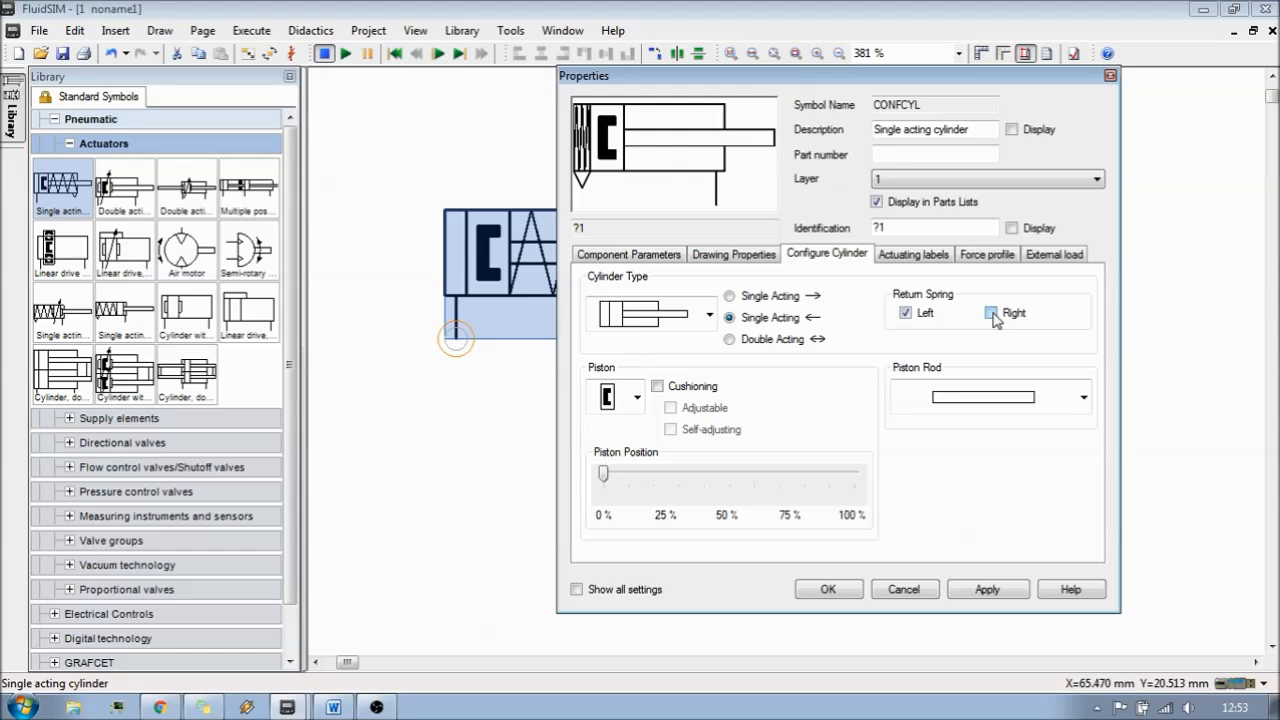
Step: Try different return spring combinations on the cylinder, leaving both the left and right springs disabled
click(991, 313)
click(918, 313)
click(991, 313)
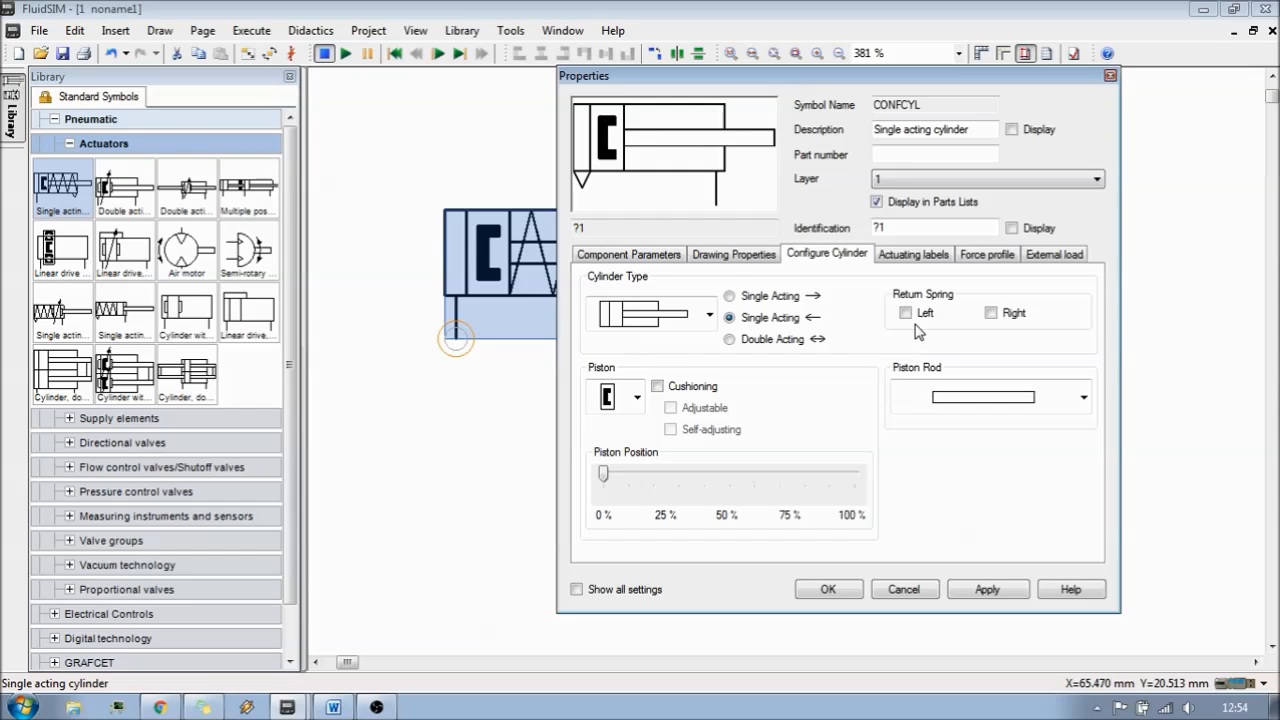
click(926, 314)
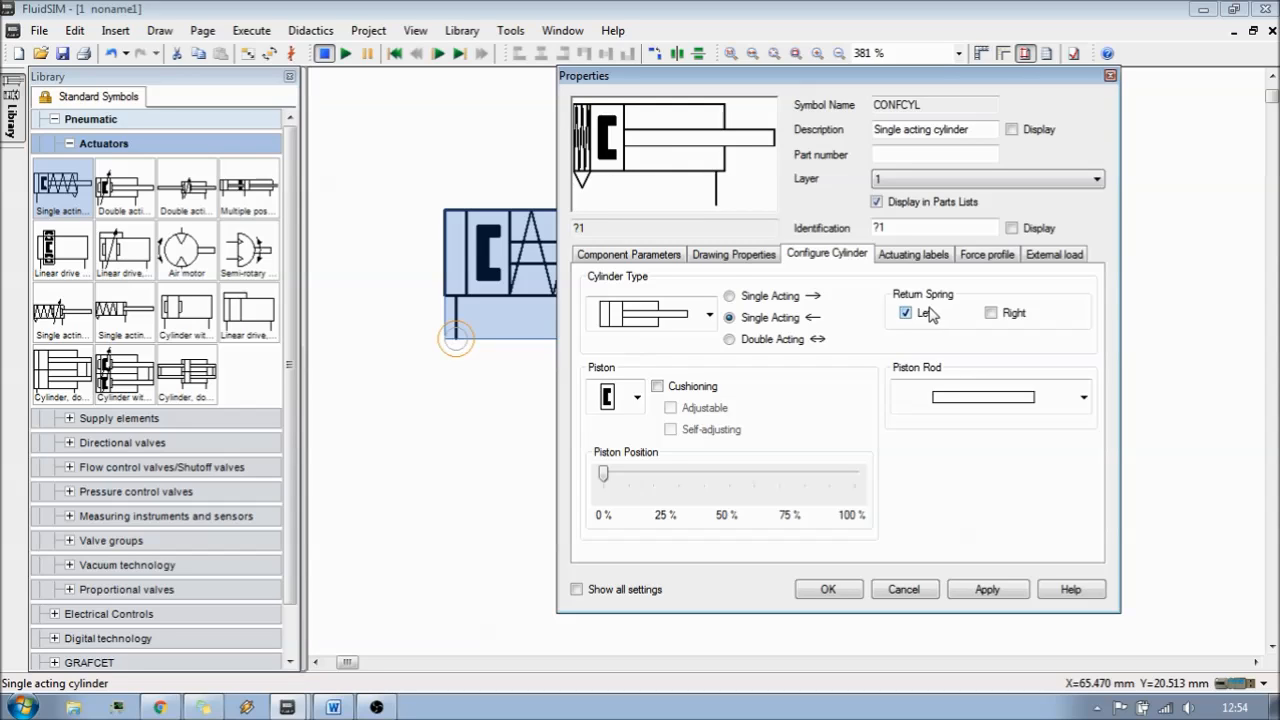
click(924, 314)
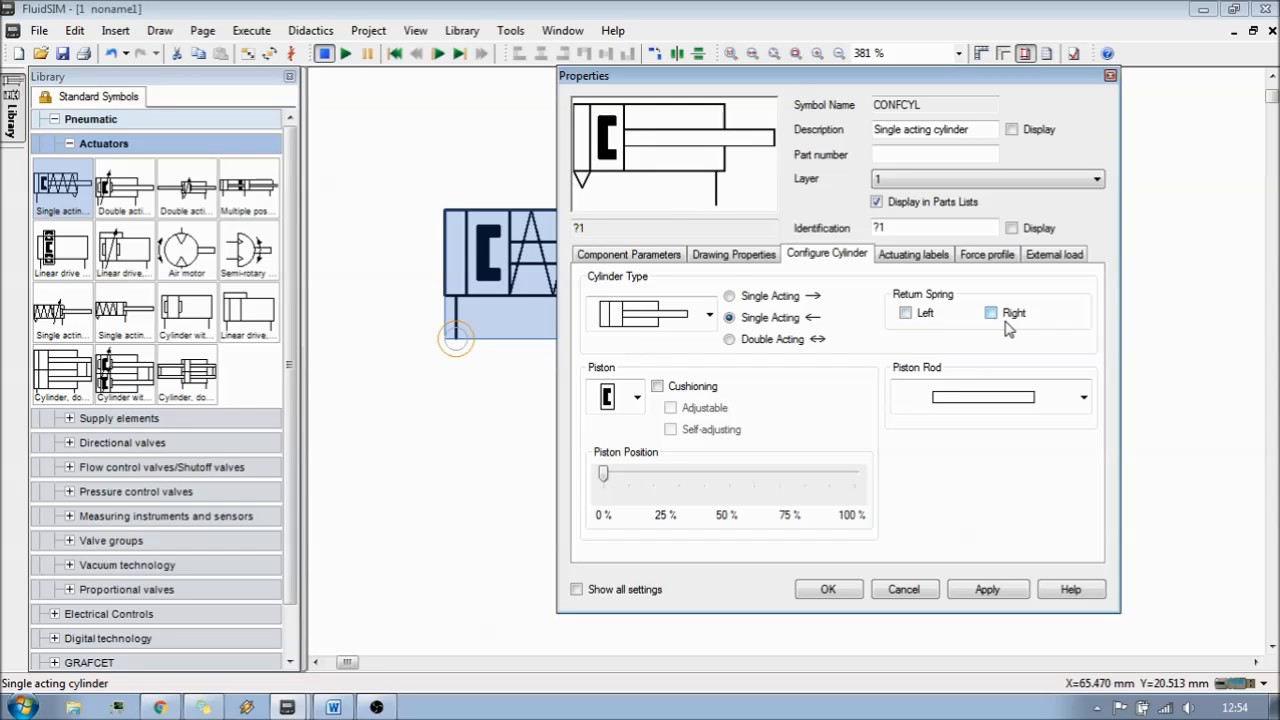
Step: Make the cylinder double acting and choose the cylinder type with a piston rod extending from both ends
click(770, 342)
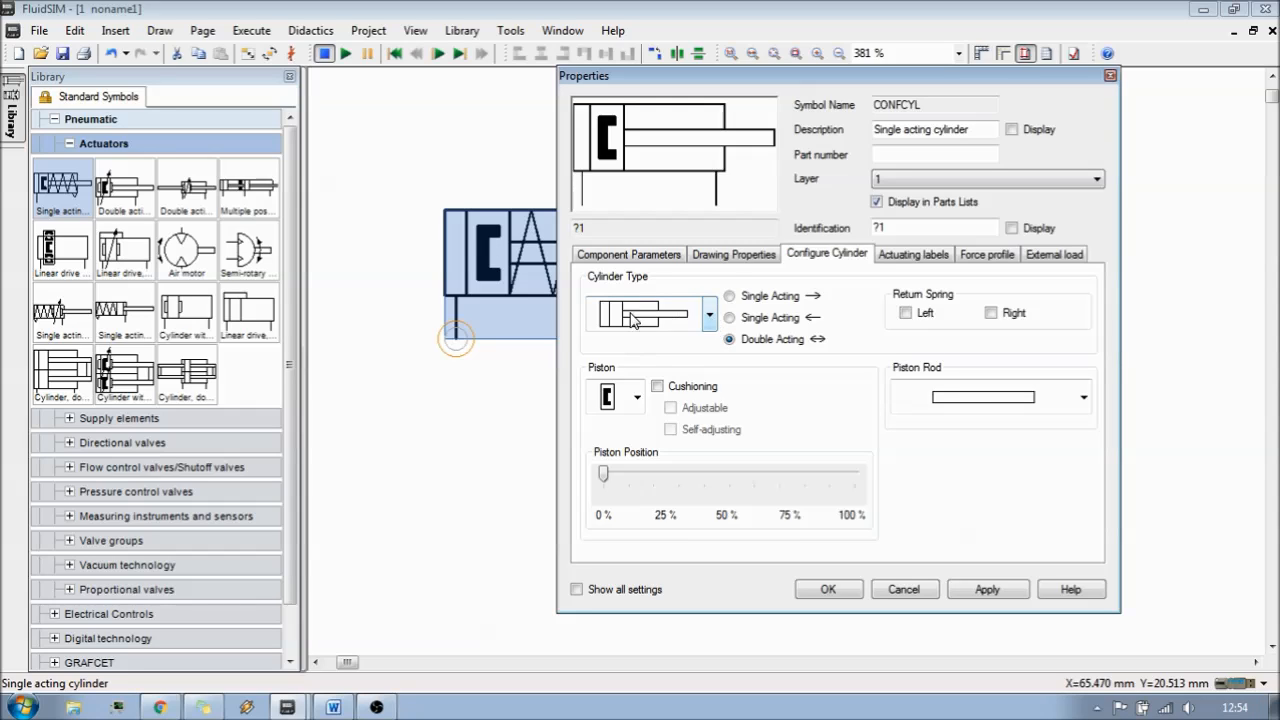
click(709, 317)
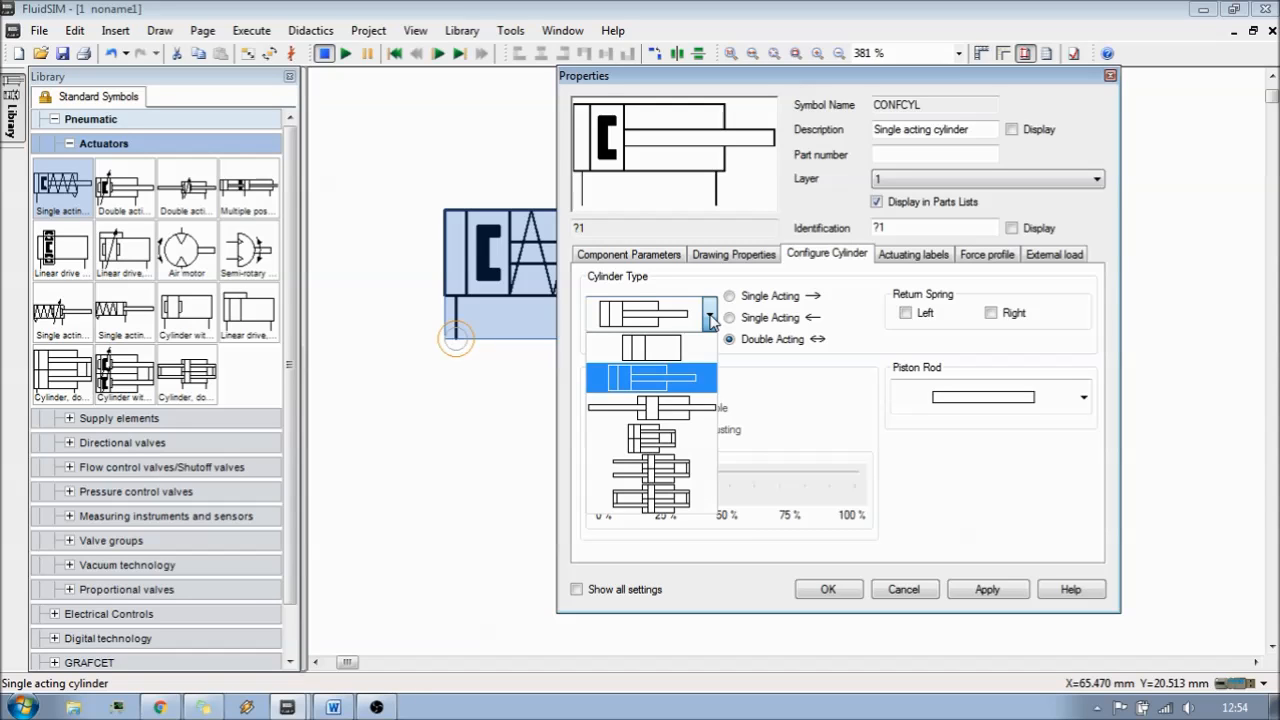
click(694, 348)
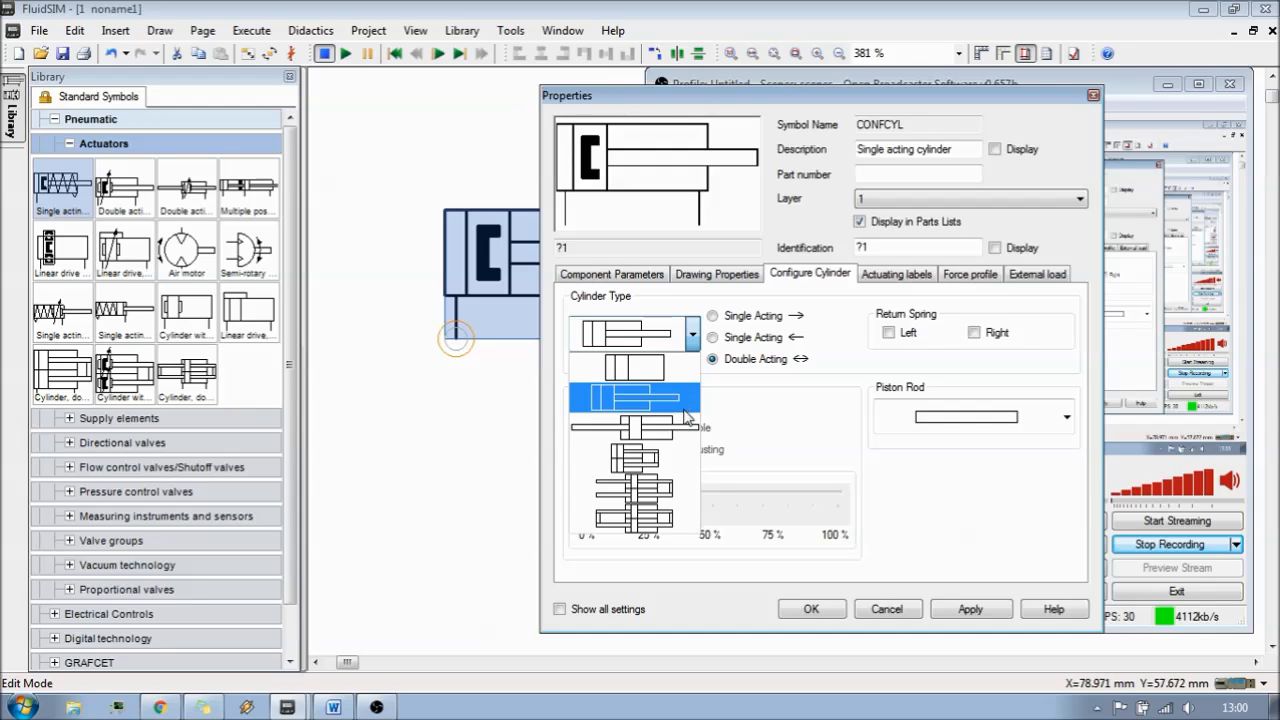
click(688, 428)
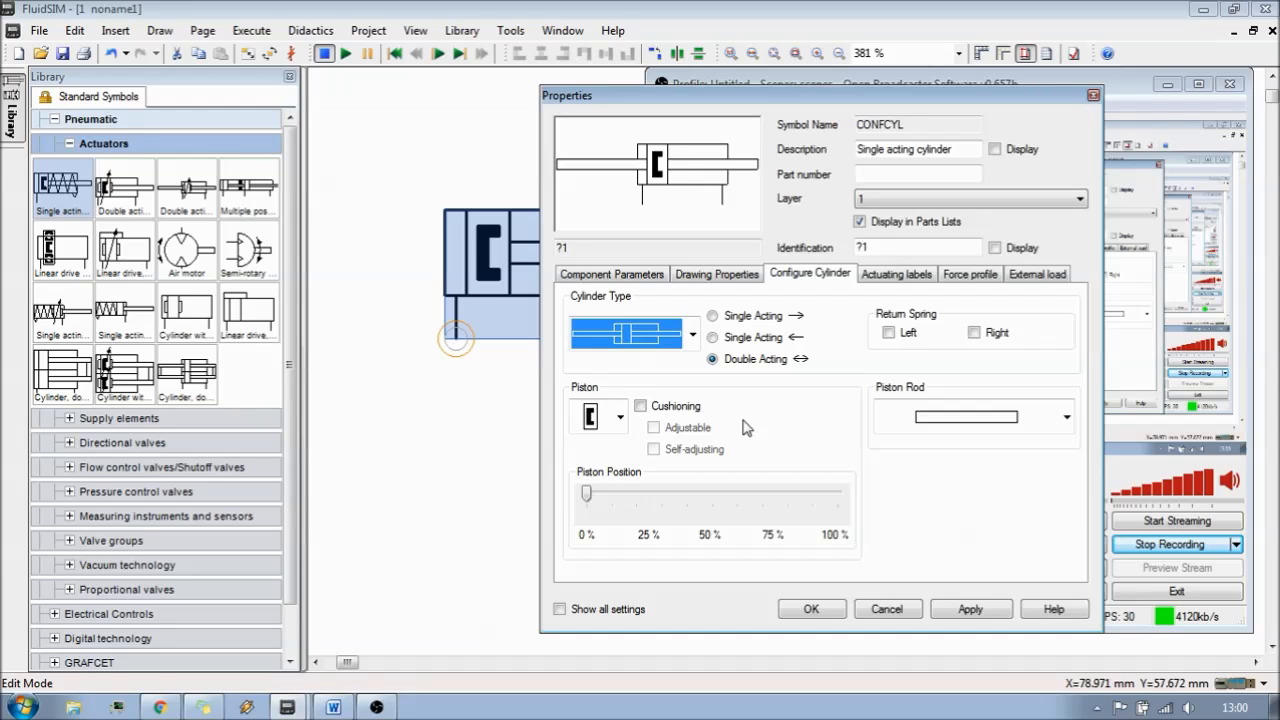
Step: Try the twin-piston cylinder types, ending with the one whose two piston rods are joined at both ends
click(692, 334)
click(670, 459)
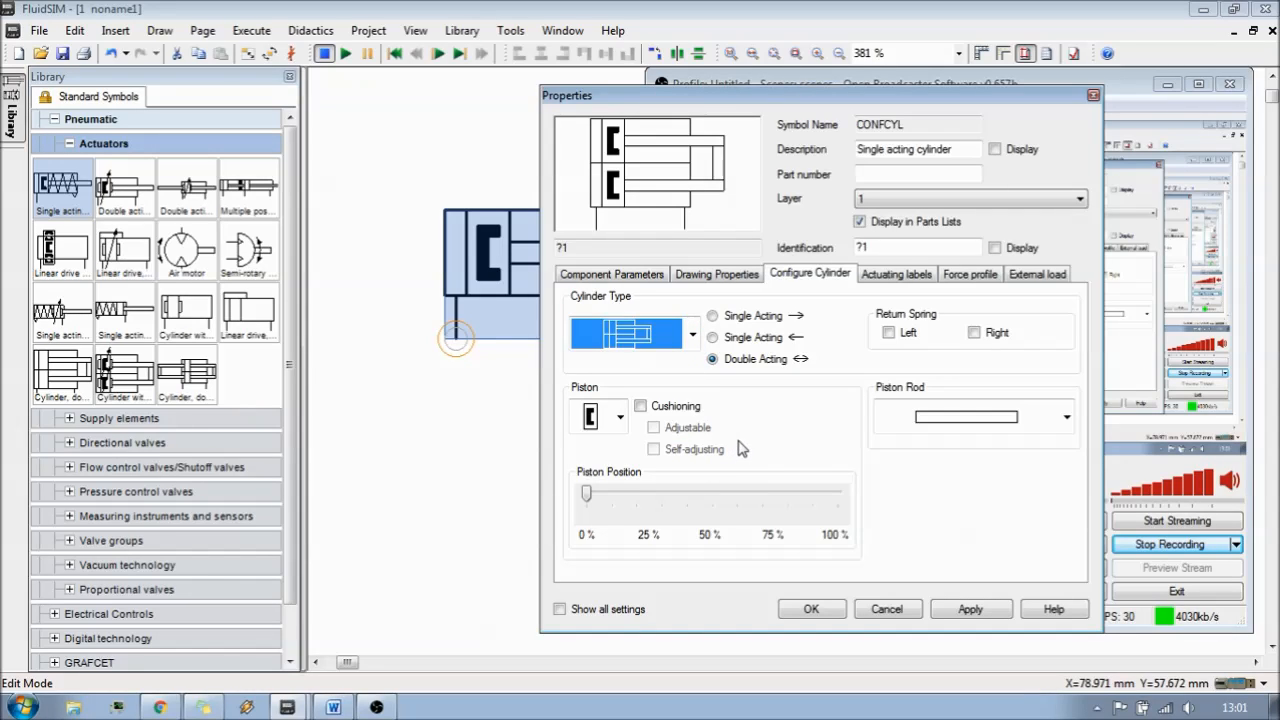
click(692, 334)
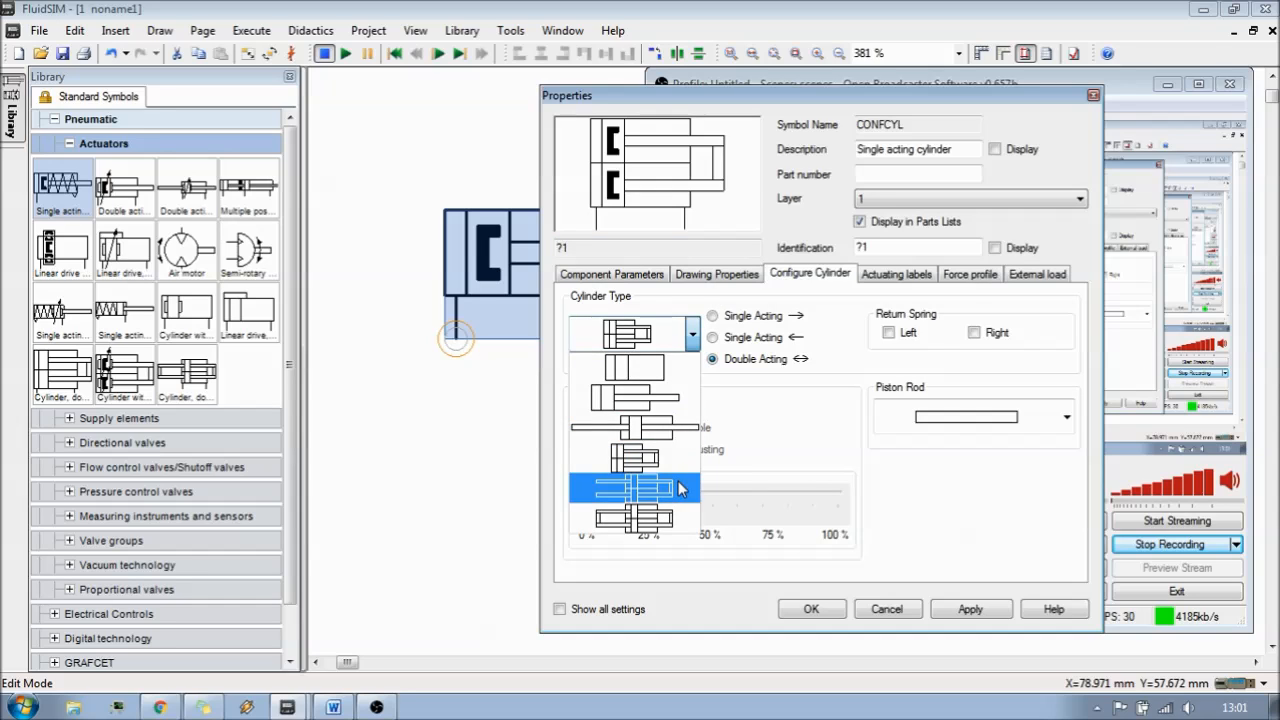
click(679, 488)
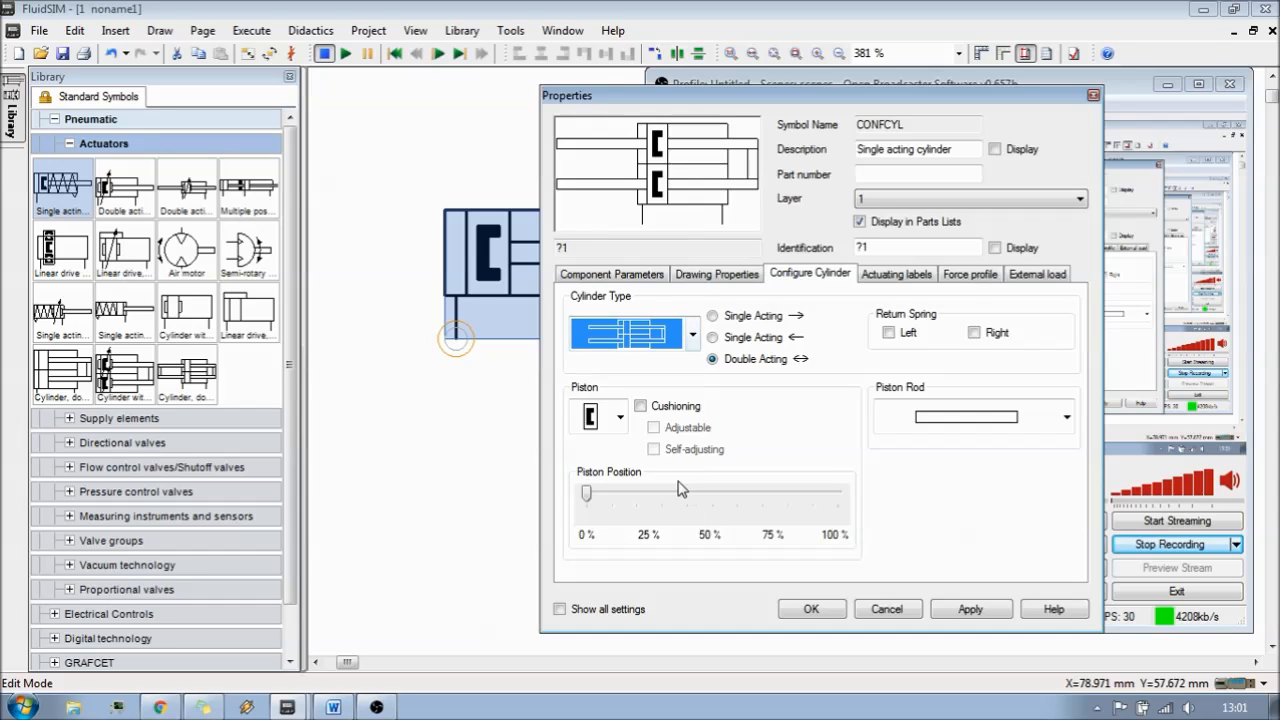
click(692, 336)
click(672, 497)
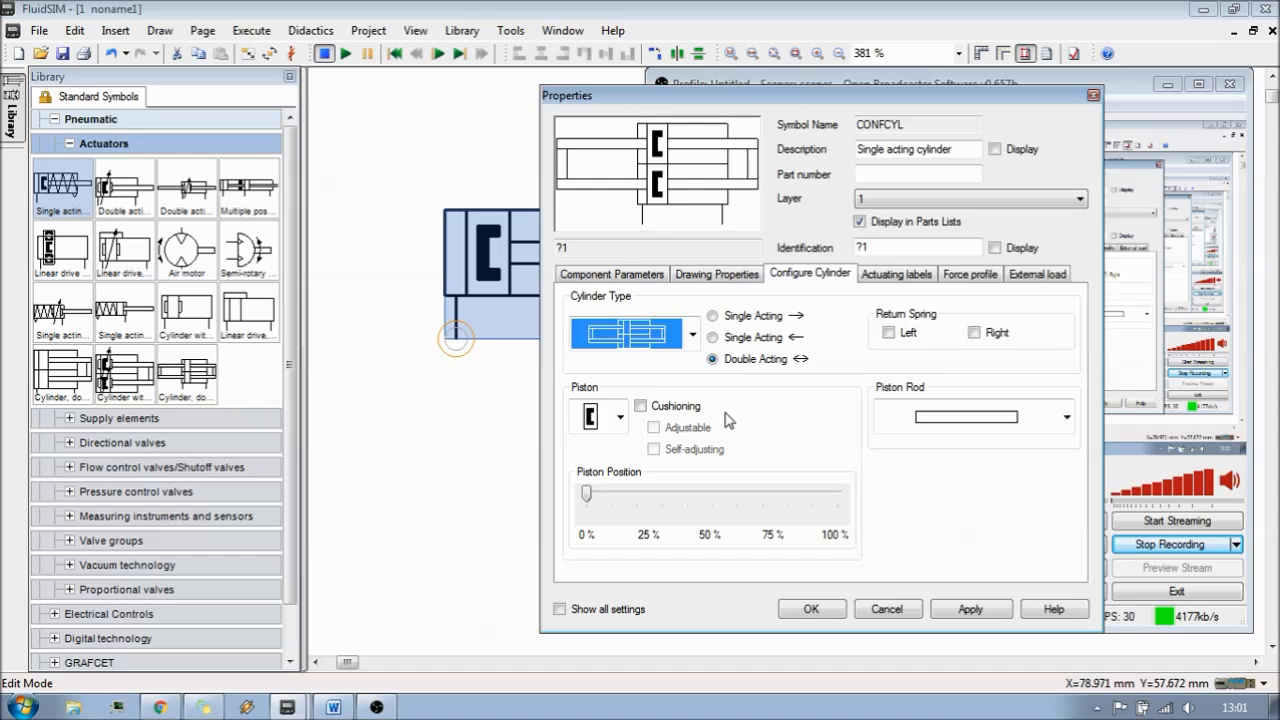
Step: Set the cylinder type to the standard cylinder with a single piston rod extending from the right end and apply it
click(692, 341)
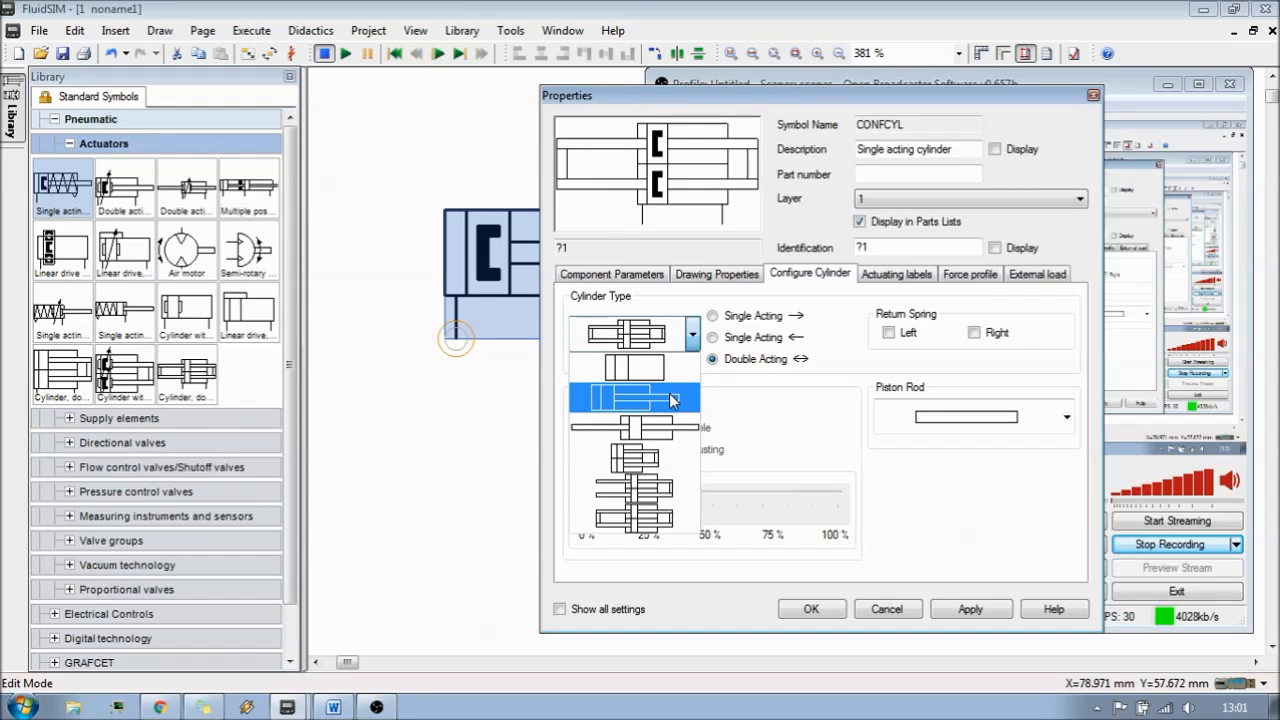
click(672, 400)
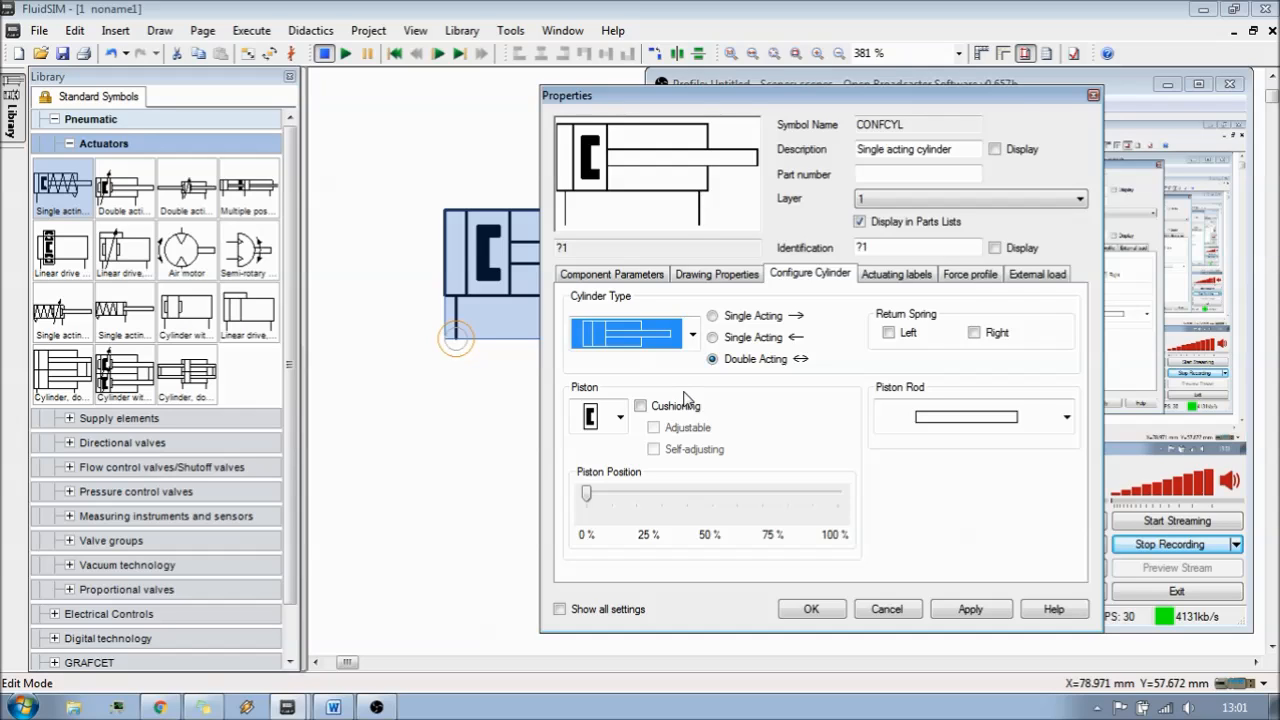
click(970, 609)
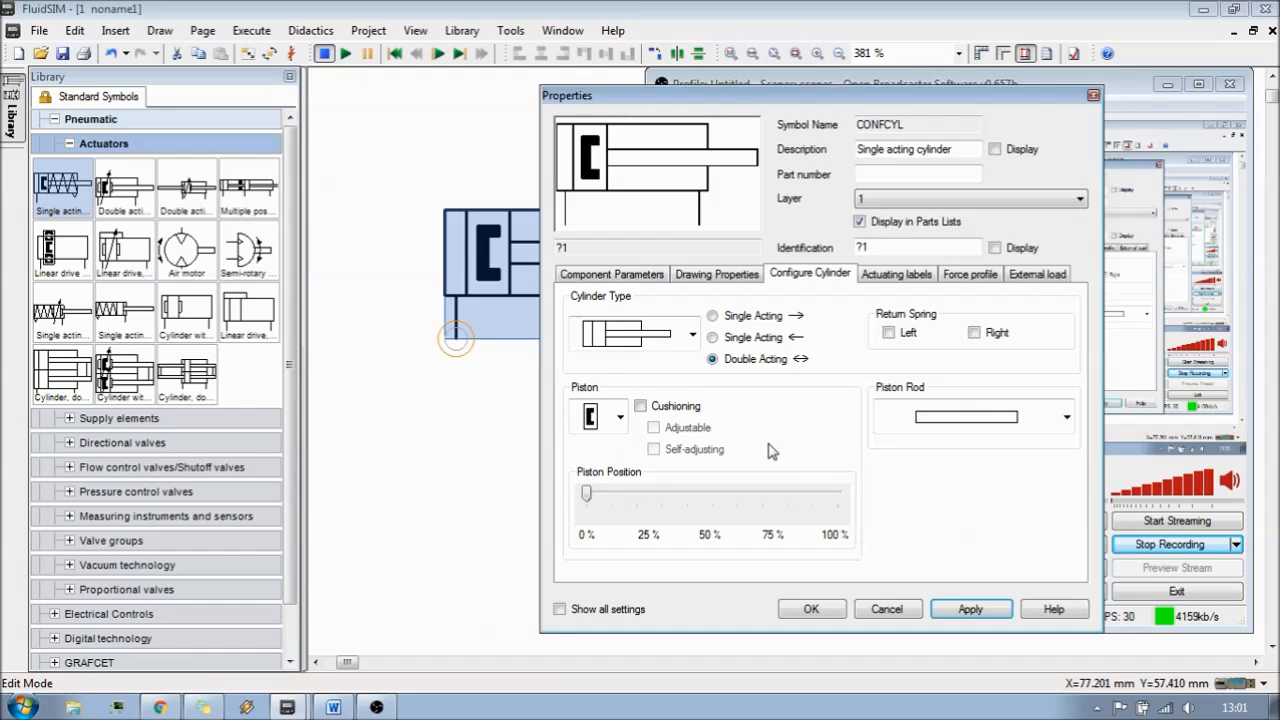
Step: Try the plain, magnetic, magnetically coupled and slide-connected piston types, ending with the magnetic piston
click(620, 418)
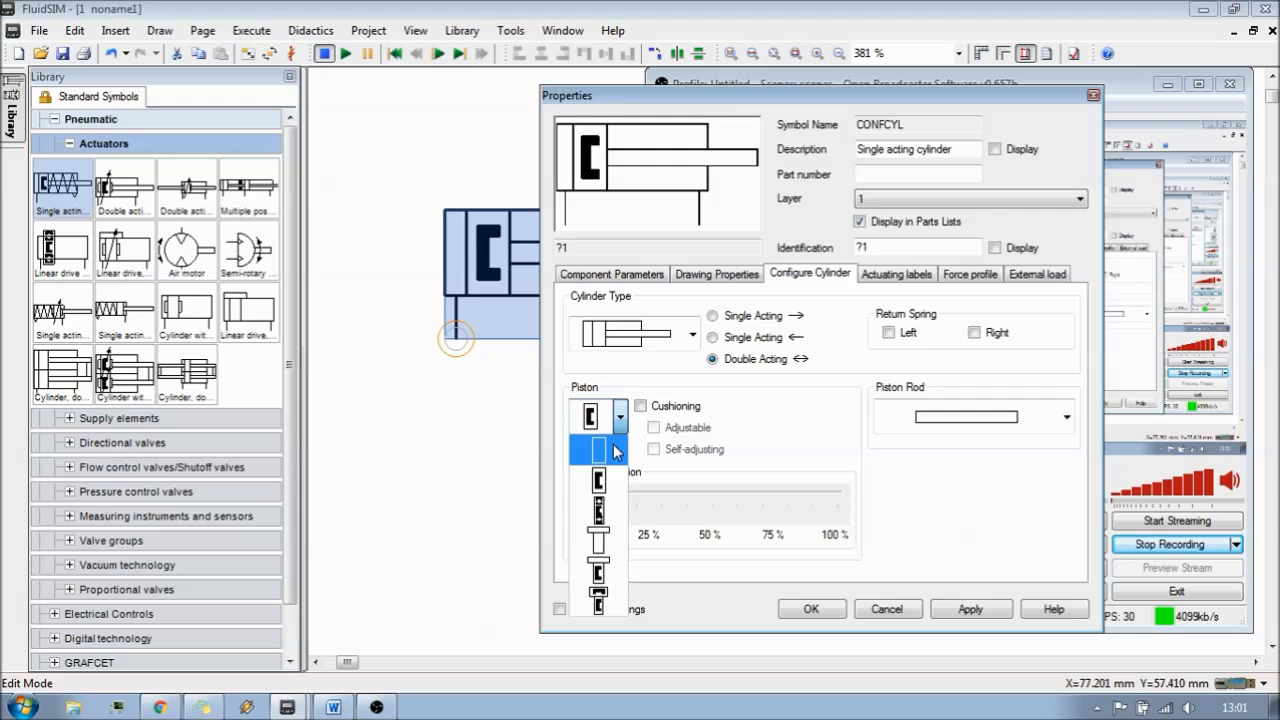
click(617, 450)
click(620, 418)
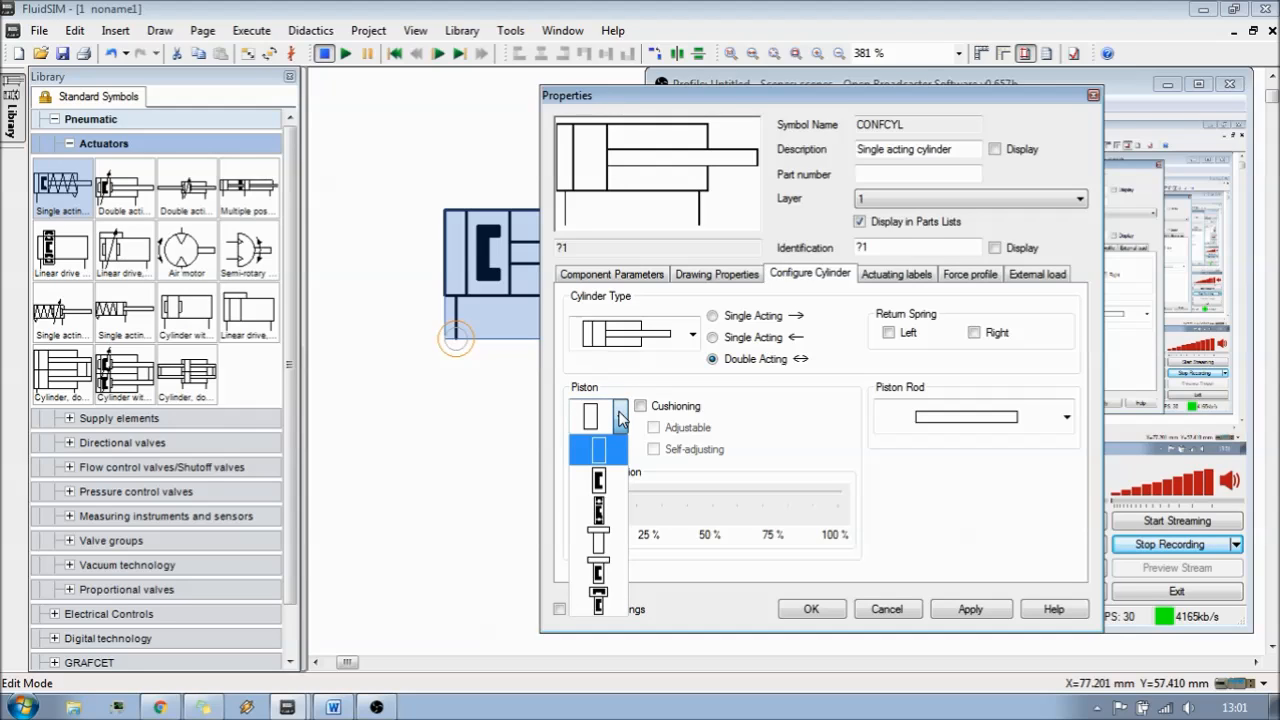
click(613, 483)
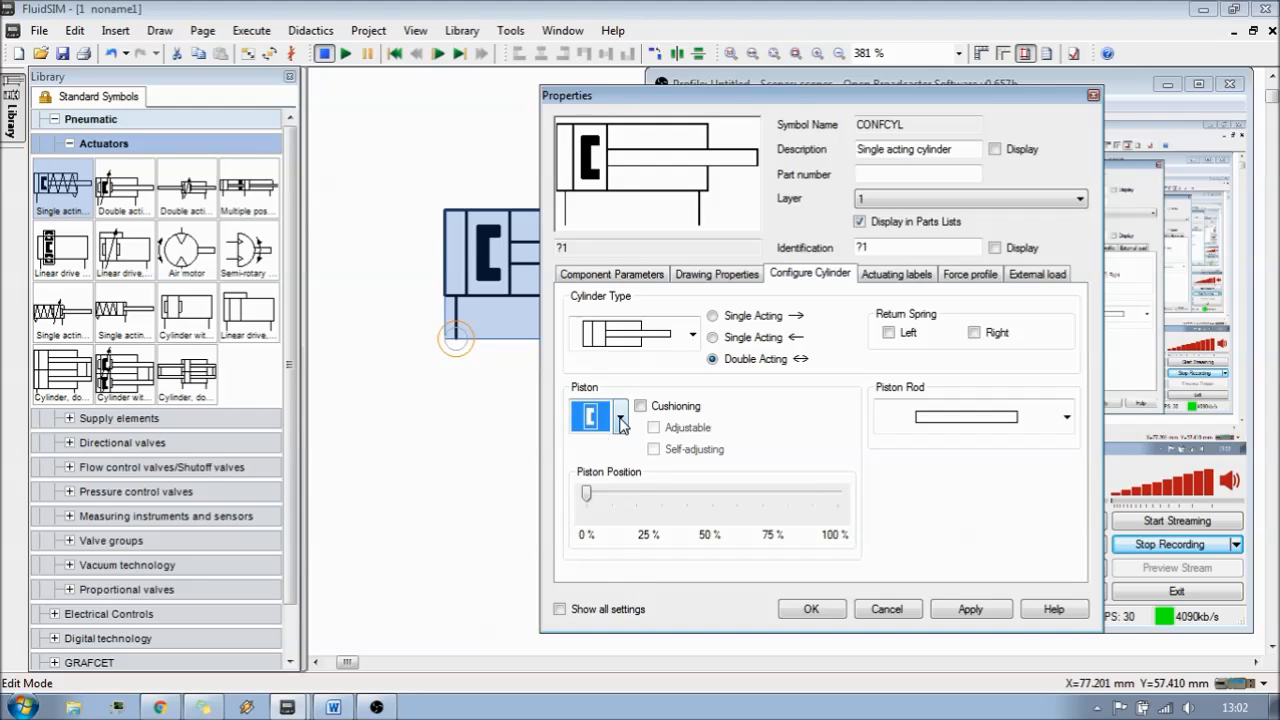
click(620, 418)
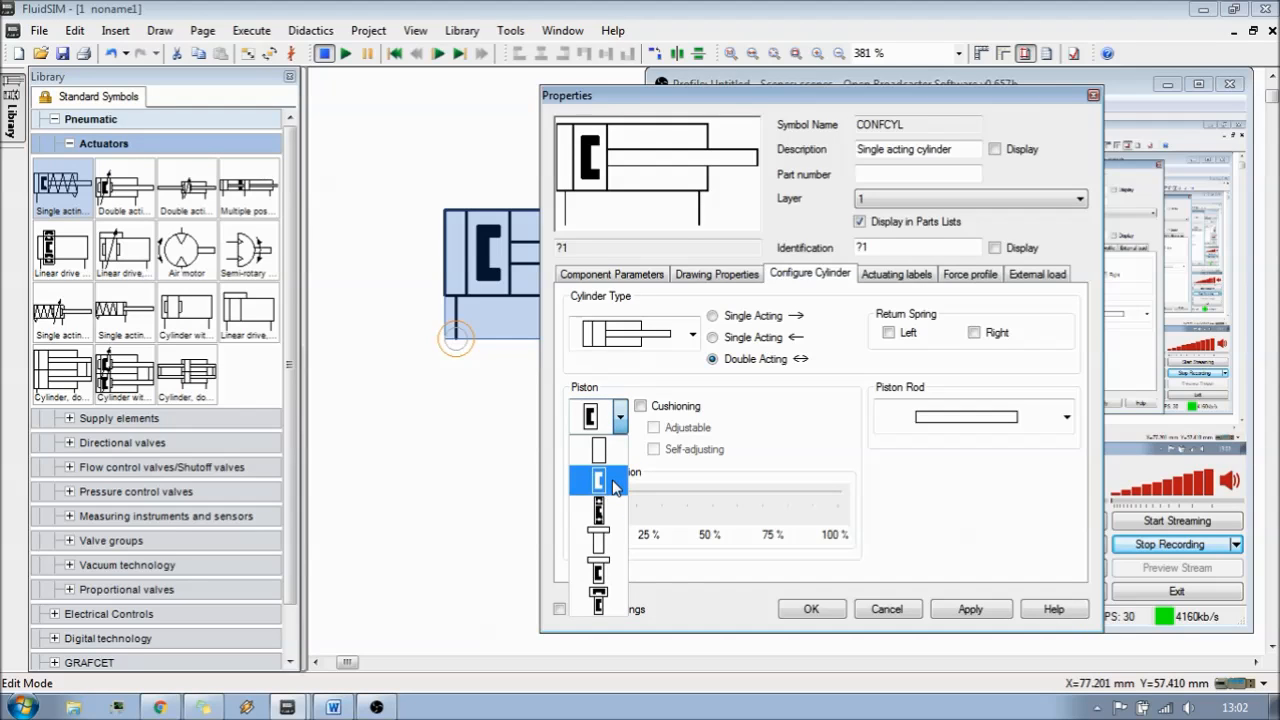
click(613, 512)
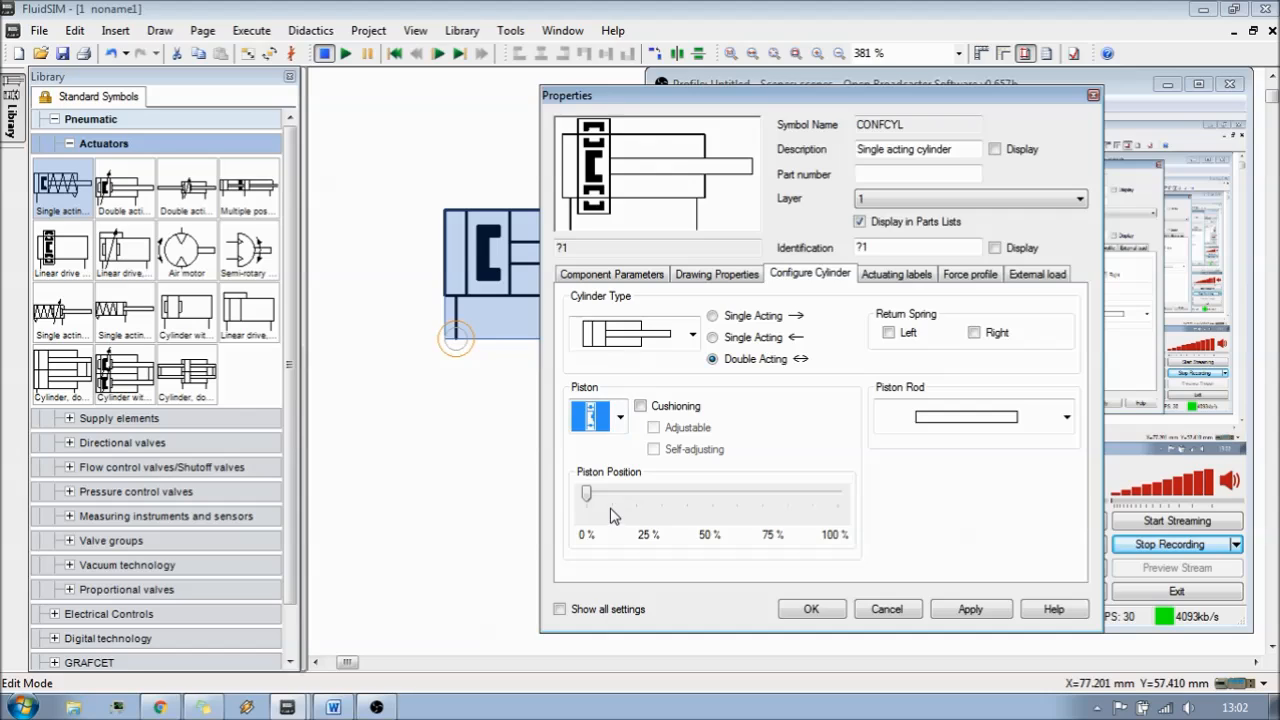
click(620, 425)
click(617, 538)
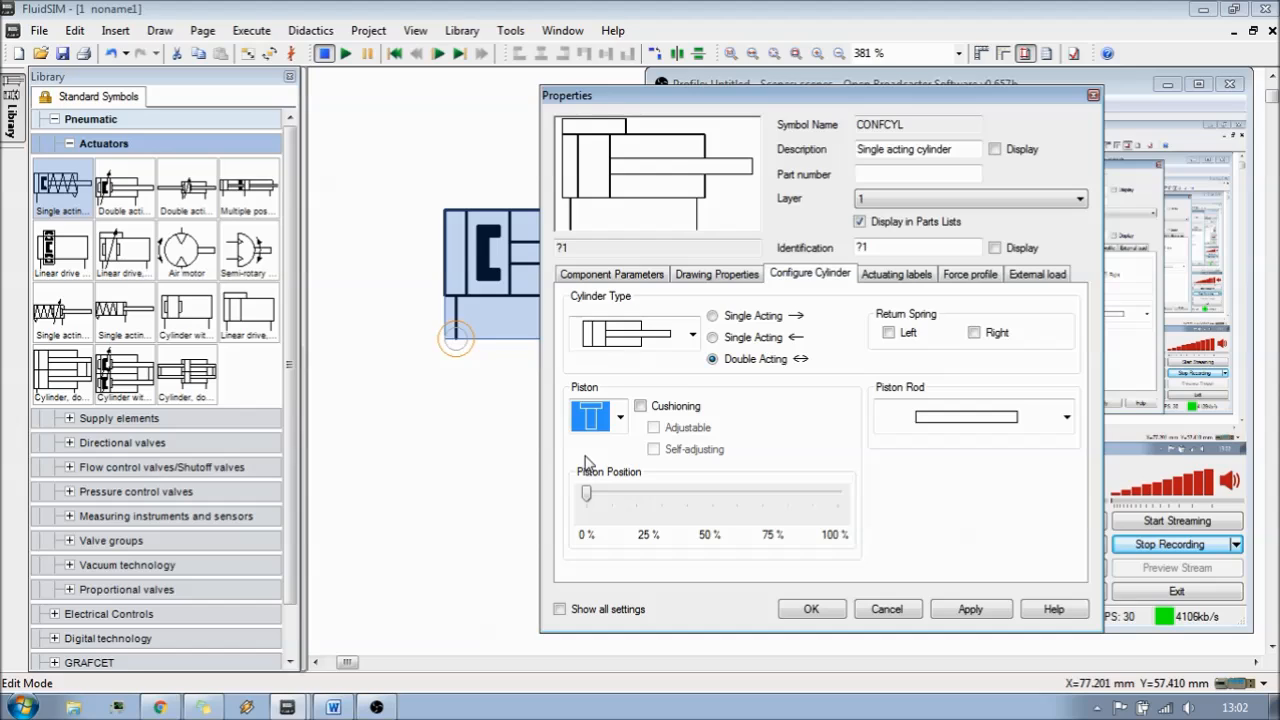
click(621, 419)
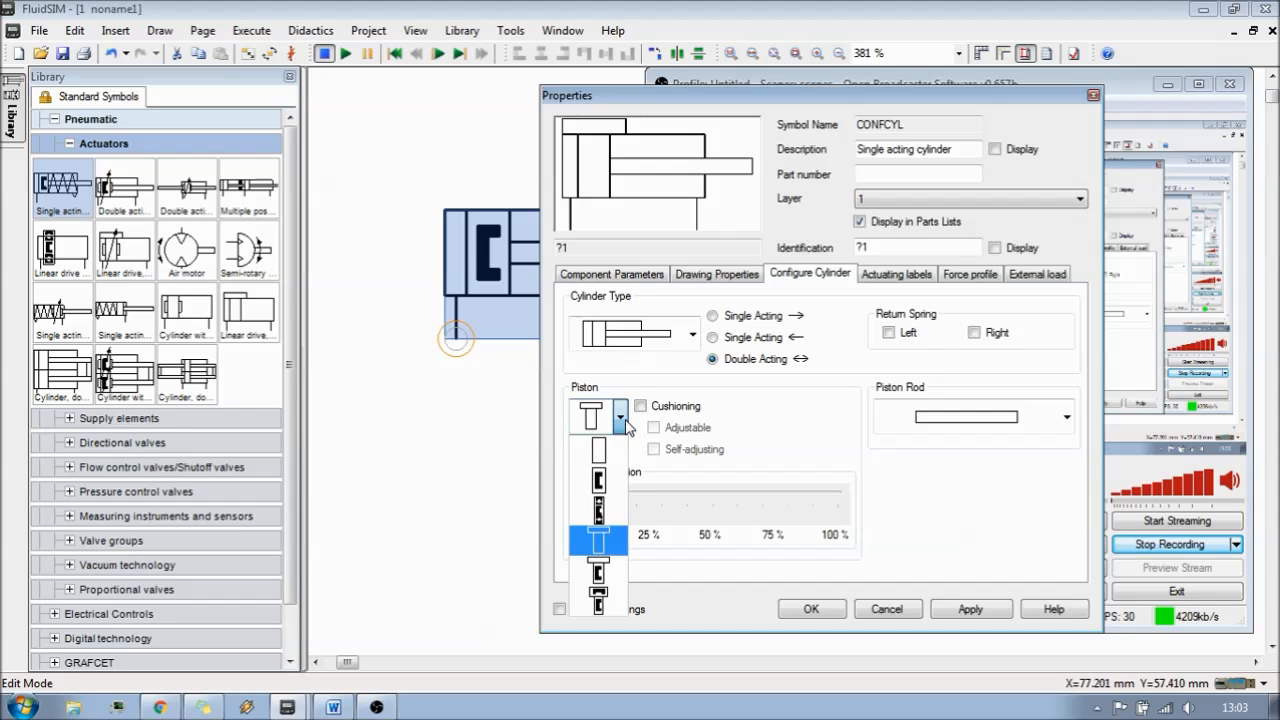
click(617, 482)
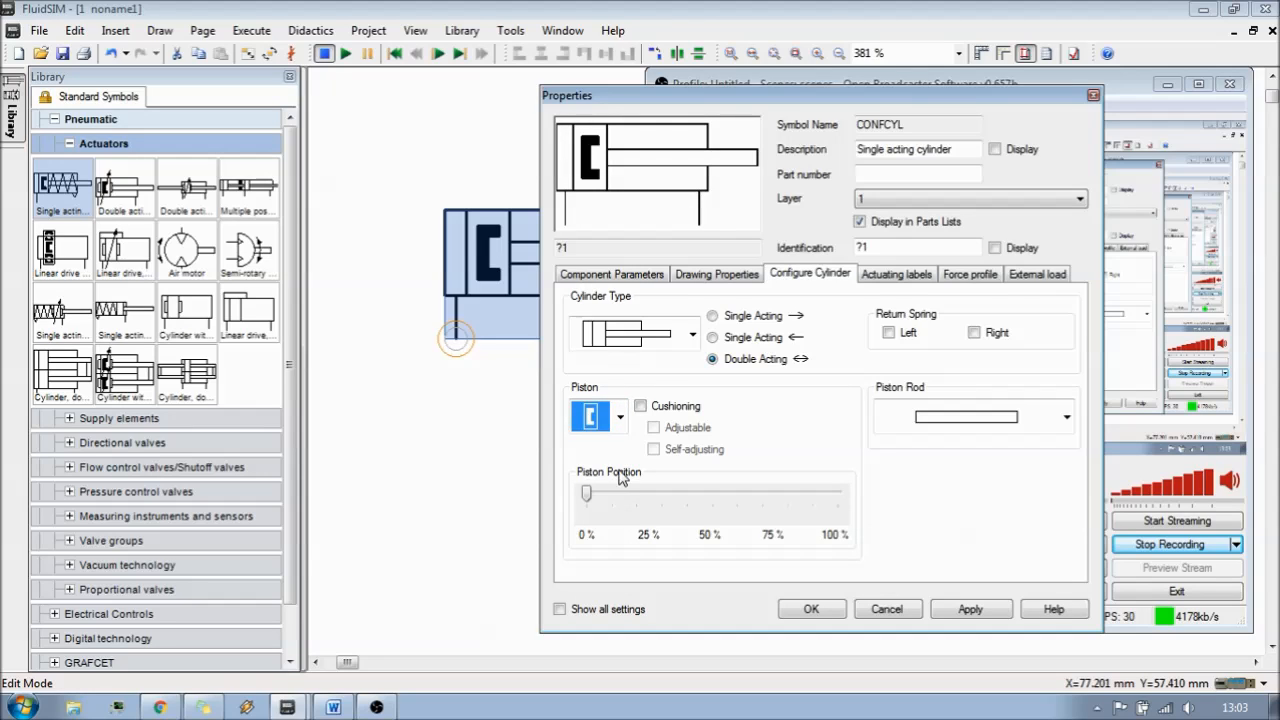
Step: Enable piston cushioning, try the self-adjusting variant, and finish with adjustable cushioning
click(660, 416)
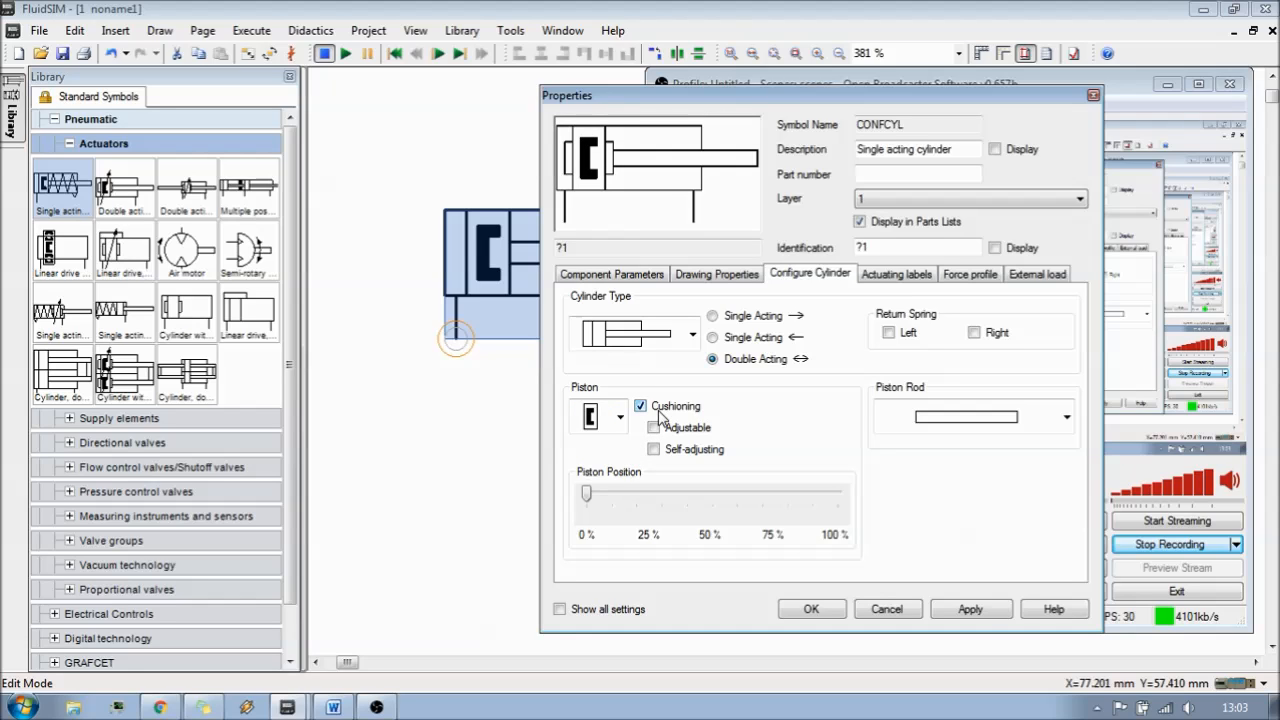
click(706, 433)
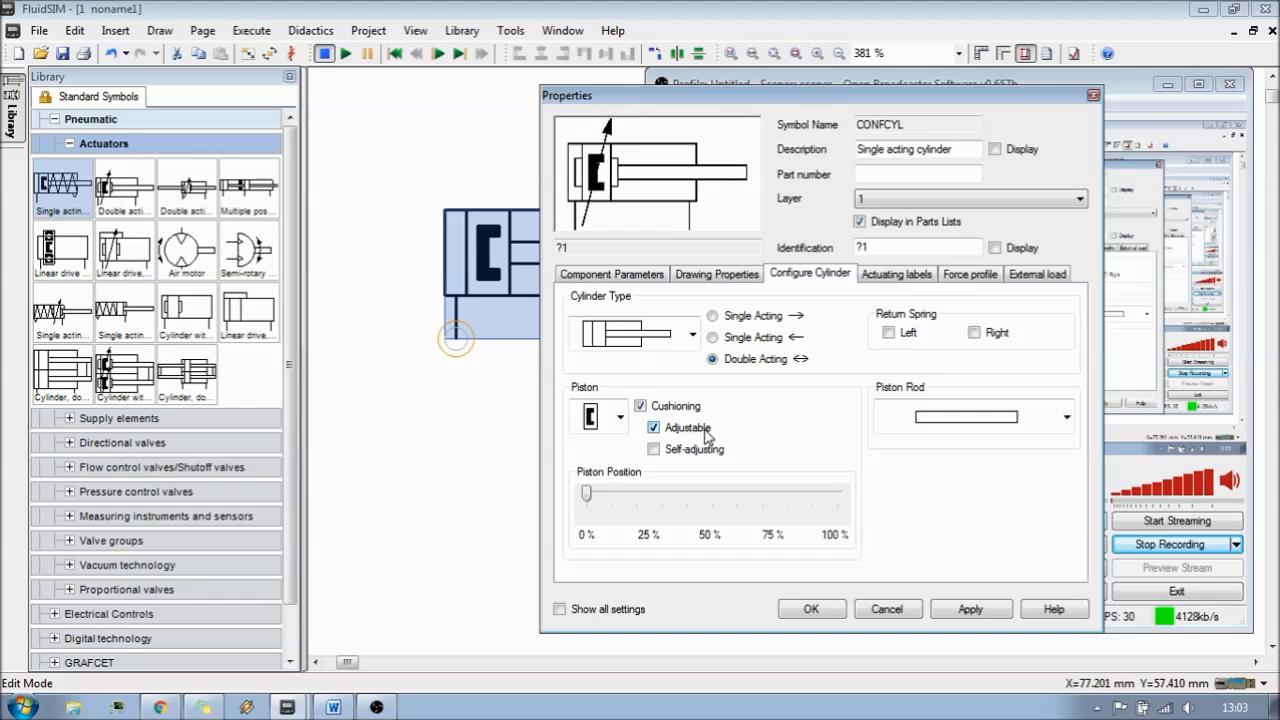
click(706, 433)
click(708, 454)
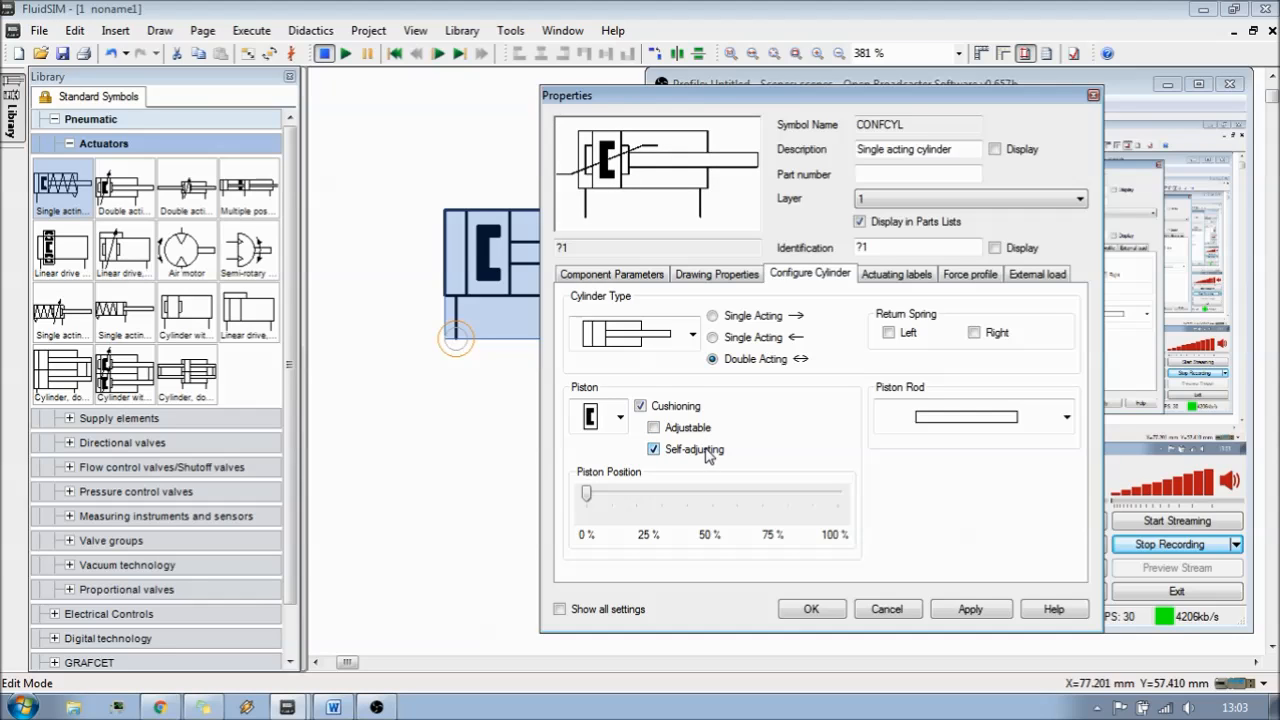
click(690, 428)
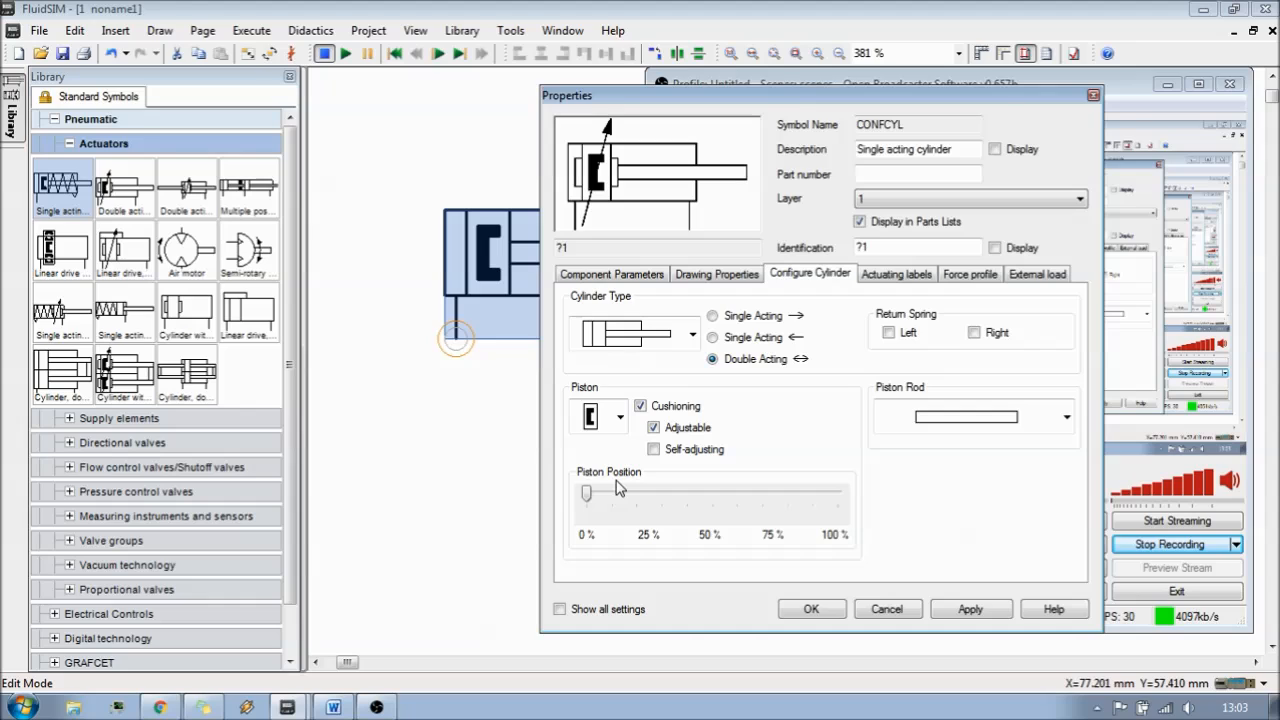
Step: Try the piston position at 100 %, then return it to 0 %
drag(586, 492, 575, 519)
drag(587, 493, 838, 493)
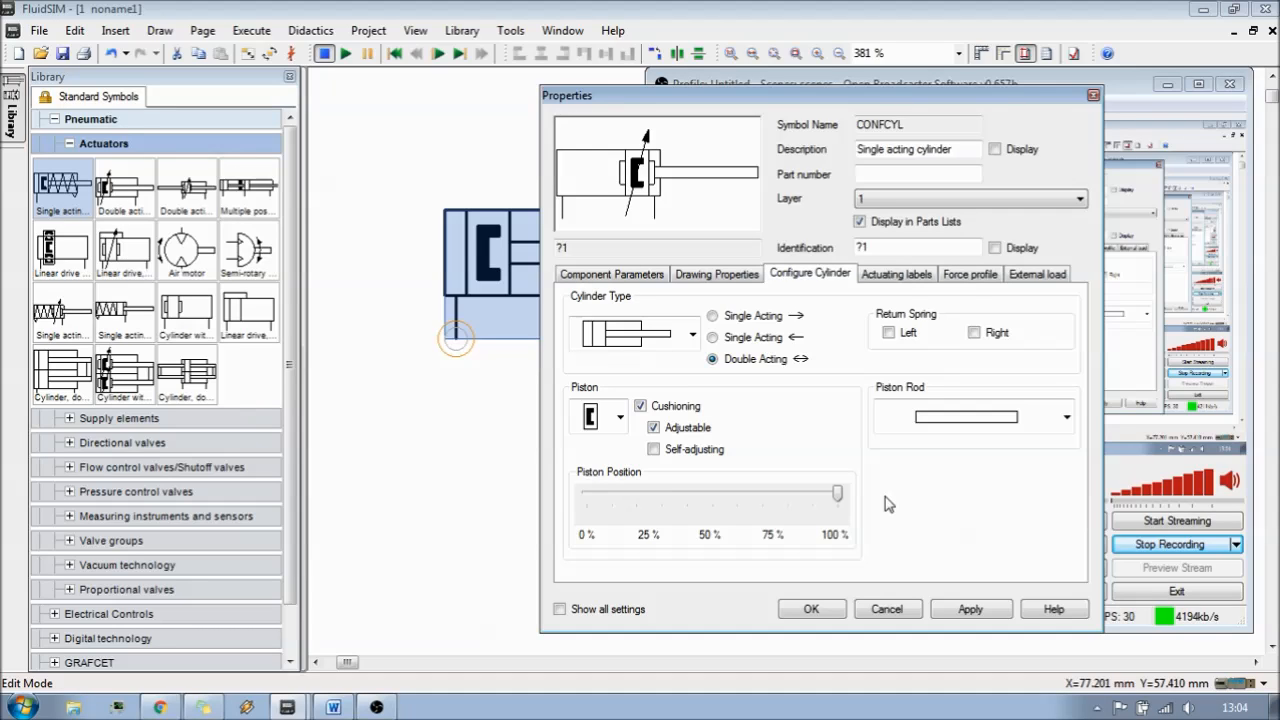
drag(837, 493, 586, 493)
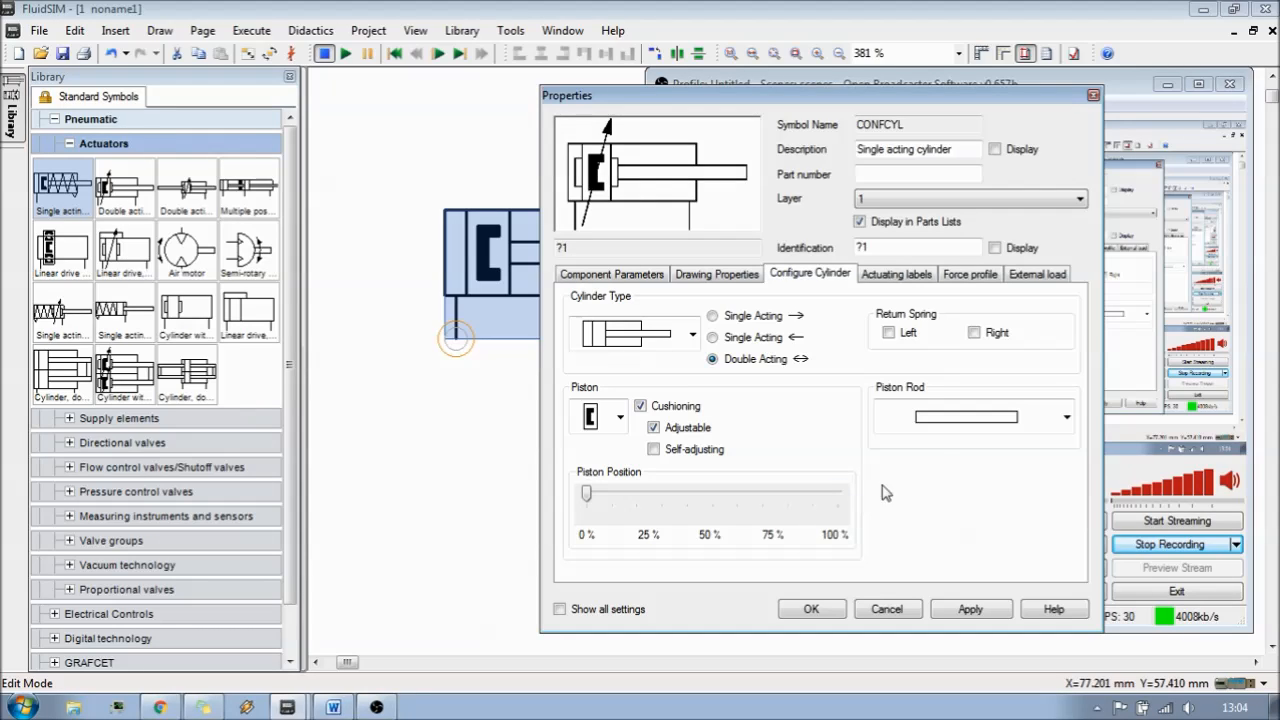
Step: Choose the plain piston rod shape from the available rod options and confirm the cylinder's properties
click(1067, 420)
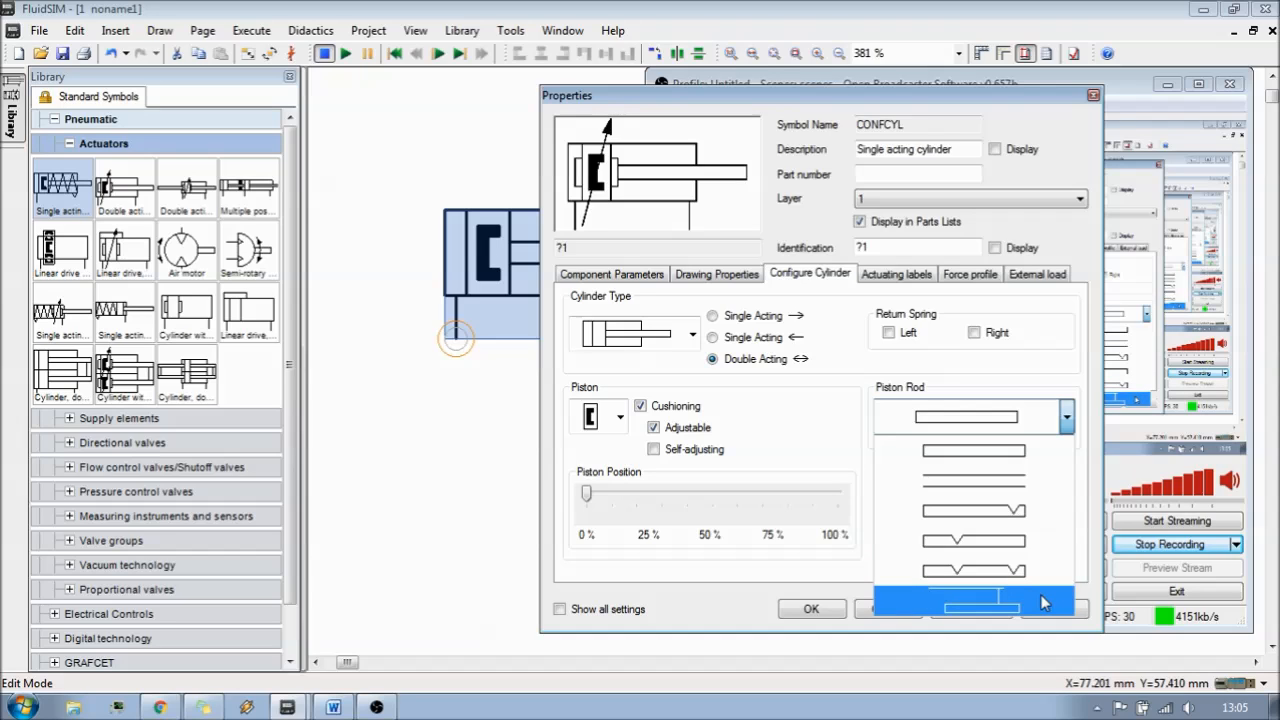
click(1000, 453)
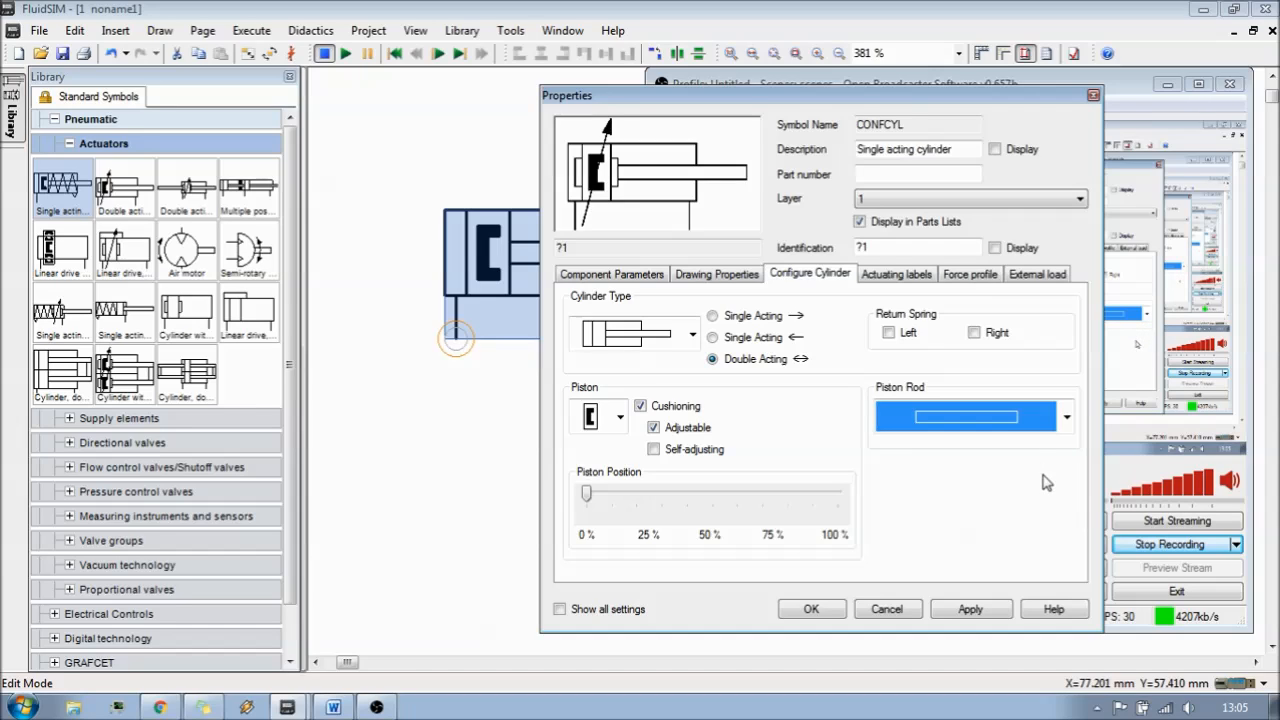
click(825, 612)
click(870, 515)
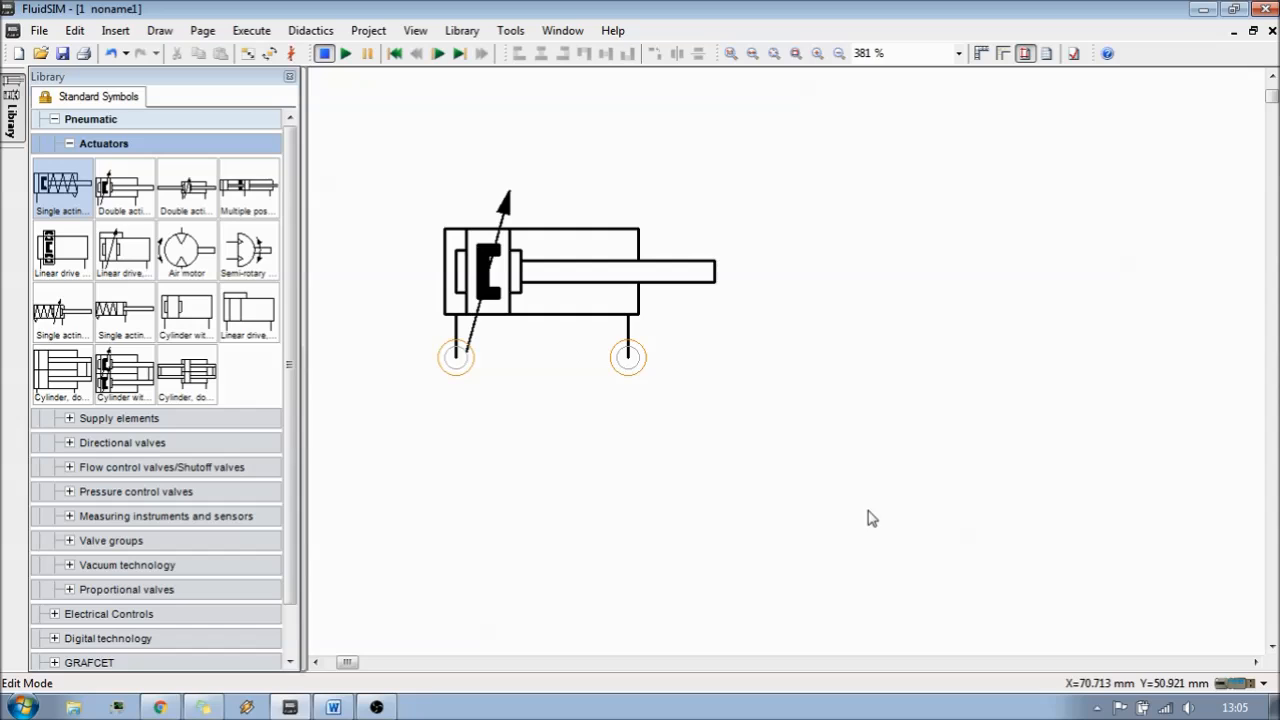
Step: Place a ready-made double acting cylinder beside the configured one for comparison, and delete it again
drag(122, 188, 942, 286)
click(886, 460)
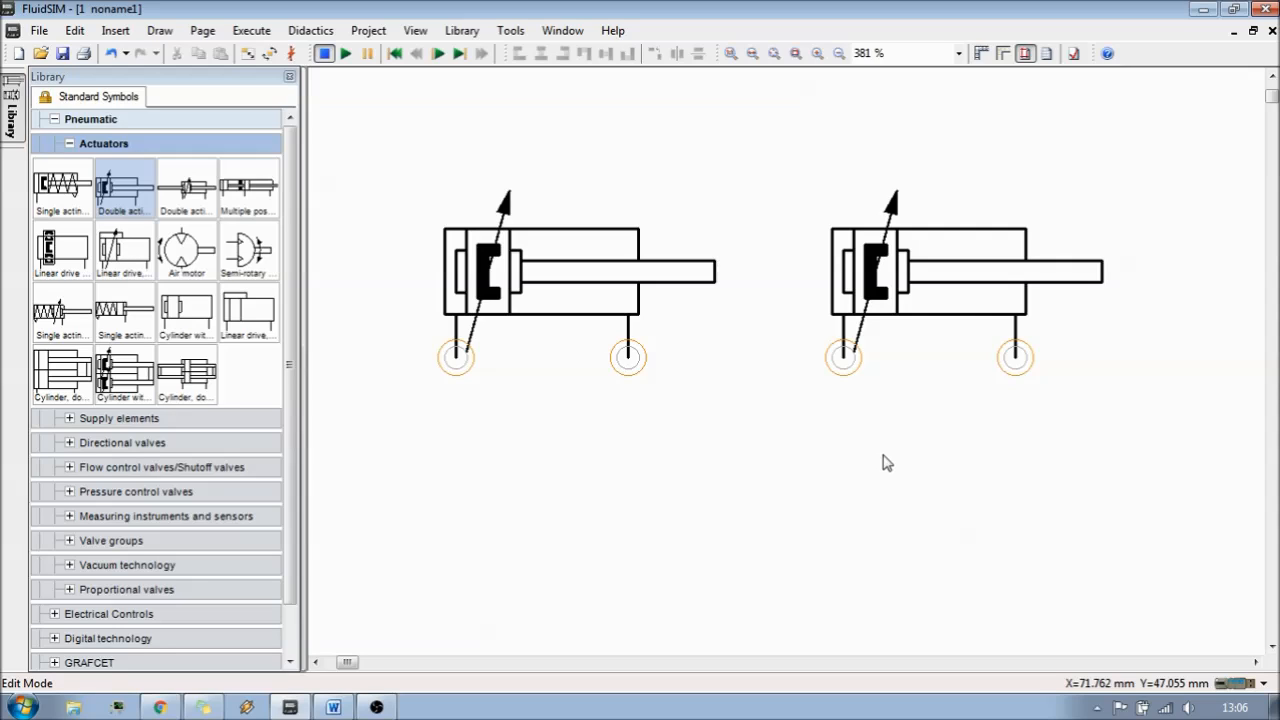
click(957, 305)
key(Delete)
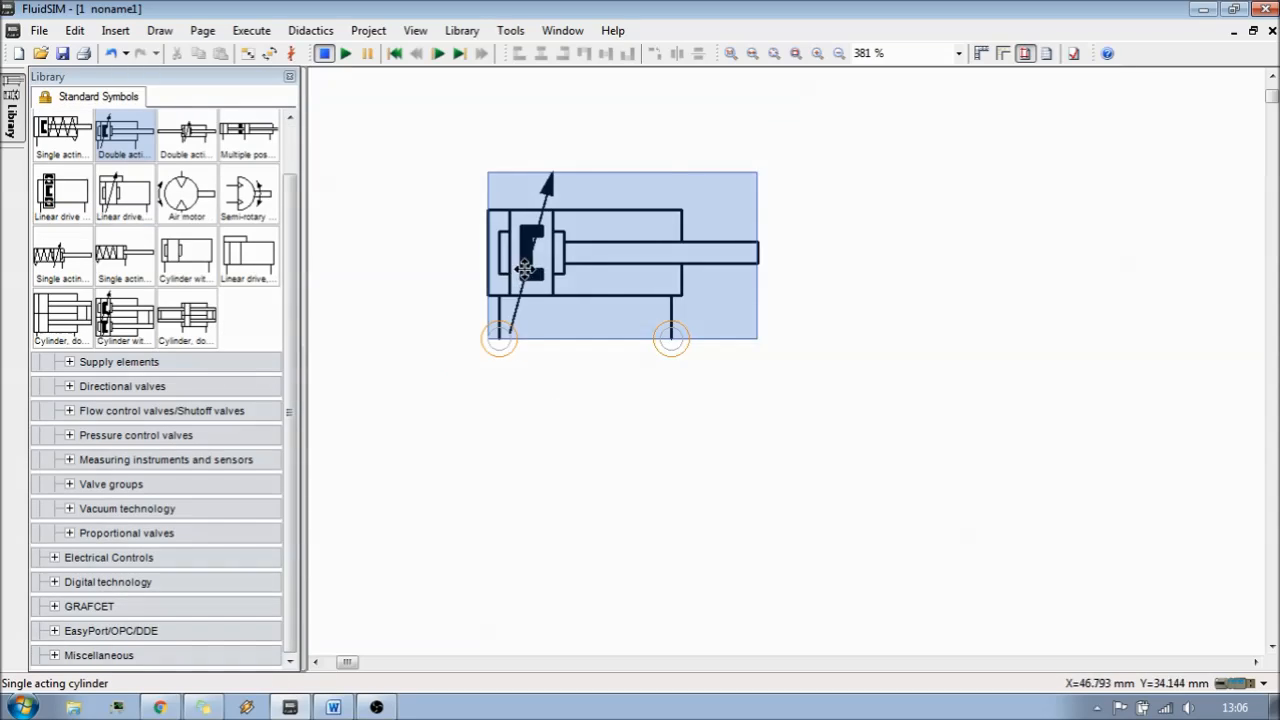
Step: Place a configurable 5/n Way Valve from the pneumatic directional valves below the cylinder
click(603, 427)
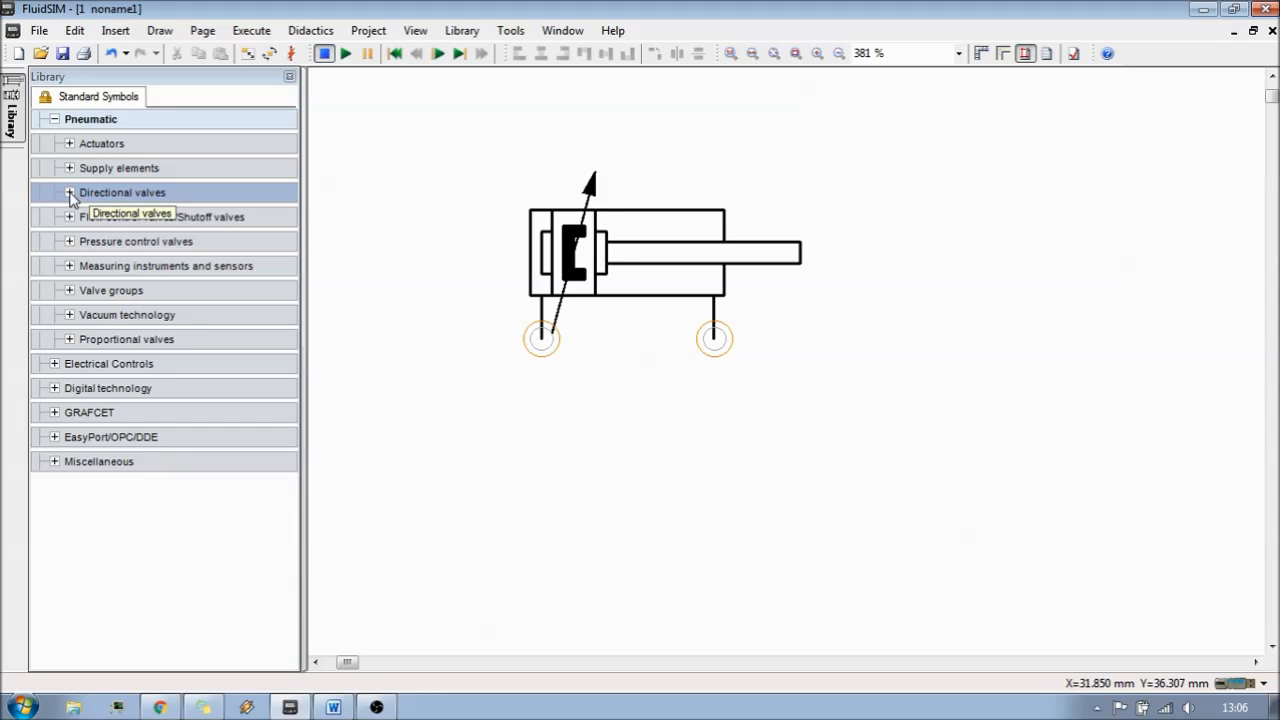
click(70, 193)
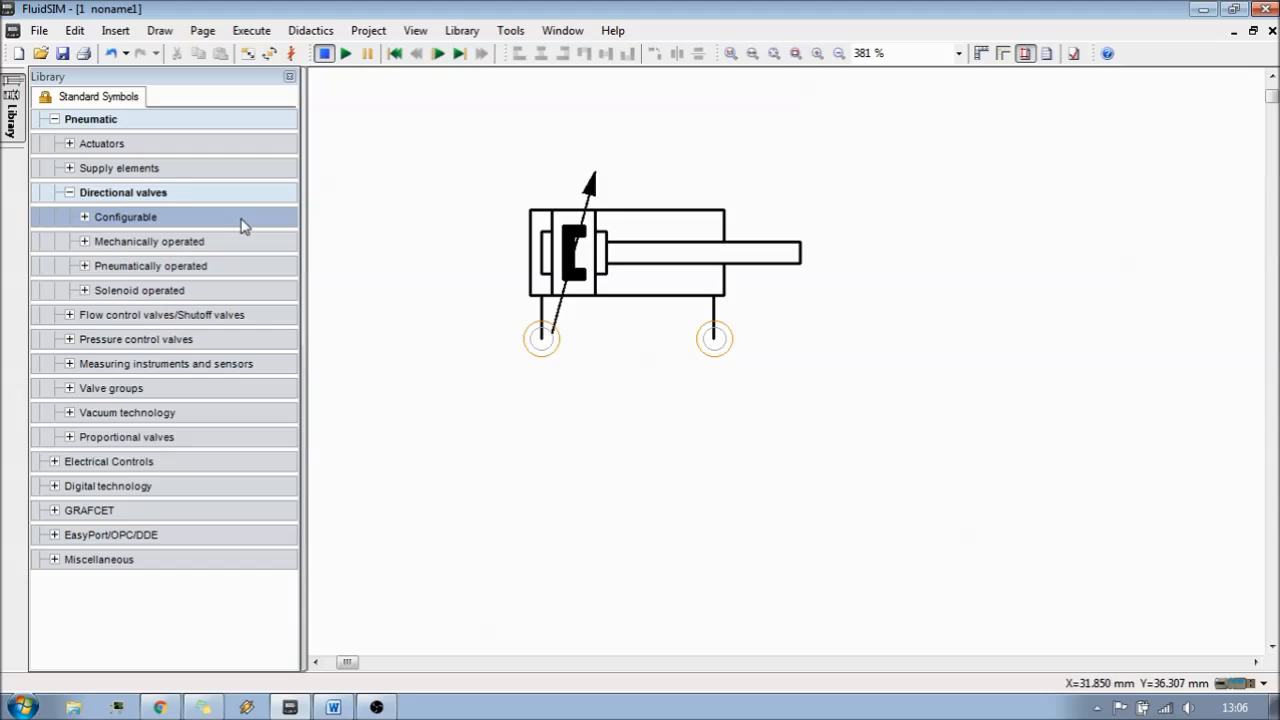
click(86, 218)
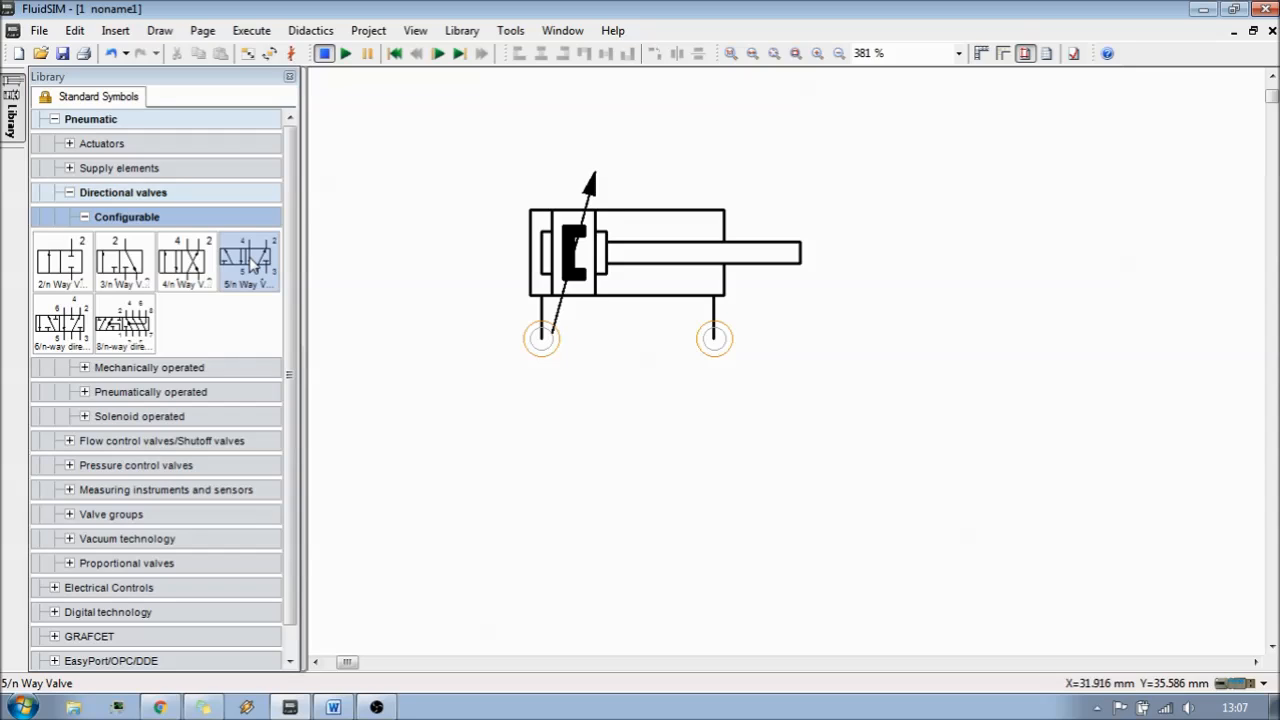
drag(250, 262, 617, 598)
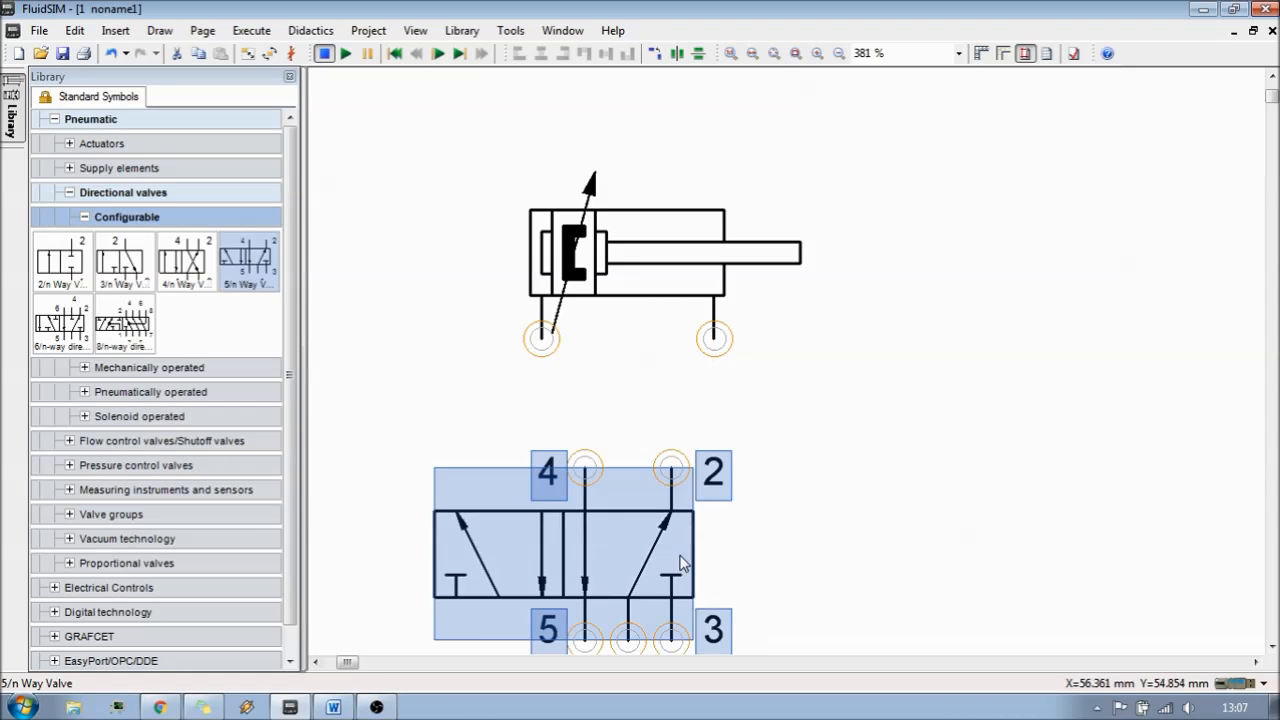
scroll(780, 449, down, 3)
scroll(780, 449, up, 2)
drag(599, 431, 600, 477)
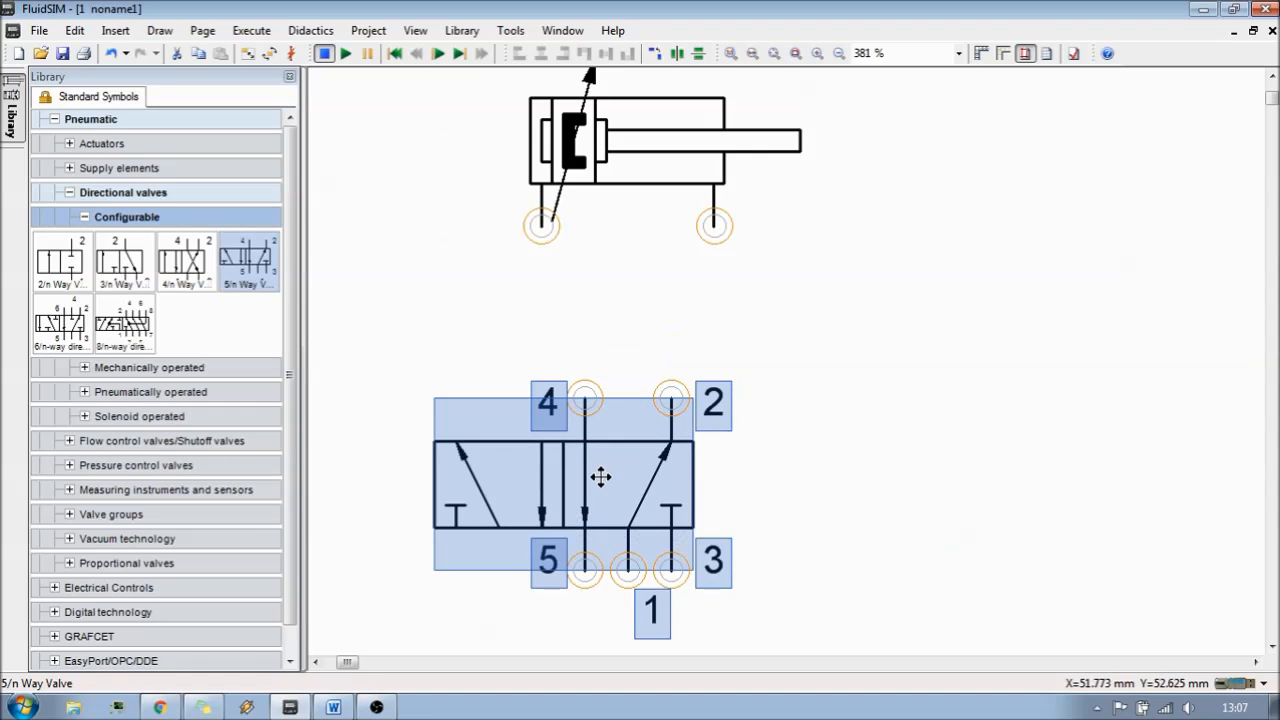
click(800, 431)
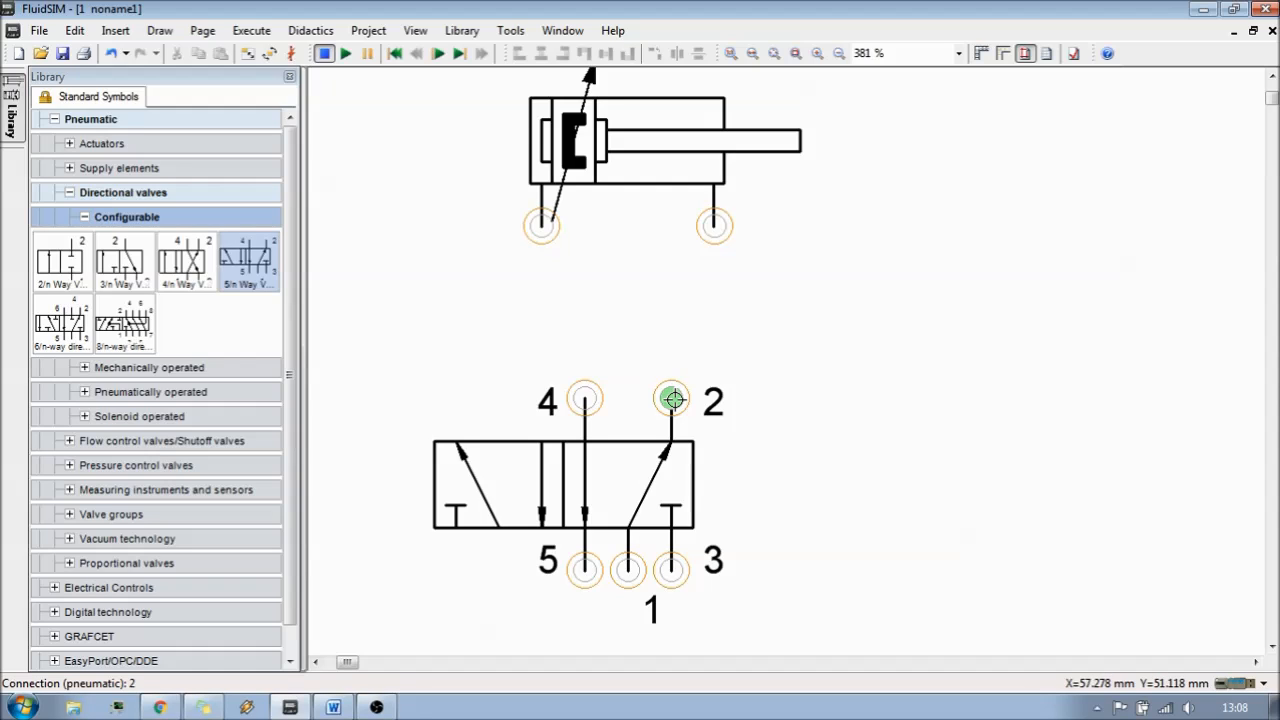
Step: Connect valve port 2 to the cylinder's right port and valve port 4 to its left port
mouse_move(673, 399)
mouse_down()
mouse_move(711, 297)
mouse_move(714, 224)
mouse_up()
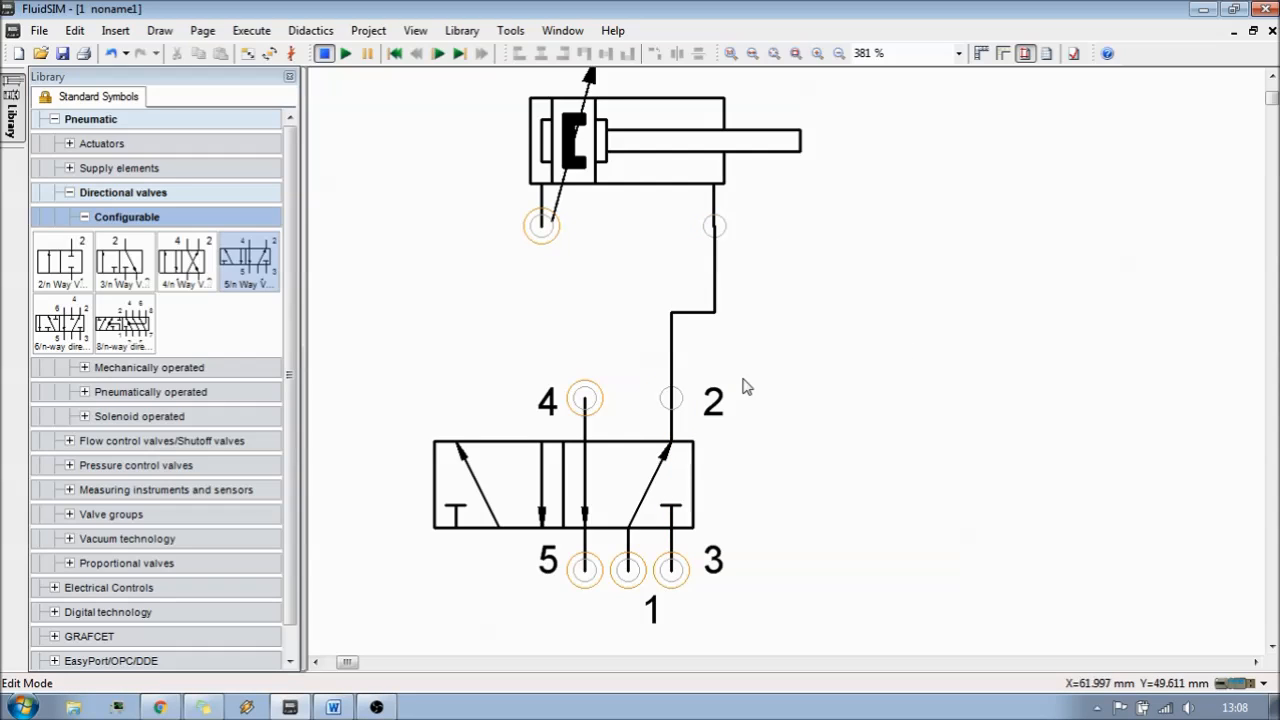
drag(585, 399, 530, 208)
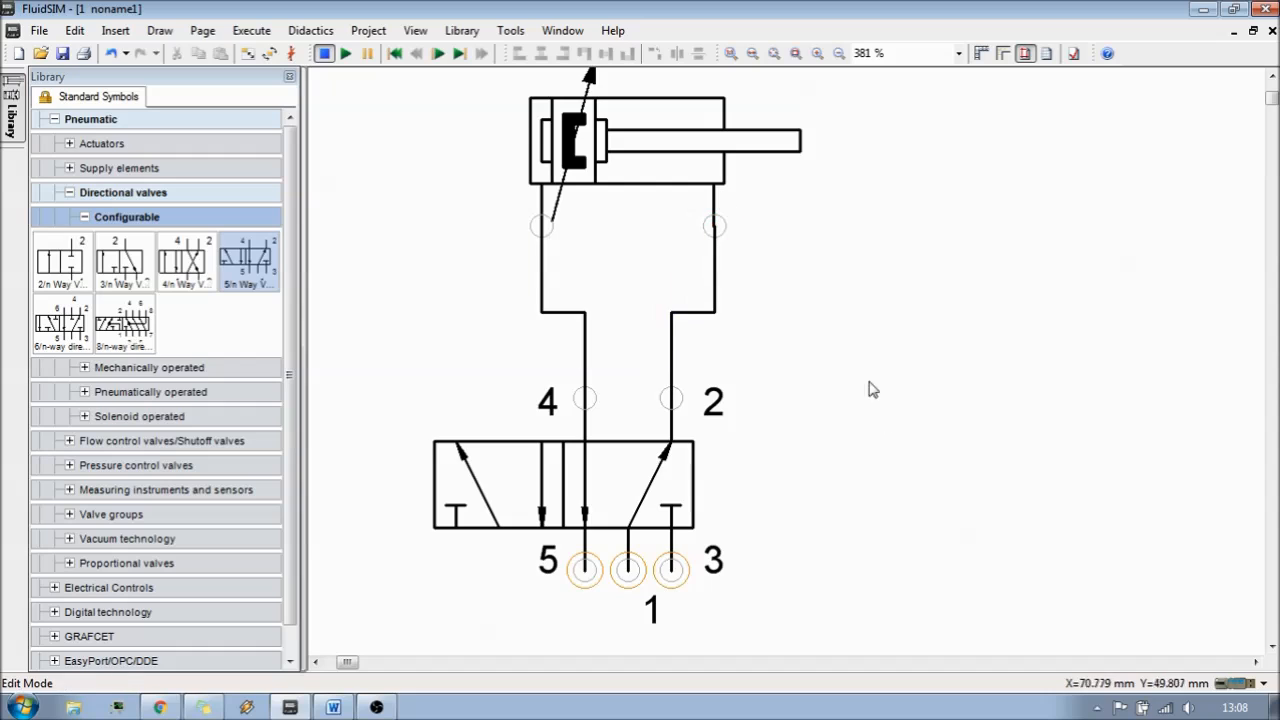
mouse_move(563, 202)
Step: Place a compressed air supply from the supply elements below the valve and connect it to valve port 1
scroll(918, 390, down, 3)
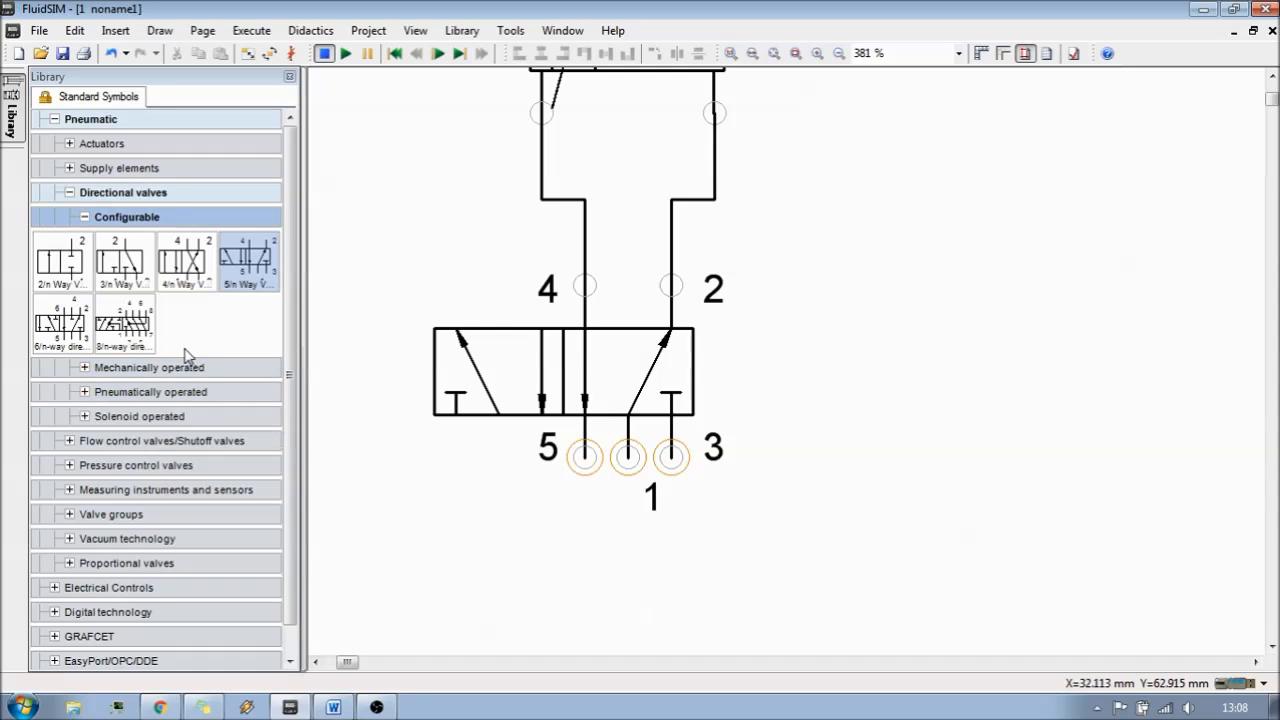
click(70, 169)
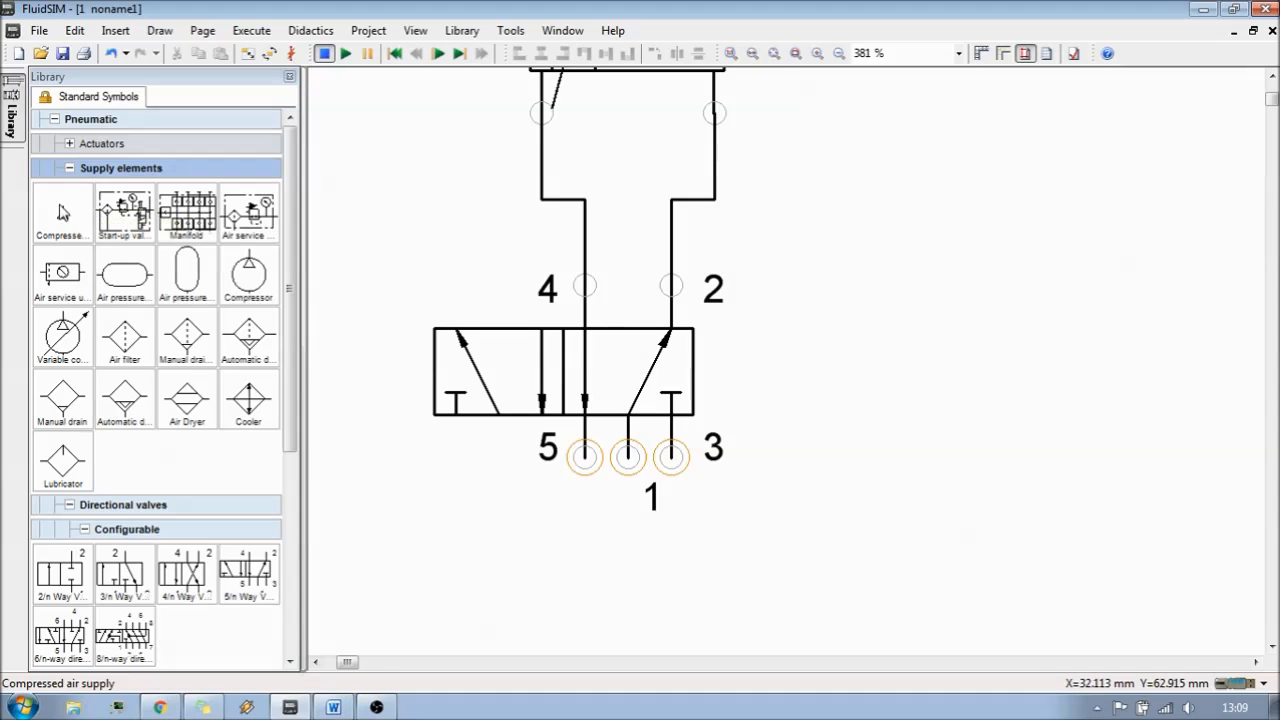
click(70, 226)
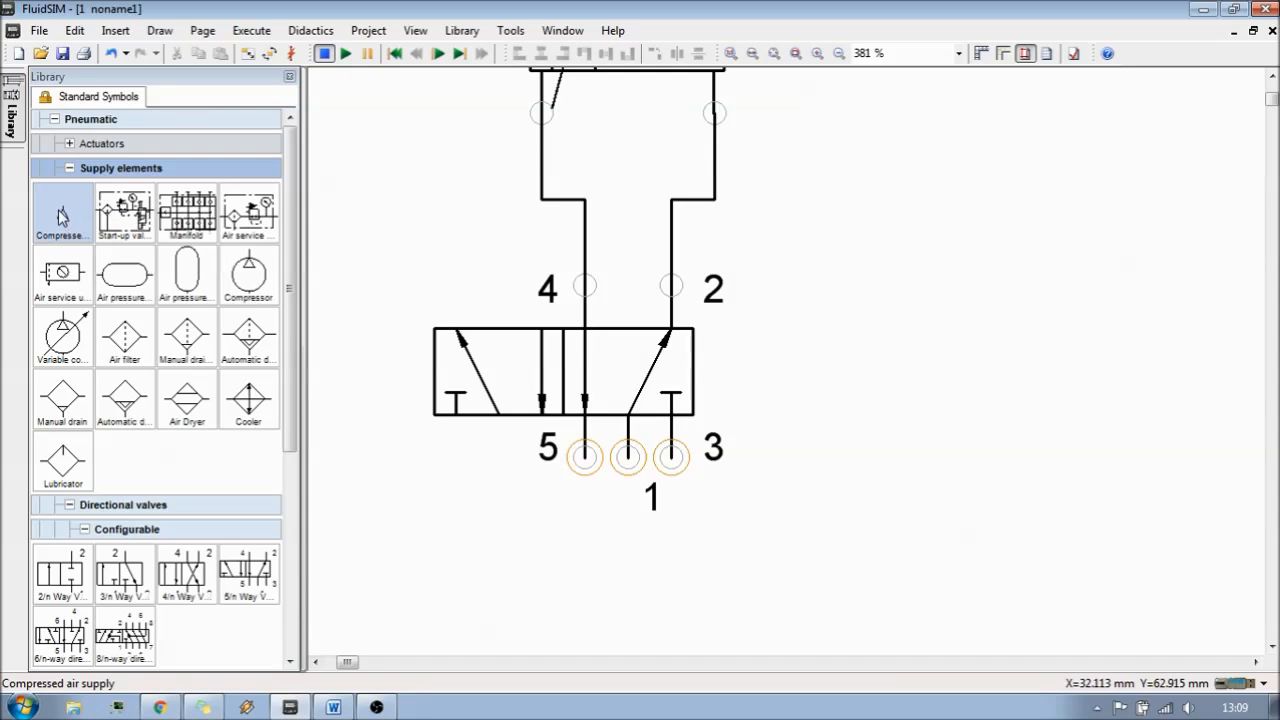
drag(62, 217, 628, 608)
click(730, 600)
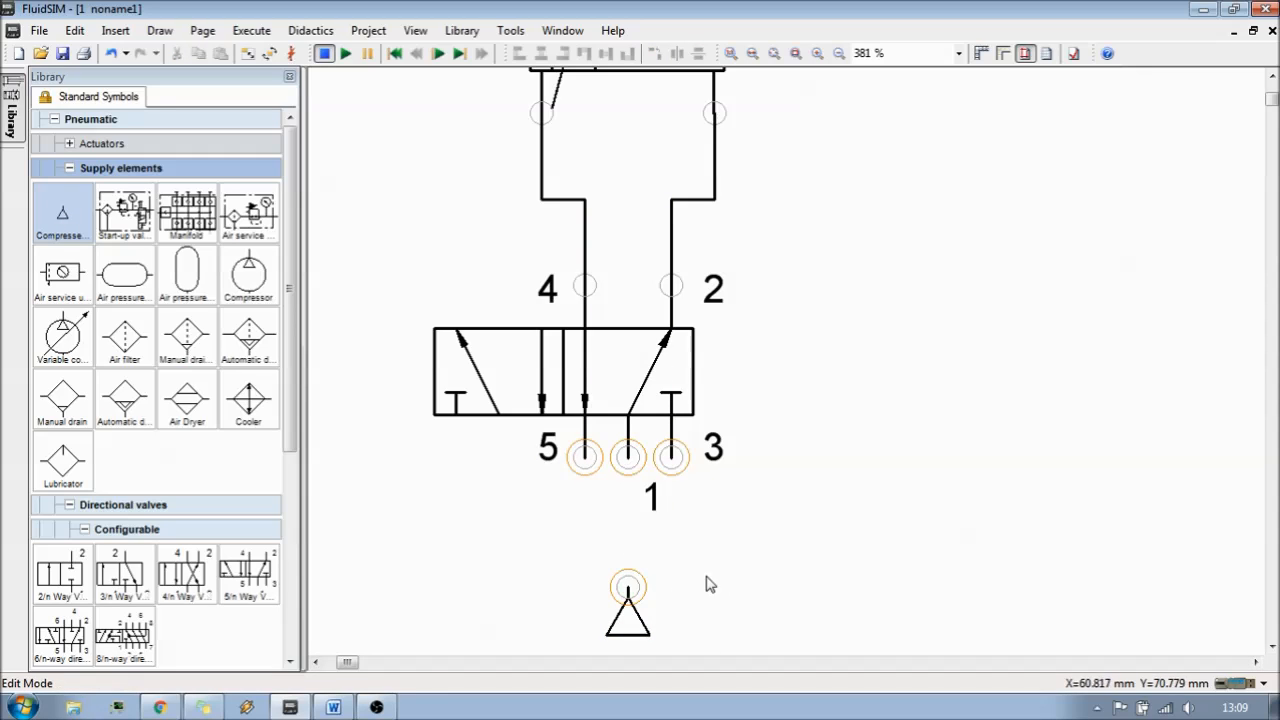
drag(628, 588, 628, 457)
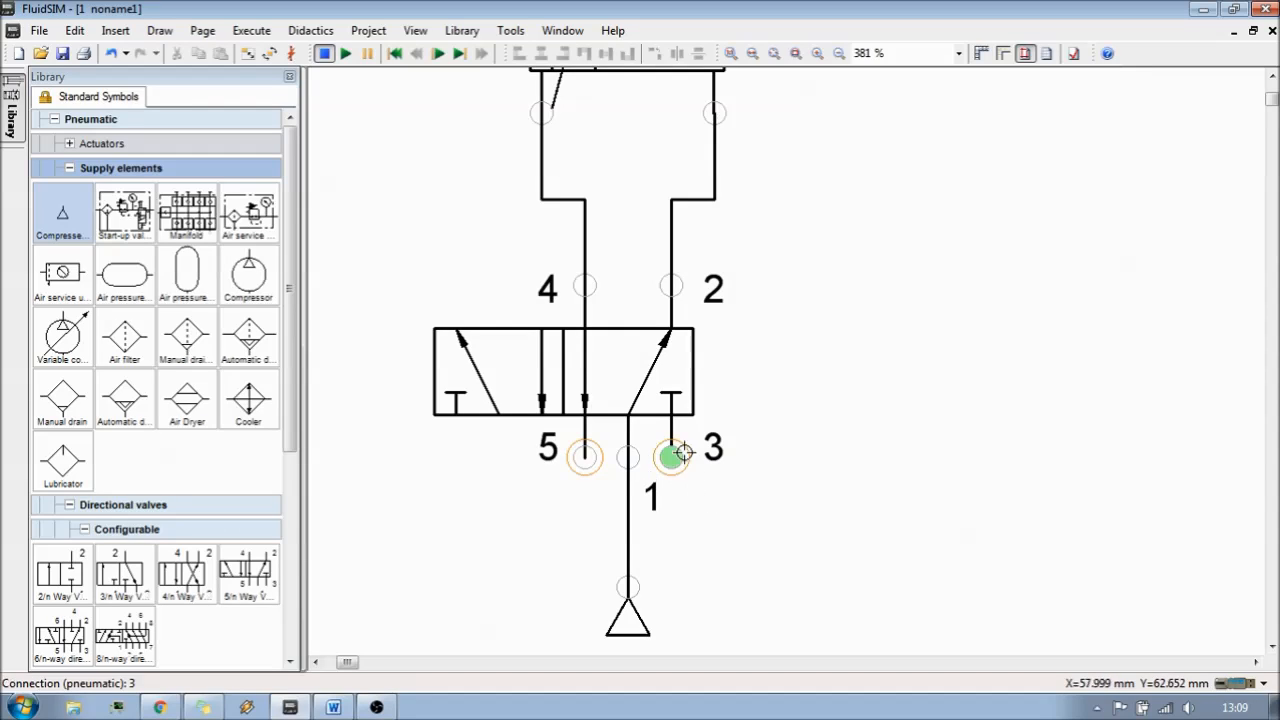
Step: Set the terminator of the valve's exhaust port 3 to a silencer
scroll(707, 495, up, 4)
scroll(571, 434, up, 4)
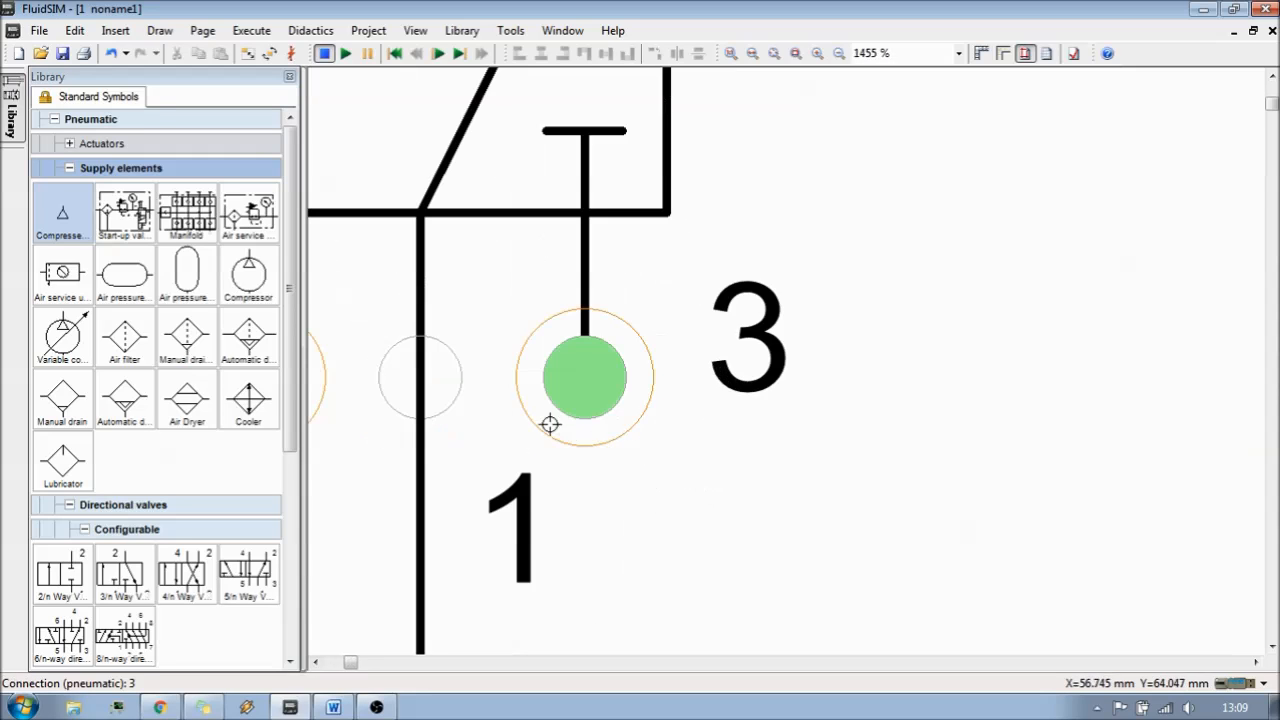
scroll(700, 370, up, 2)
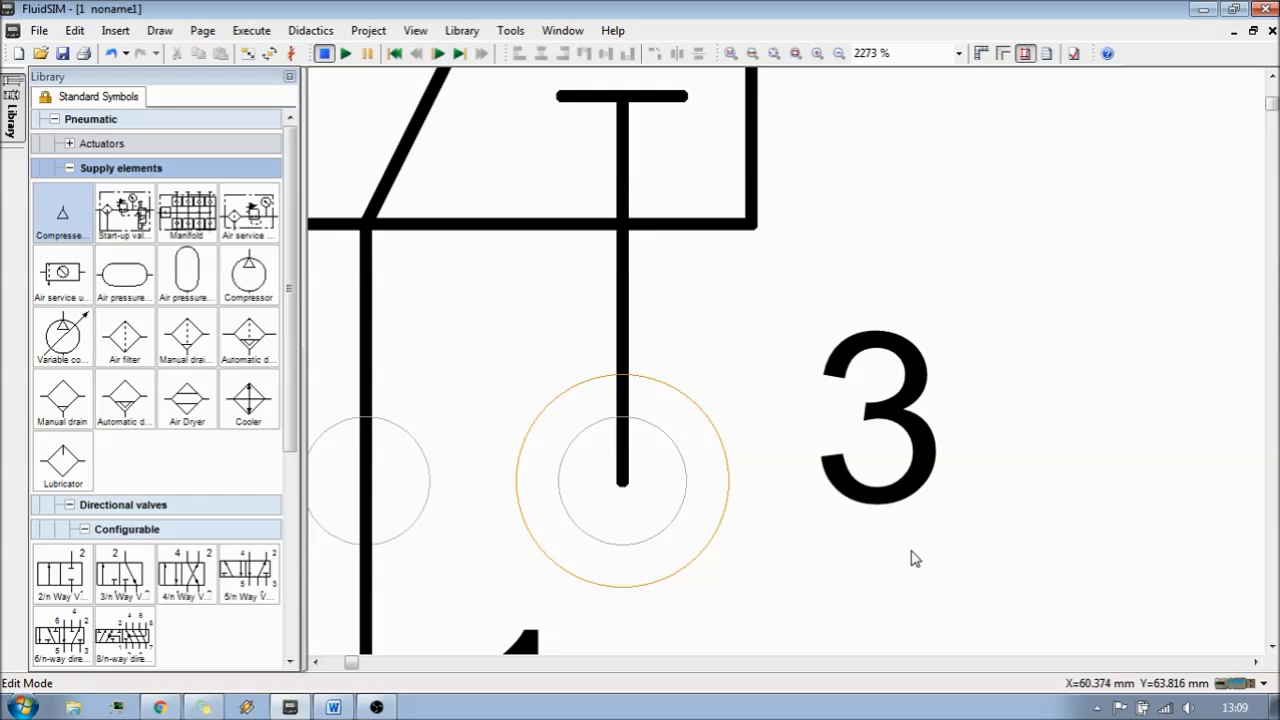
scroll(912, 558, down, 2)
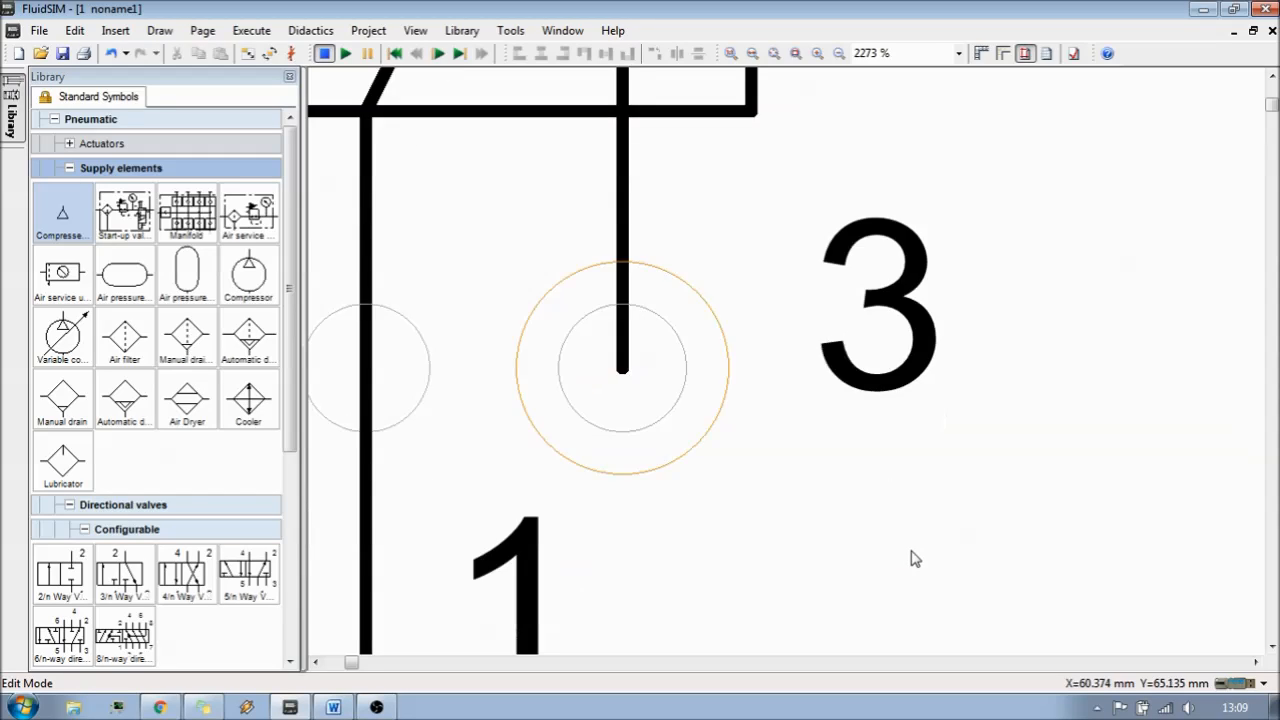
scroll(912, 558, down, 4)
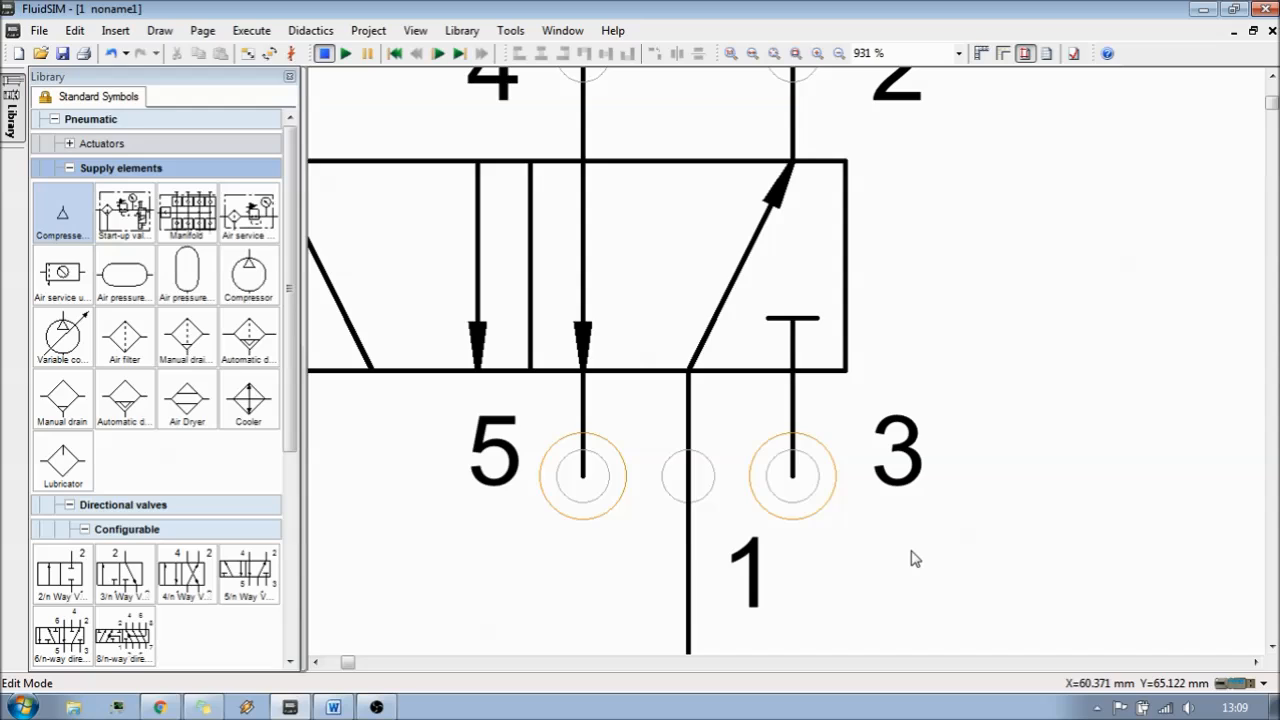
scroll(895, 558, down, 2)
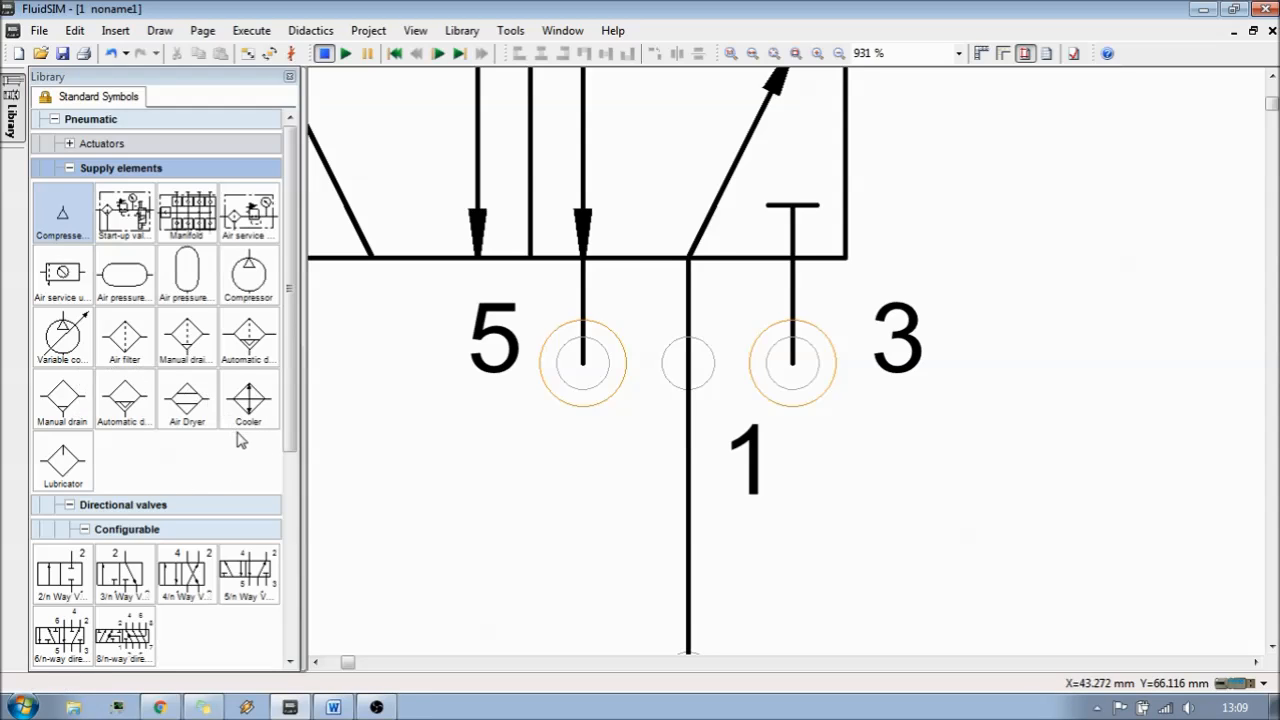
double_click(792, 361)
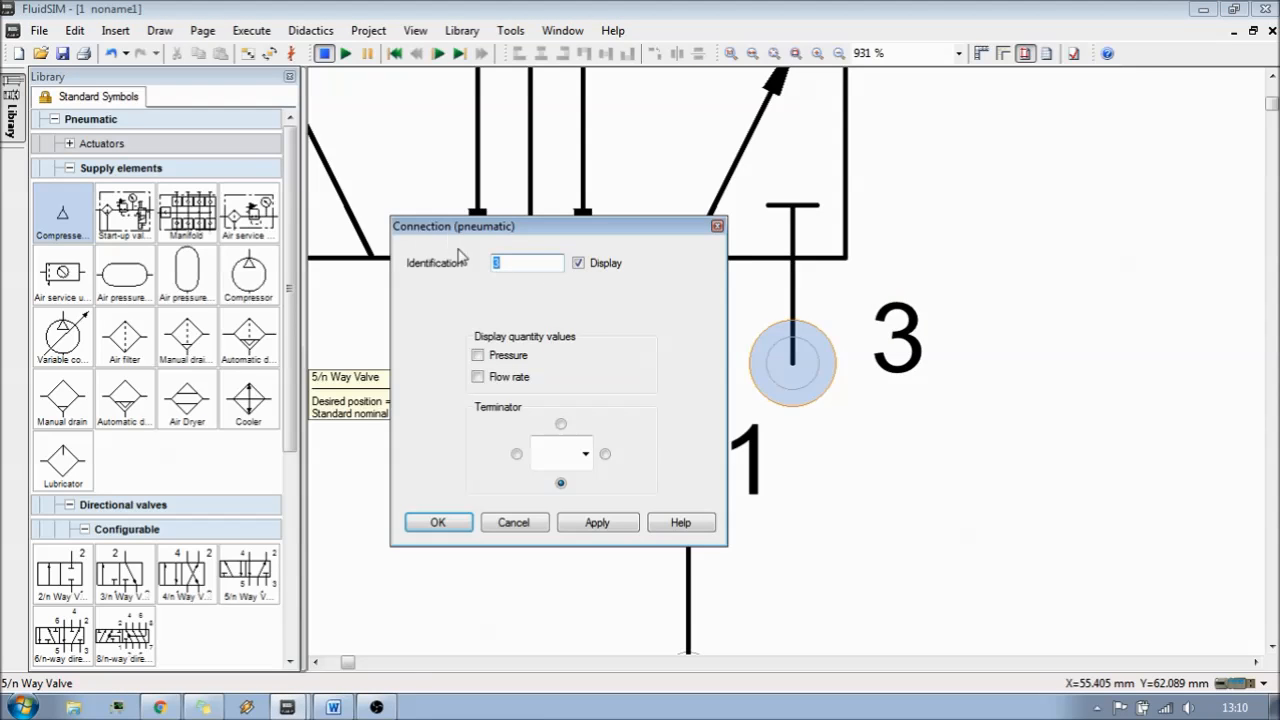
click(586, 454)
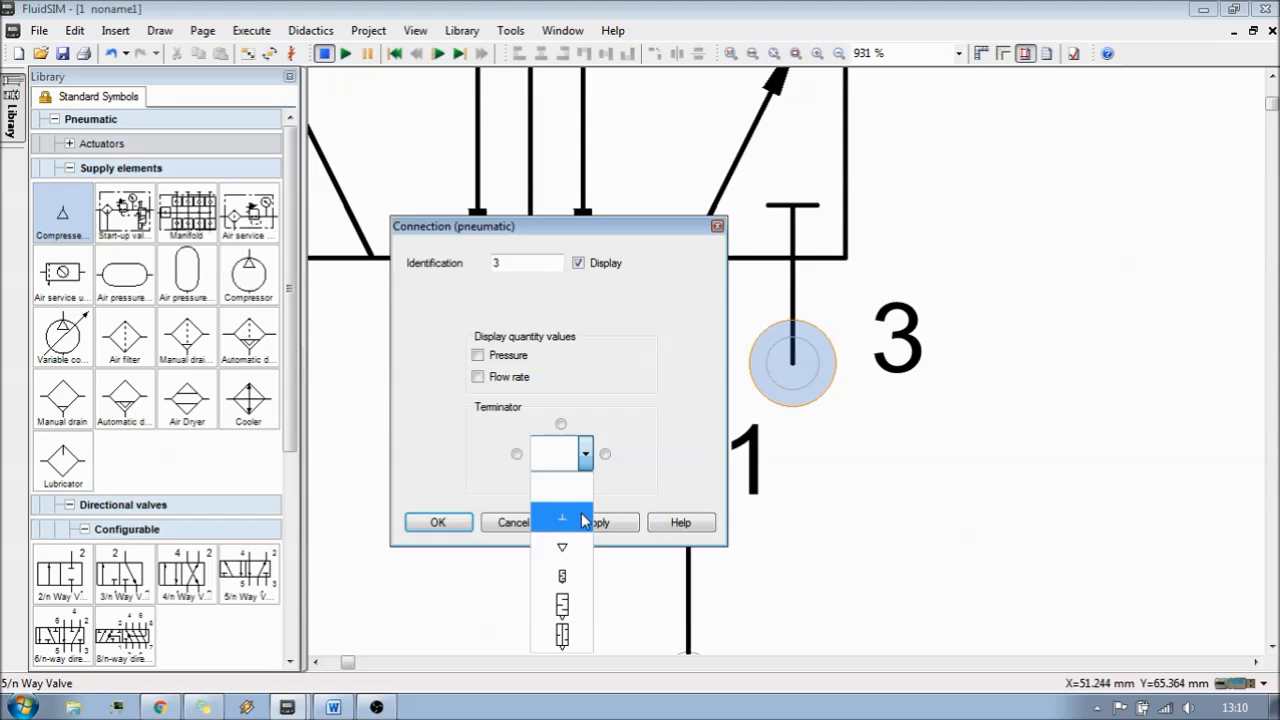
click(576, 578)
key(Return)
Step: Give the valve's exhaust port 5 the same silencer terminator
double_click(586, 363)
click(585, 454)
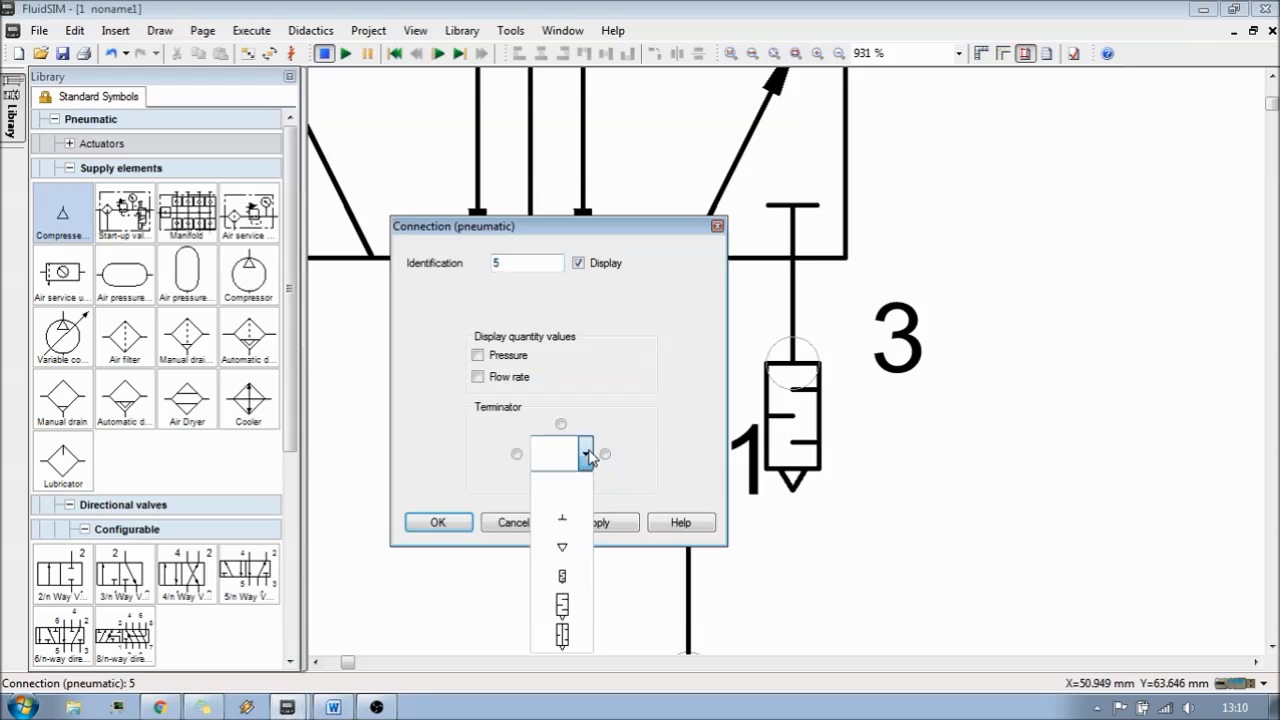
click(583, 585)
click(445, 524)
Step: Simulate the circuit, switch the valve back and forth several times to move the cylinder, and stop the simulation
scroll(1037, 449, down, 4)
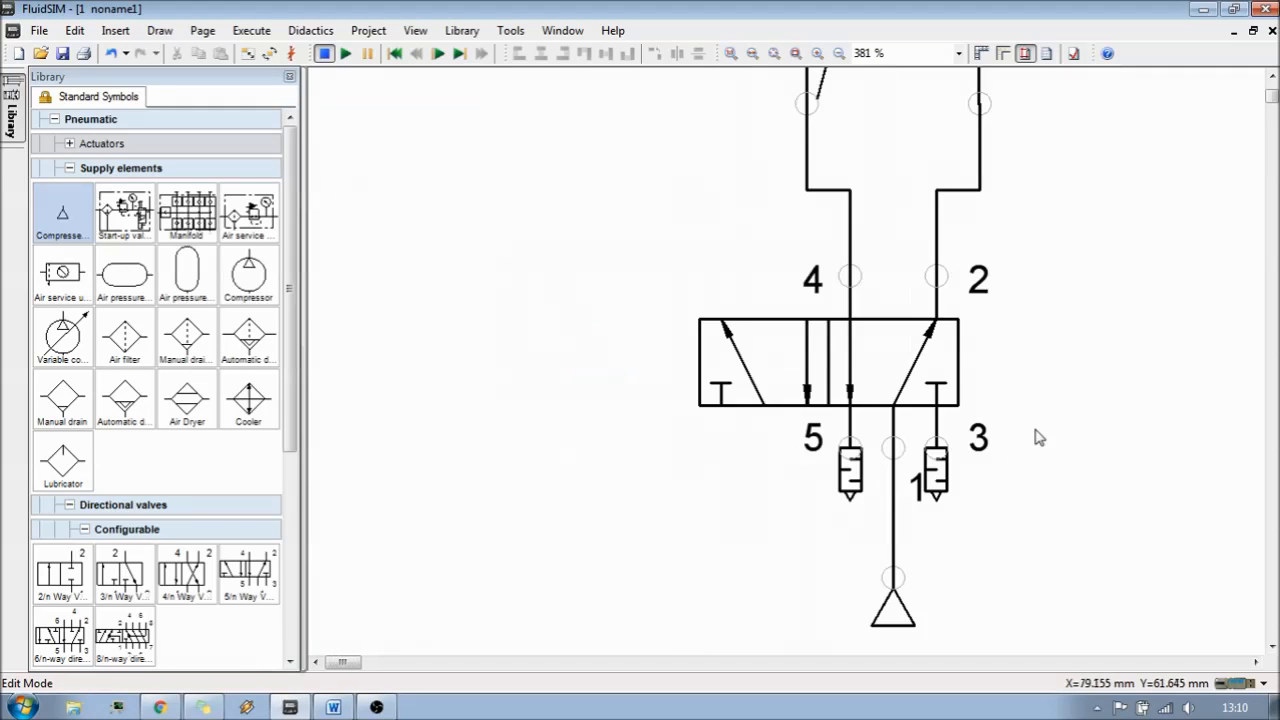
scroll(1037, 437, down, 2)
scroll(1009, 431, down, 2)
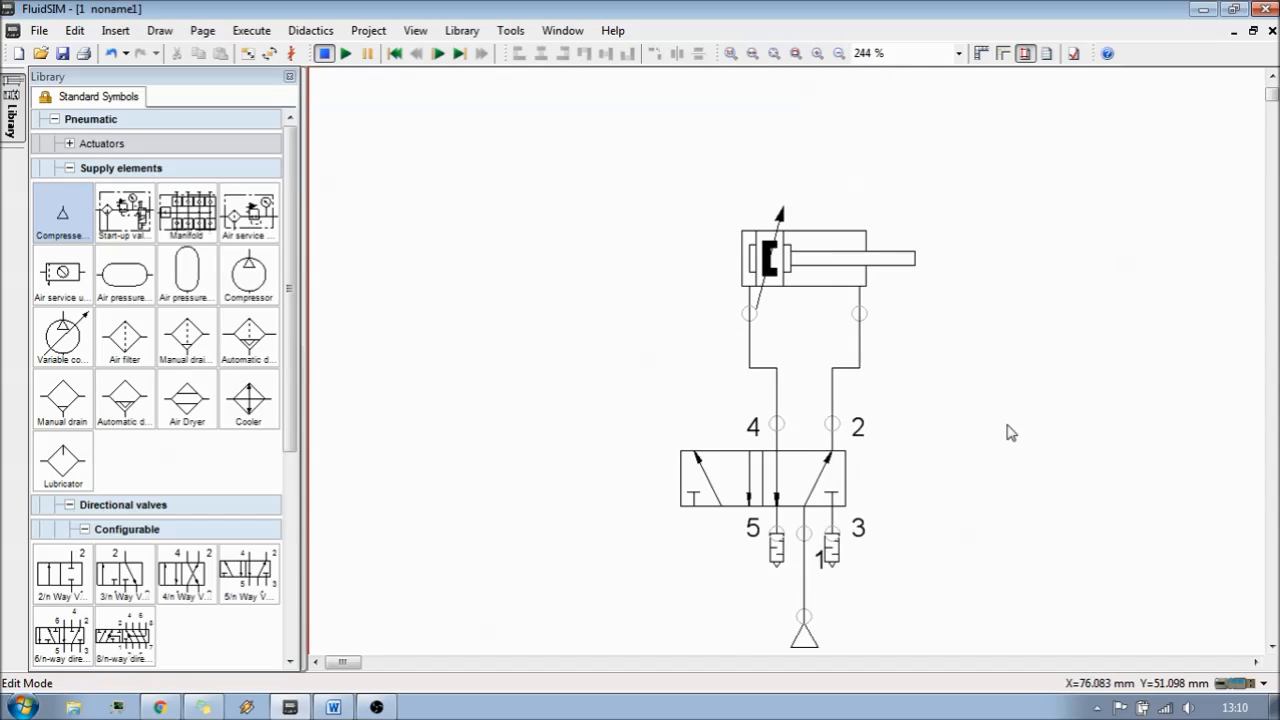
scroll(1010, 432, down, 3)
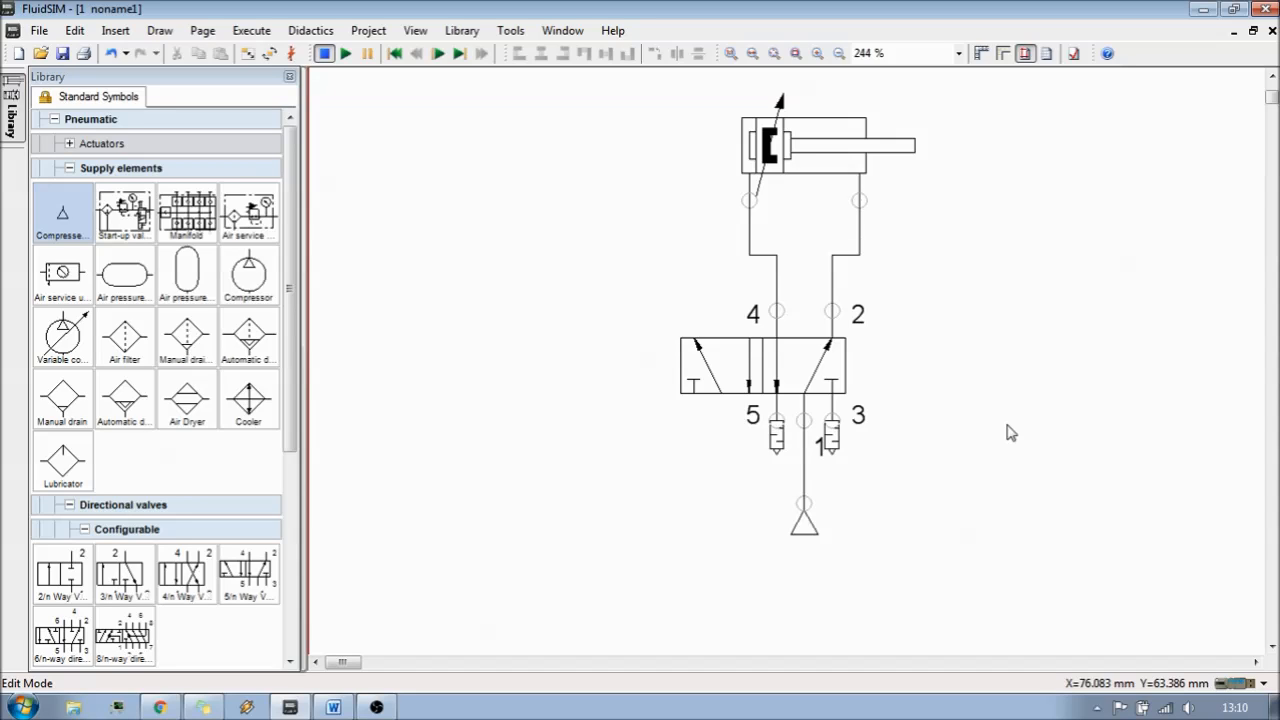
click(345, 54)
click(718, 344)
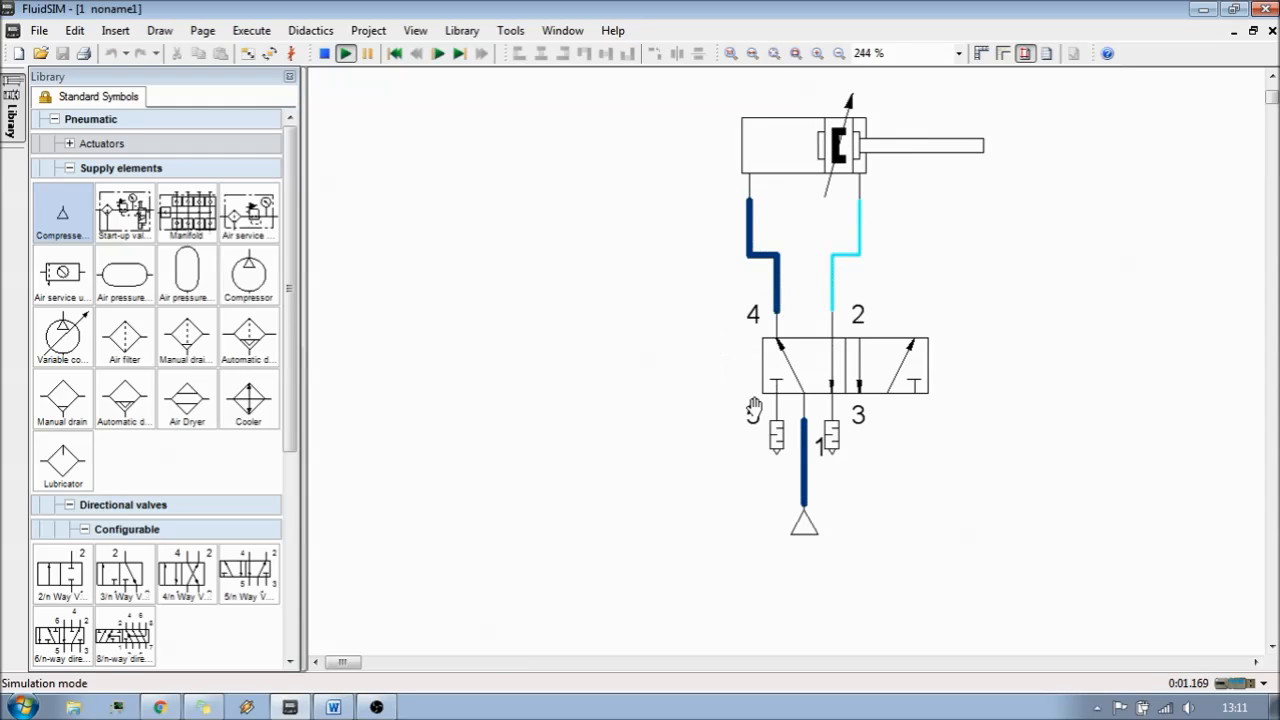
click(816, 365)
click(767, 360)
click(789, 366)
click(786, 363)
click(802, 361)
click(783, 356)
click(803, 359)
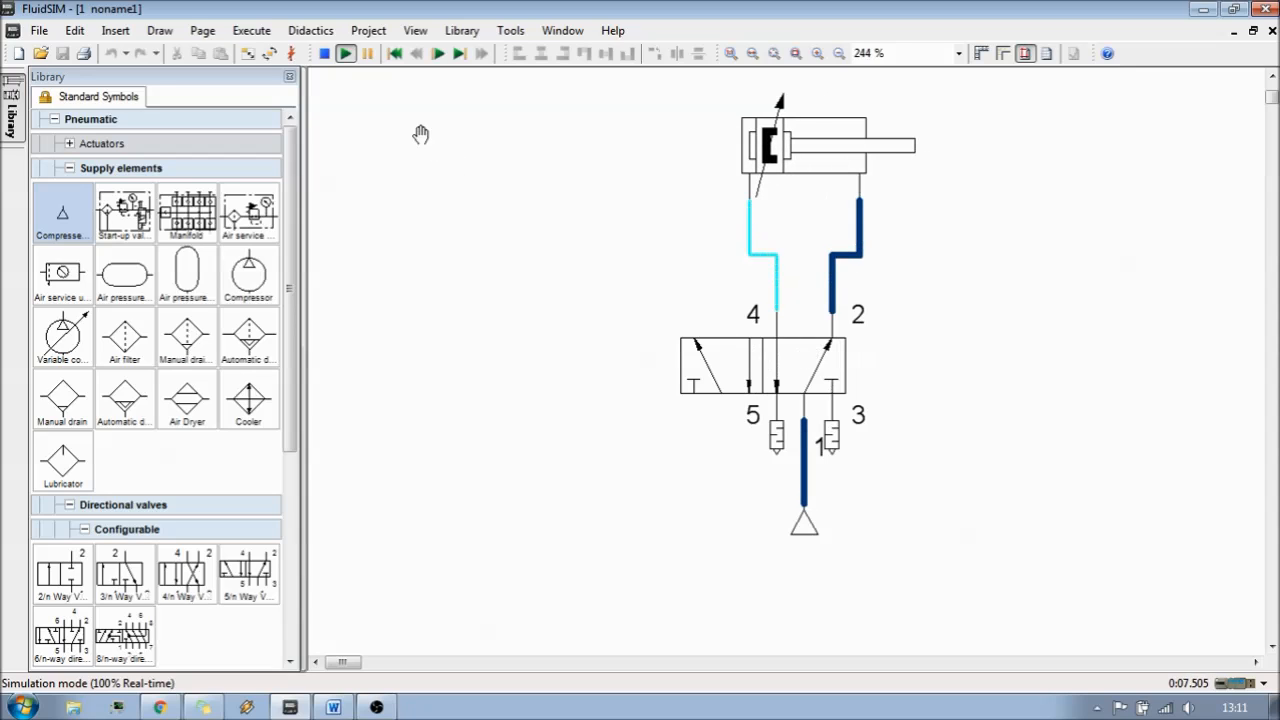
click(324, 53)
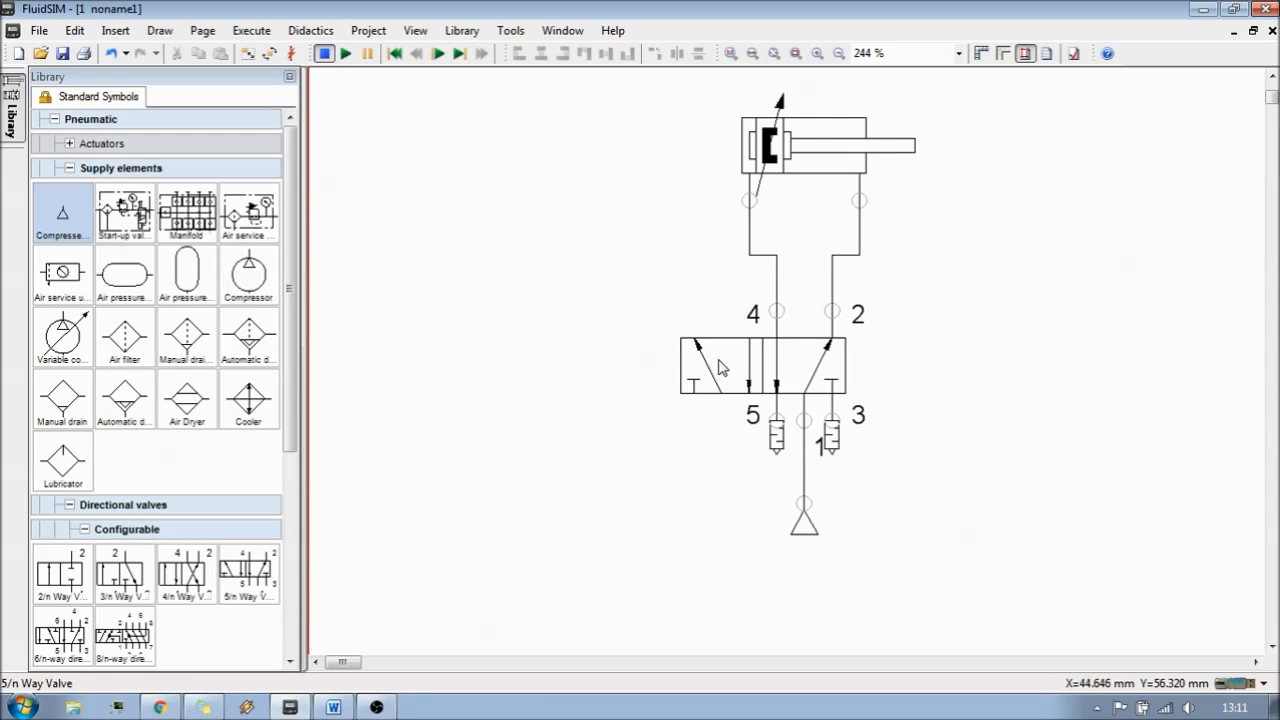
Step: Open the valve configuration properties of the 5/n Way Valve
mouse_move(741, 378)
double_click(741, 378)
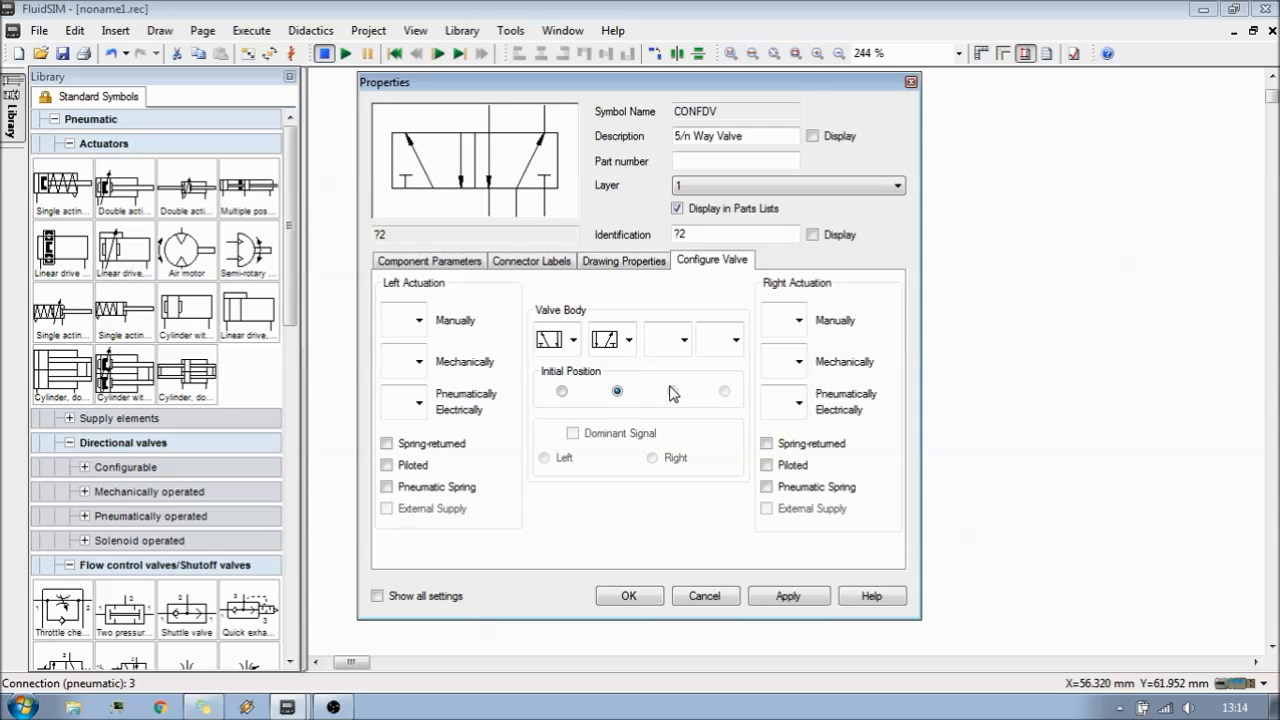
Step: Try a three-position valve body with a fully blocked centre and the port 1 to 2 flow path as third position
click(629, 352)
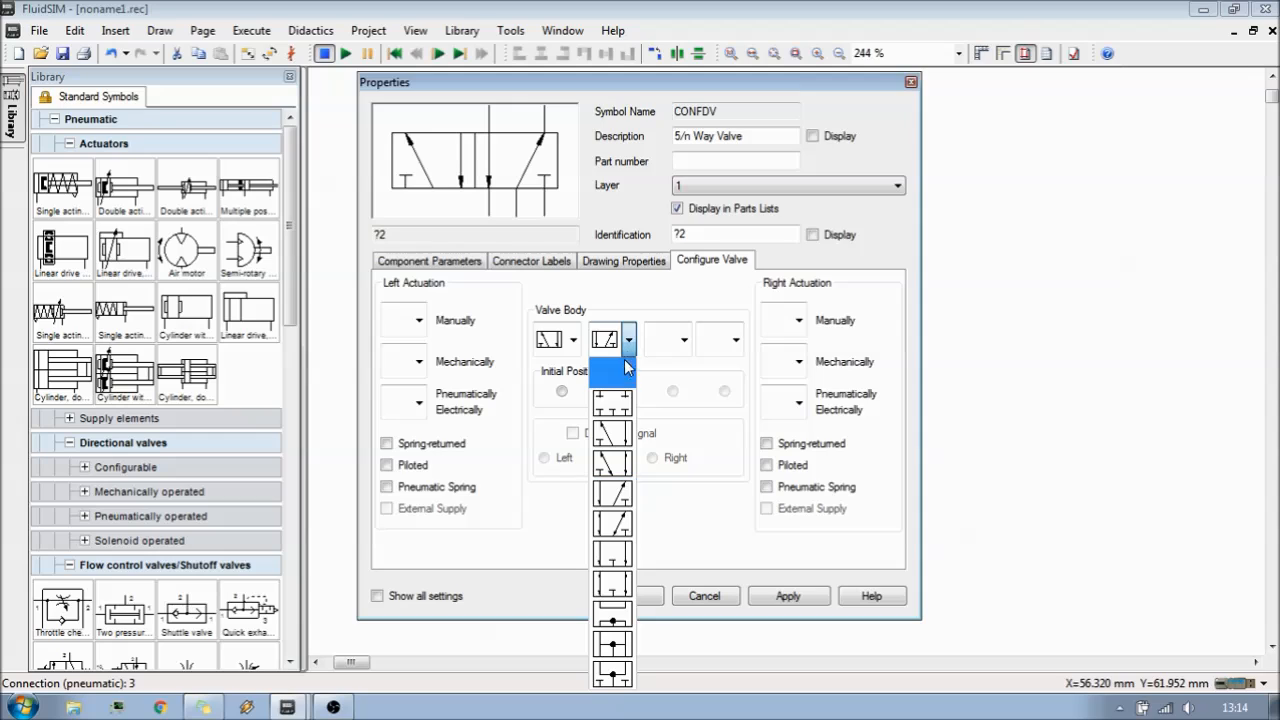
click(619, 404)
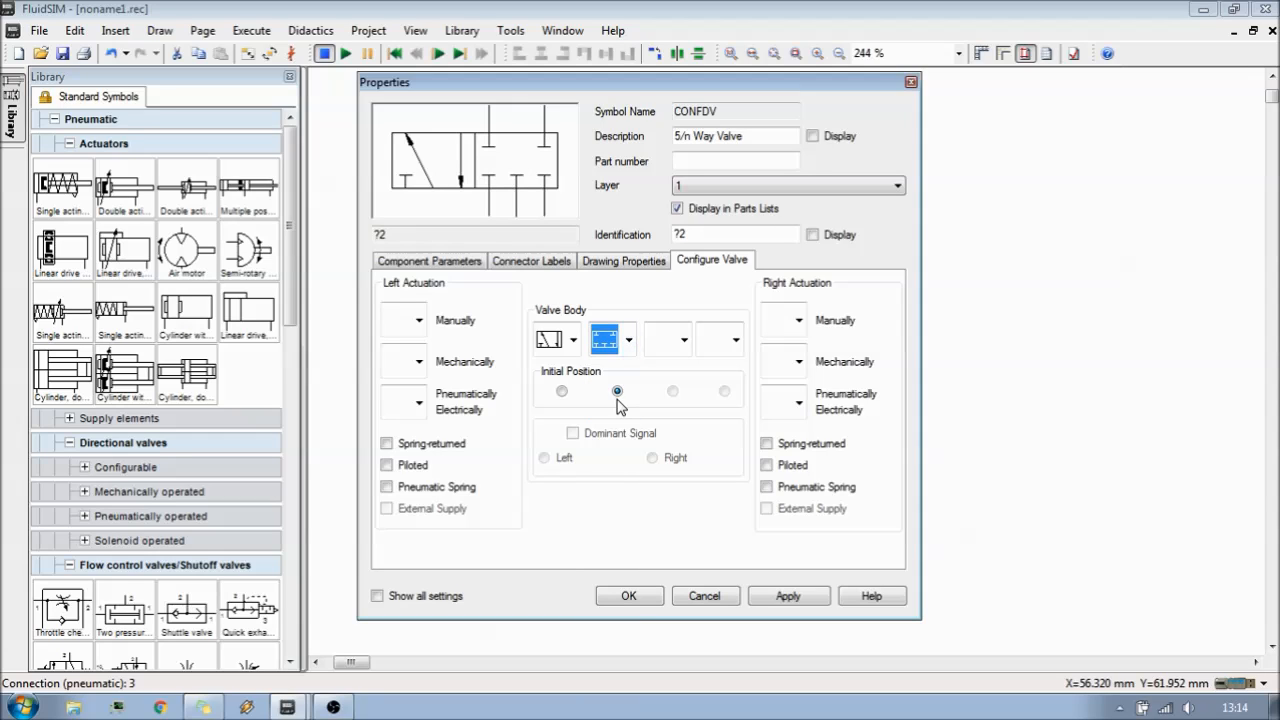
click(684, 341)
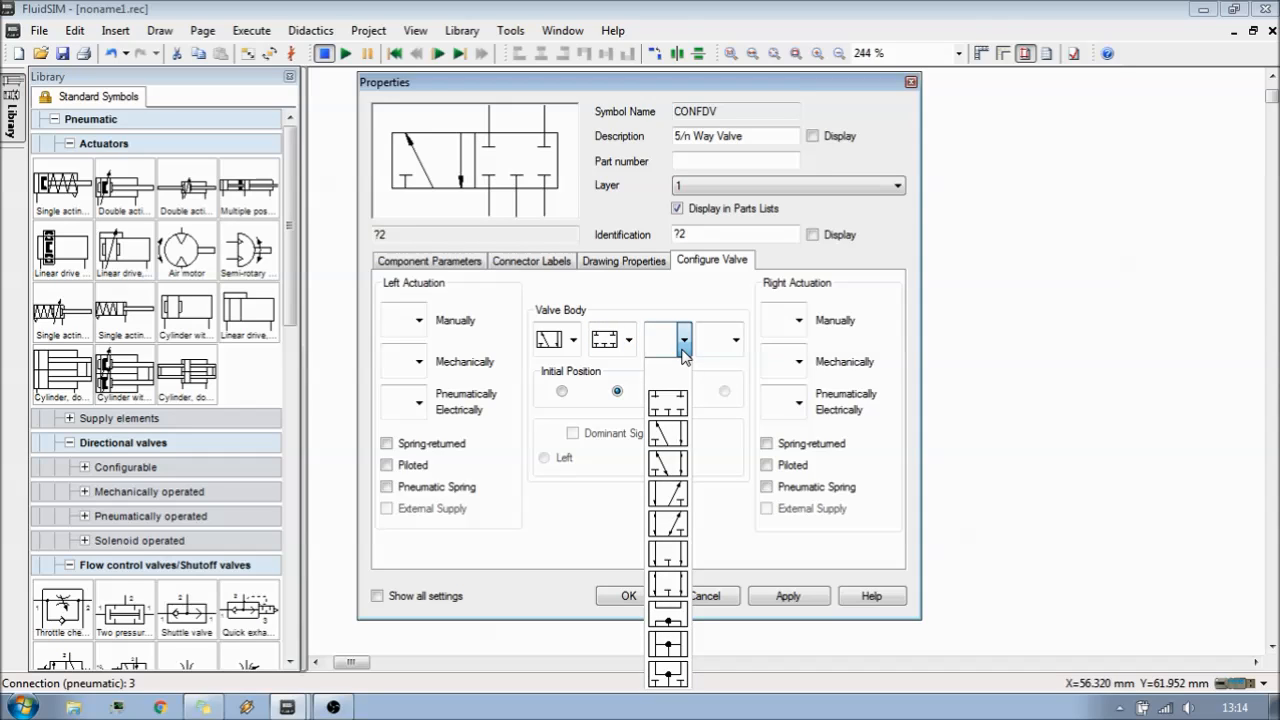
click(682, 494)
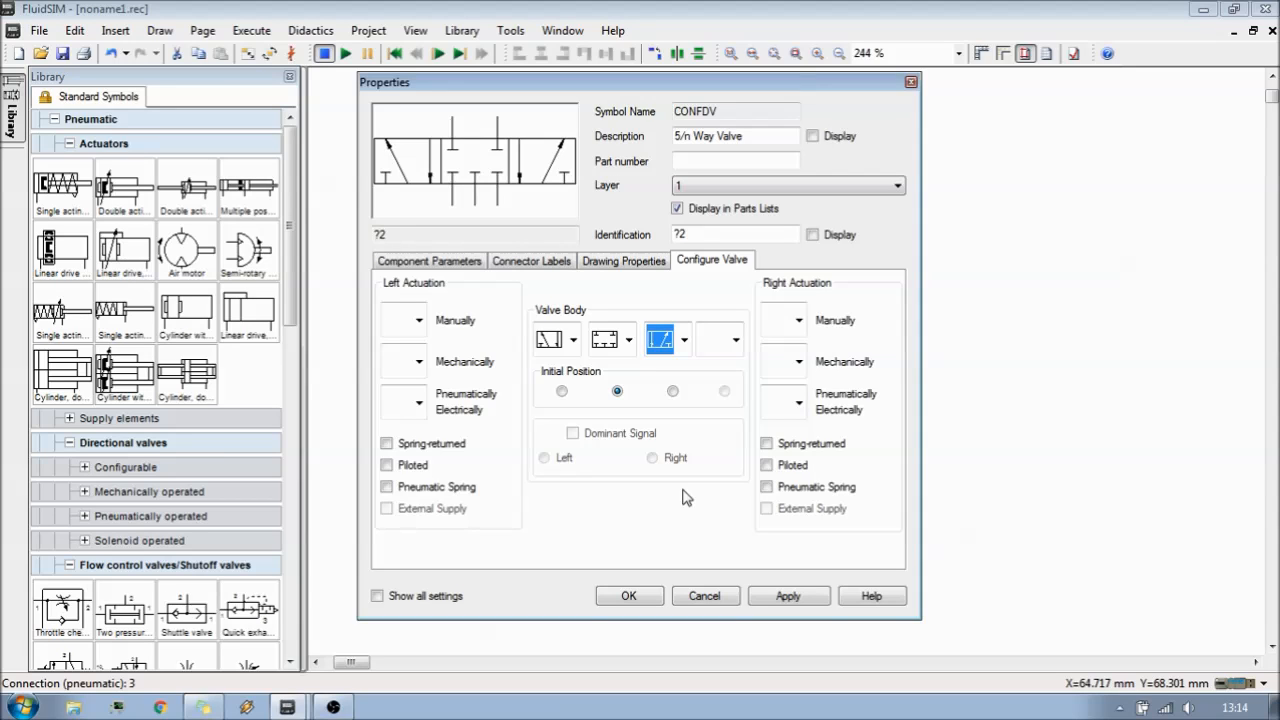
Step: Try a centre position that exhausts both working ports with port 1 blocked, and restore the two-position valve body
click(629, 341)
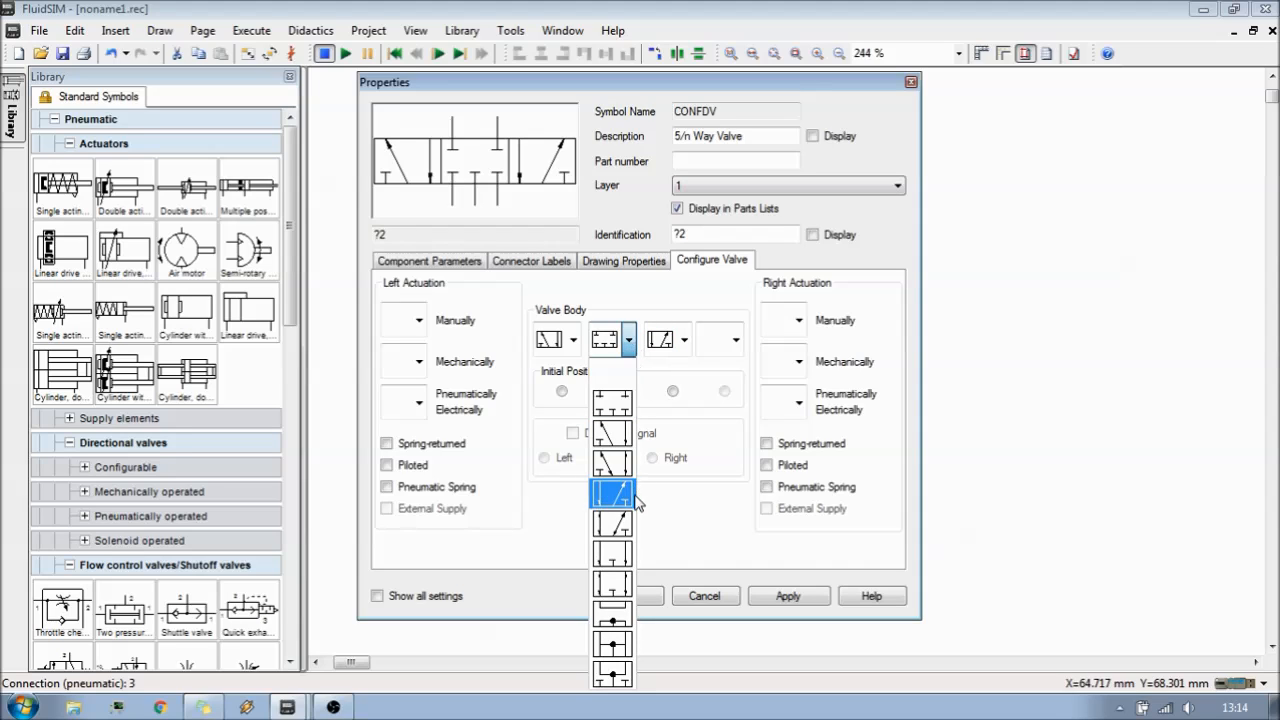
click(628, 553)
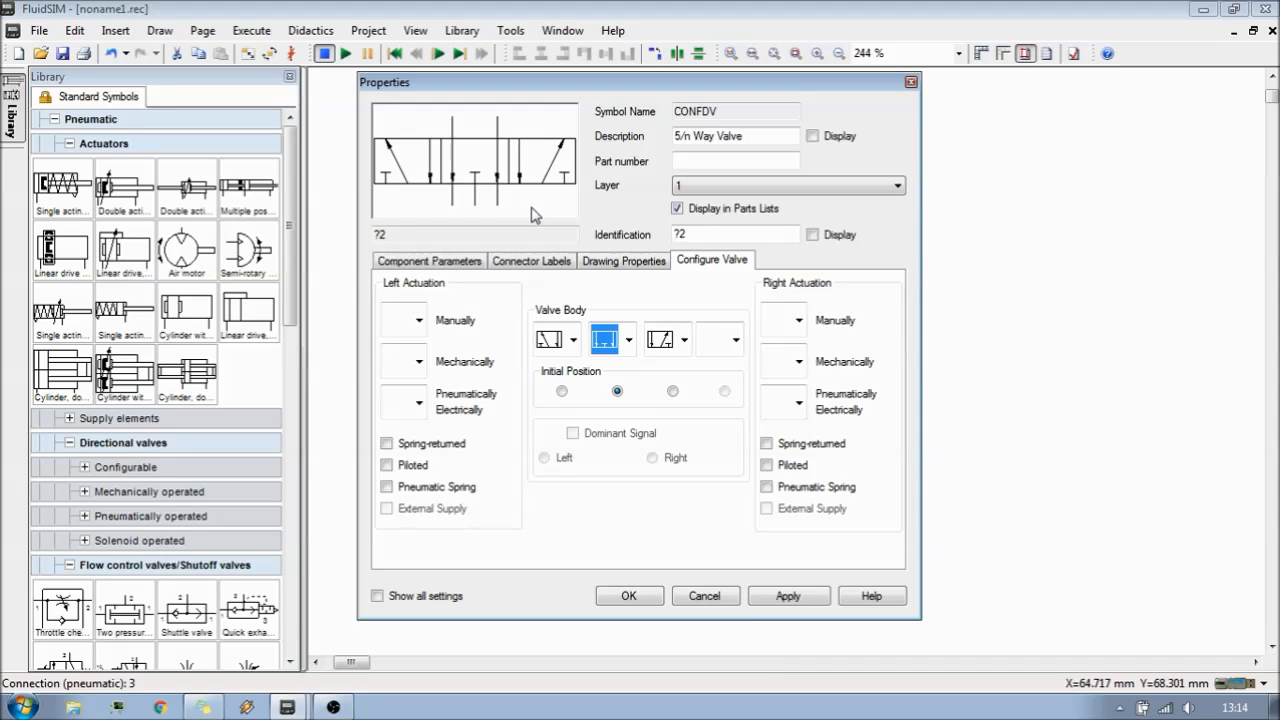
click(628, 340)
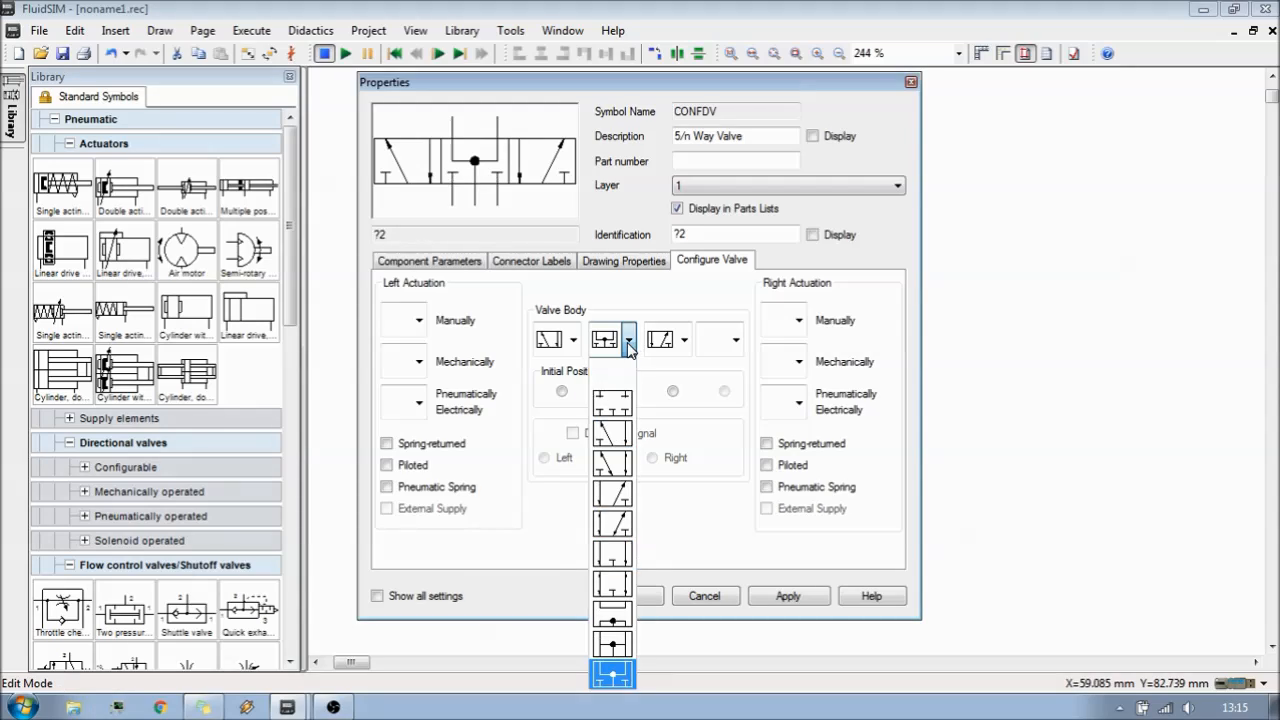
click(631, 491)
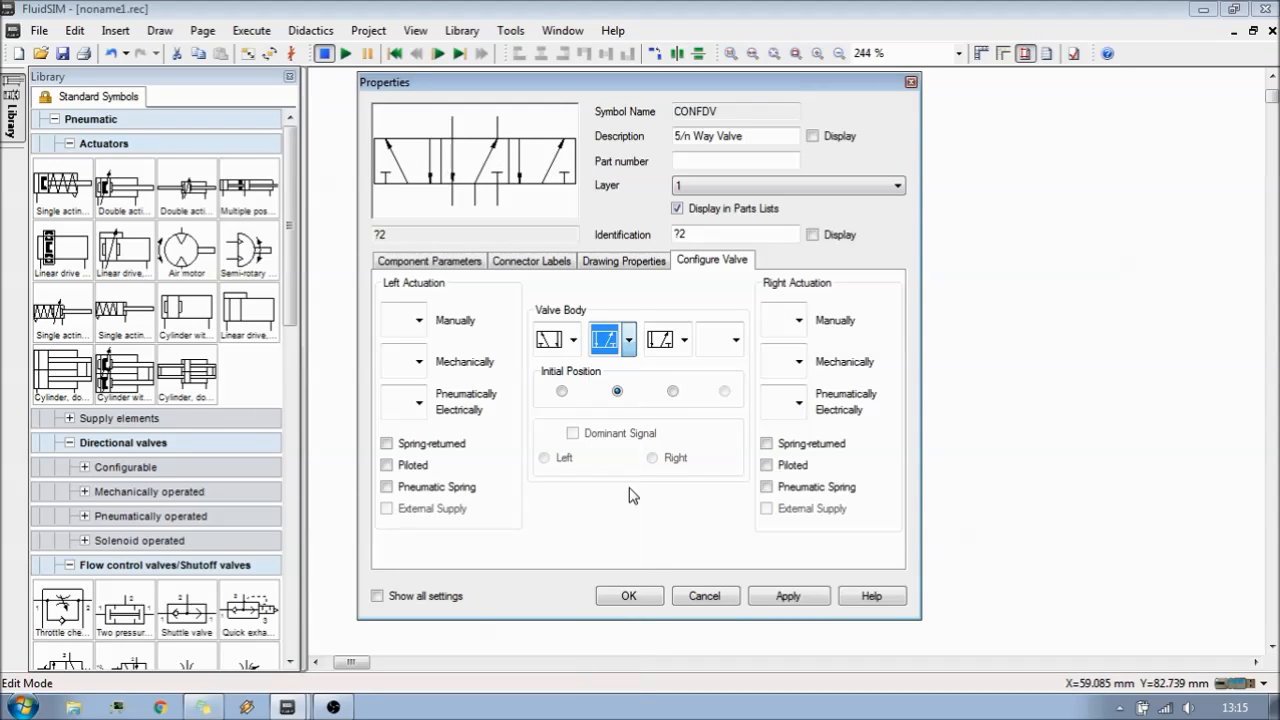
click(684, 340)
click(645, 568)
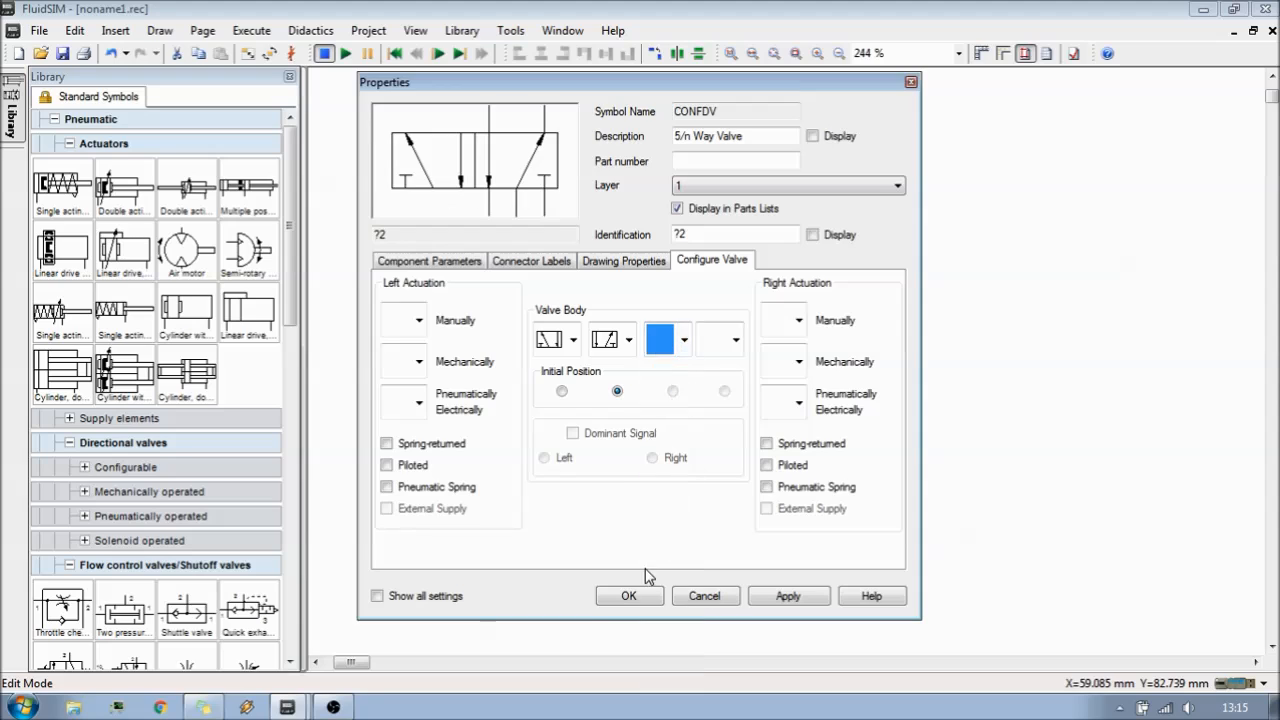
Step: Alternate the valve's initial position between the first and second body squares, ending on the second
click(562, 391)
click(617, 392)
click(562, 391)
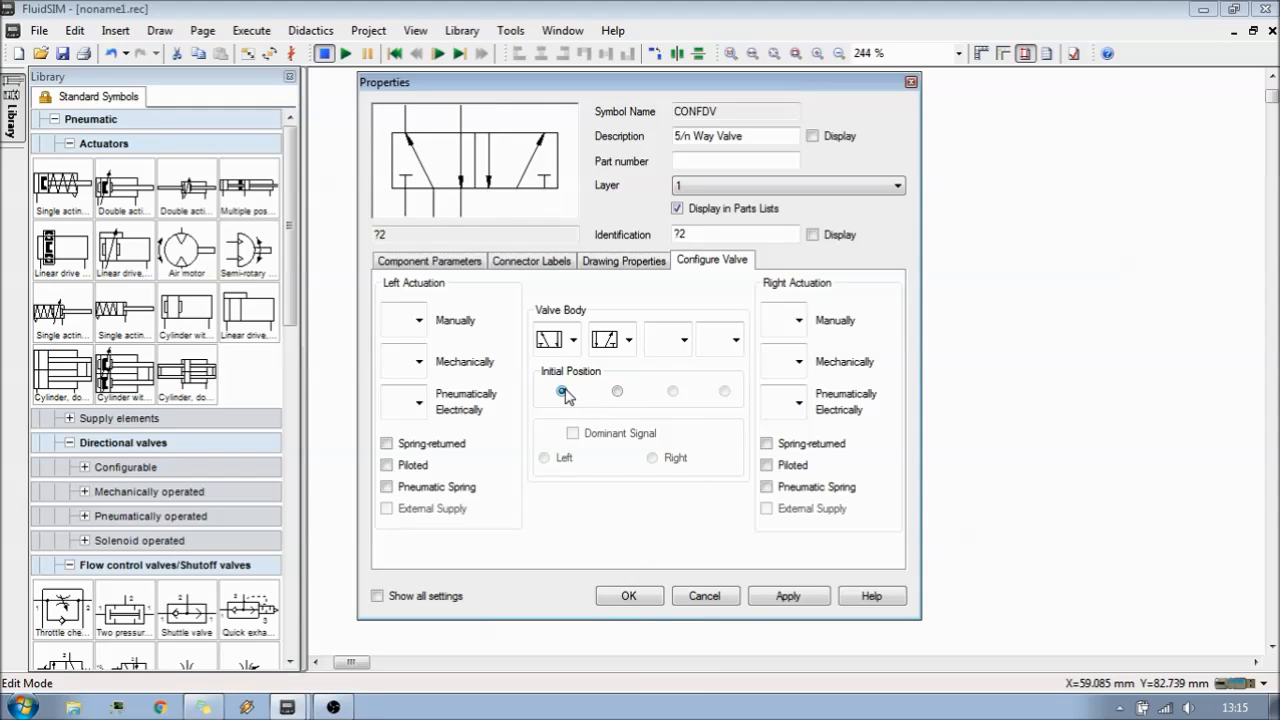
click(617, 392)
click(562, 391)
click(617, 392)
click(562, 391)
click(618, 392)
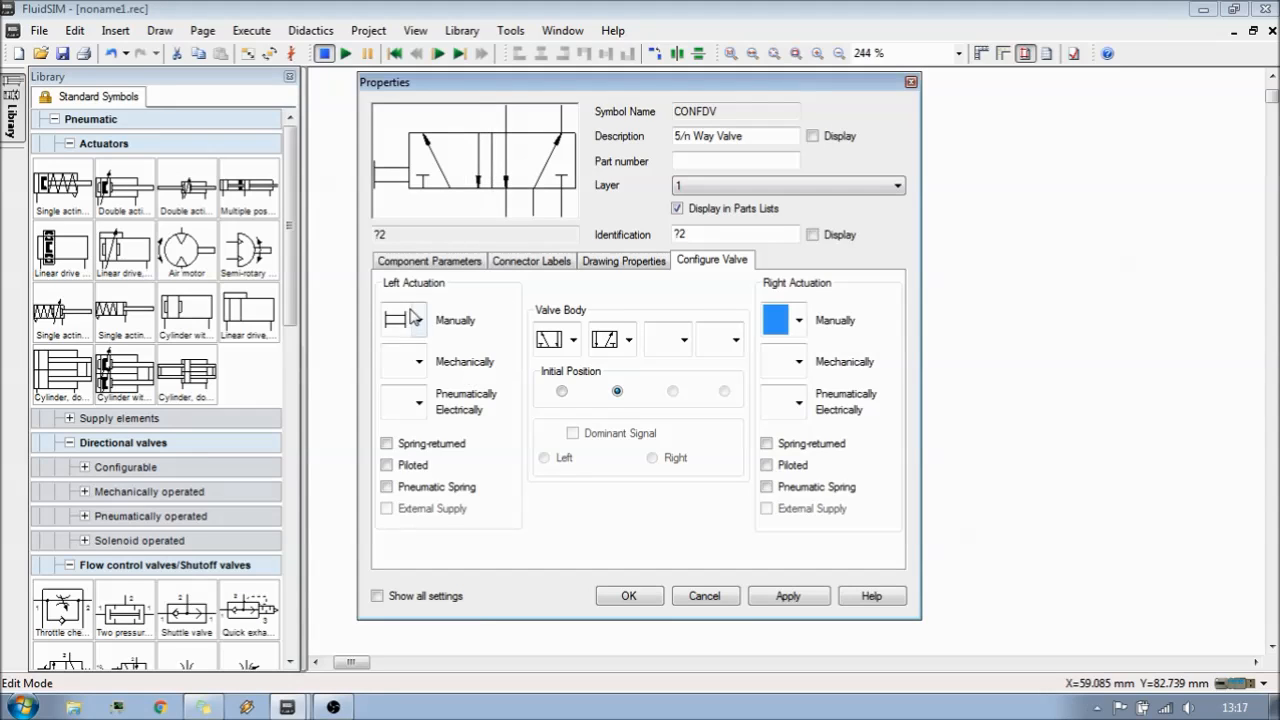
Step: Review the manual actuation types for the valve's left side and clear the selected one
click(421, 315)
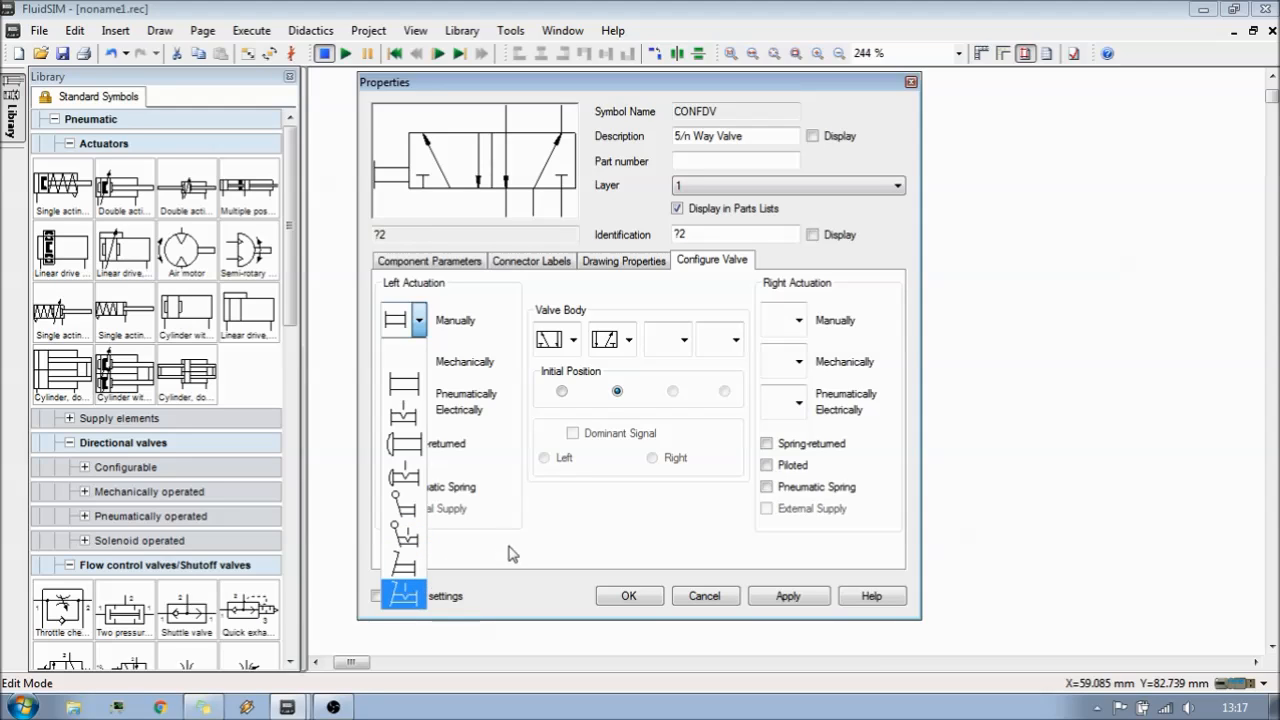
click(521, 506)
click(419, 322)
click(420, 348)
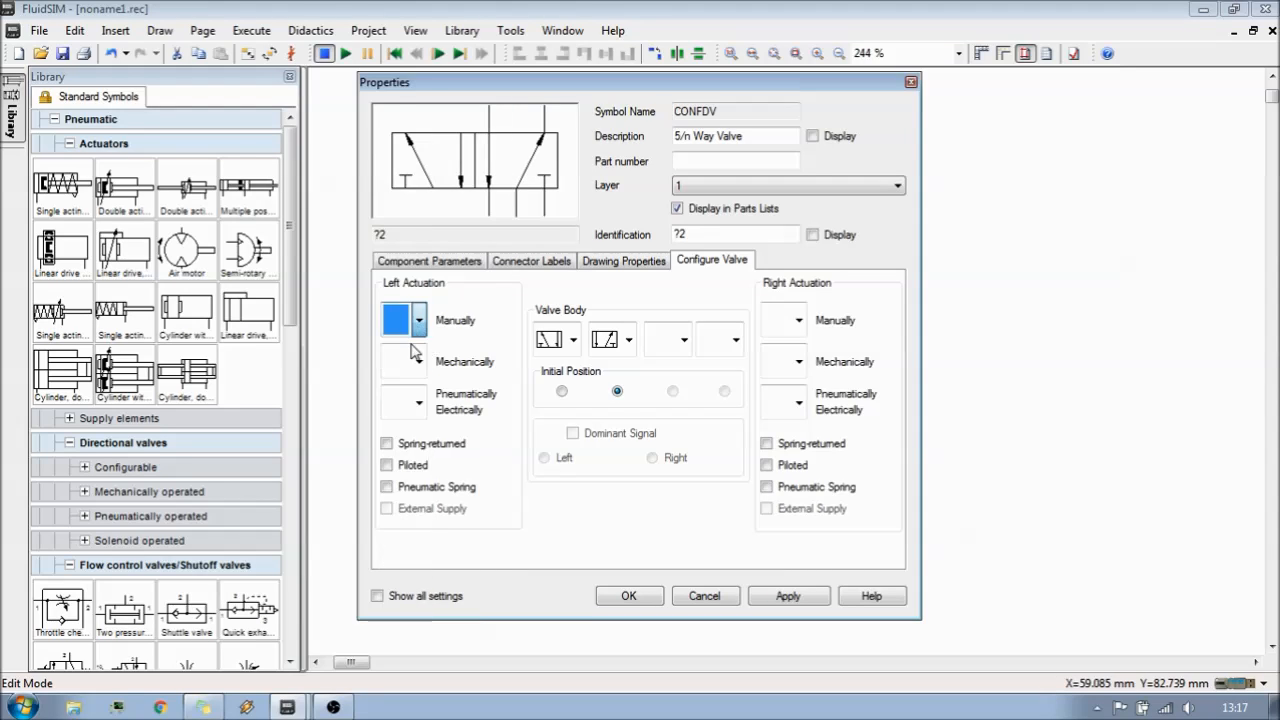
Step: Try the magnetic proximity symbol as the left mechanical actuation, and clear it again
click(419, 362)
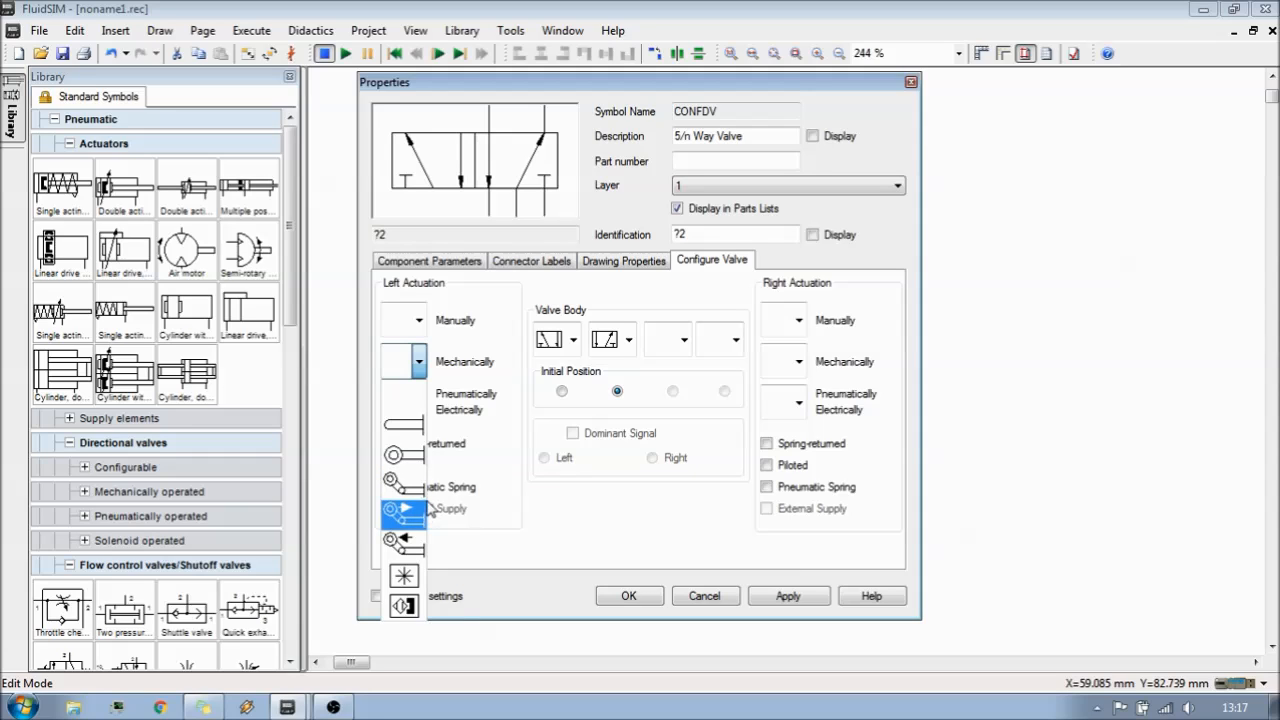
click(403, 605)
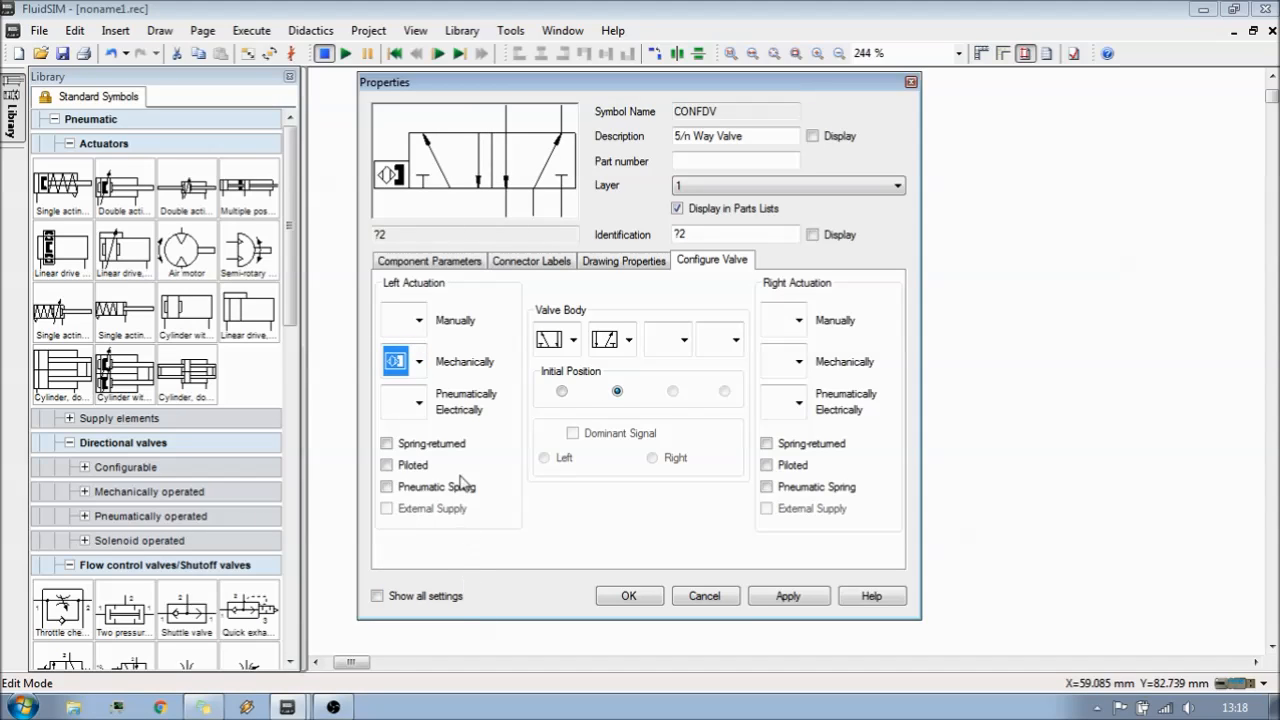
click(419, 362)
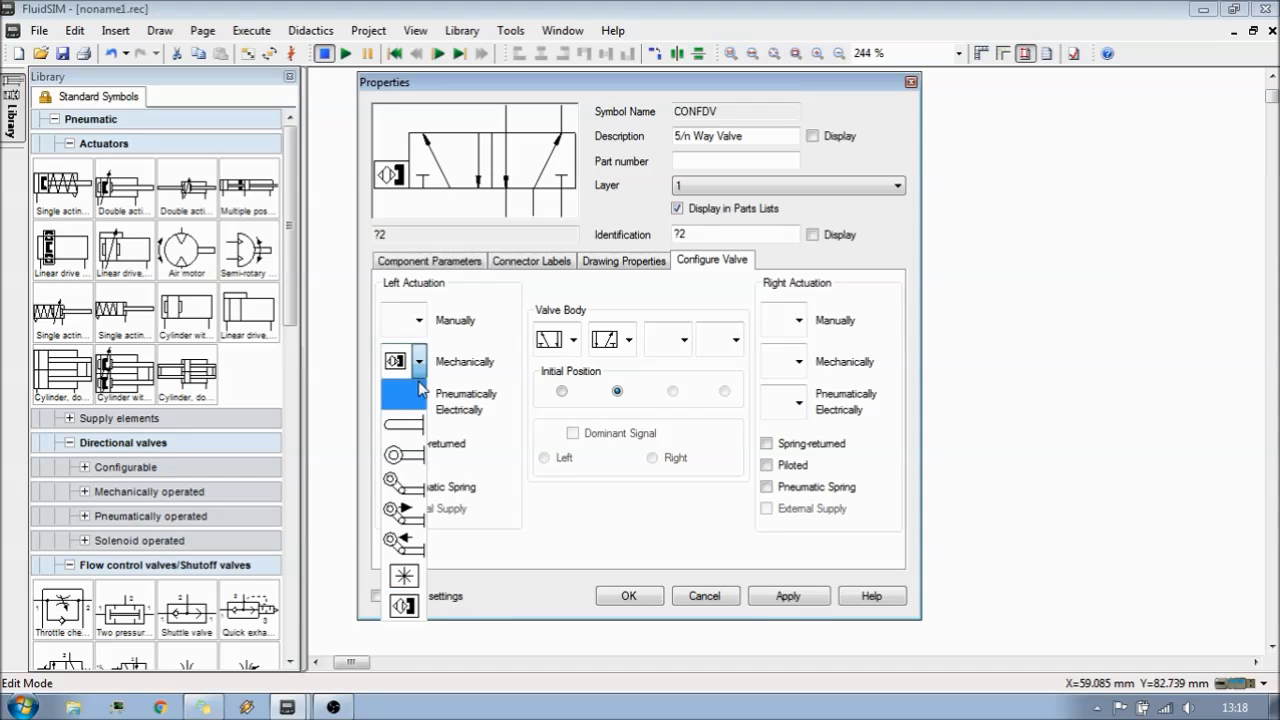
click(421, 388)
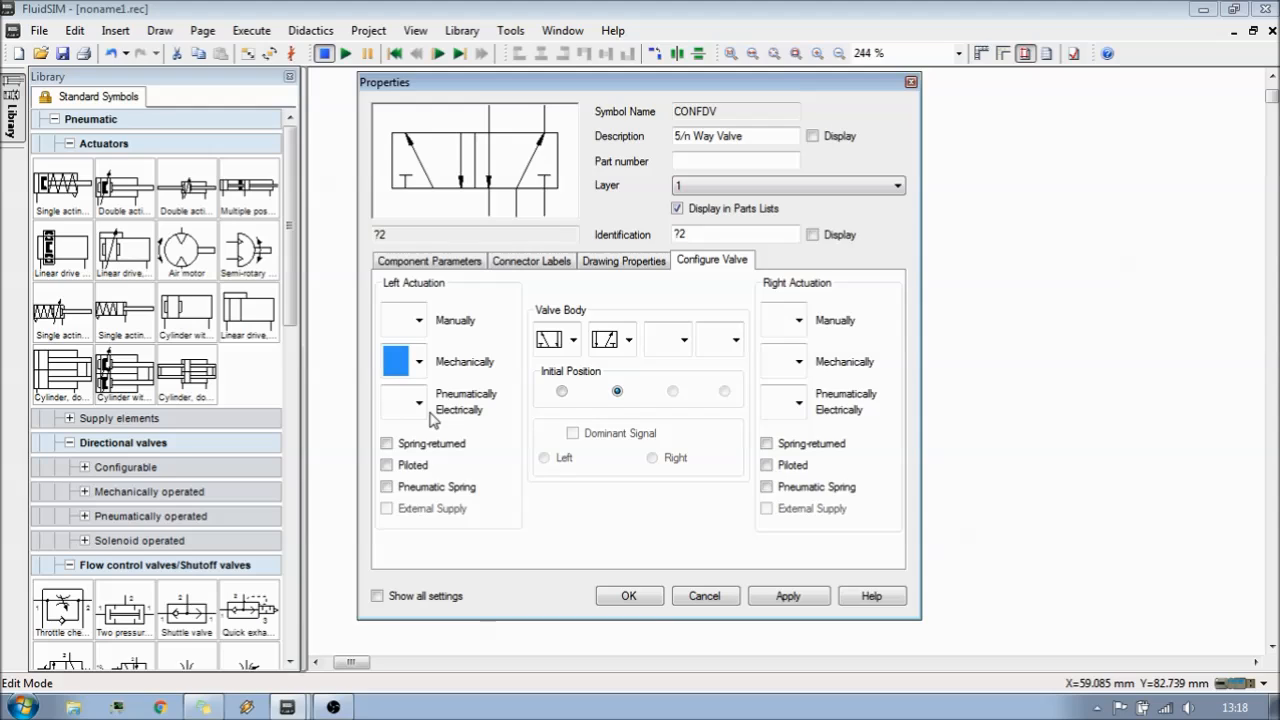
Step: Set the valve's left actuation to pneumatic and make it spring-returned
click(419, 404)
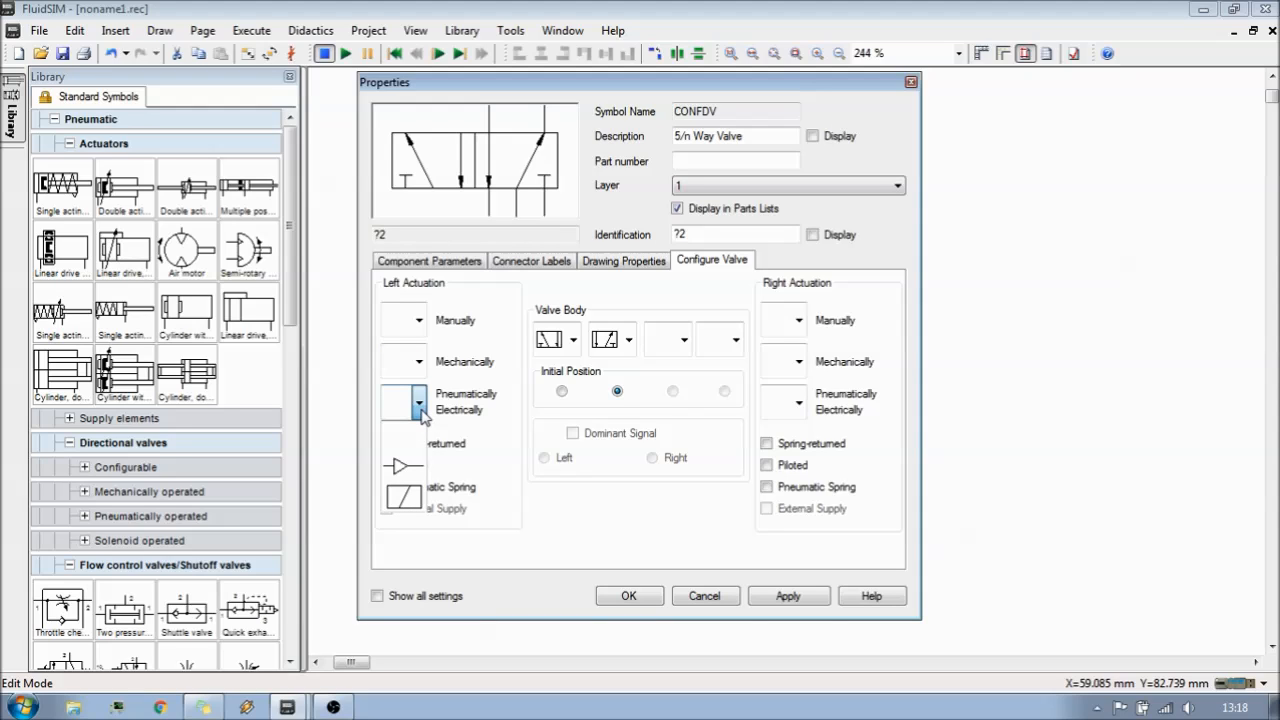
click(413, 468)
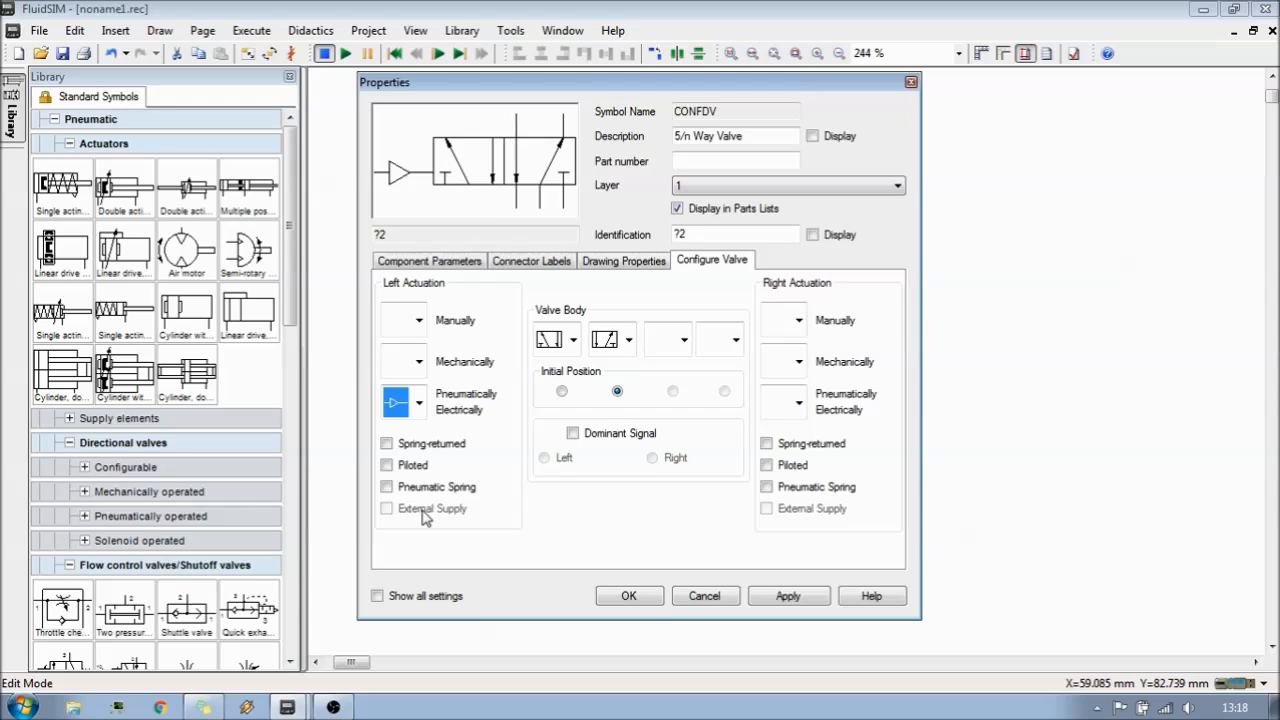
click(436, 449)
click(436, 449)
click(436, 449)
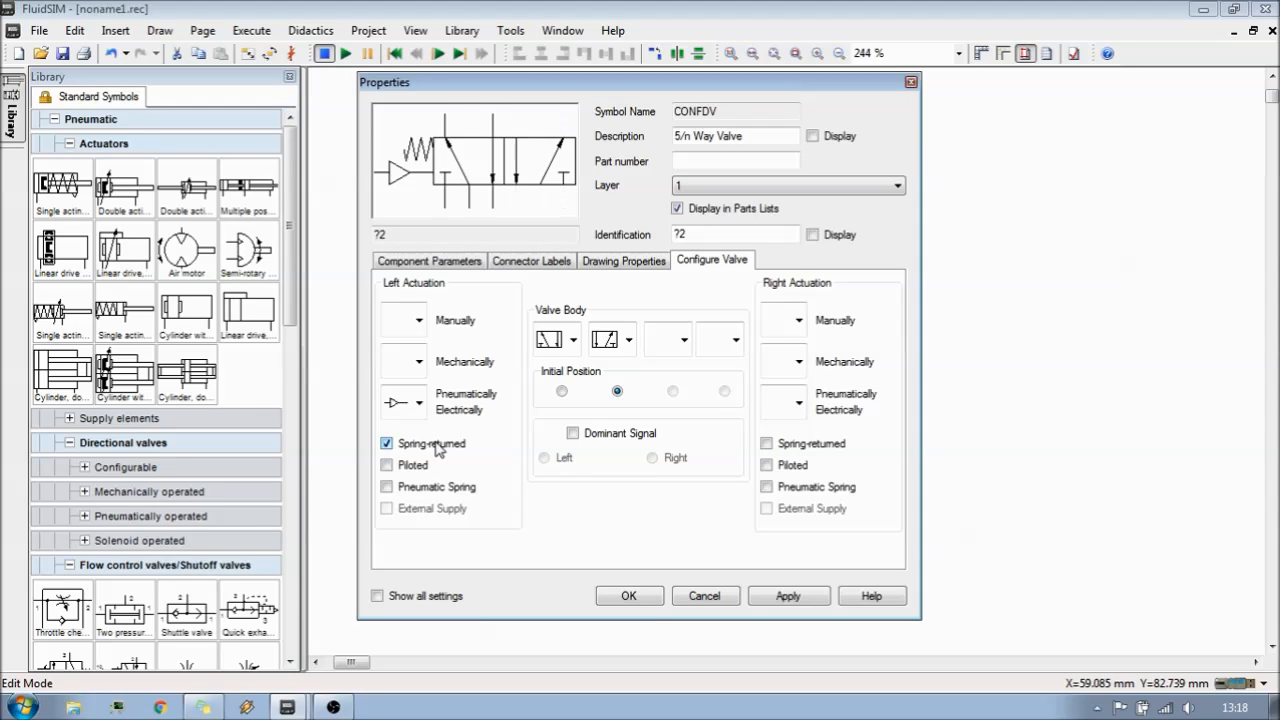
Step: Remove the spring return from the valve's left side, and try the piloted option there before clearing it again
click(436, 449)
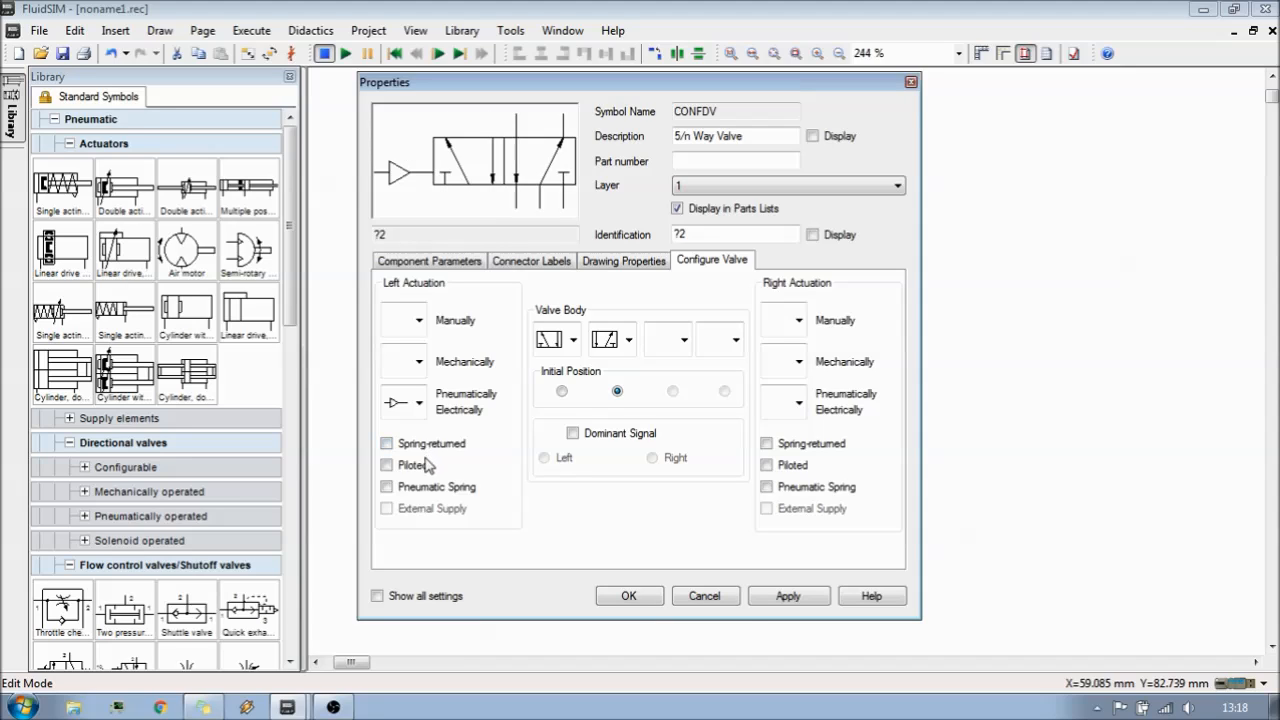
click(424, 474)
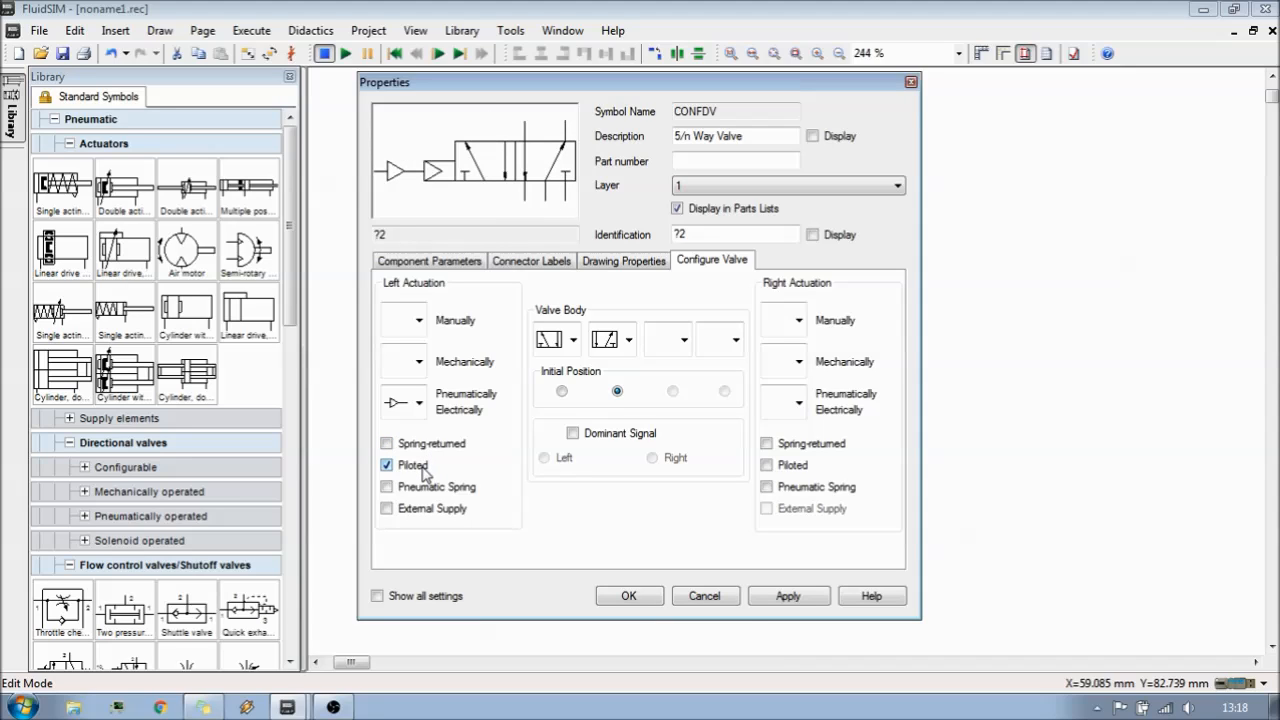
click(424, 474)
click(424, 474)
click(424, 474)
Step: Try the pneumatic spring, piloted and external supply options on the valve's left side, leaving them all cleared
click(430, 487)
click(430, 489)
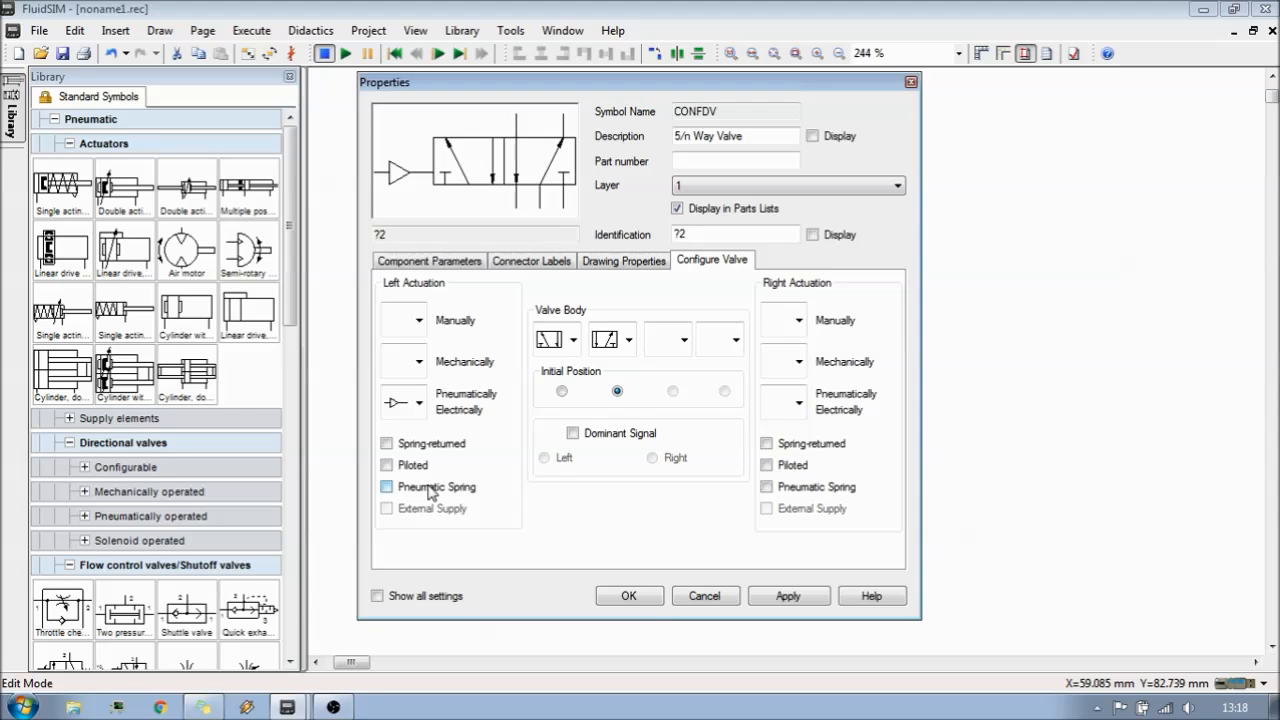
click(430, 489)
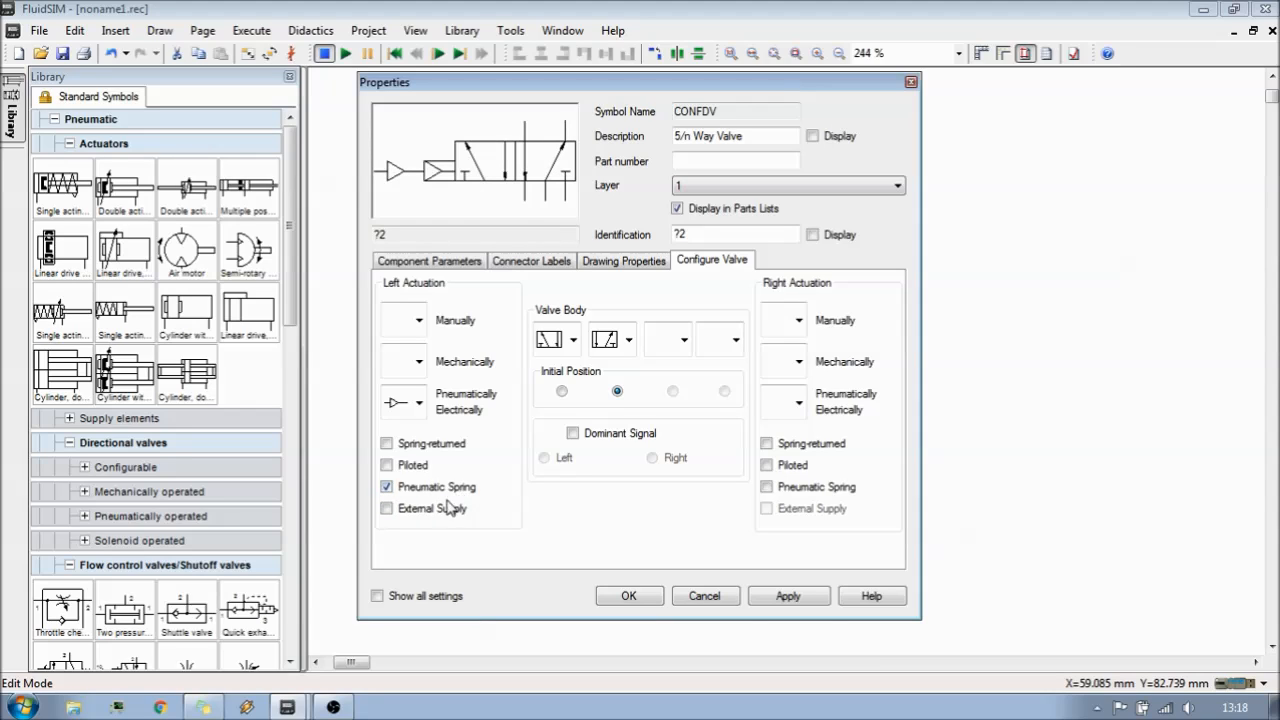
click(414, 467)
click(437, 515)
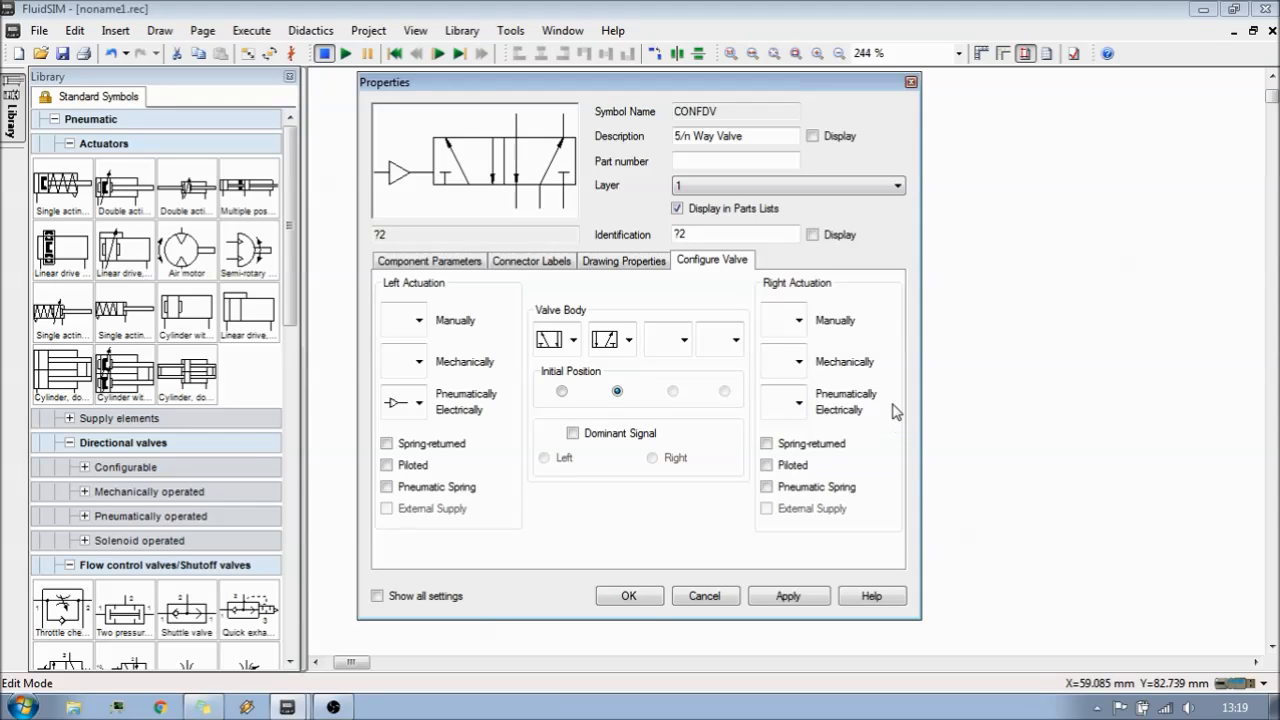
Step: Try spring-returned and pneumatic actuation on the valve's right side, and apply the configuration with the spring return
click(825, 449)
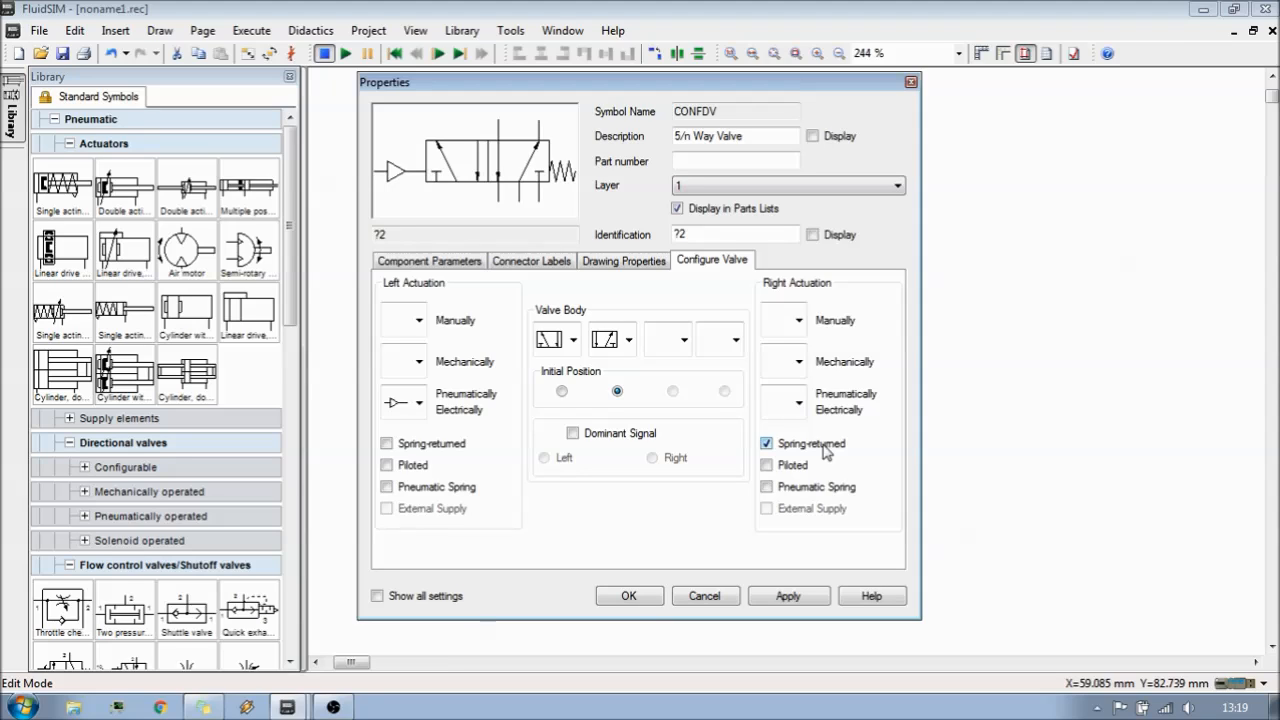
click(825, 450)
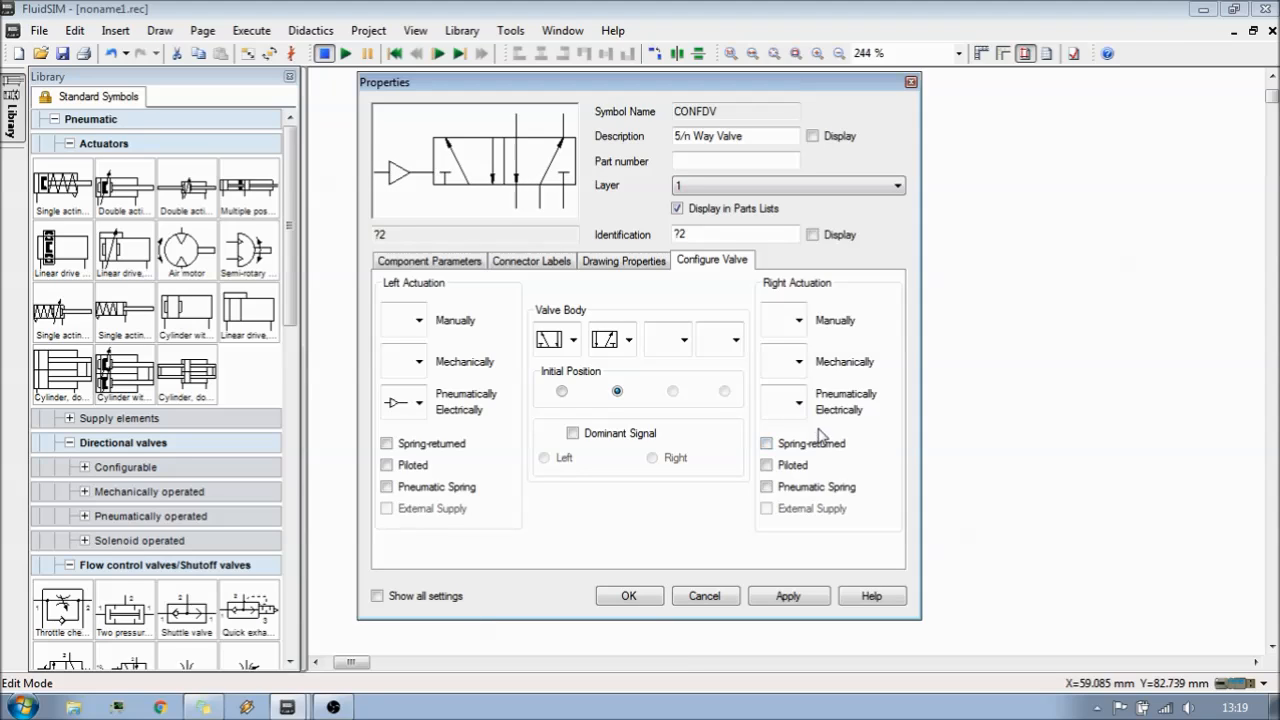
click(799, 404)
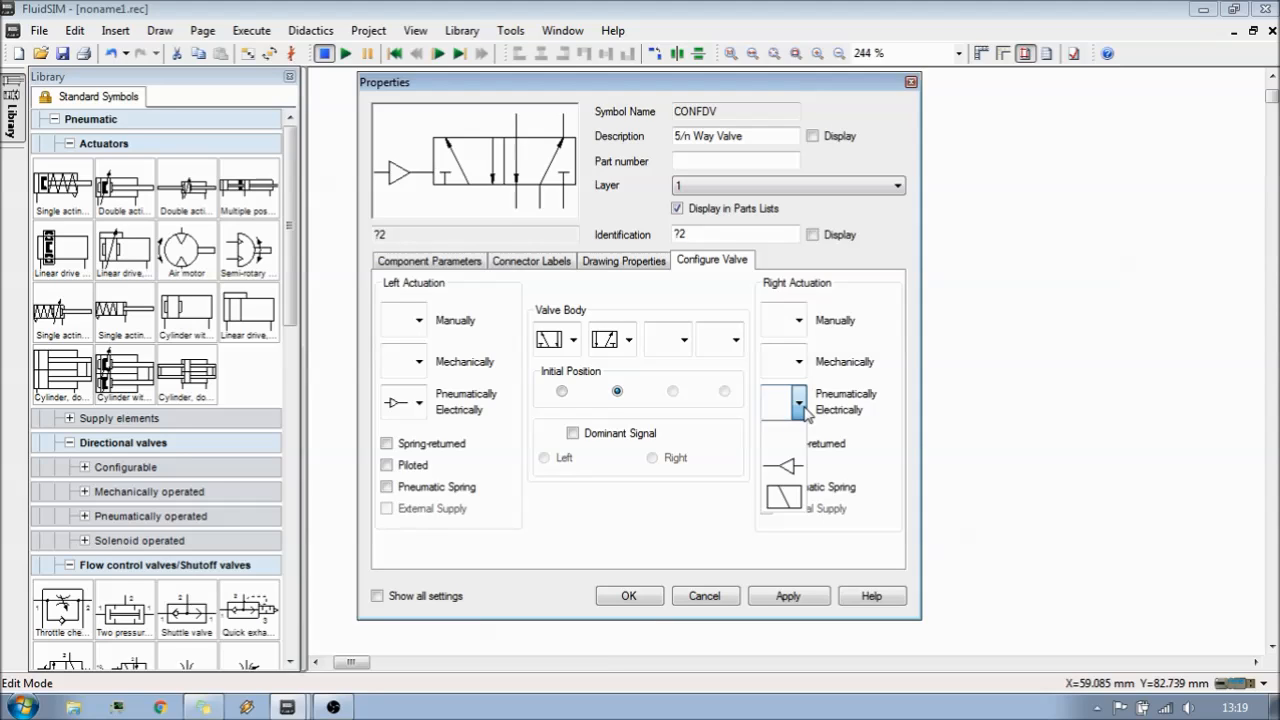
click(783, 465)
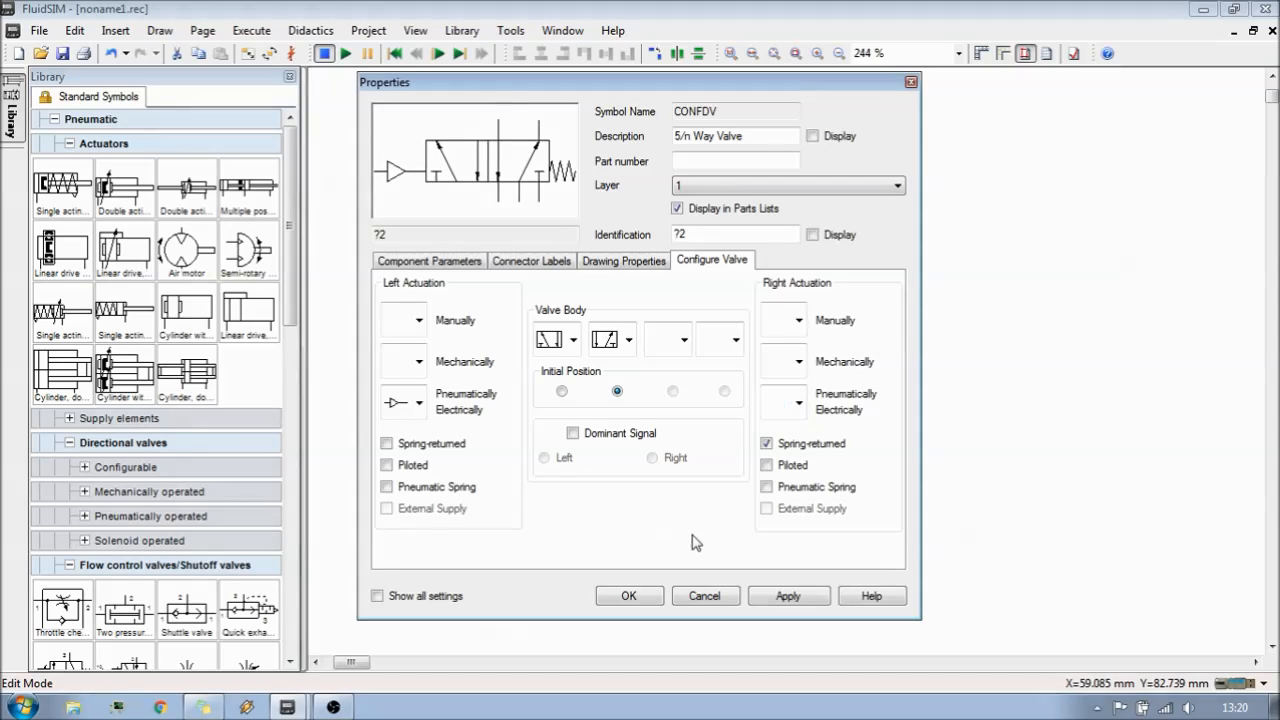
click(628, 596)
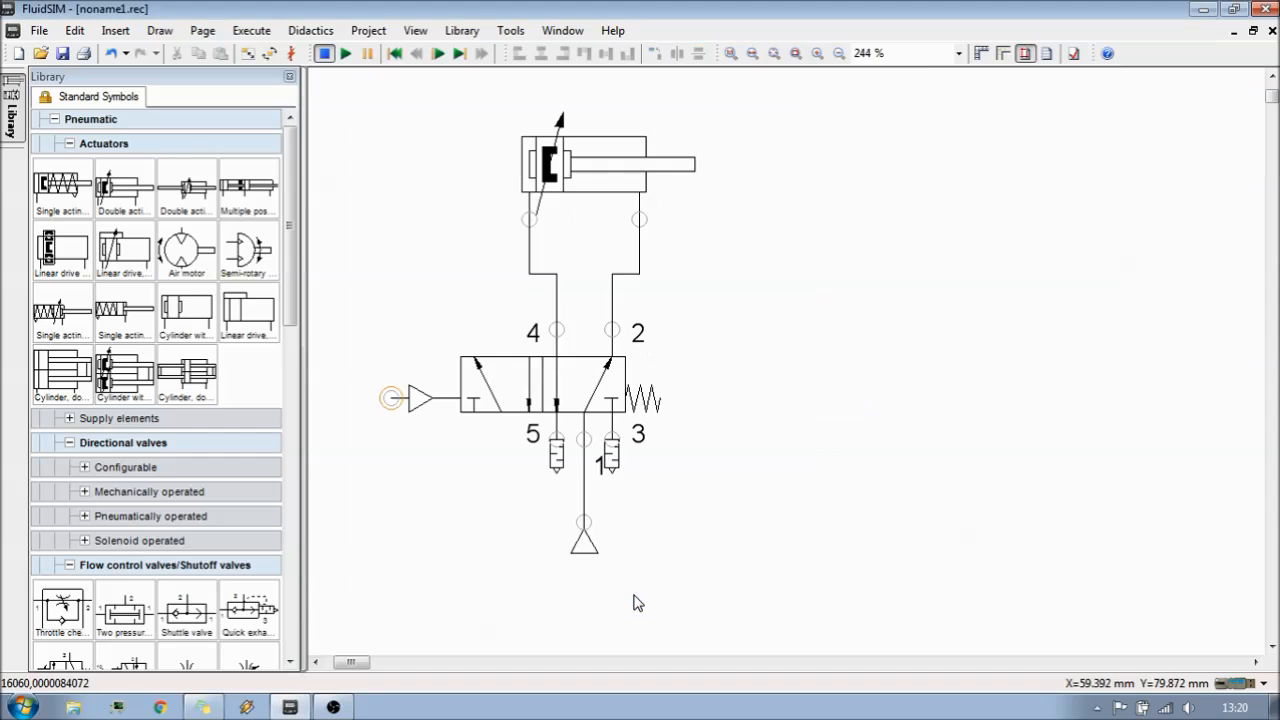
Step: Reopen the 5/n way valve's configuration and replace the right-side spring return with pneumatic actuation
click(593, 392)
double_click(593, 392)
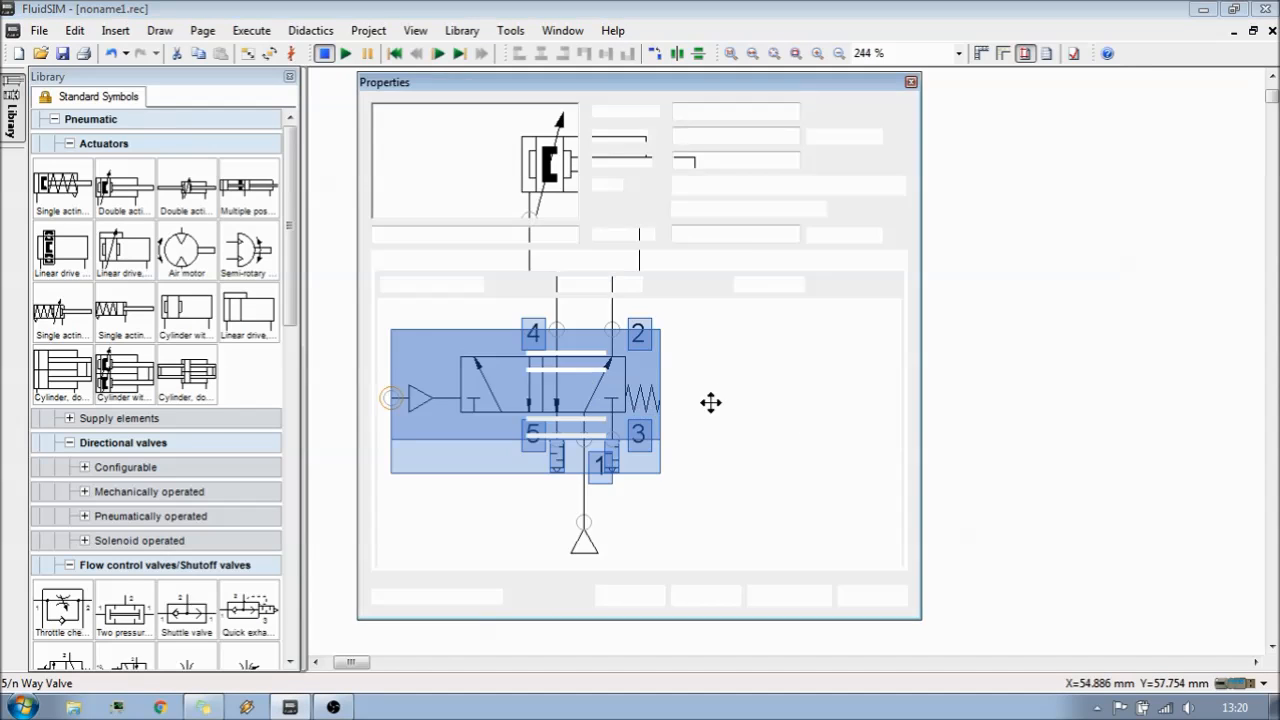
click(712, 260)
click(797, 402)
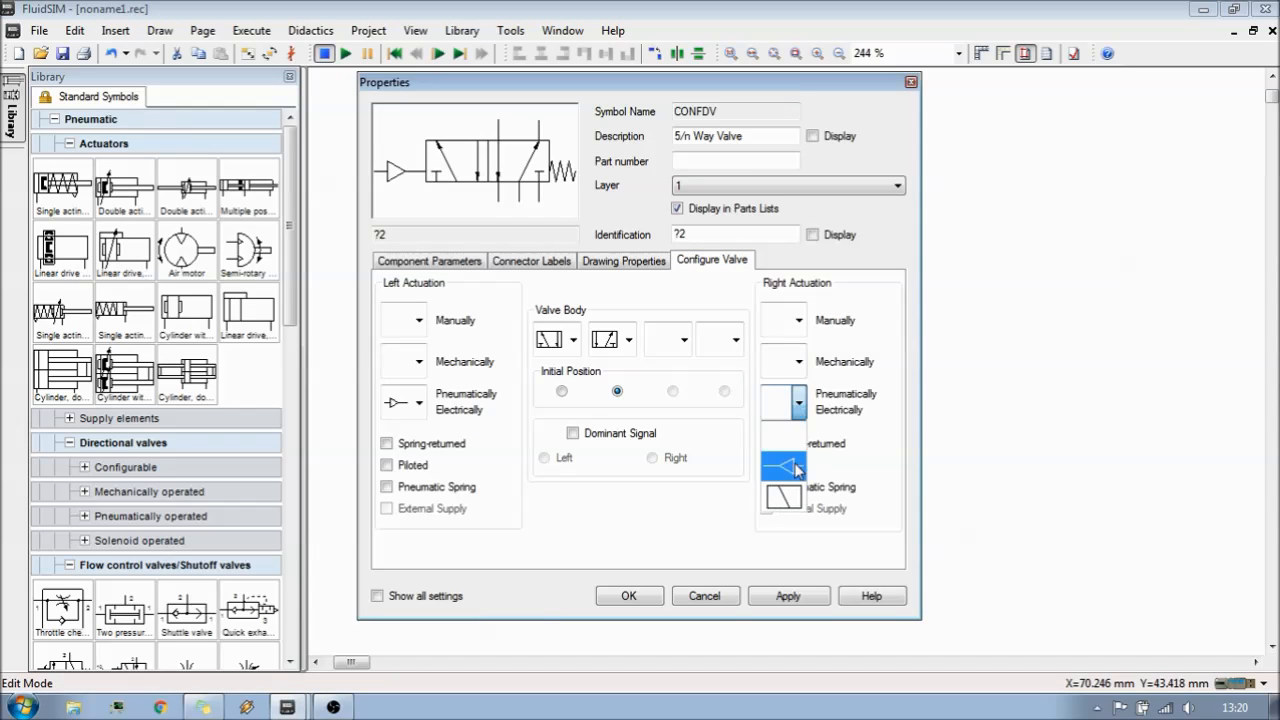
click(795, 455)
click(630, 596)
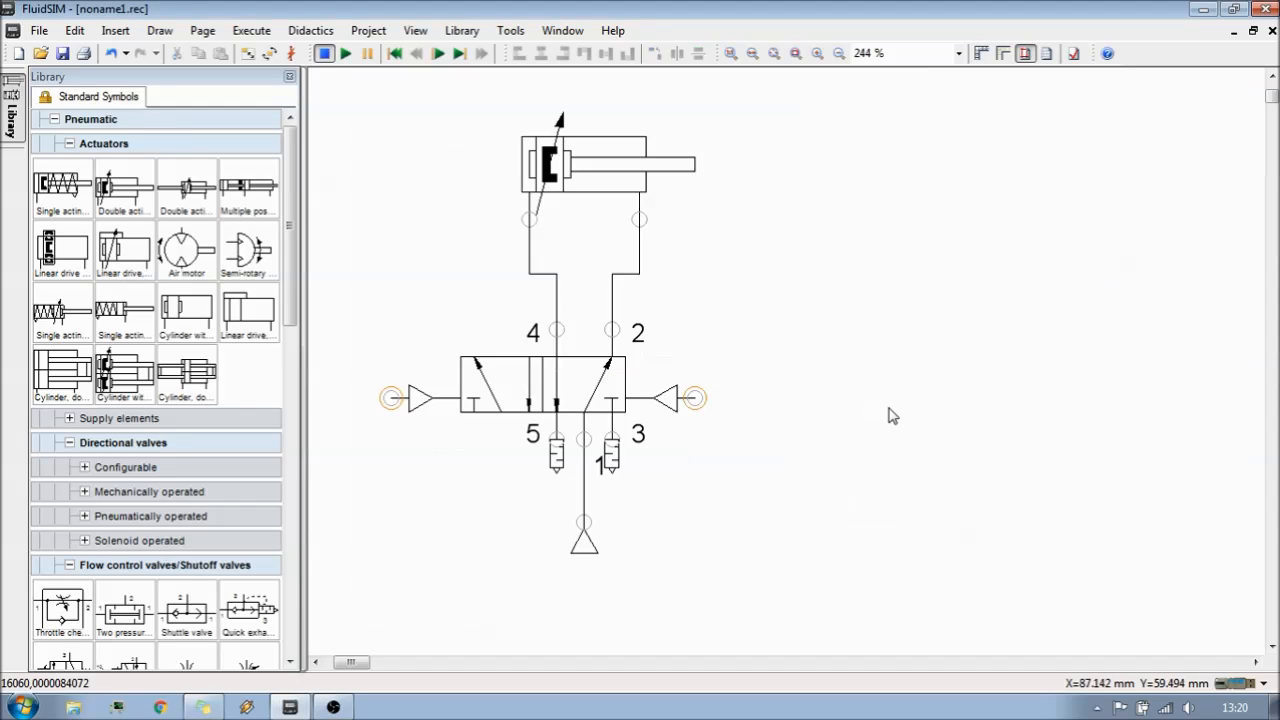
Step: Place a configurable 3/n way valve in the free space below and to the right of the 5/n way valve
drag(352, 666, 344, 667)
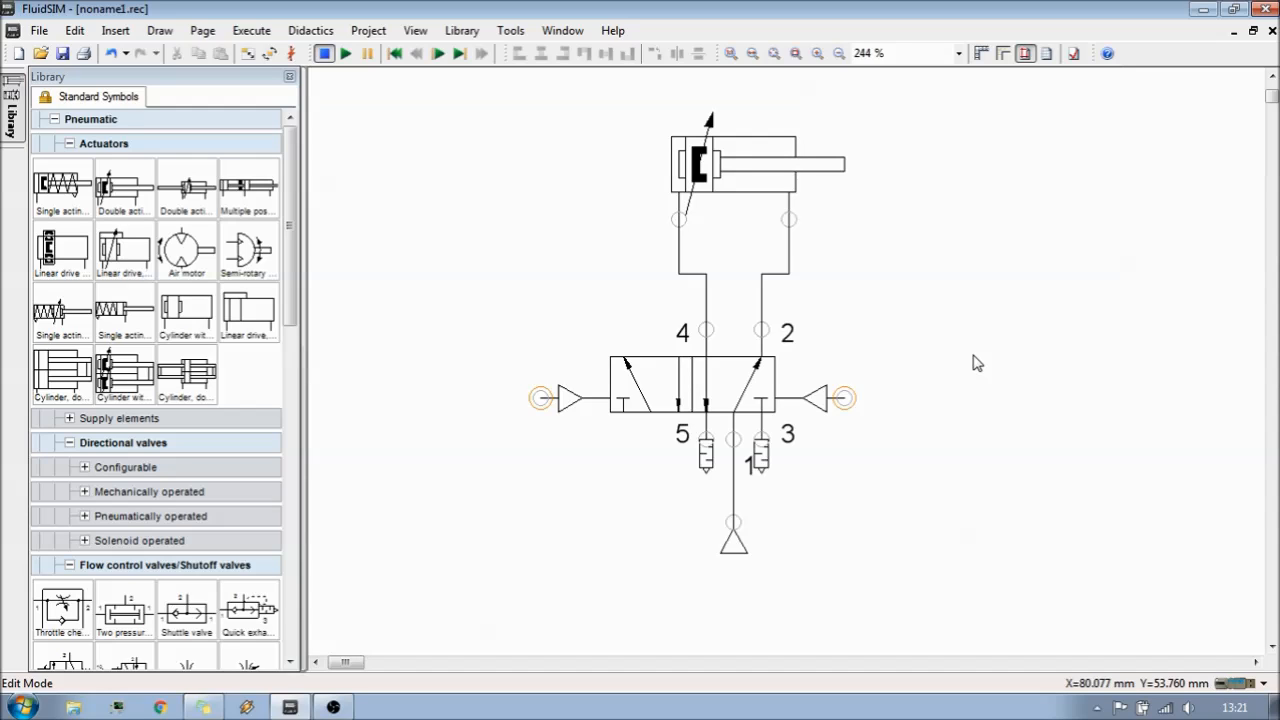
scroll(88, 423, down, 1)
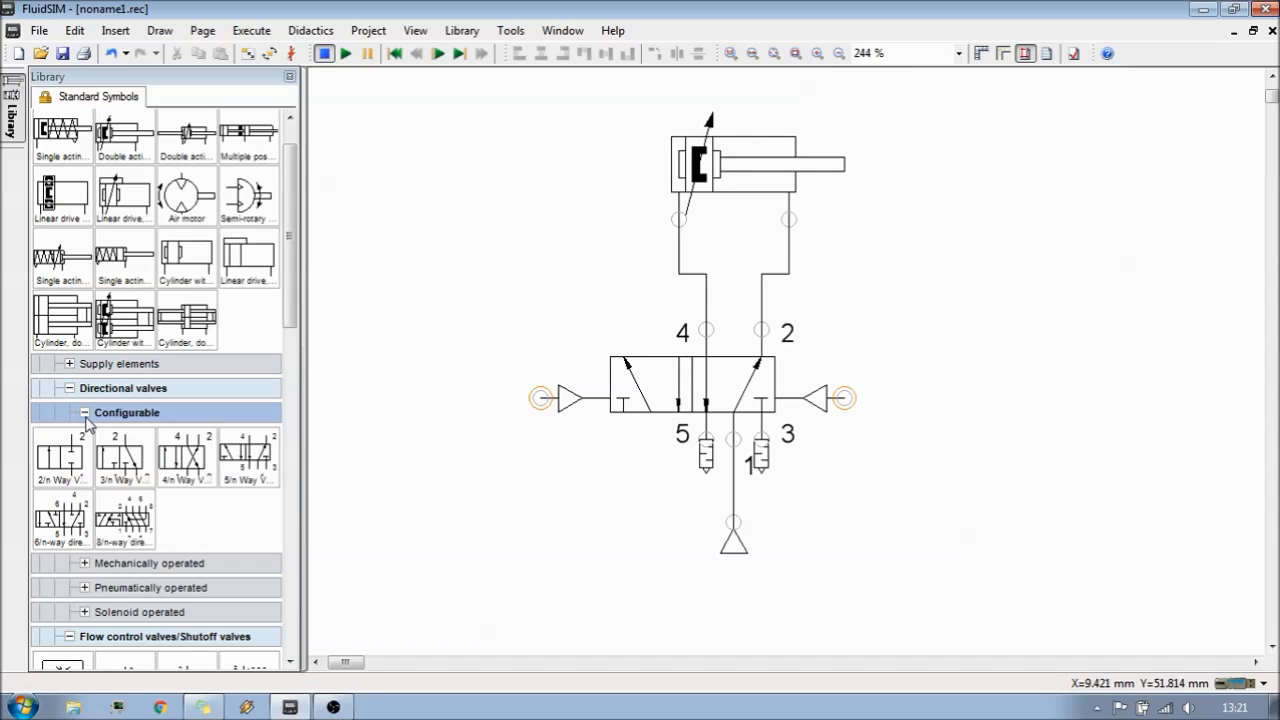
scroll(86, 424, down, 3)
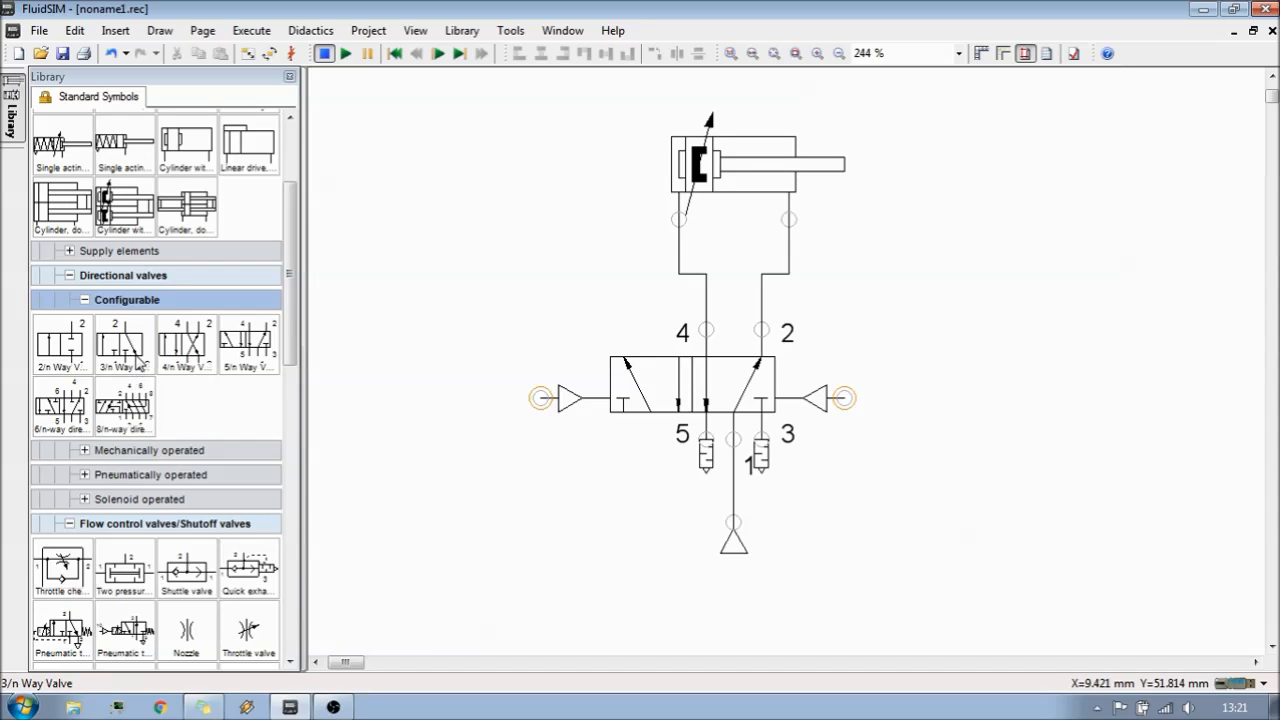
drag(130, 350, 965, 533)
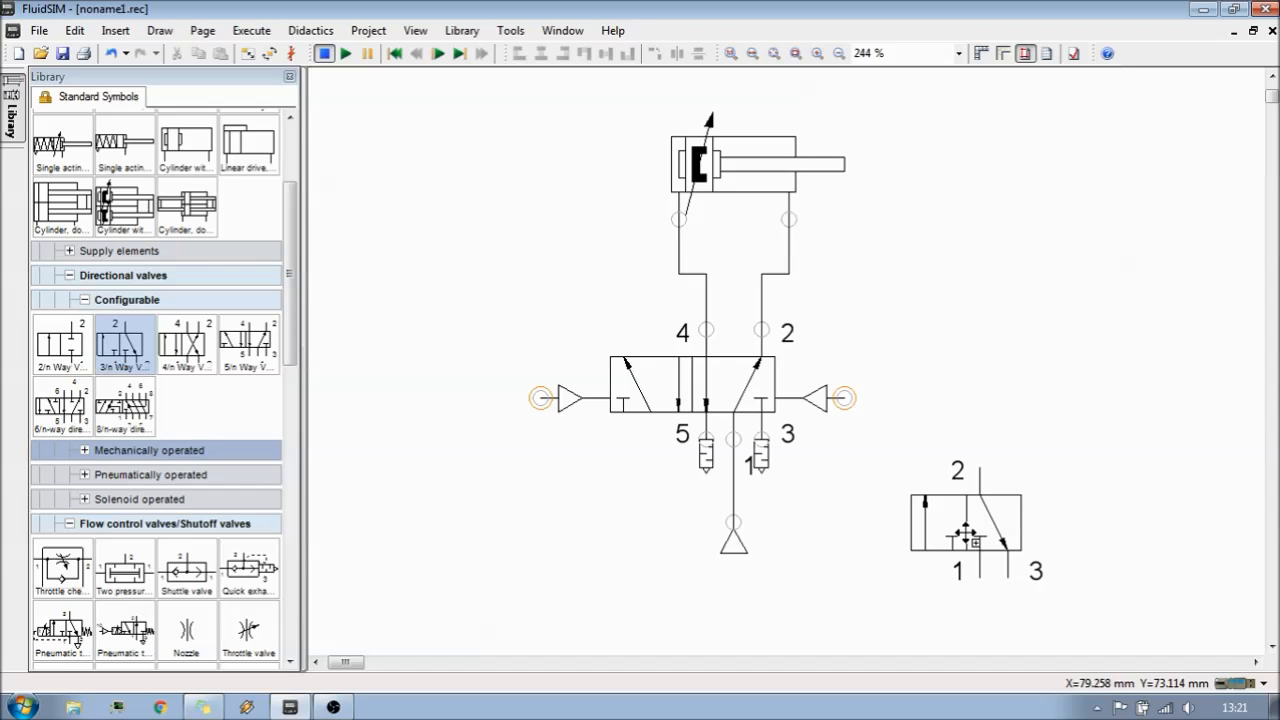
drag(965, 533, 965, 533)
click(1103, 494)
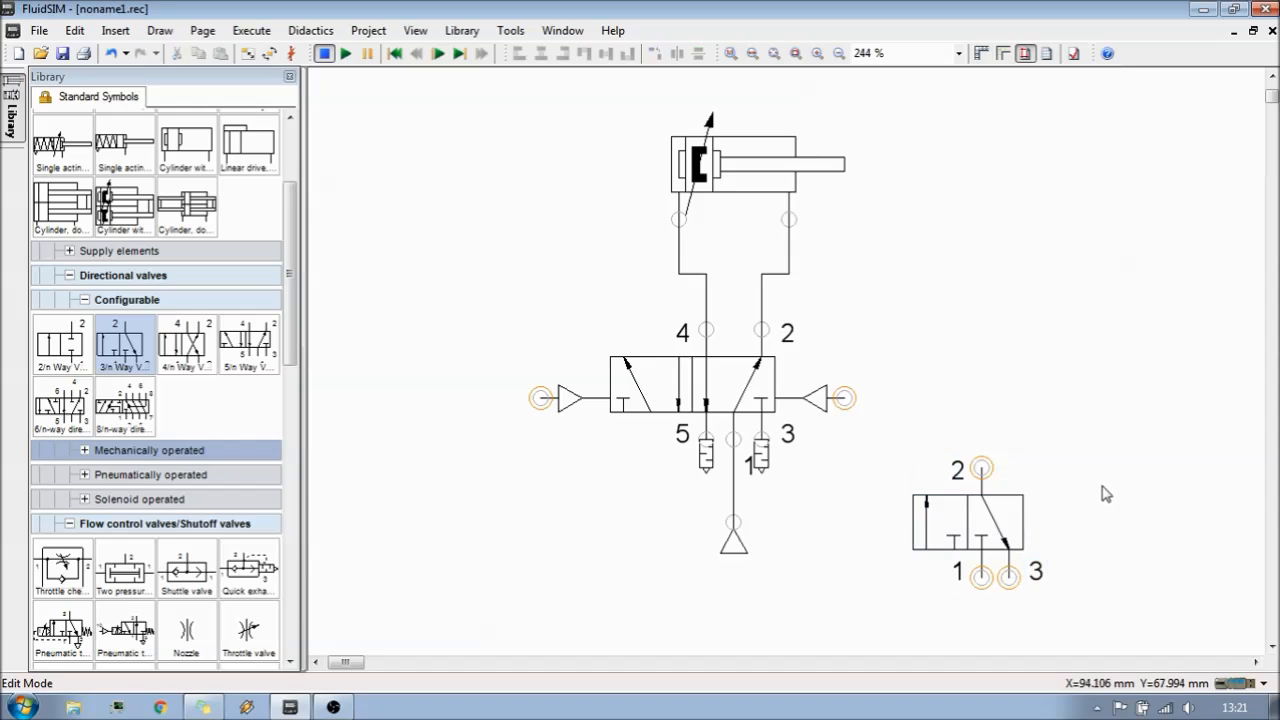
Step: Move the compressed air supply further down below the 5/n way valve, keeping its line to port 1
scroll(1100, 491, down, 3)
drag(734, 428, 734, 538)
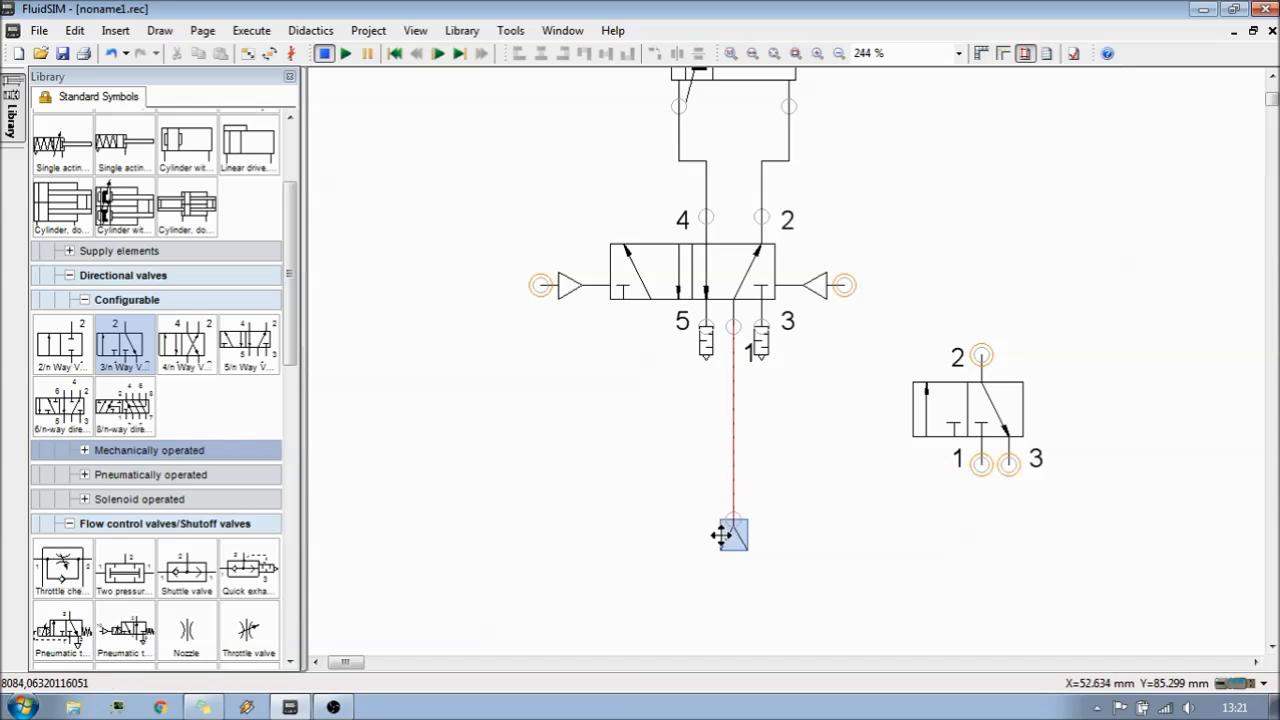
click(1155, 490)
scroll(1145, 491, up, 6)
scroll(1143, 491, down, 3)
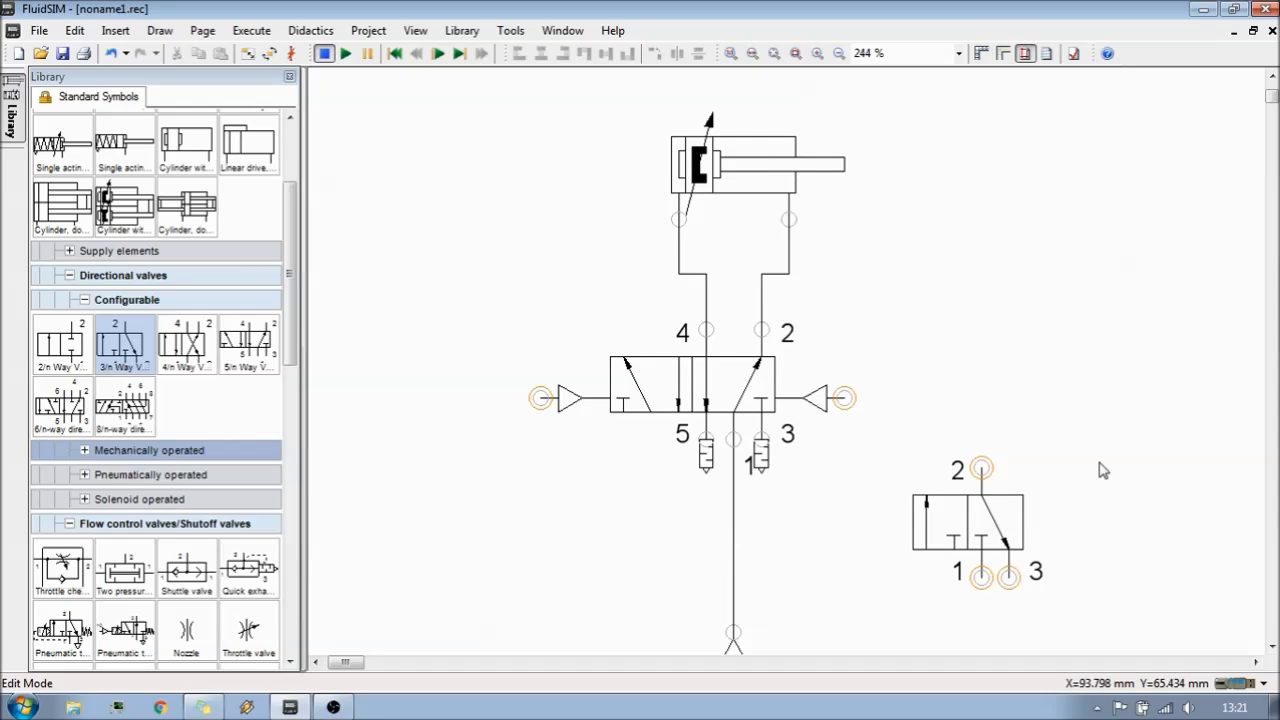
Step: Connect the 3/n way valve's port 2 to the 5/n valve's right pilot port, and its port 1 to a copied compressed air supply
mouse_move(983, 465)
mouse_down()
mouse_move(986, 437)
mouse_move(963, 420)
mouse_move(847, 398)
mouse_up()
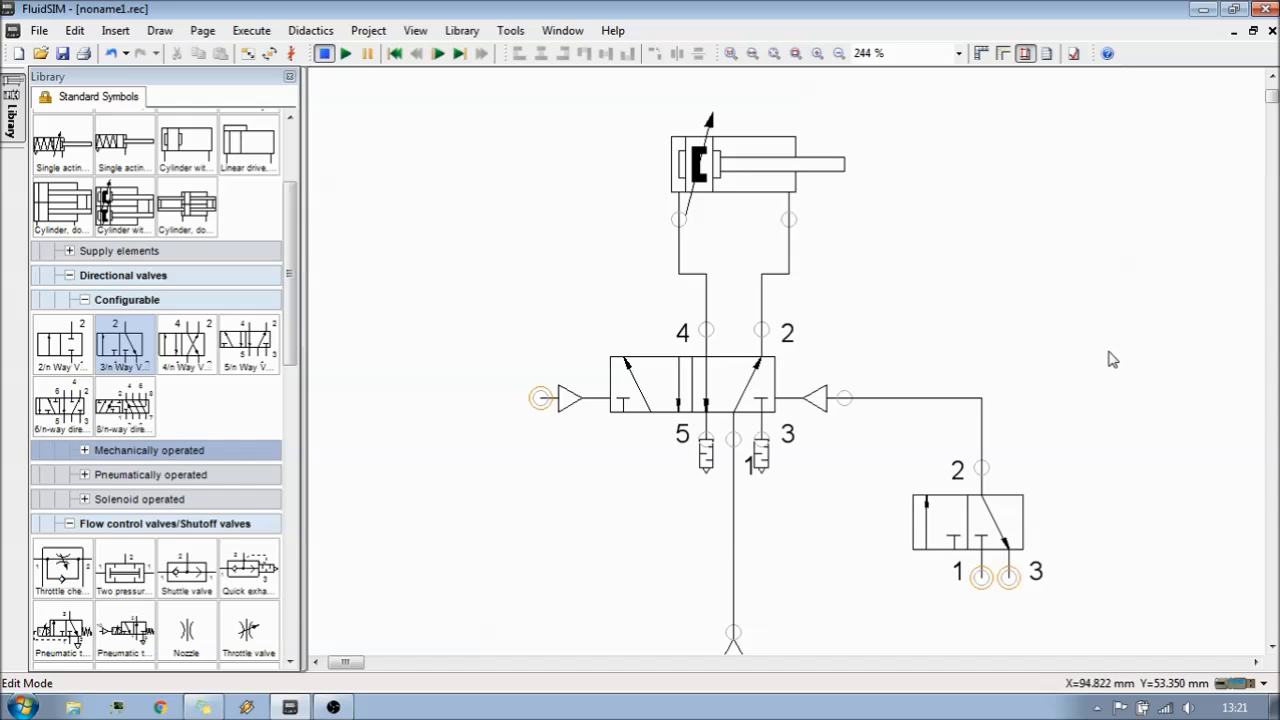
scroll(1107, 372, down, 2)
click(733, 550)
drag(733, 550, 969, 534)
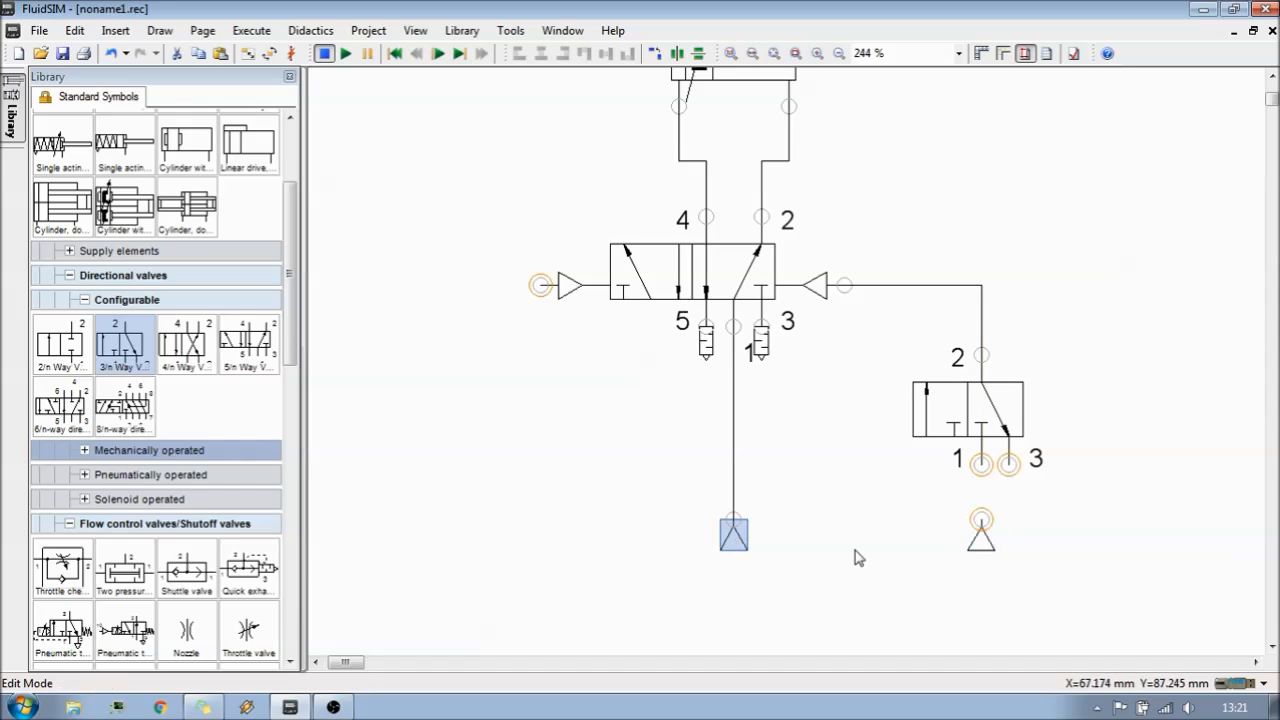
drag(981, 520, 981, 463)
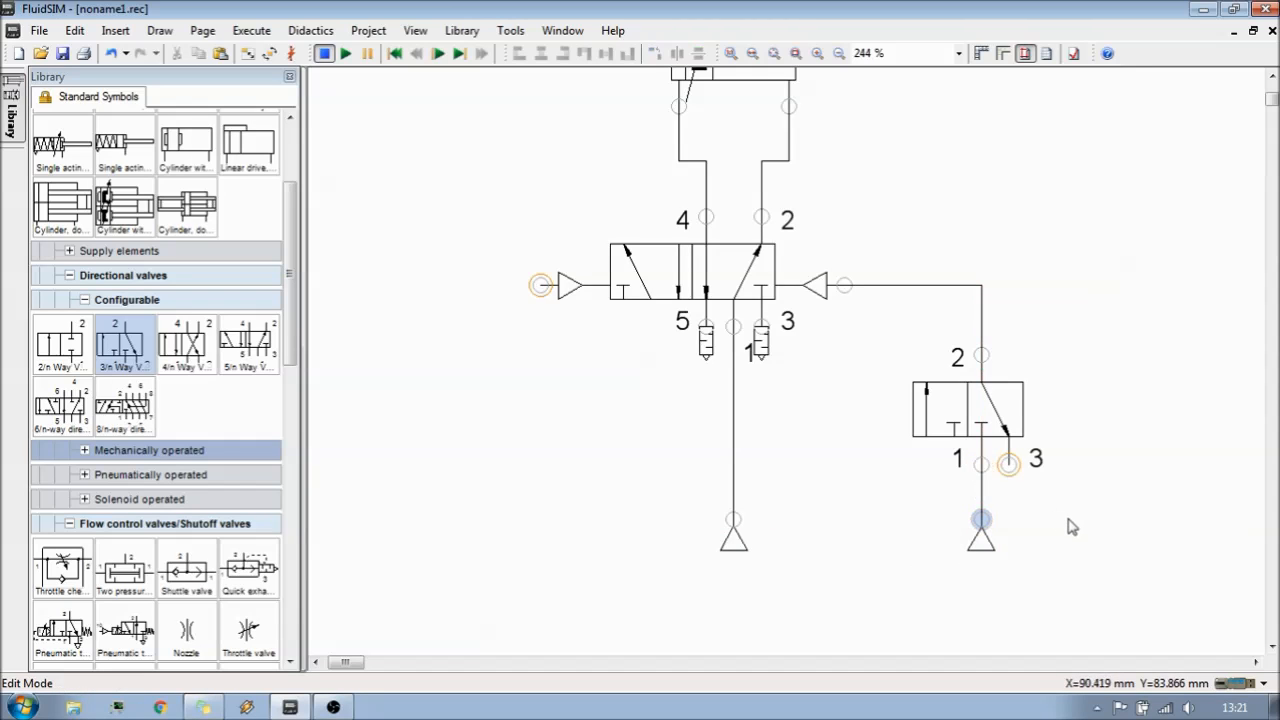
Step: Terminate the 3/n way valve's port 3 with a silencer symbol
double_click(1011, 465)
click(584, 453)
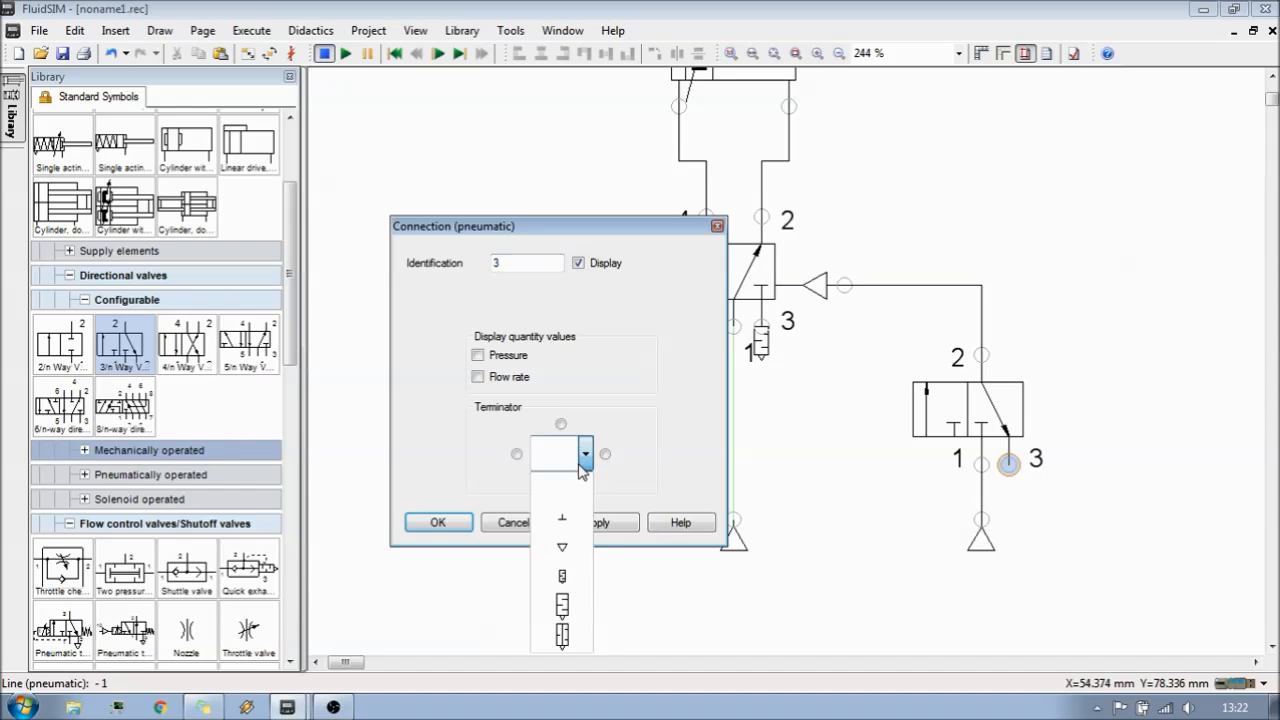
click(571, 582)
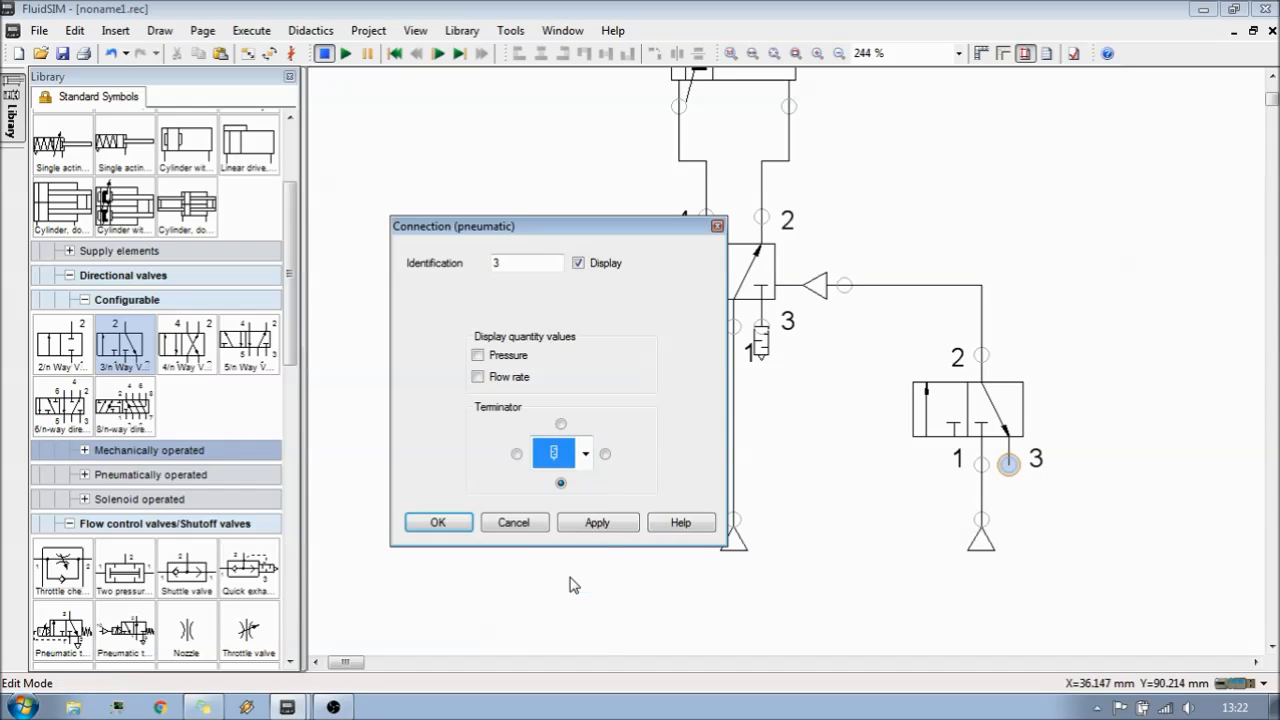
click(437, 521)
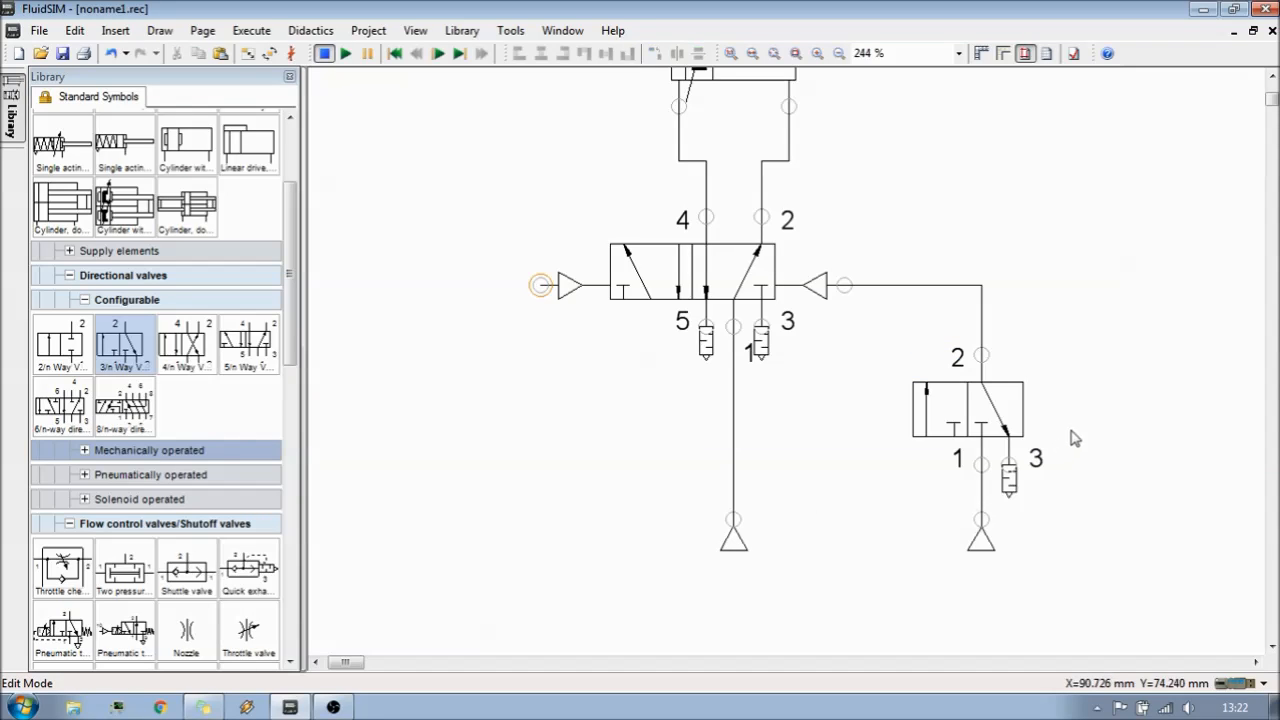
Step: Start the circuit simulation despite the open pneumatic connector on the 5/n way valve
scroll(1095, 430, up, 3)
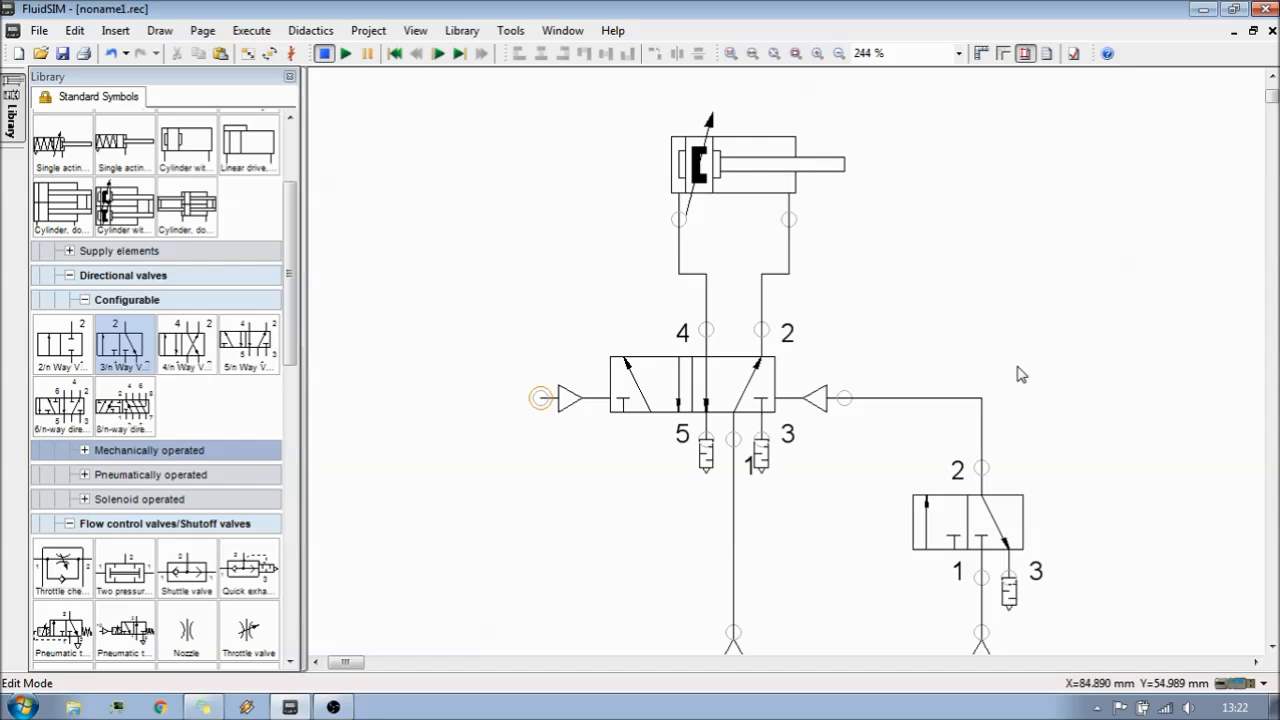
click(346, 54)
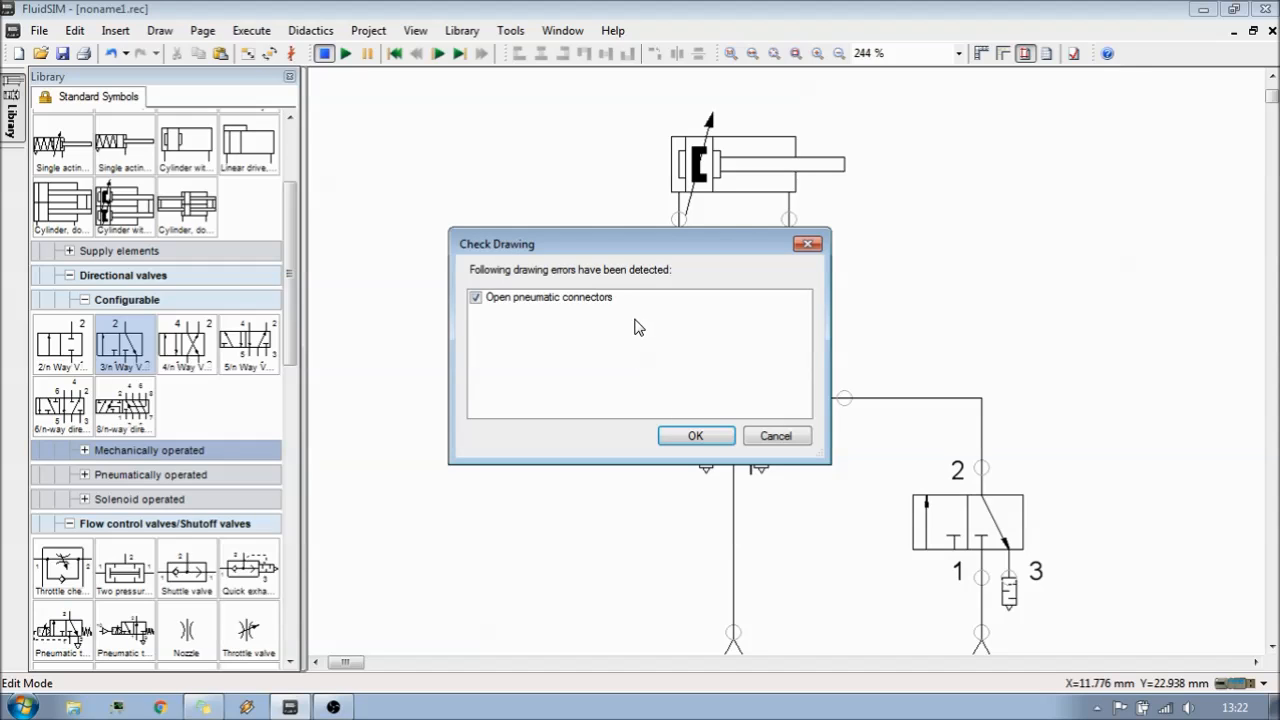
key(Return)
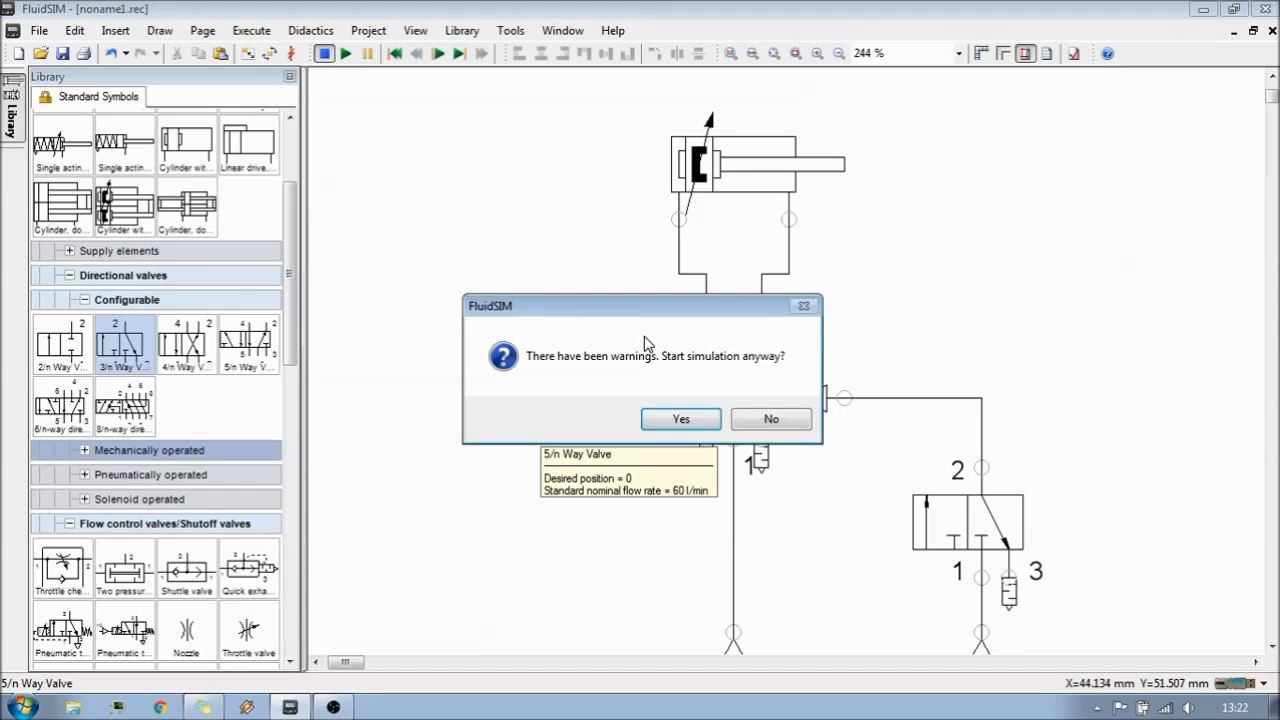
click(683, 414)
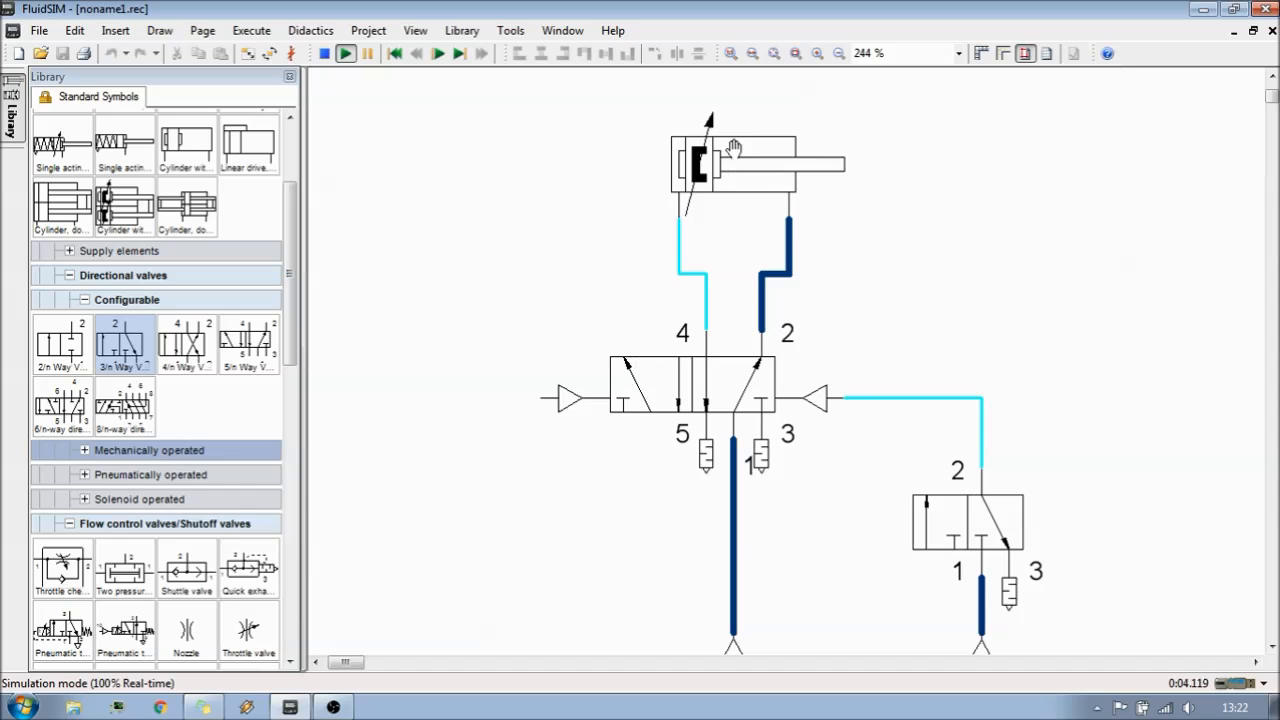
Step: Try switching the 5/n and 3/n way valves by hand in the running simulation, and stop it
click(676, 388)
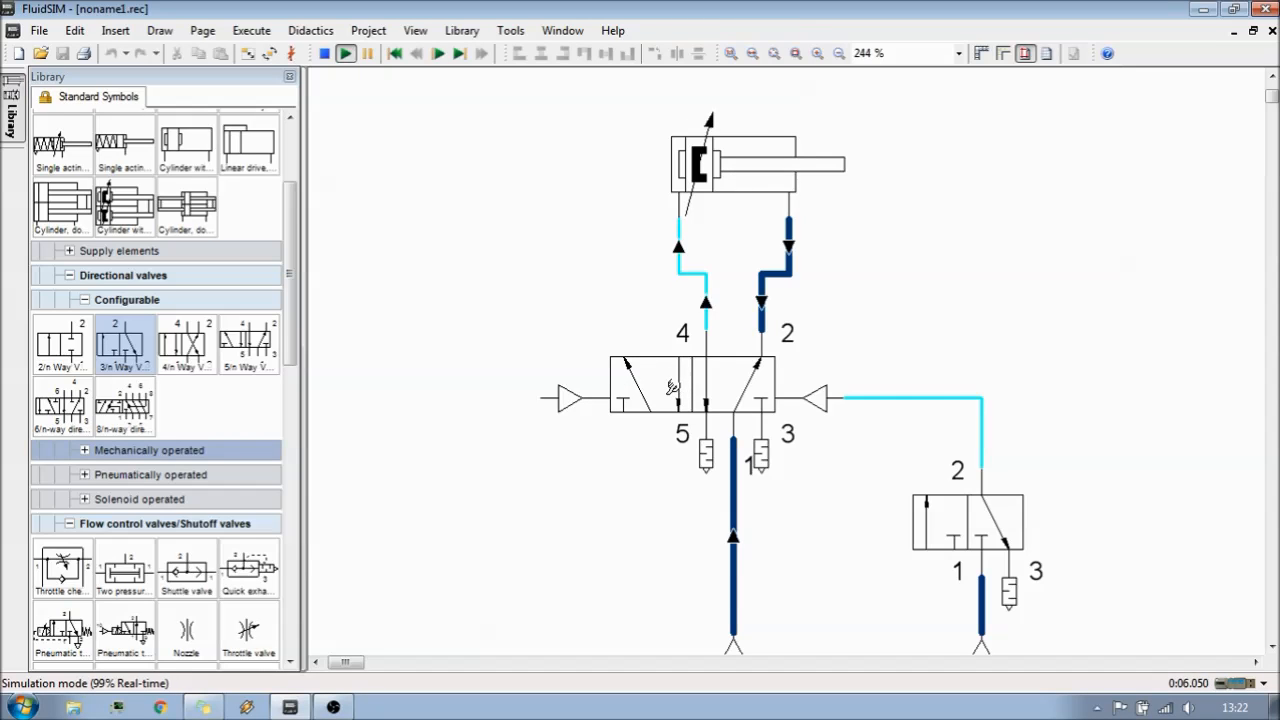
scroll(624, 479, down, 1)
scroll(624, 480, up, 1)
click(956, 517)
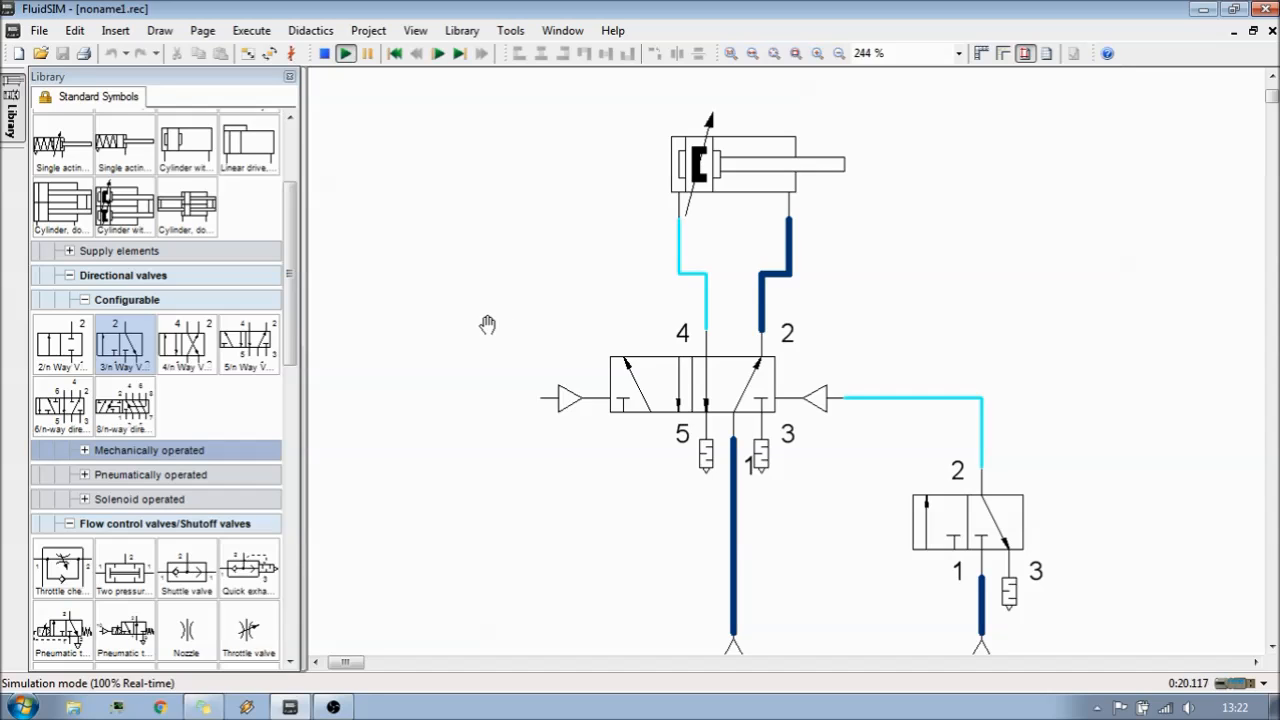
click(325, 54)
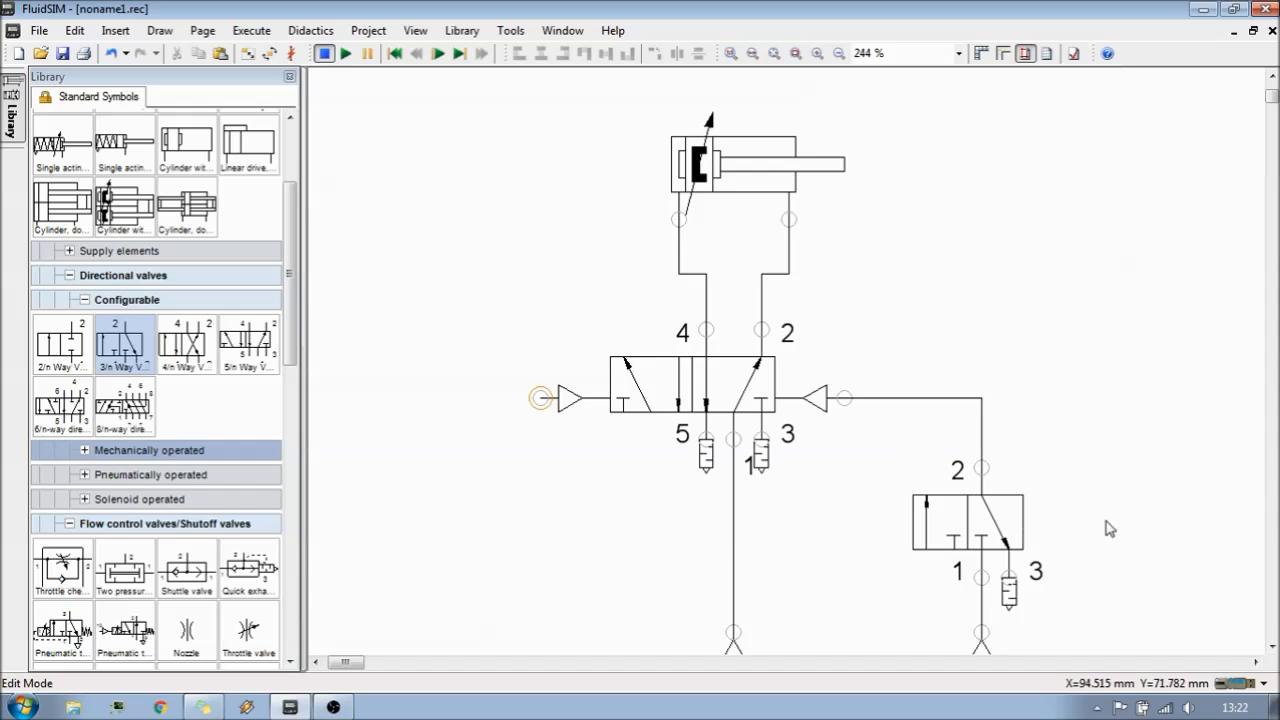
Step: Configure the 3/n way valve with a roller as left mechanical actuation and a spring return on the right
double_click(1005, 535)
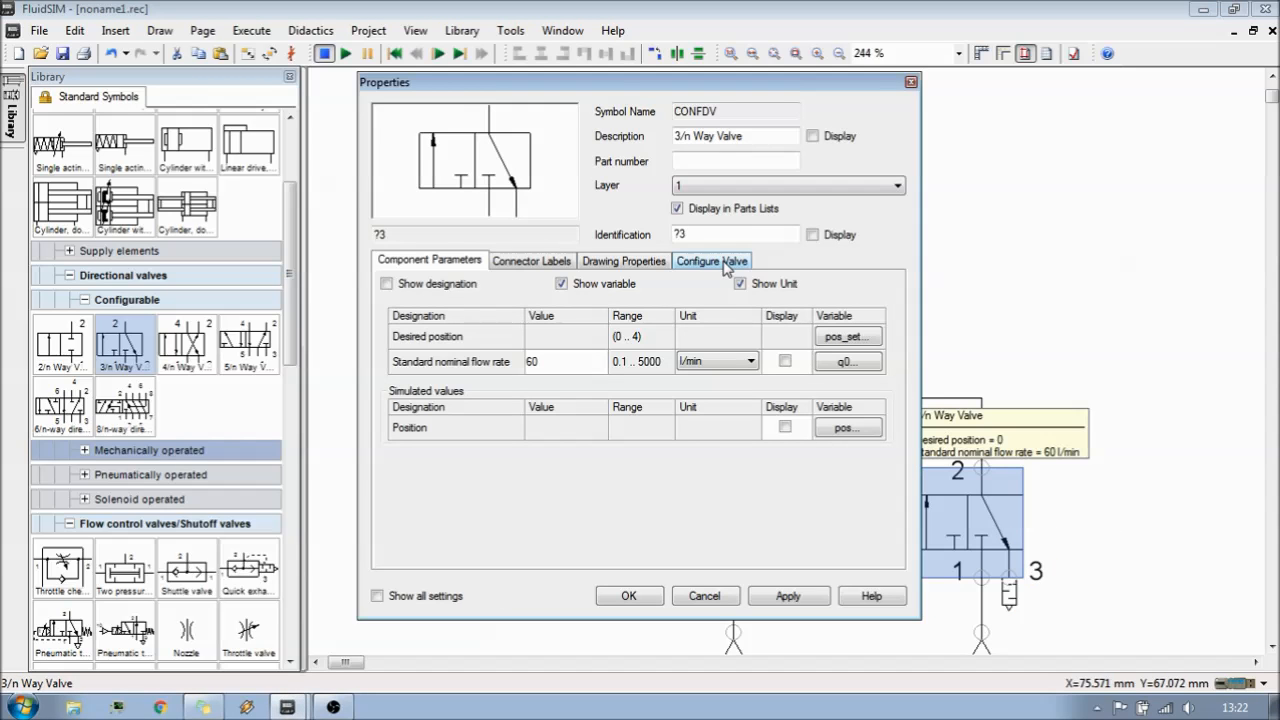
click(725, 264)
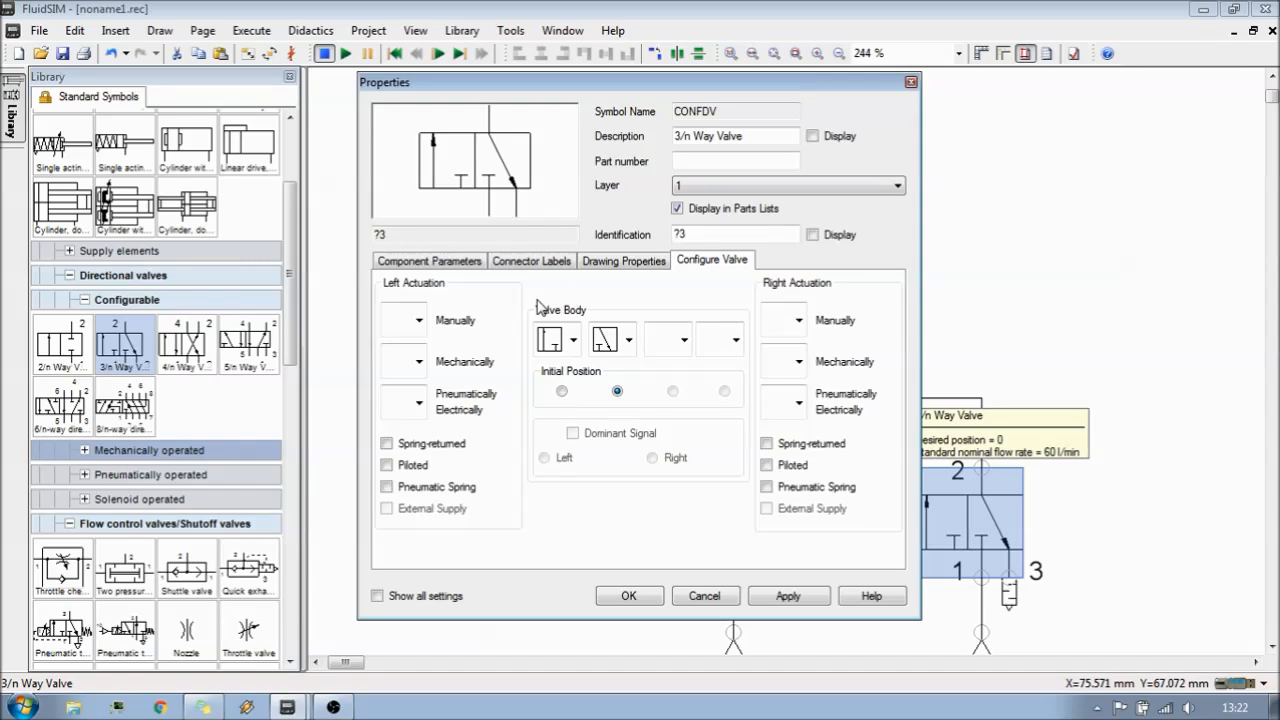
click(419, 362)
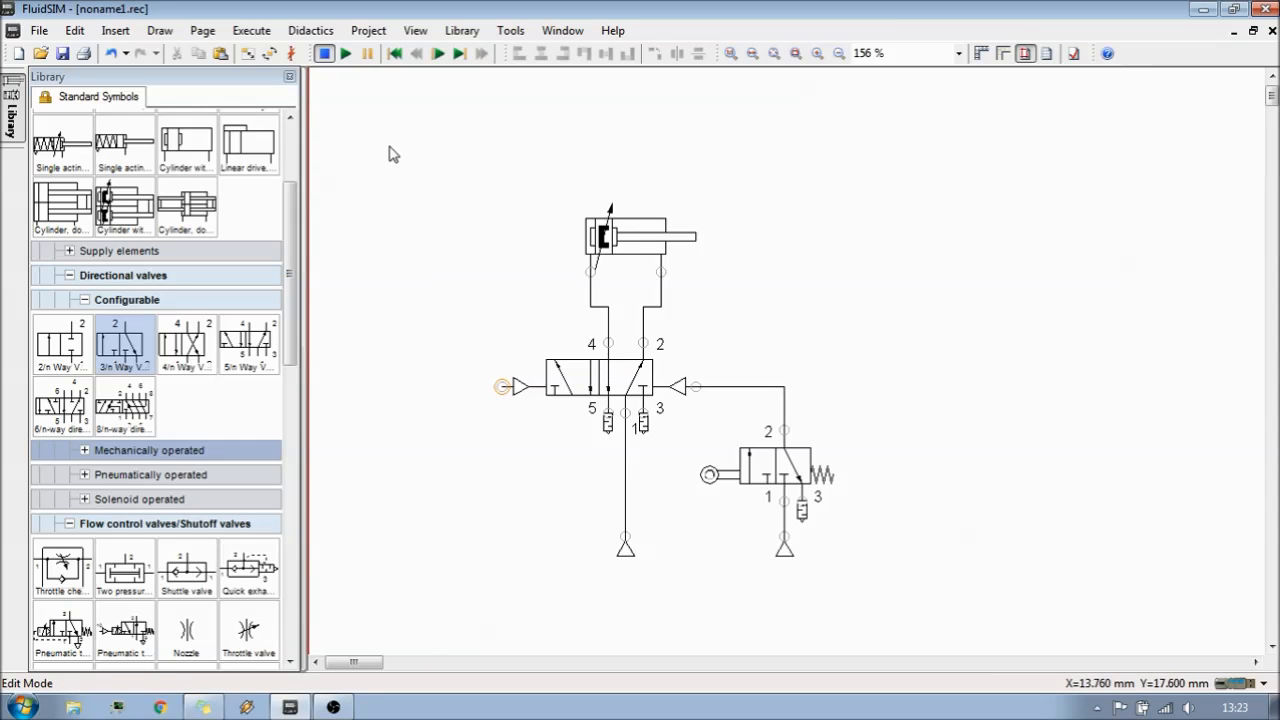
Step: Run the circuit simulation, accepting the open pneumatic connector
click(346, 53)
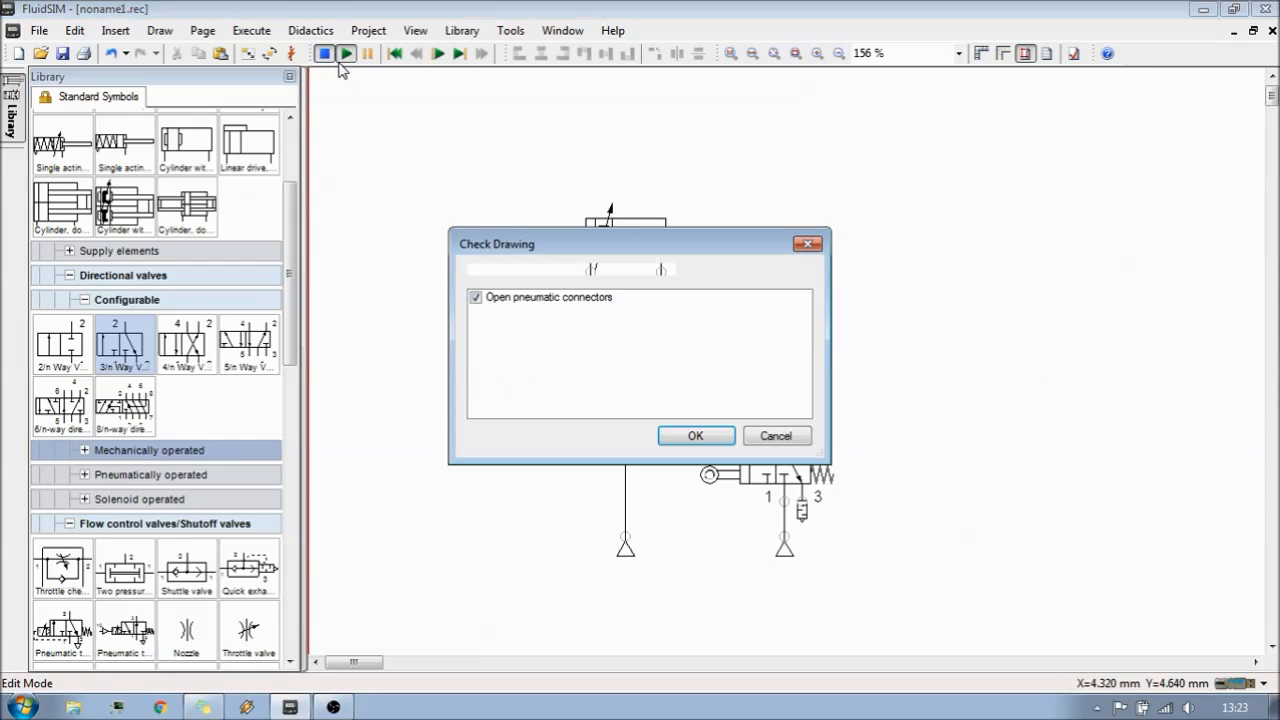
click(692, 435)
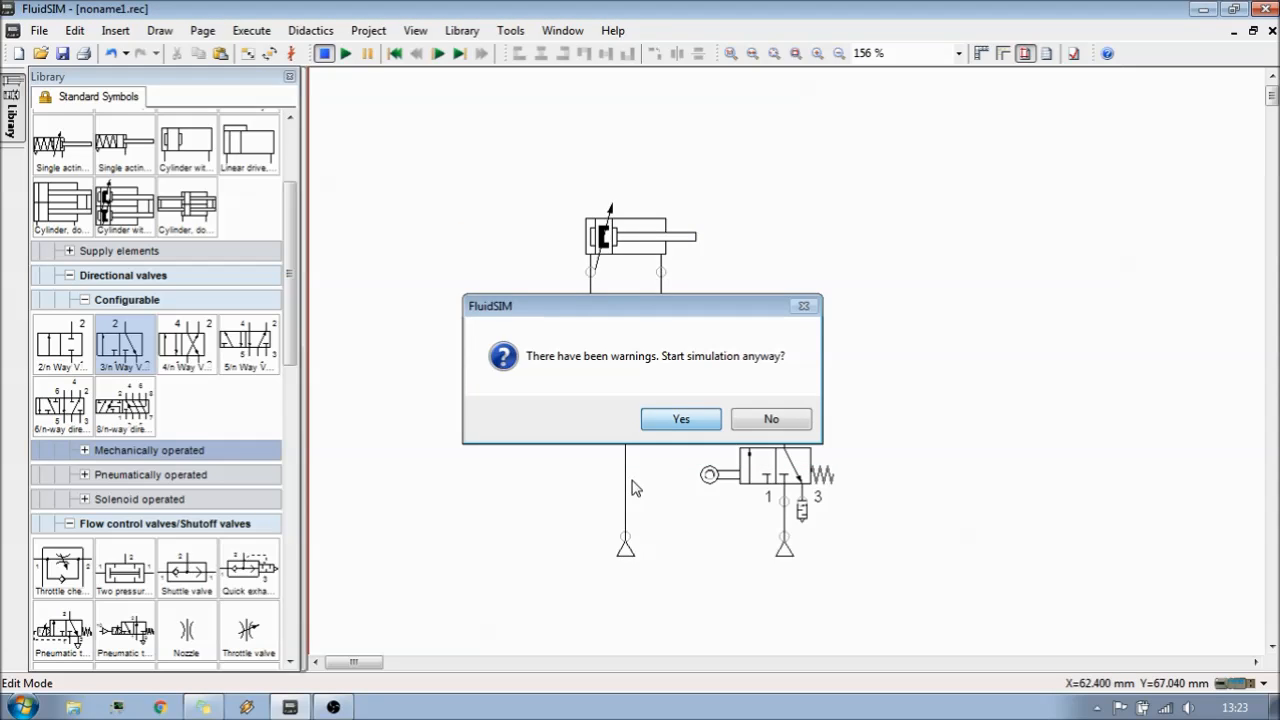
key(Return)
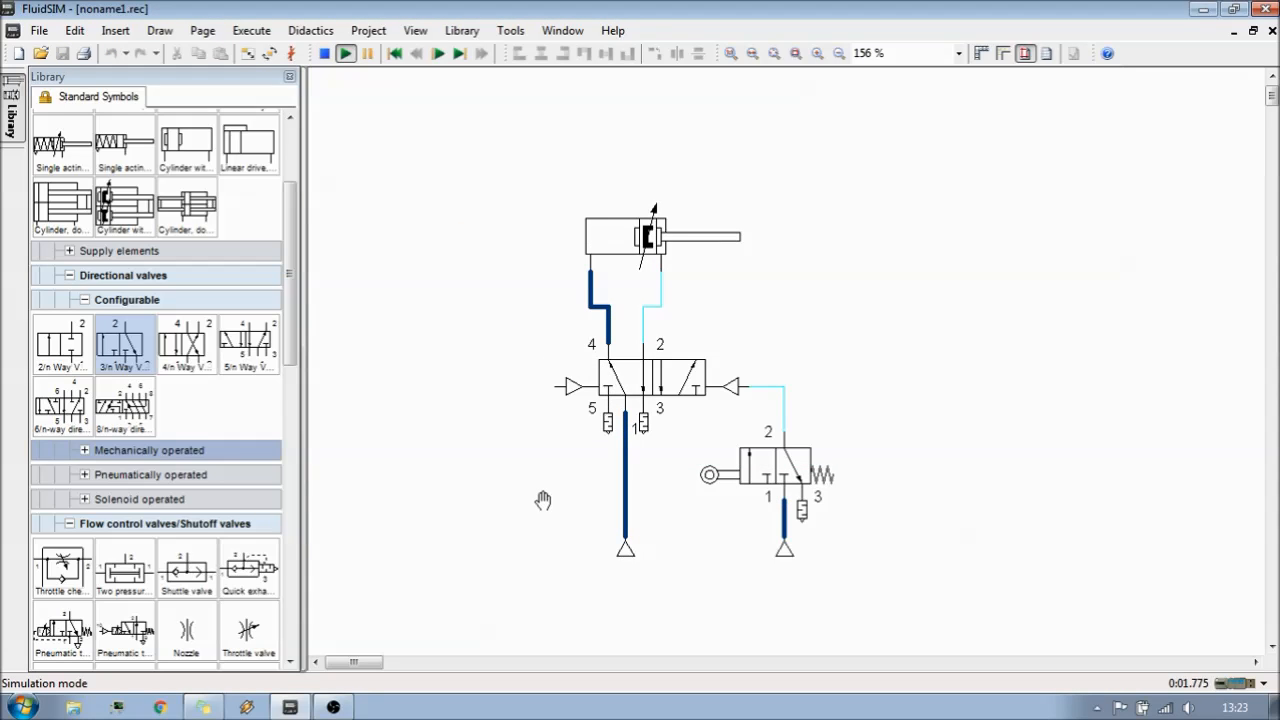
Step: Alternately switch the roller-operated 3/n way valve and the 5/n way valve by hand to move the cylinder, and stop the simulation
click(772, 465)
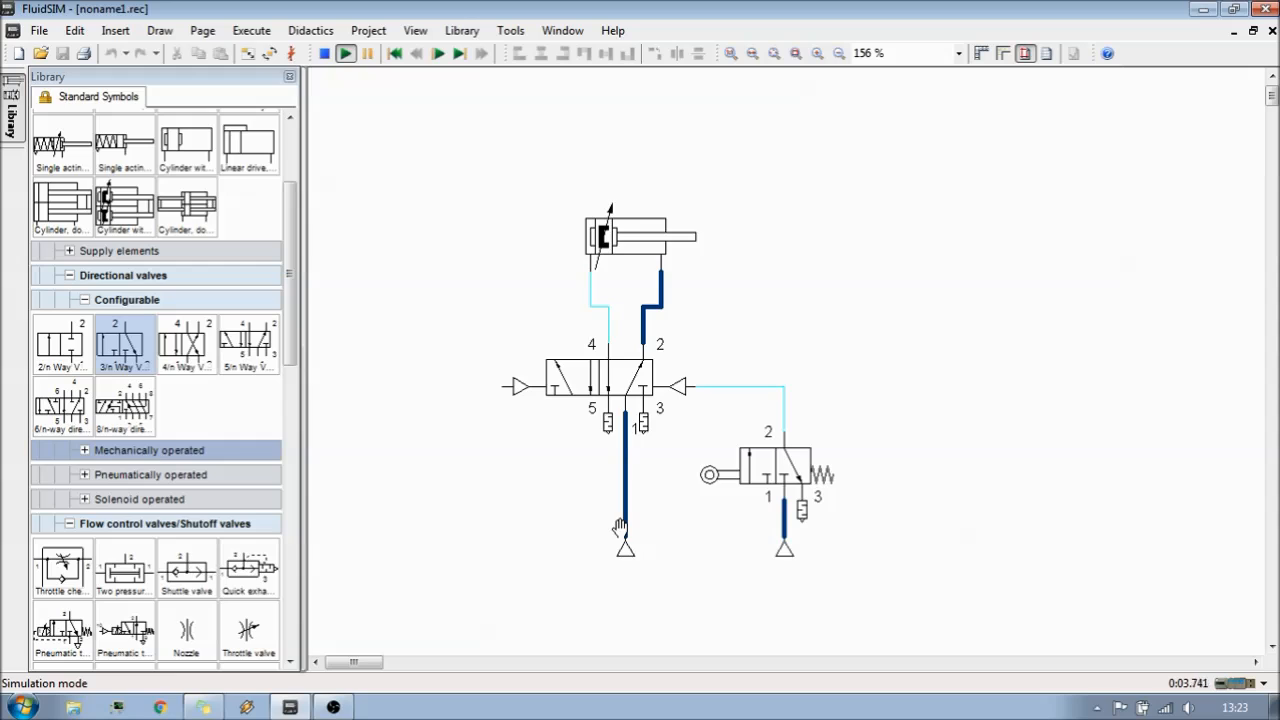
click(622, 371)
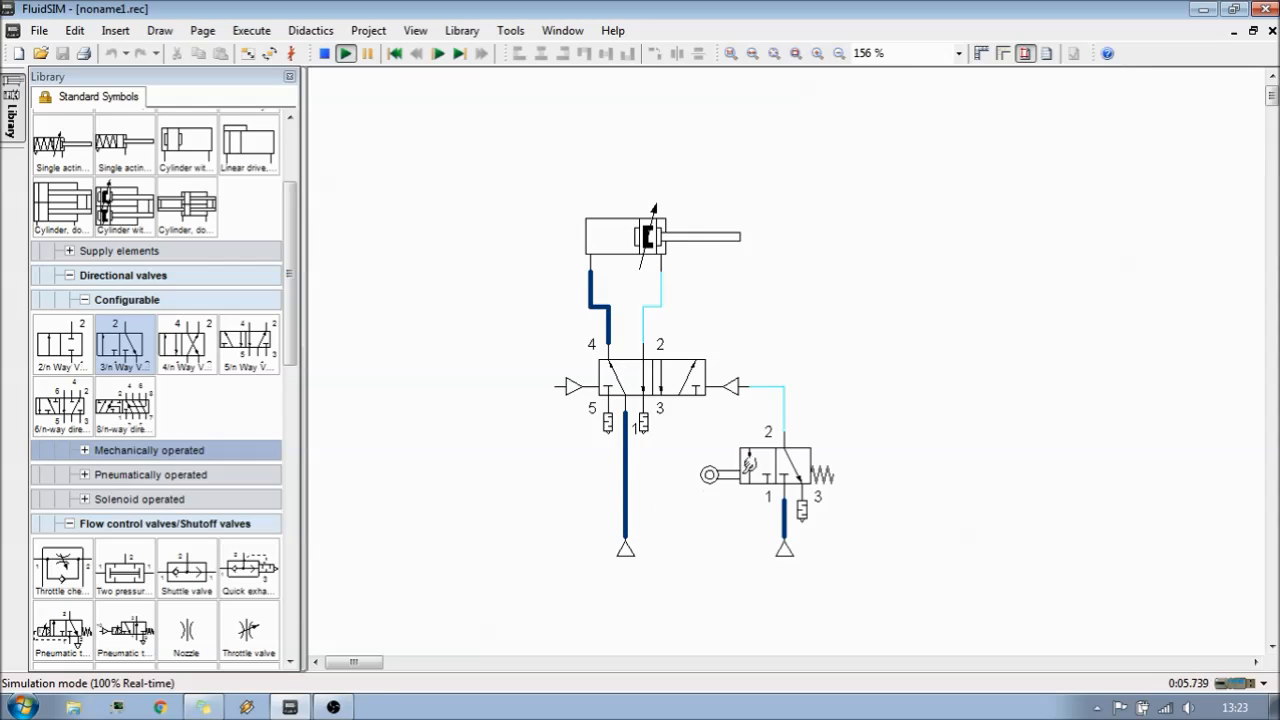
click(748, 465)
click(606, 377)
click(730, 466)
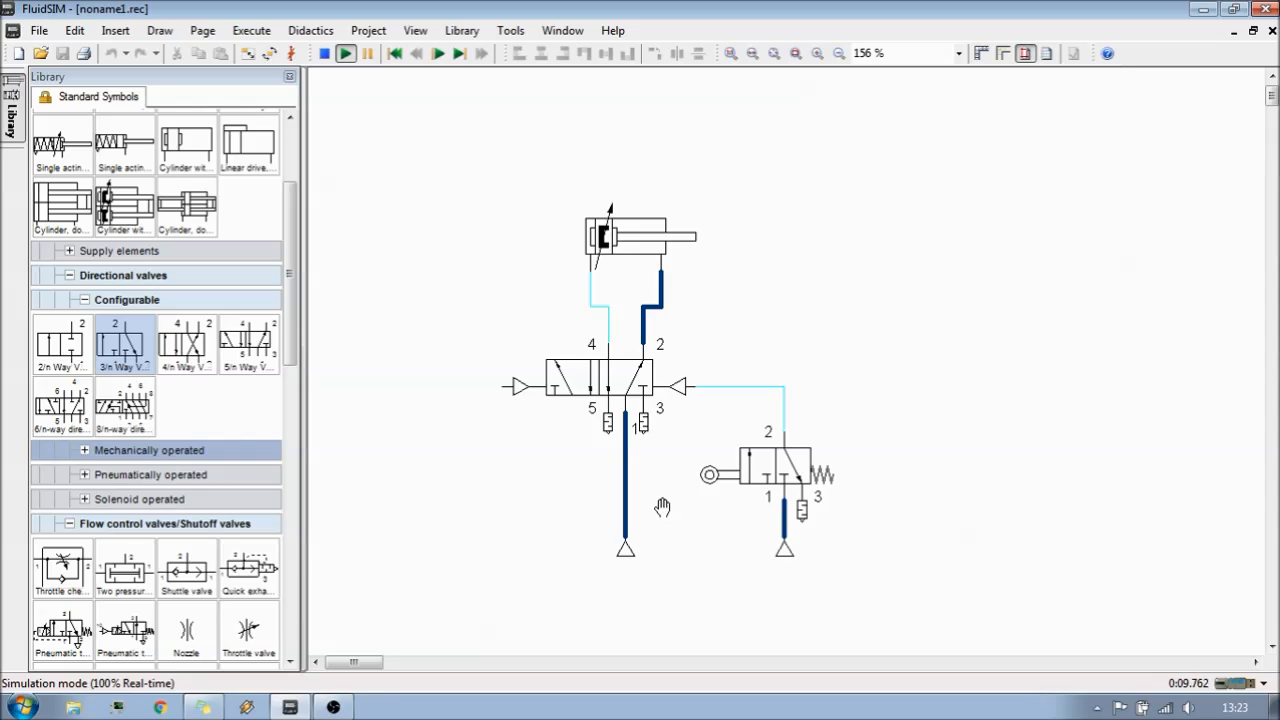
click(323, 54)
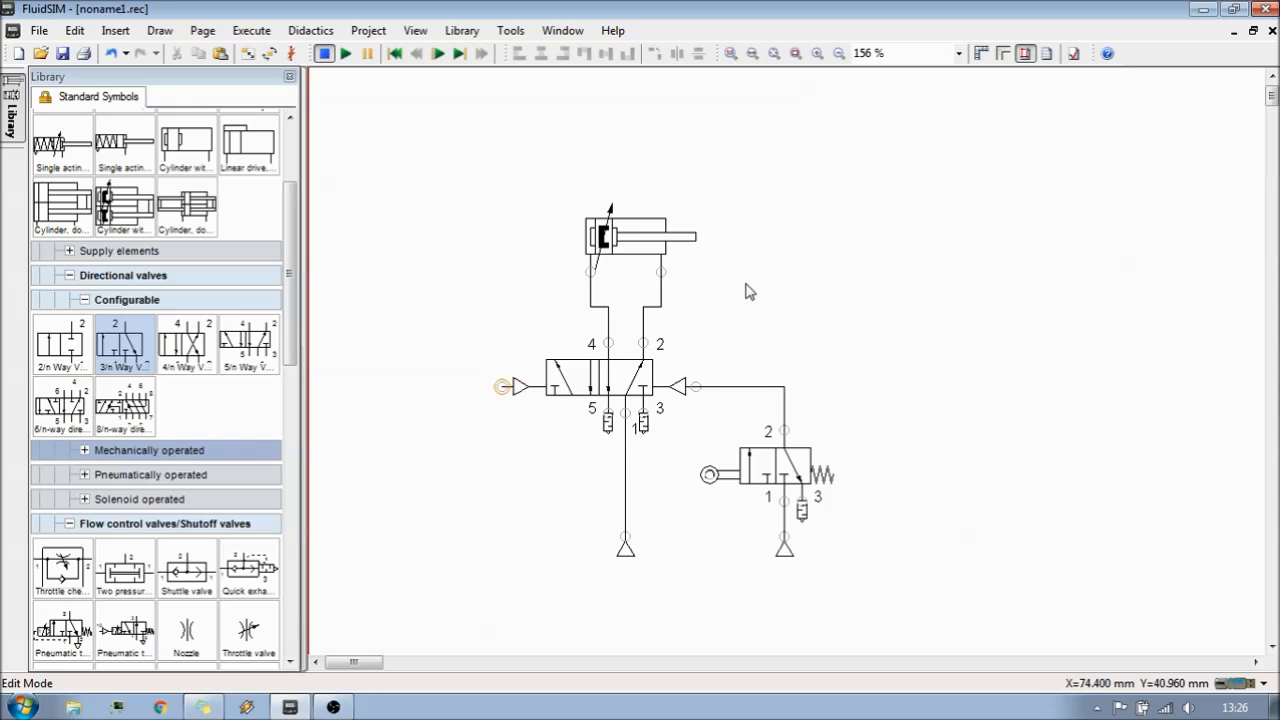
Step: Enter 1B1 as the first actuating label in the cylinder's properties
click(650, 242)
double_click(650, 237)
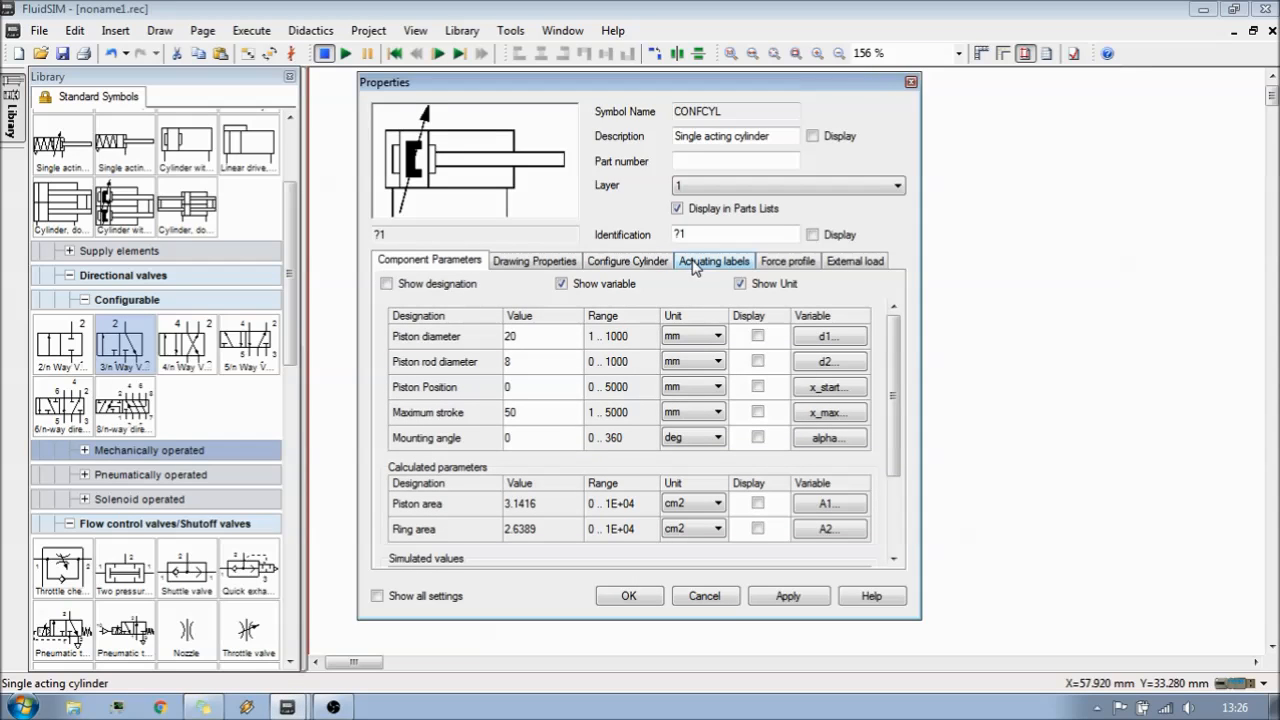
click(697, 266)
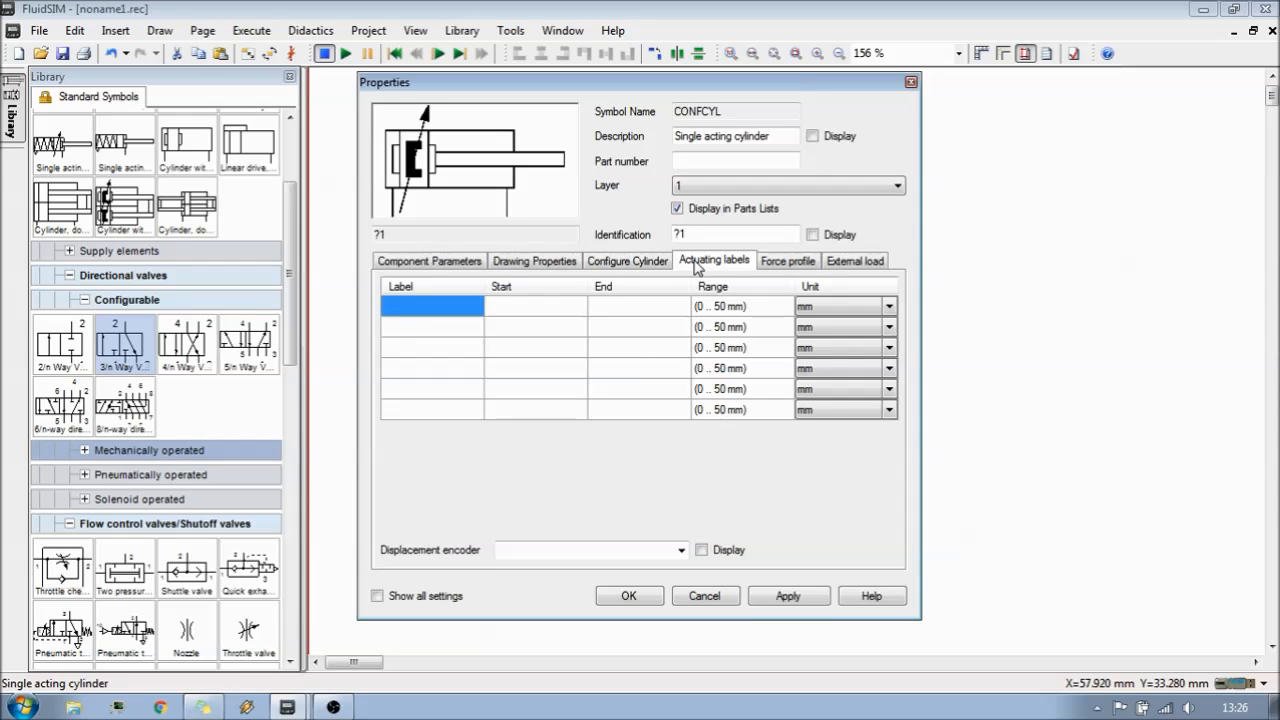
click(445, 306)
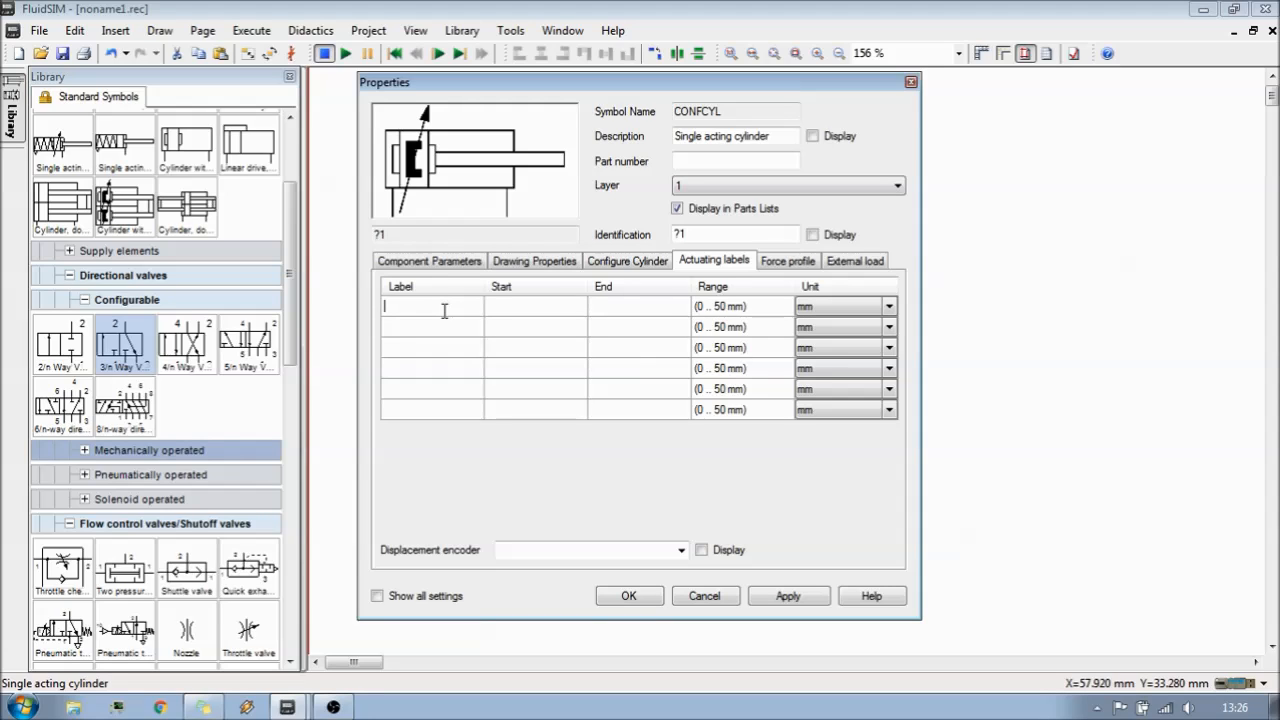
text(1)
text(B)
text(1)
Step: Set the 1B1 actuating label's range to start at 45 mm and end at 50 mm, and apply it to the cylinder
click(536, 316)
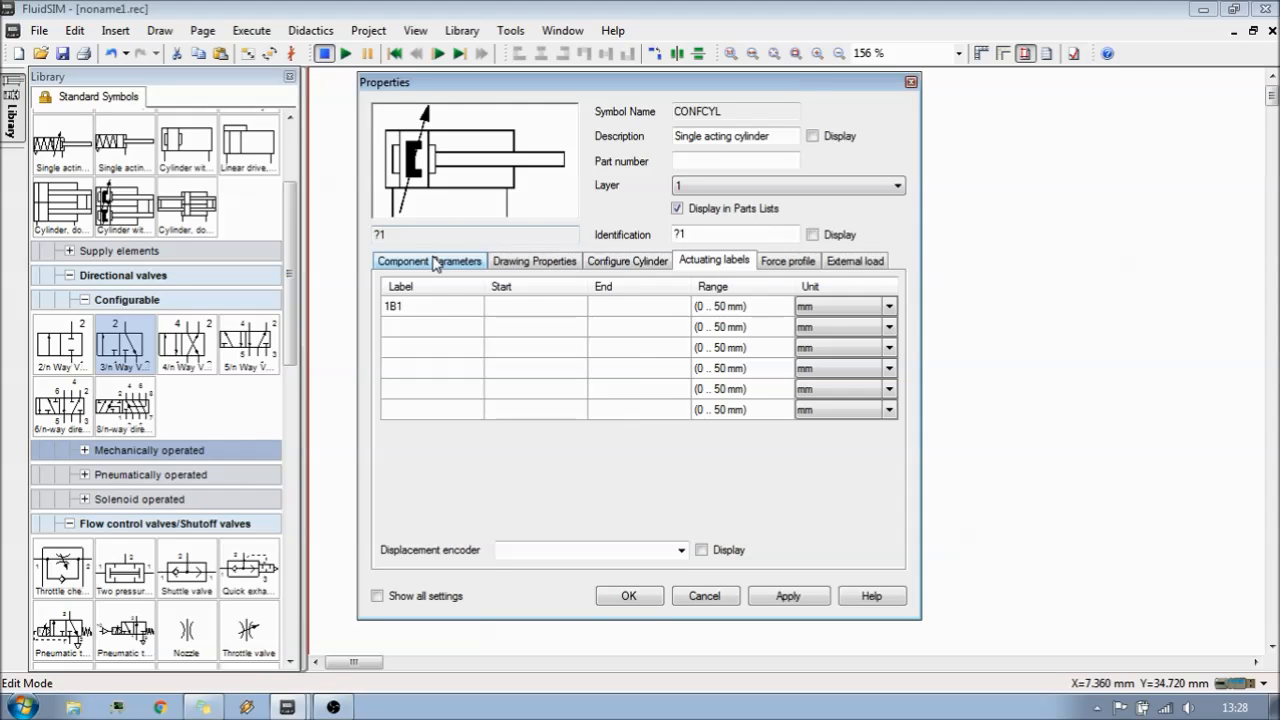
click(614, 316)
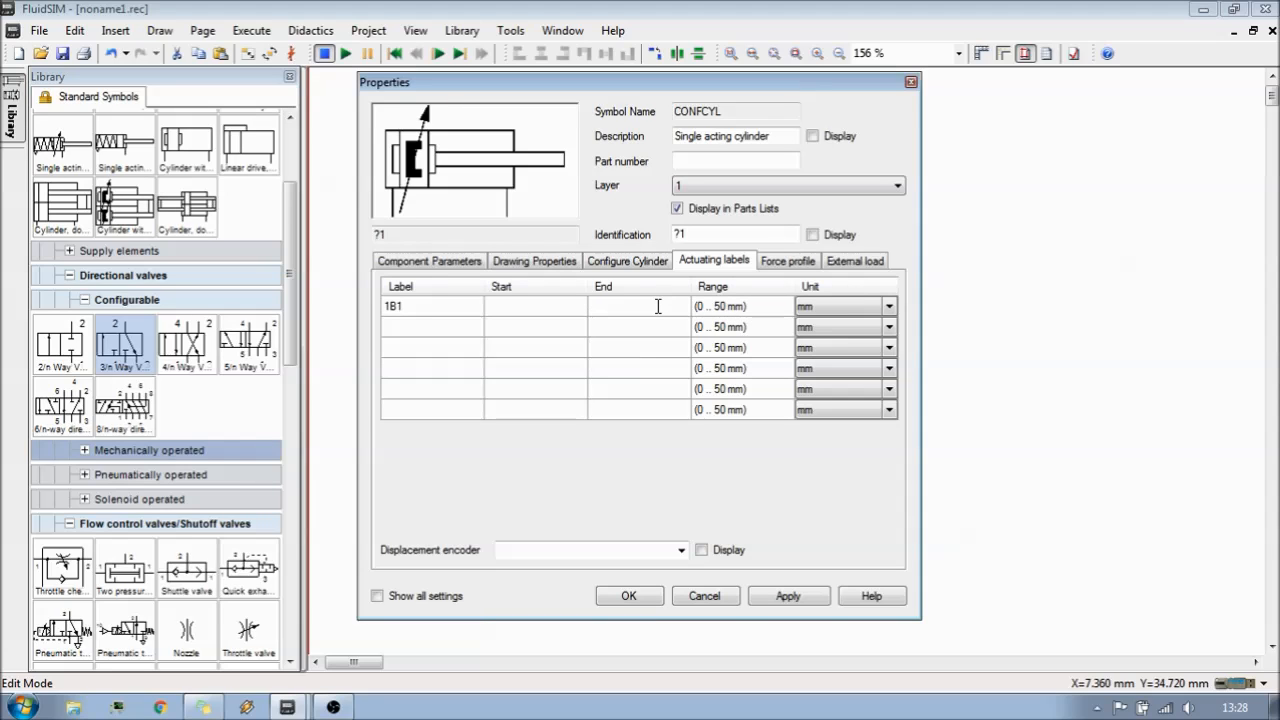
text(50)
click(530, 308)
click(428, 264)
click(700, 261)
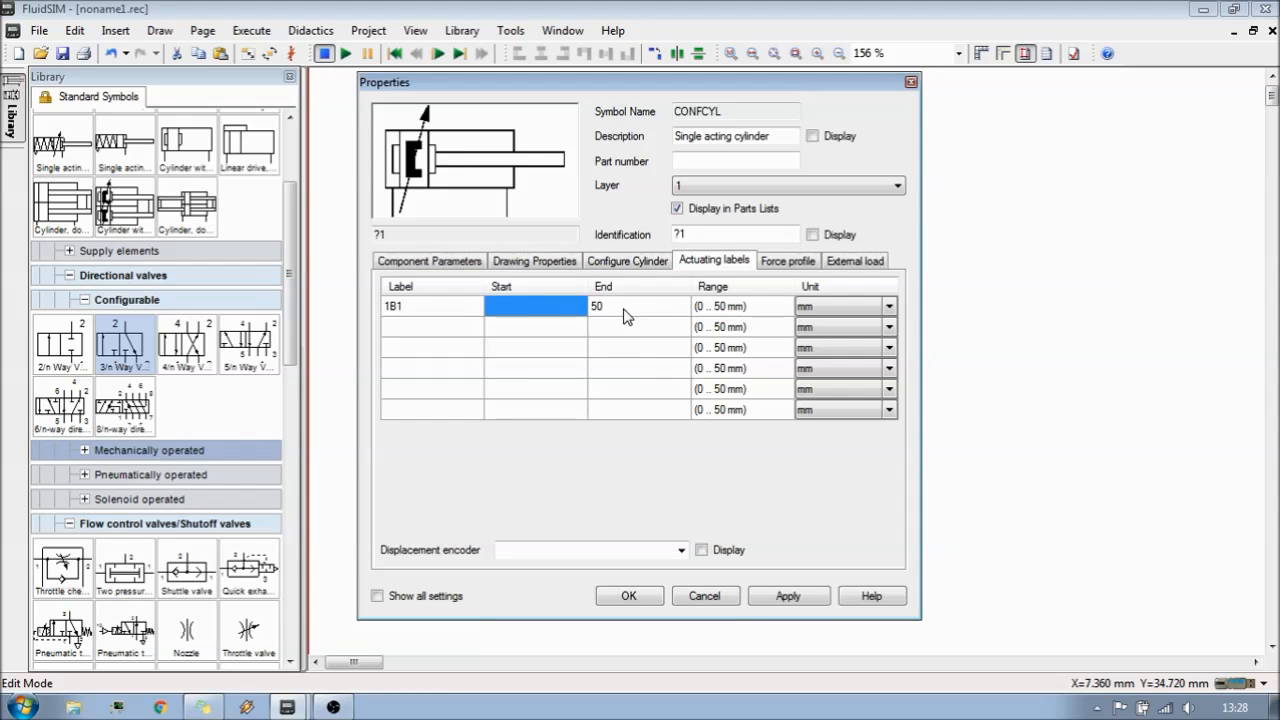
click(567, 312)
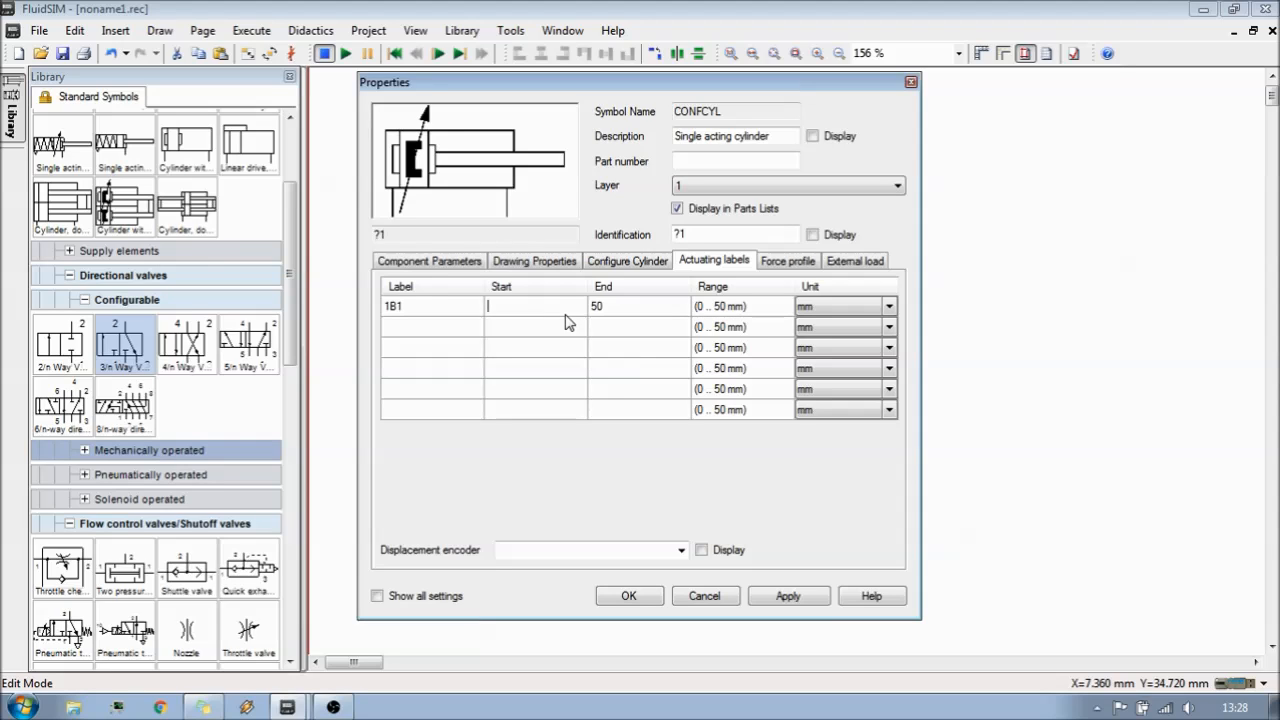
text(45)
click(627, 593)
click(822, 236)
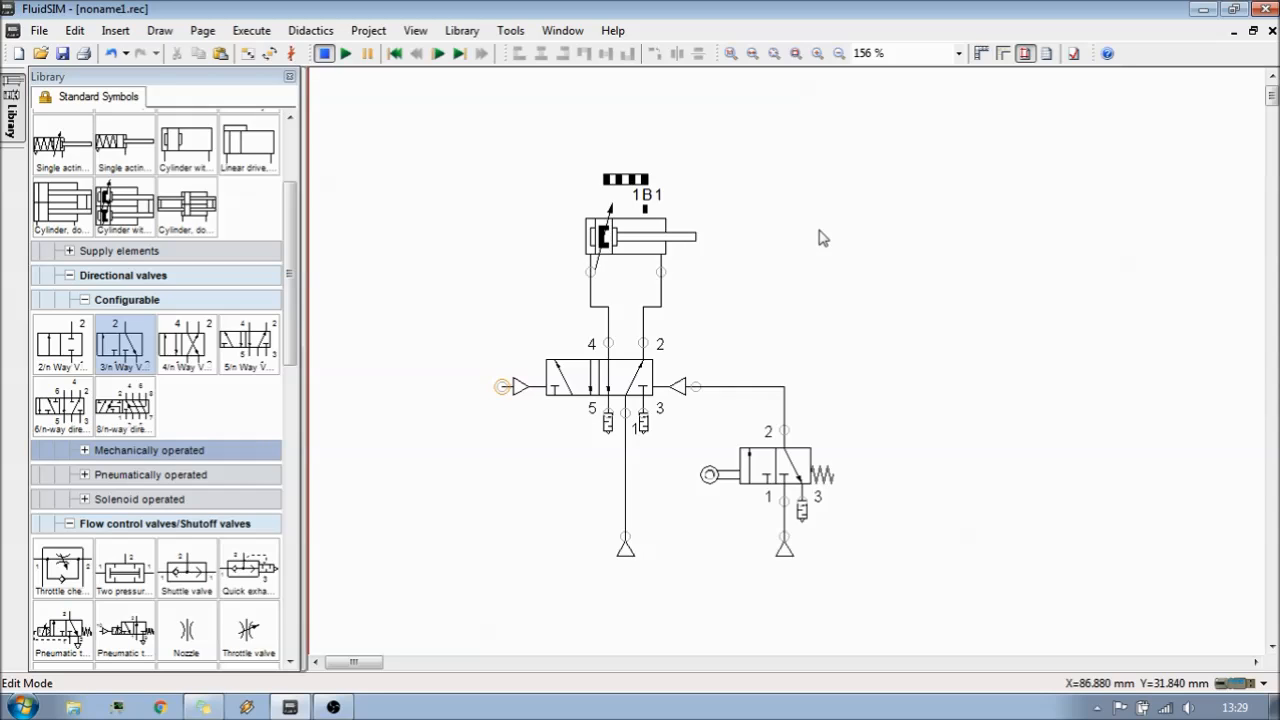
Step: Move the distance rule with the 1B1 label away from the cylinder, to above and beyond the end of the piston rod
mouse_move(669, 219)
scroll(669, 219, up, 4)
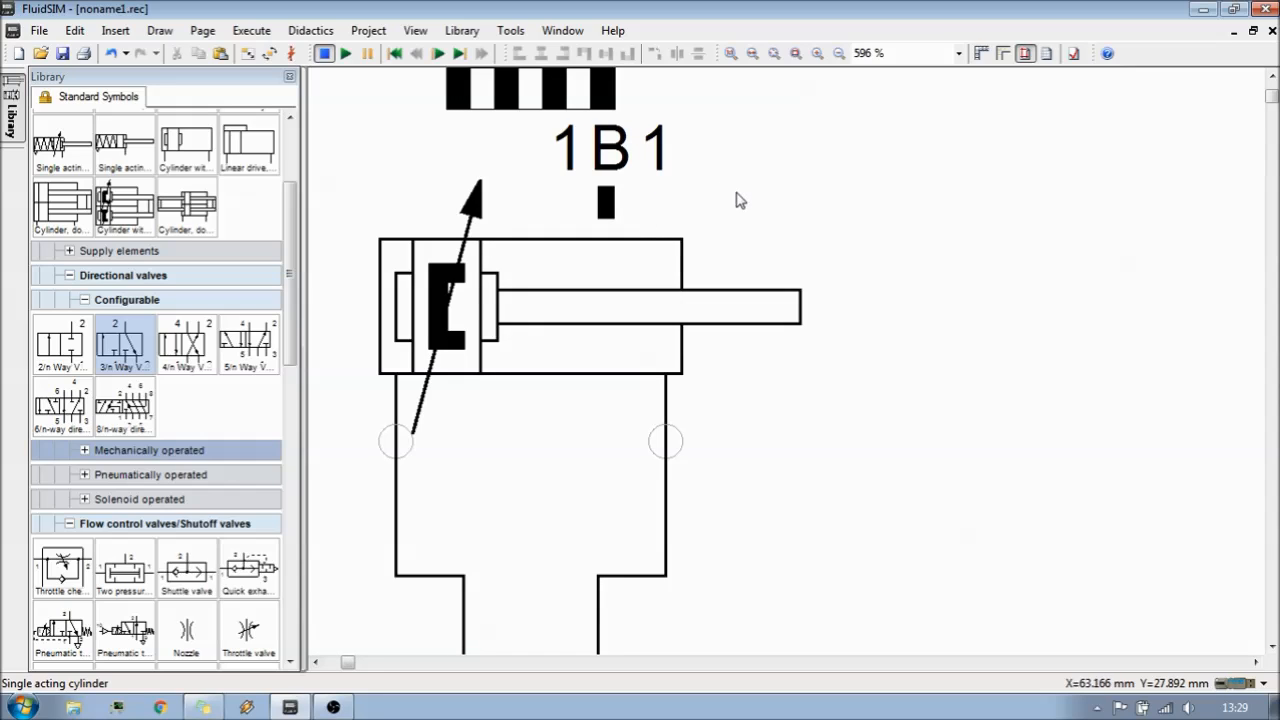
click(1271, 76)
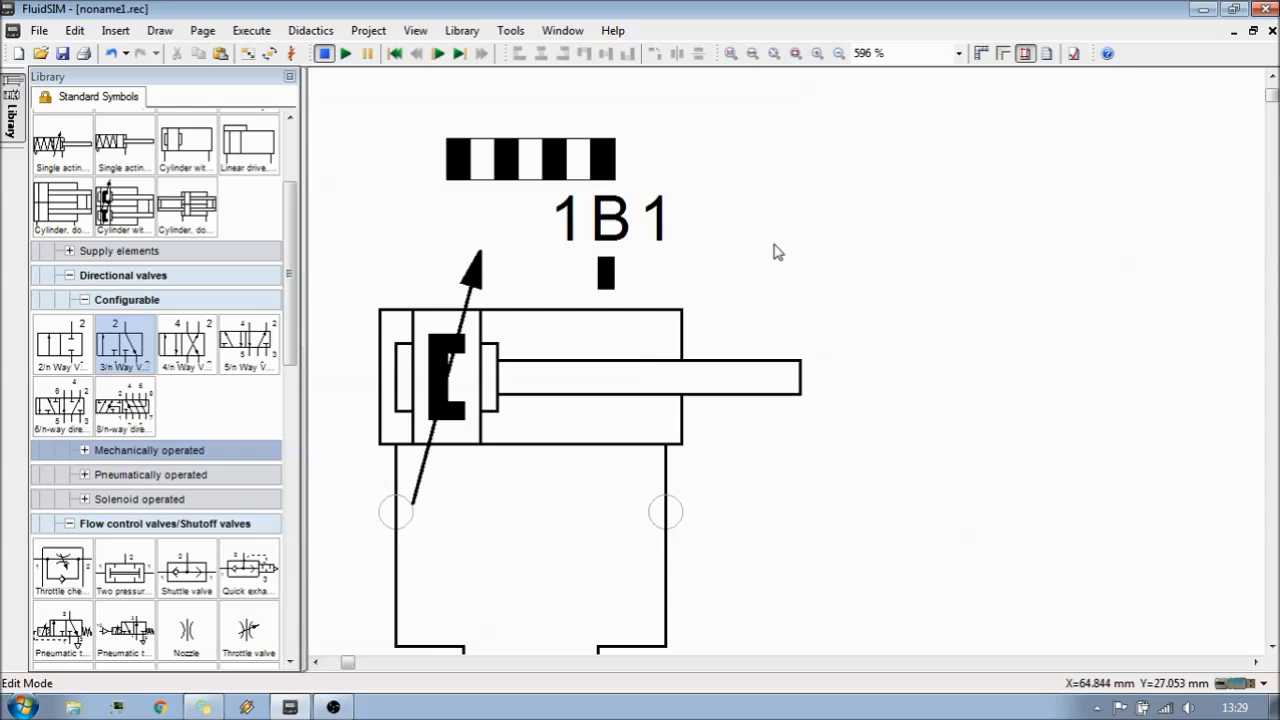
click(541, 161)
drag(541, 161, 889, 203)
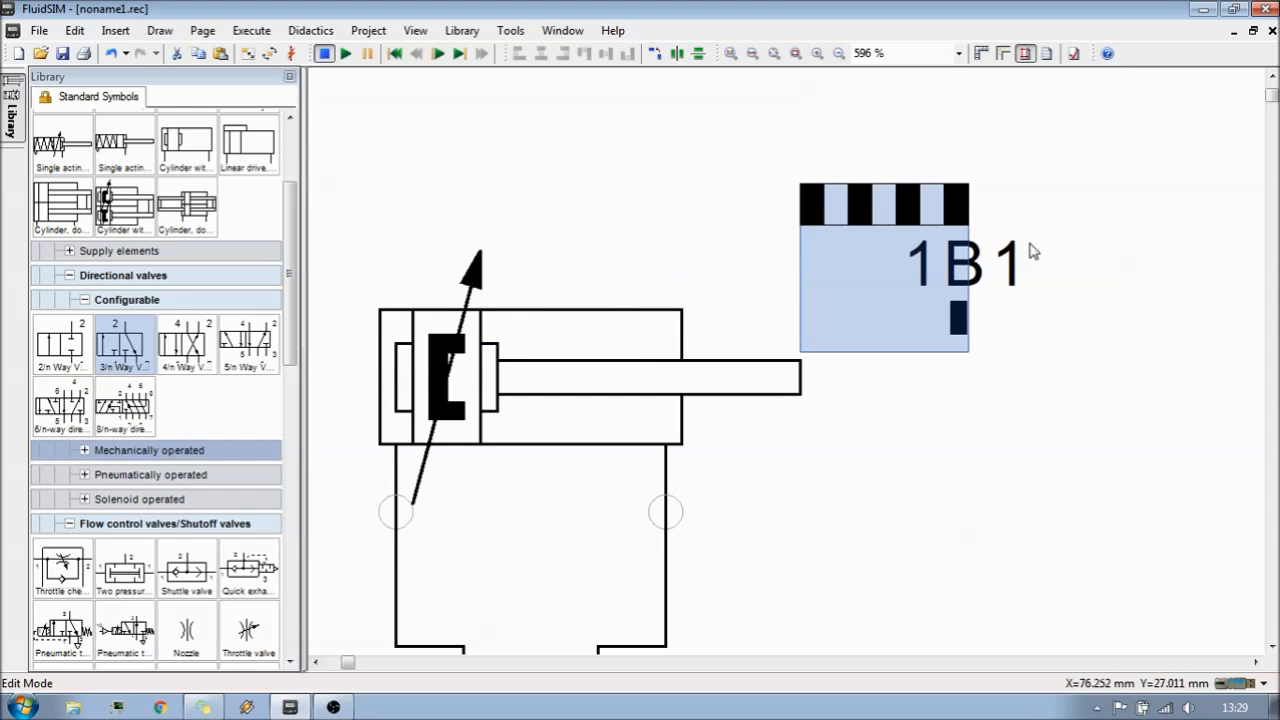
click(1103, 249)
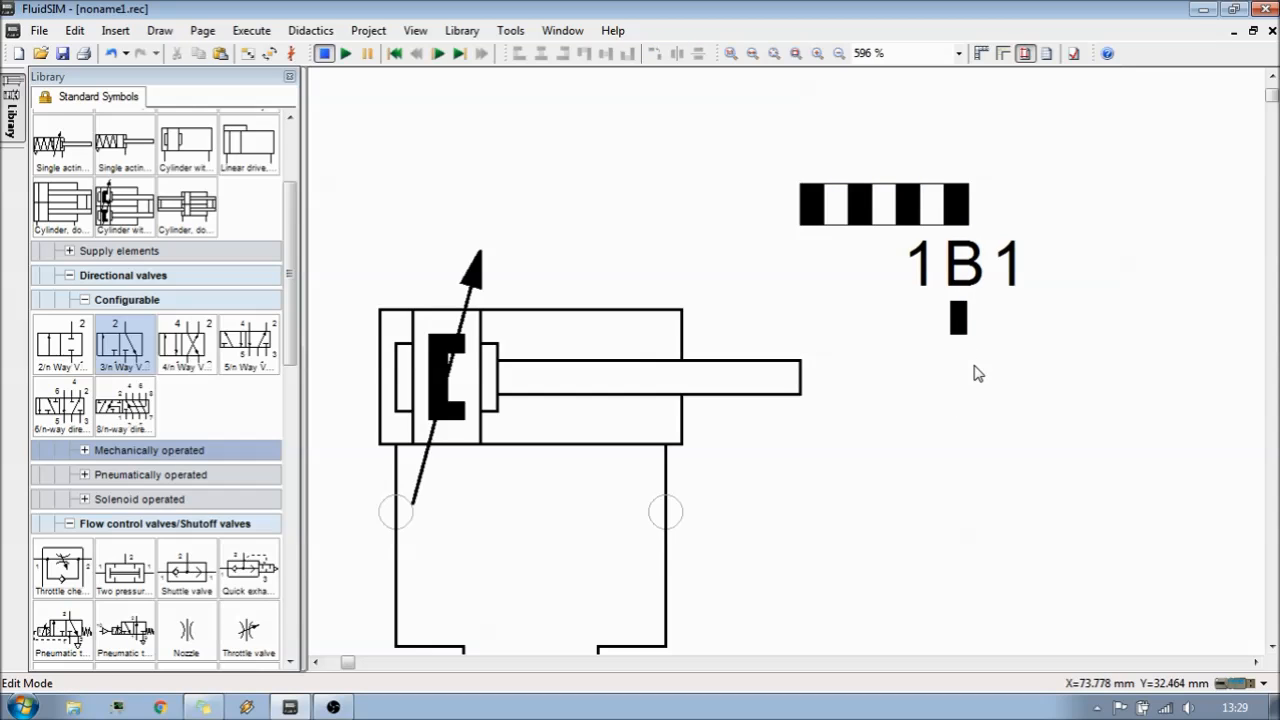
Step: Assign the identification 1B1 to the roller connector of the 3/n way valve
mouse_move(970, 336)
scroll(1040, 360, down, 2)
scroll(1040, 360, up, 1)
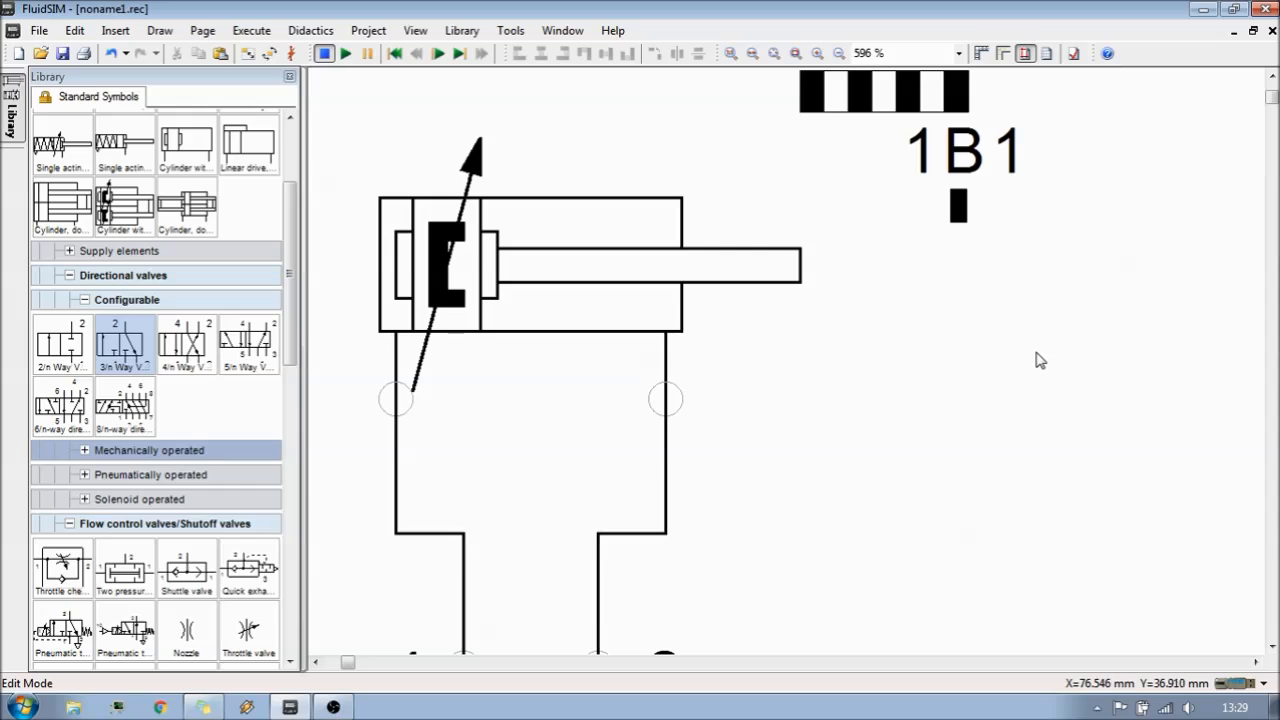
ctrl+scroll(1040, 360, down, 2)
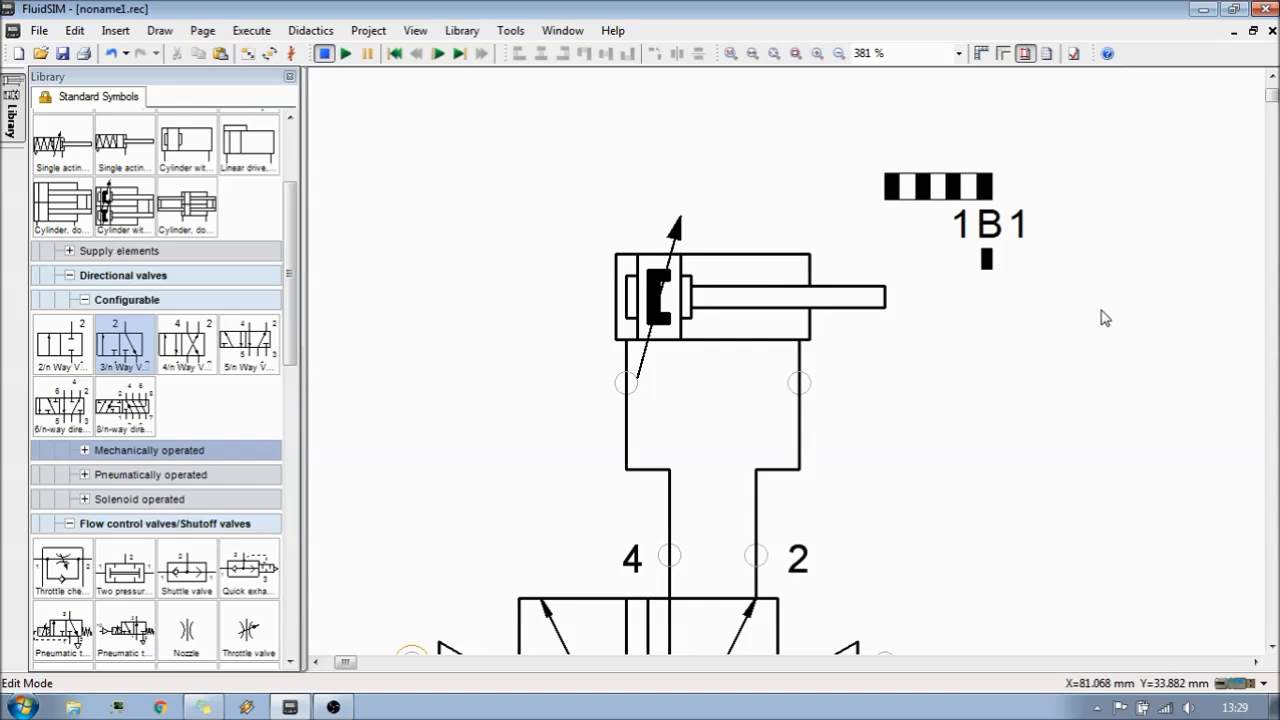
scroll(1105, 318, down, 3)
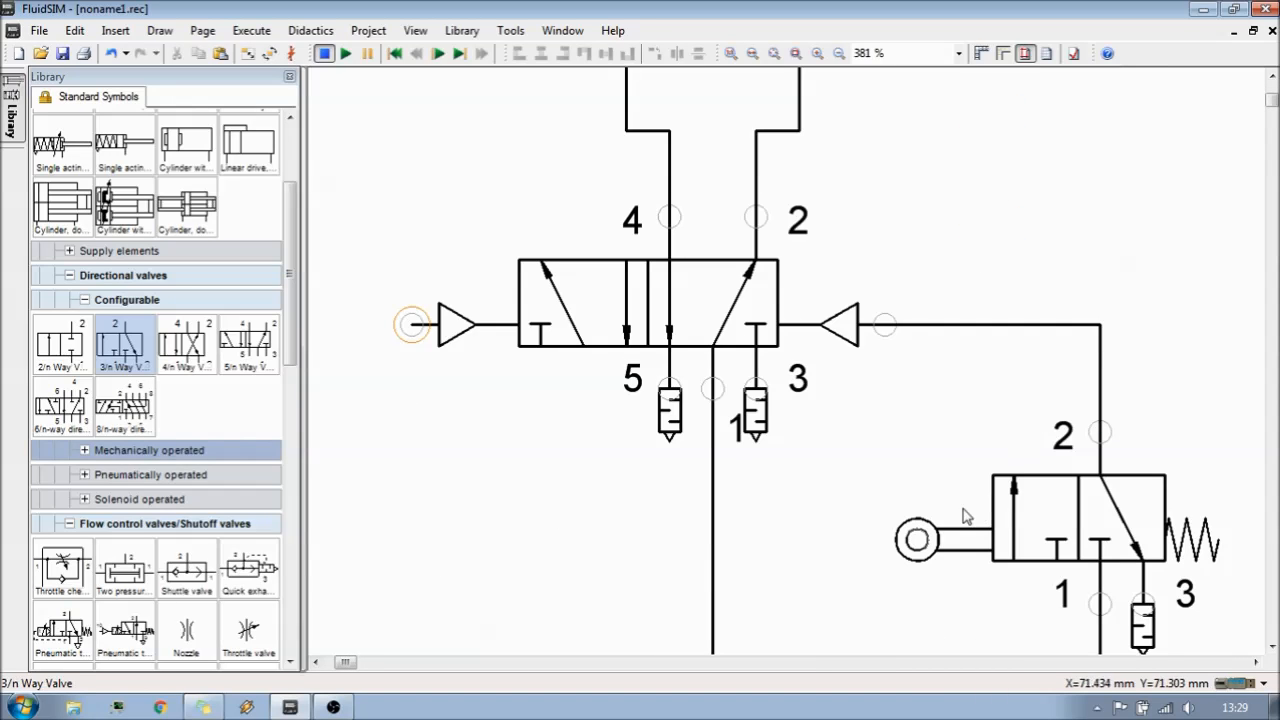
scroll(1006, 360, up, 3)
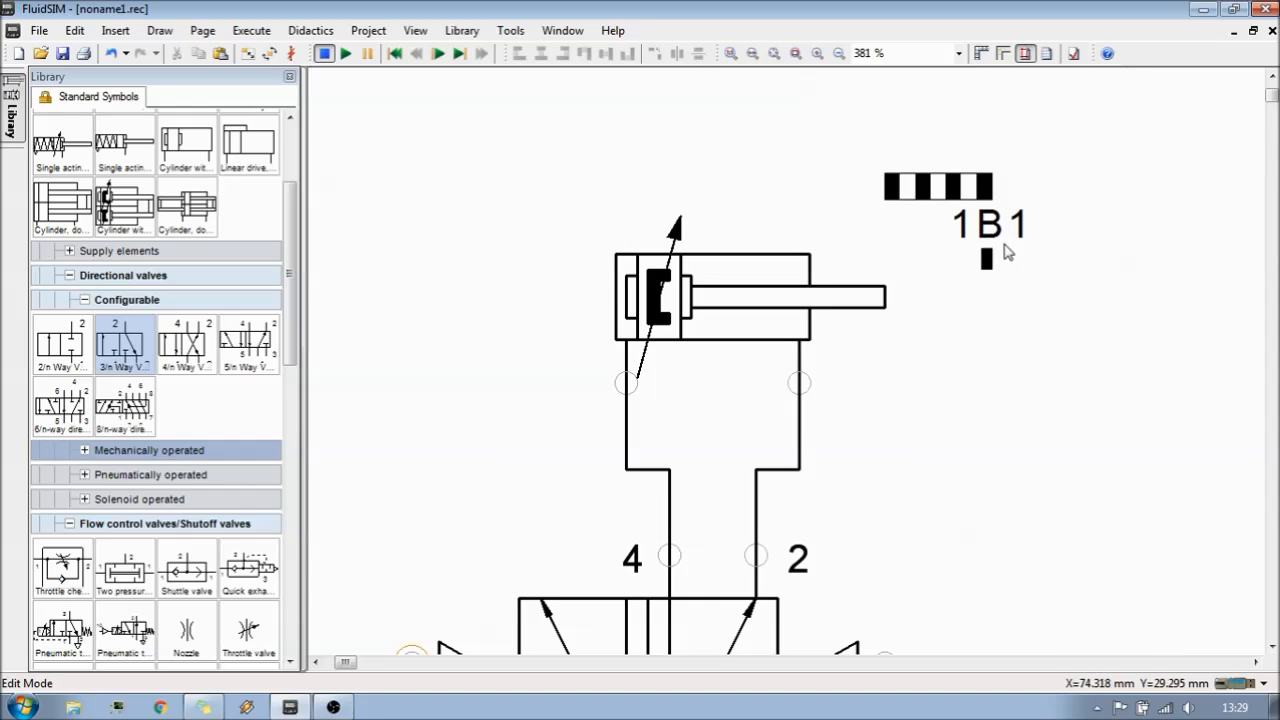
scroll(1008, 372, down, 4)
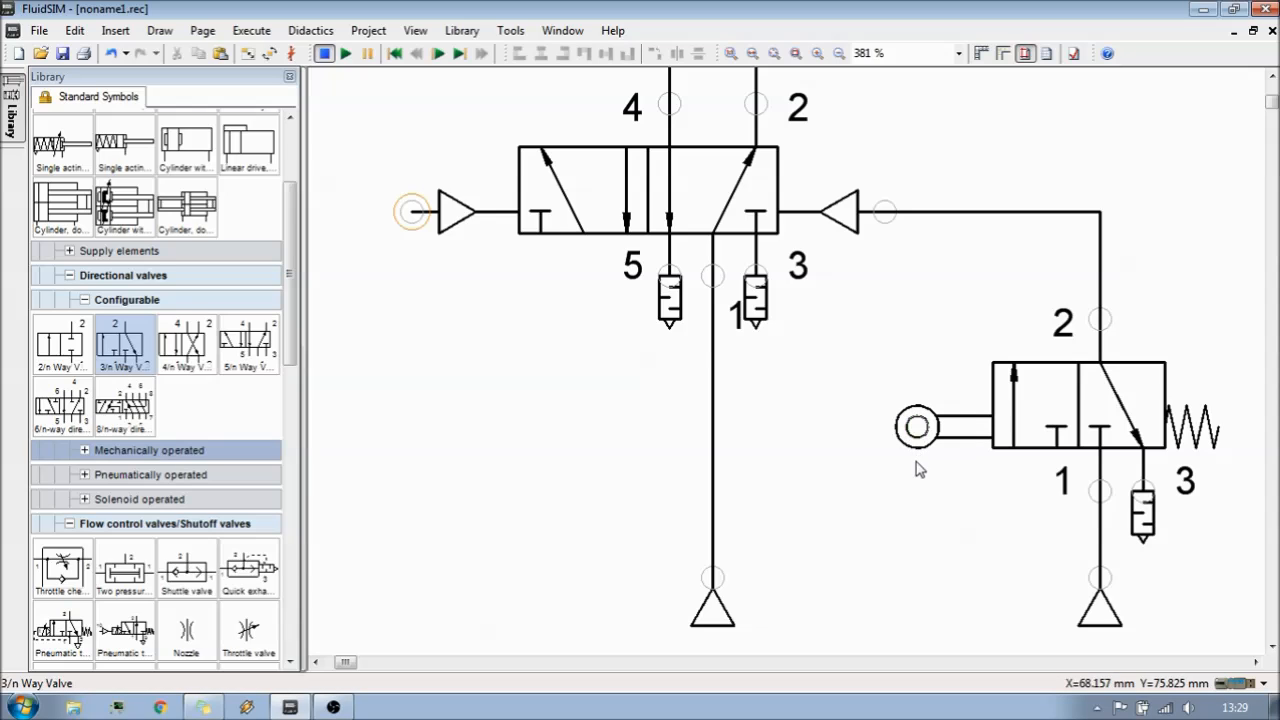
double_click(917, 427)
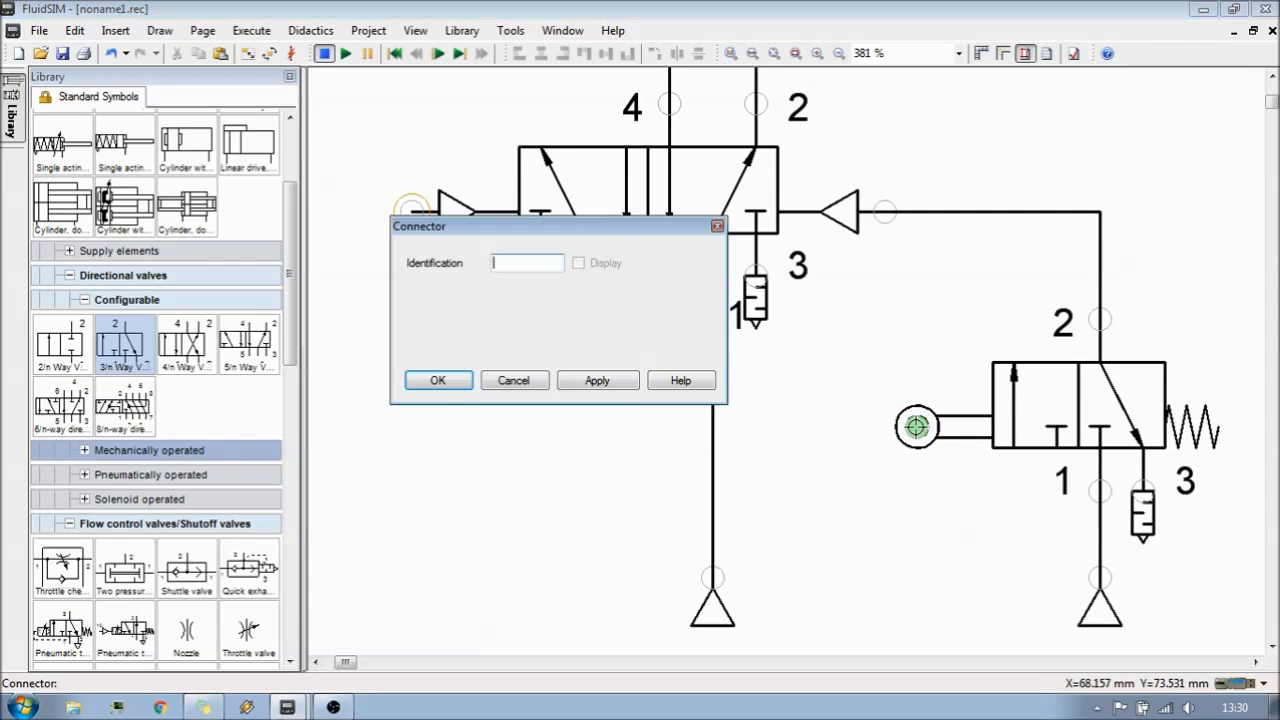
text(1B1)
click(438, 383)
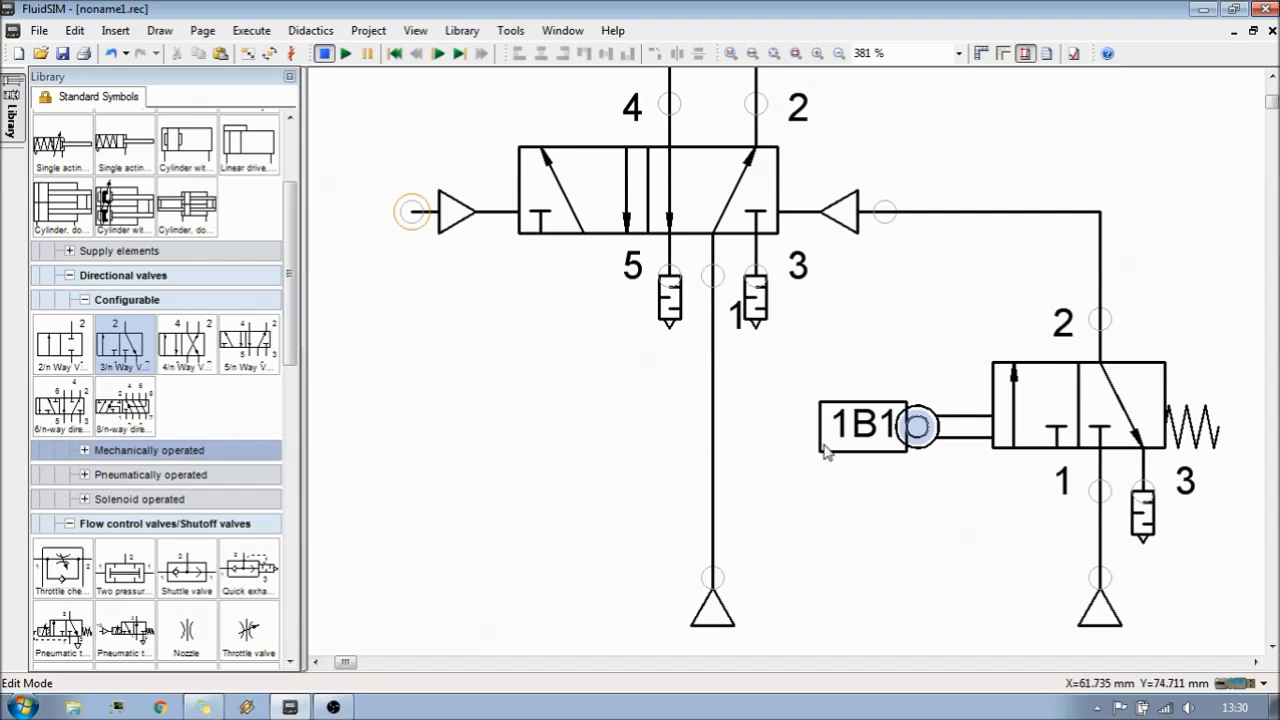
Step: Move the roller's 1B1 label up and right, so it sits above the roller beside port 2 of the 3/n way valve
scroll(899, 448, up, 3)
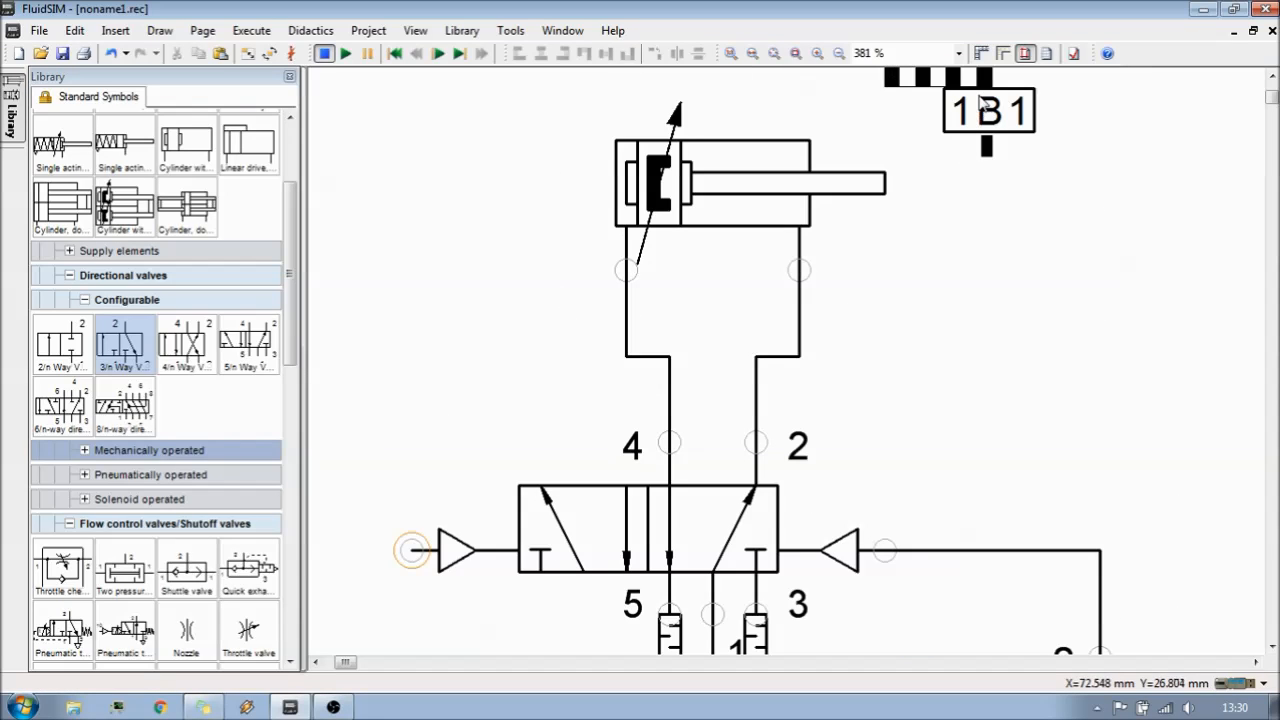
scroll(995, 305, down, 1)
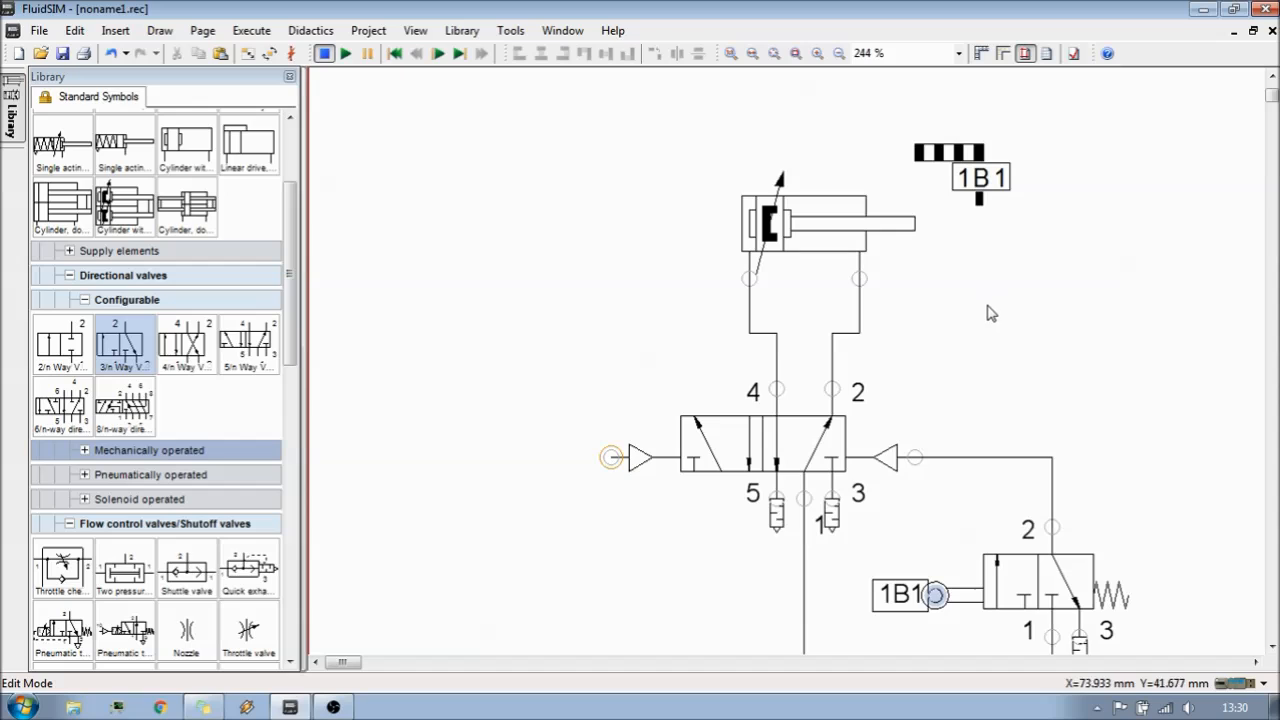
scroll(1008, 400, down, 1)
scroll(1008, 400, up, 2)
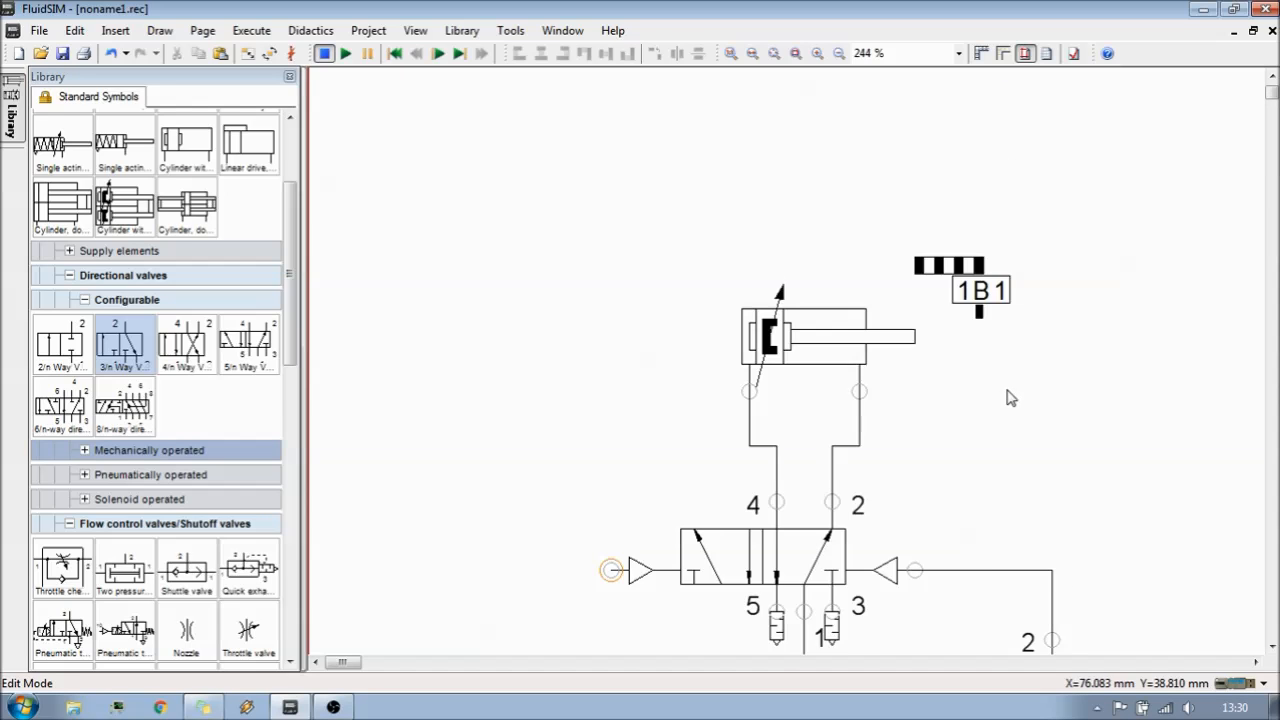
scroll(1008, 400, down, 1)
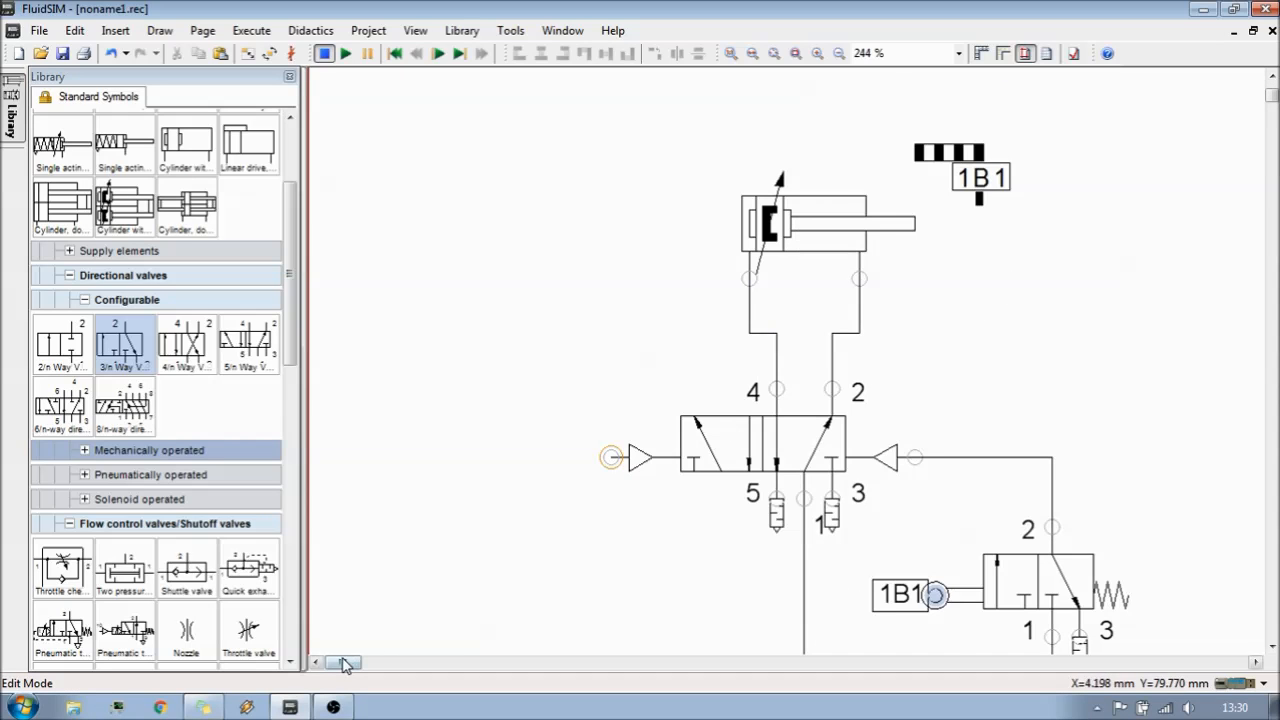
drag(343, 662, 348, 662)
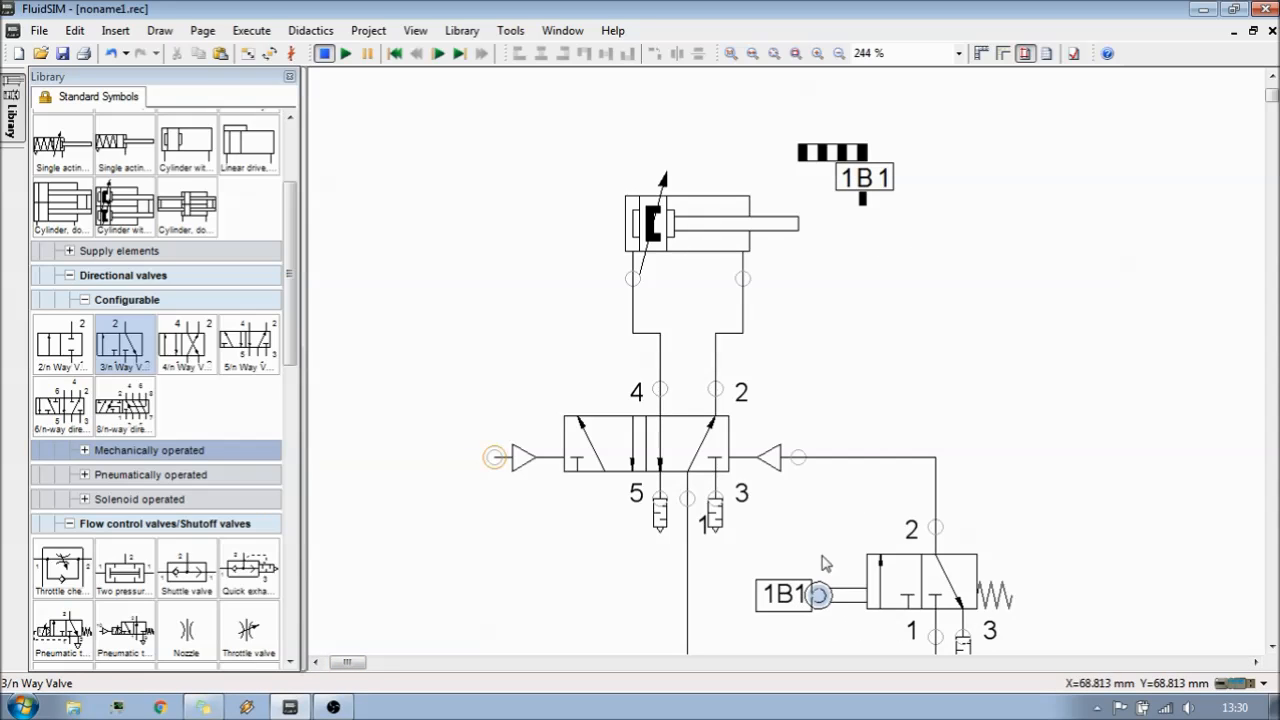
drag(797, 592, 867, 535)
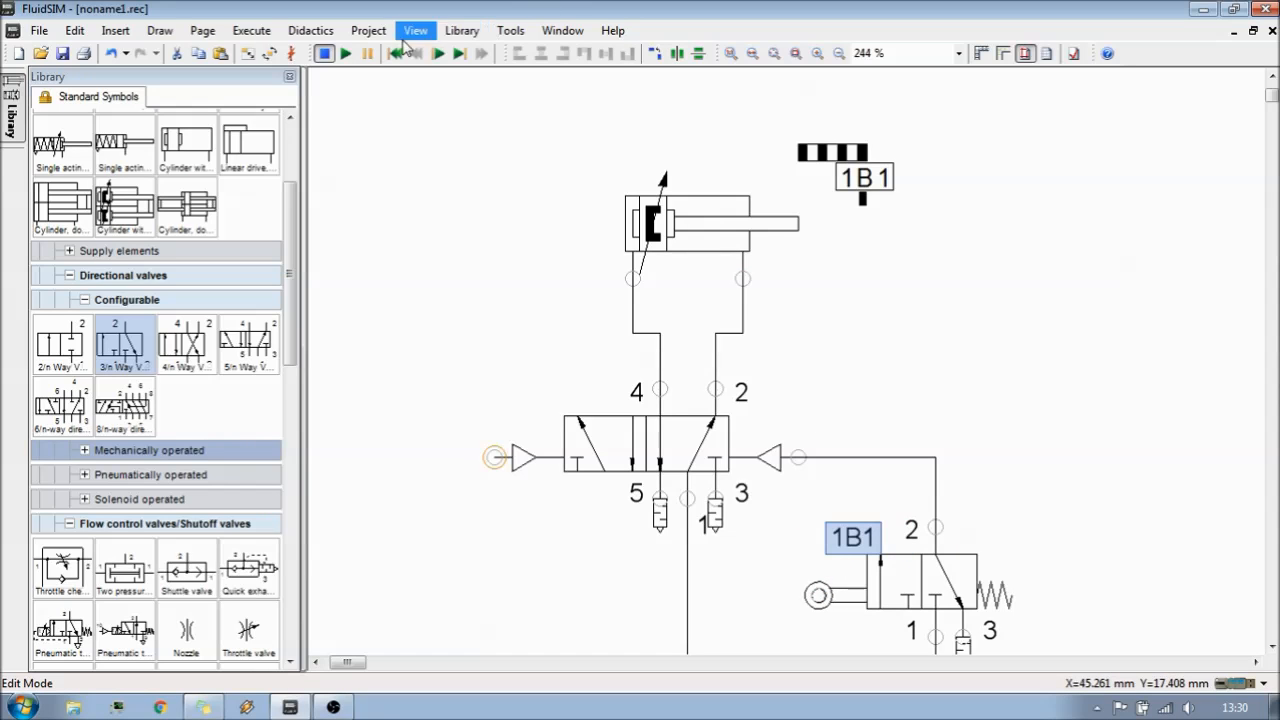
Step: Simulate the circuit despite the open pneumatic connector, try switching the 5/n way valve manually, and stop the simulation
click(345, 57)
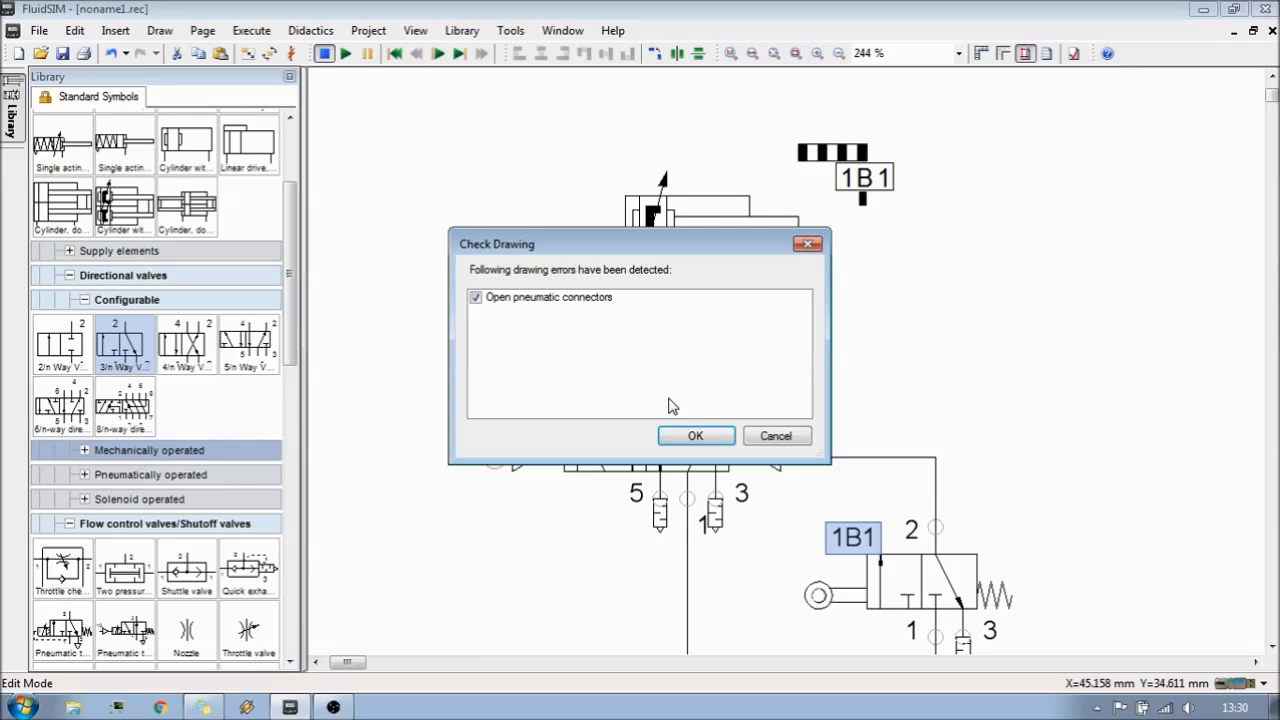
click(683, 435)
click(680, 422)
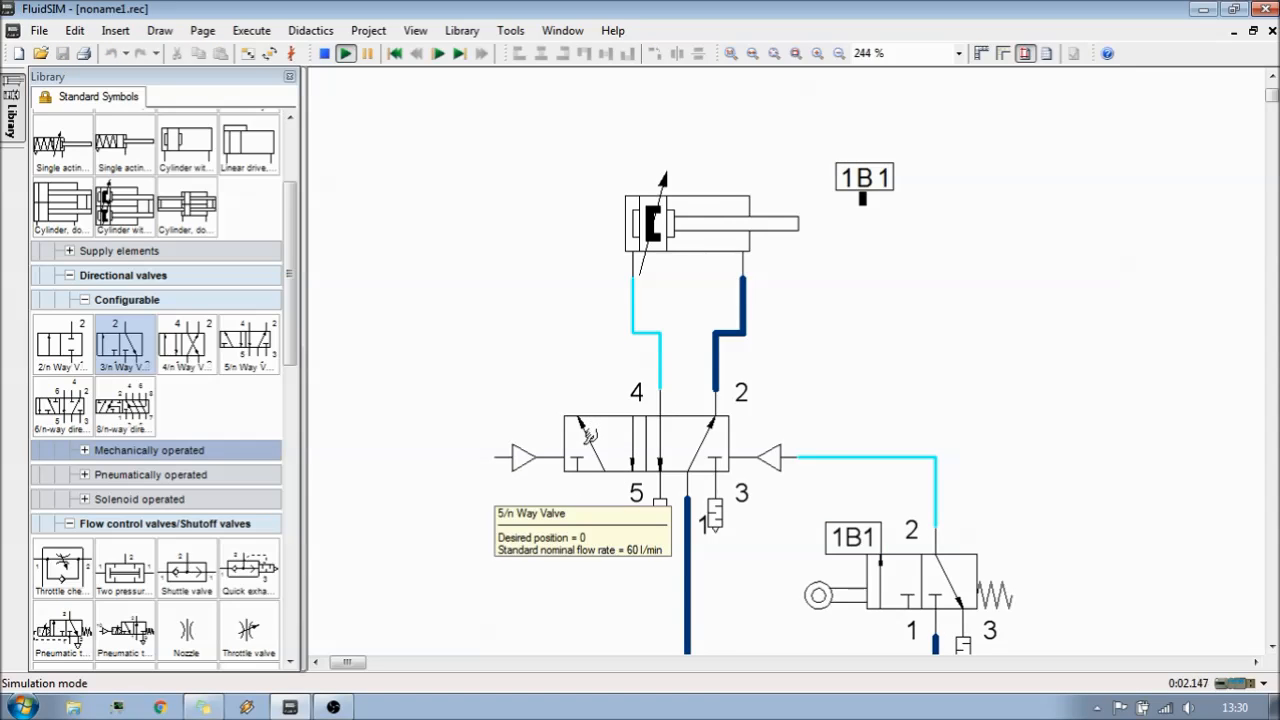
click(543, 444)
click(579, 444)
click(584, 449)
click(577, 451)
click(580, 449)
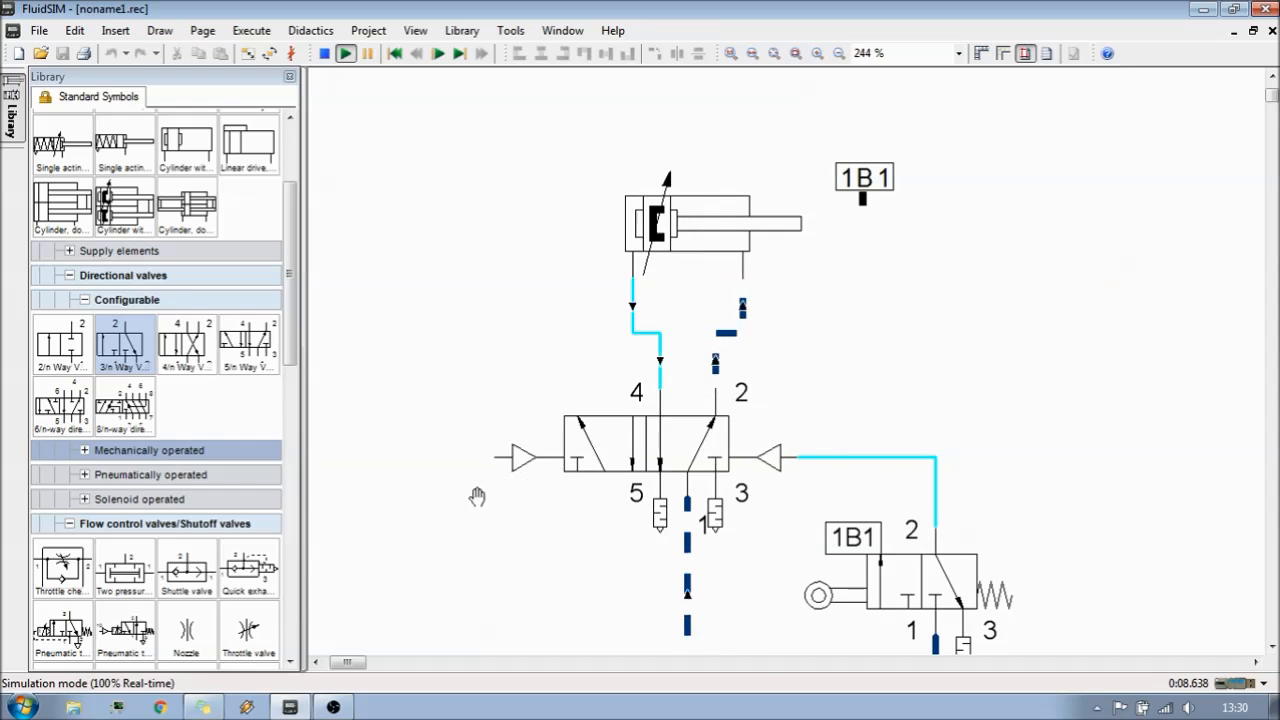
click(323, 55)
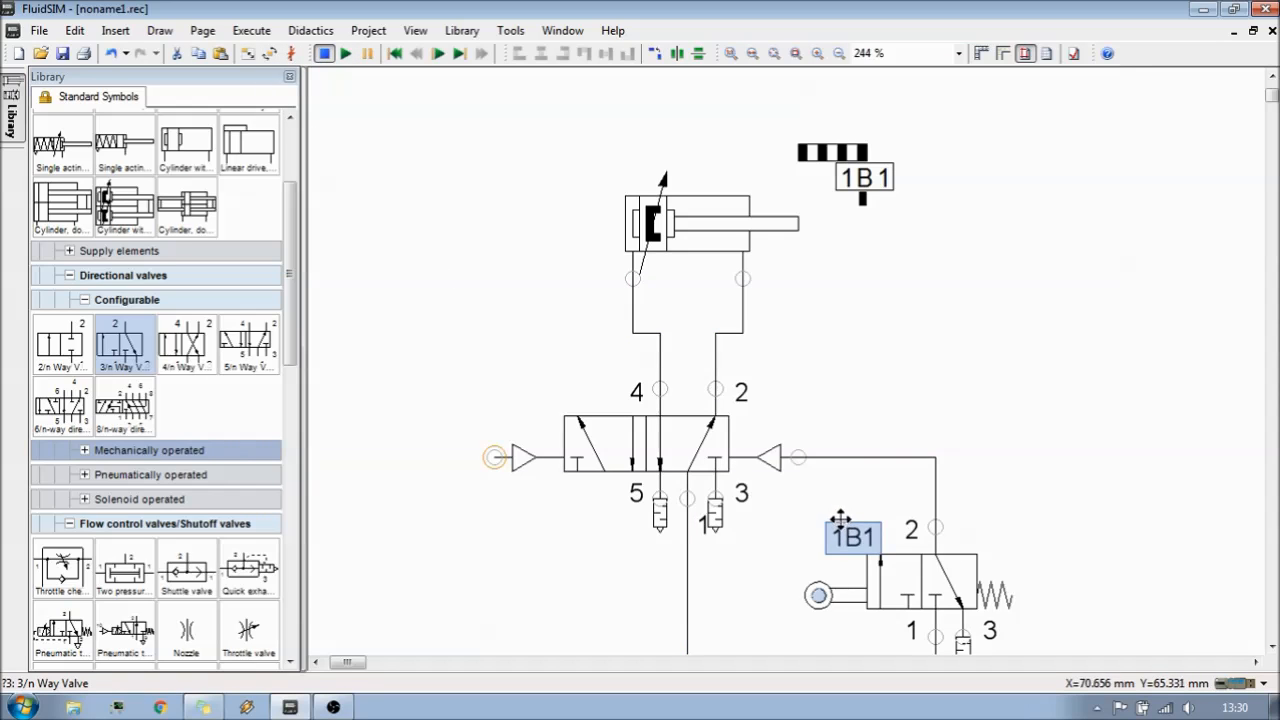
Step: Move the roller's 1B1 label slightly higher, clear of the 3/n way valve
drag(840, 517, 840, 494)
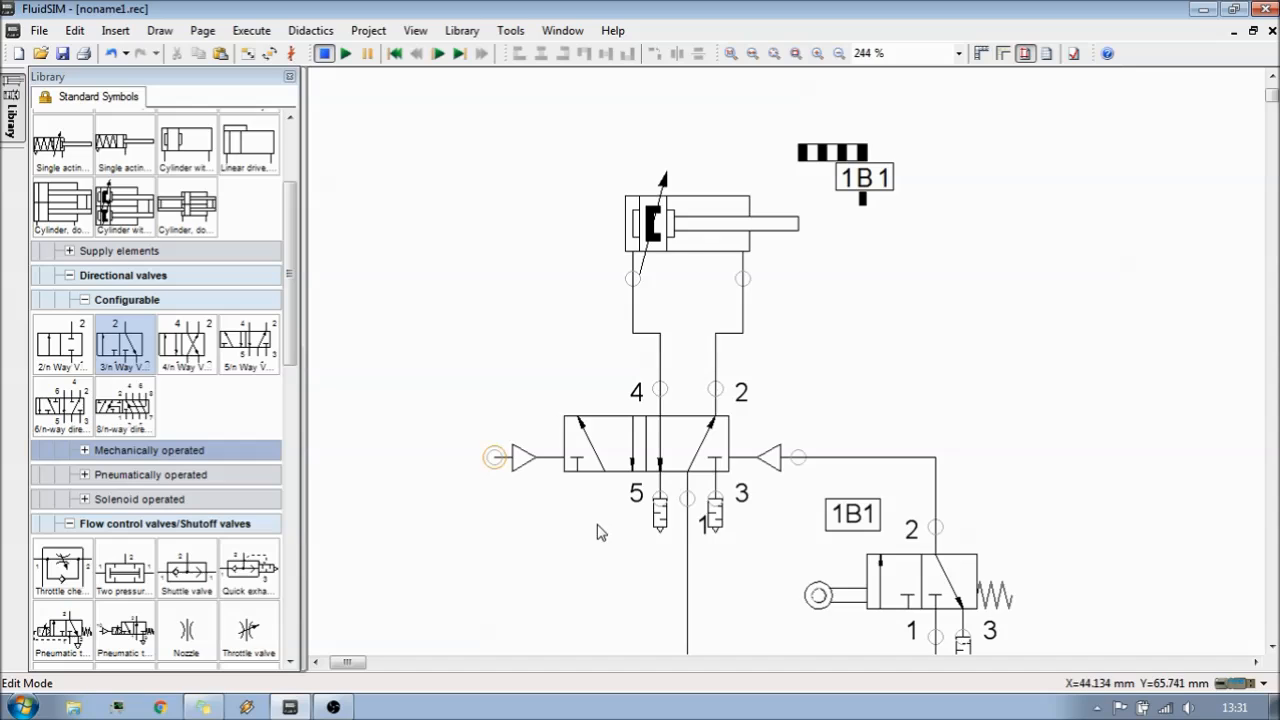
Step: Place a normally closed 3/2-way valve with pushbutton below and left of the 5/n valve, and connect its port 2 to the open pilot port
scroll(598, 531, down, 3)
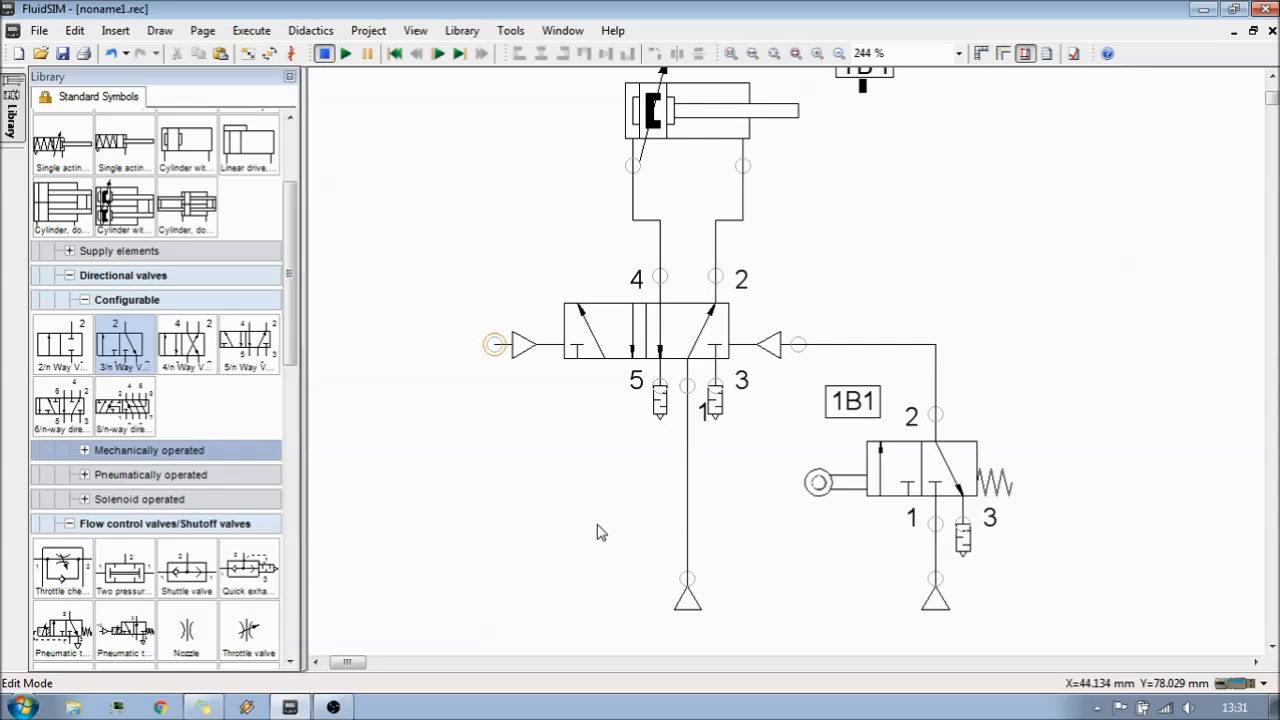
drag(342, 663, 336, 663)
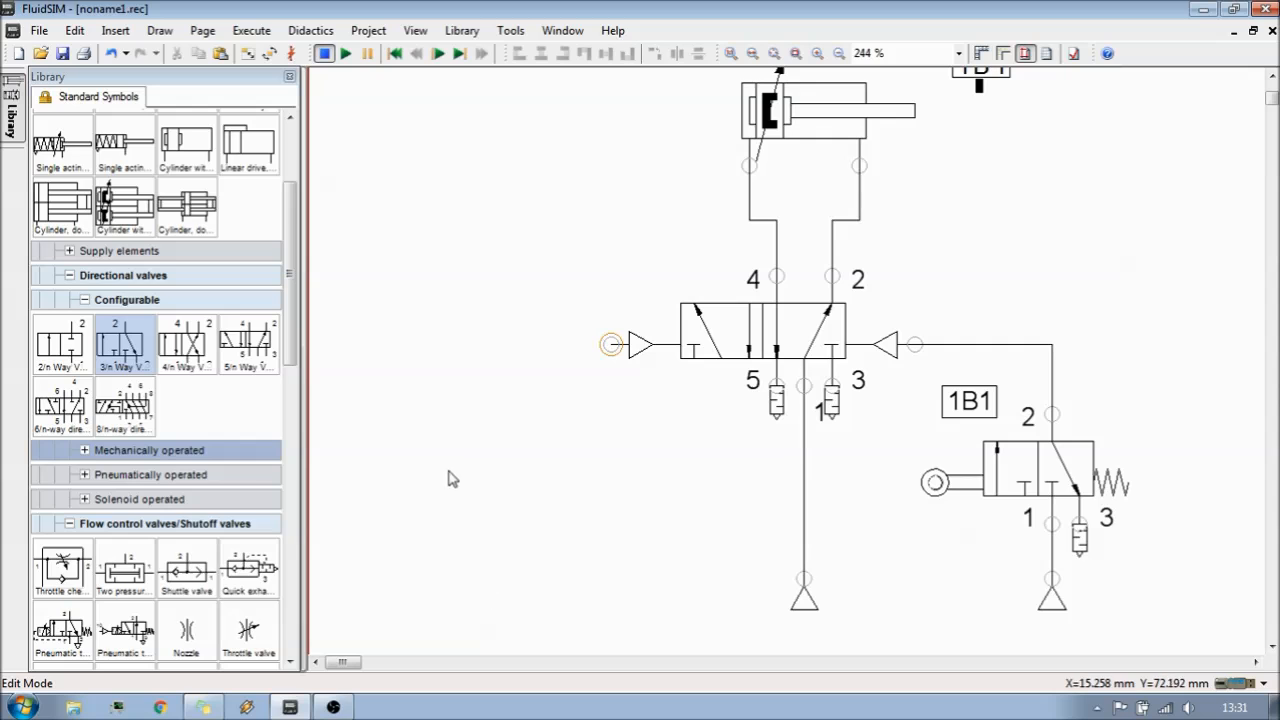
drag(294, 343, 294, 398)
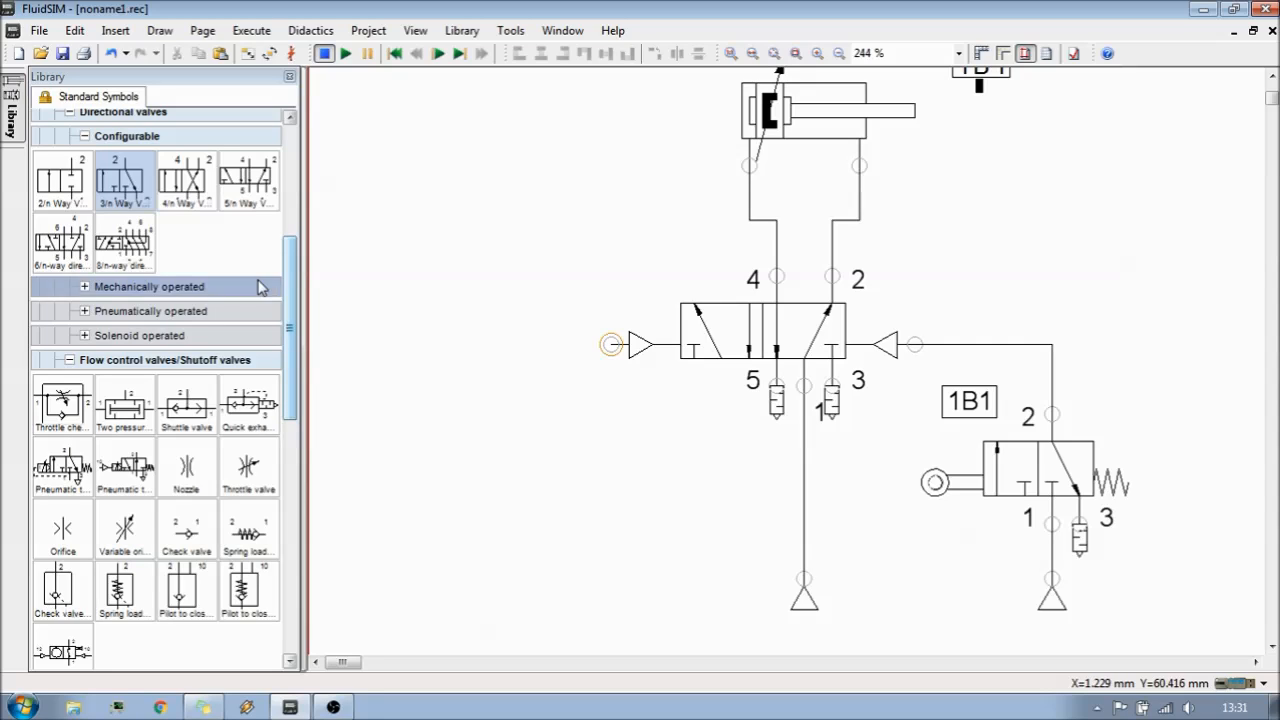
click(85, 287)
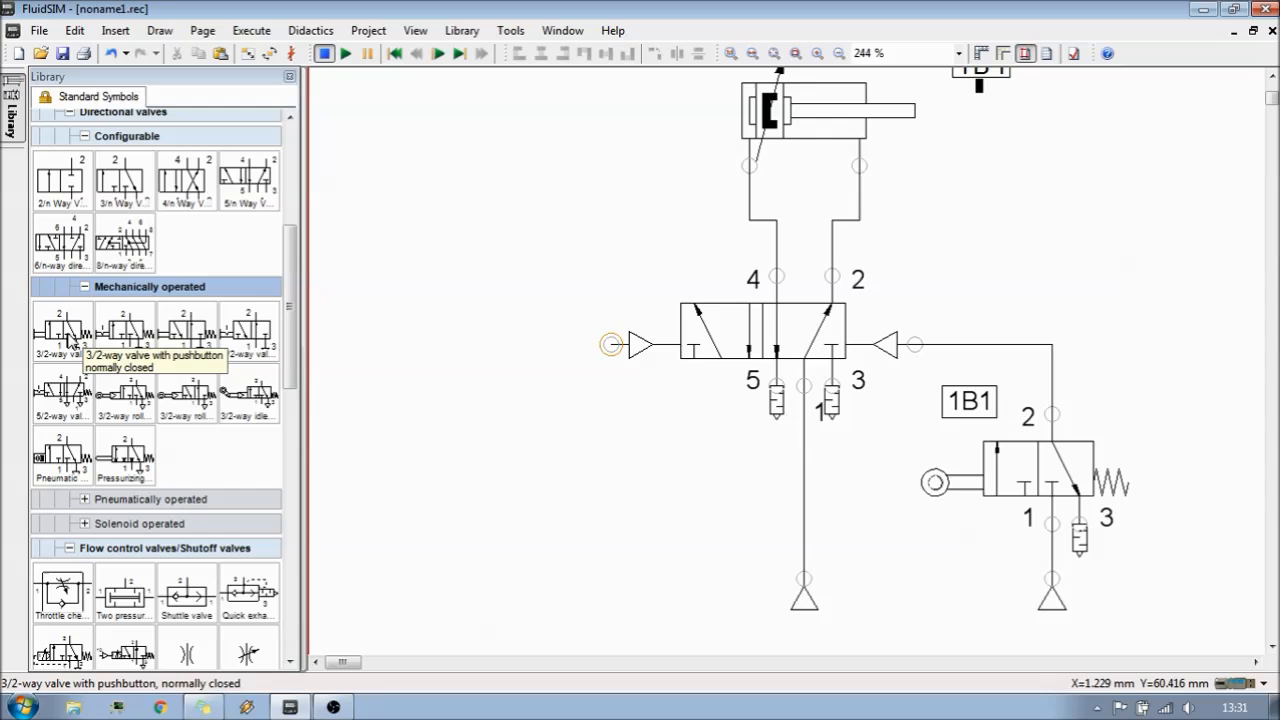
drag(68, 342, 527, 465)
click(597, 403)
drag(536, 413, 611, 347)
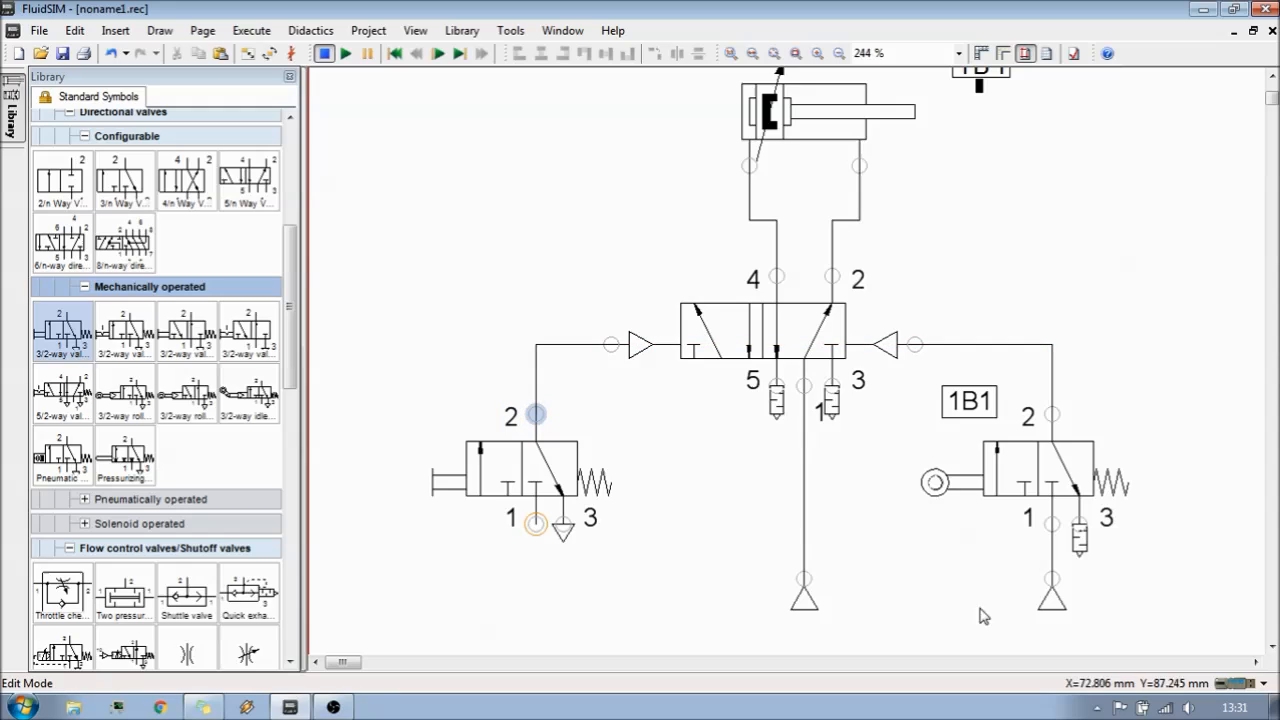
Step: Copy a compressed air supply below the pushbutton valve and connect it to that valve's port 1
click(1052, 594)
key(ctrl+c)
key(ctrl+v)
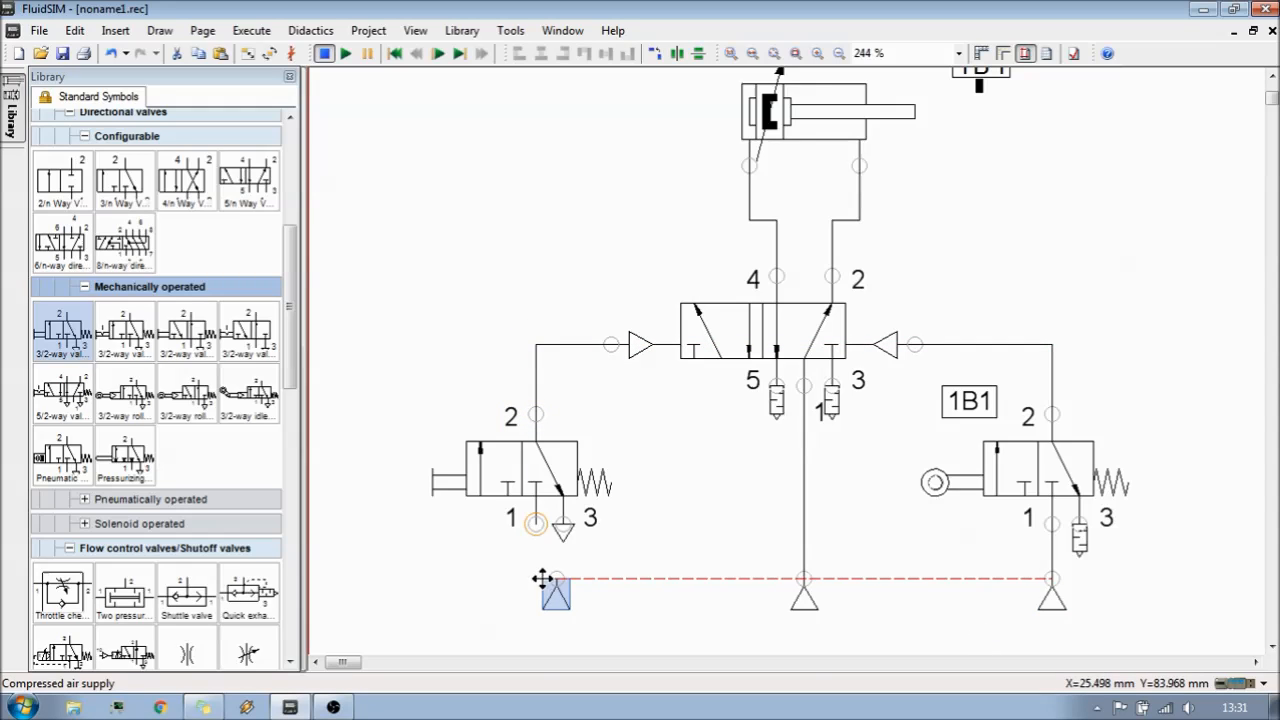
click(521, 572)
drag(537, 575, 536, 521)
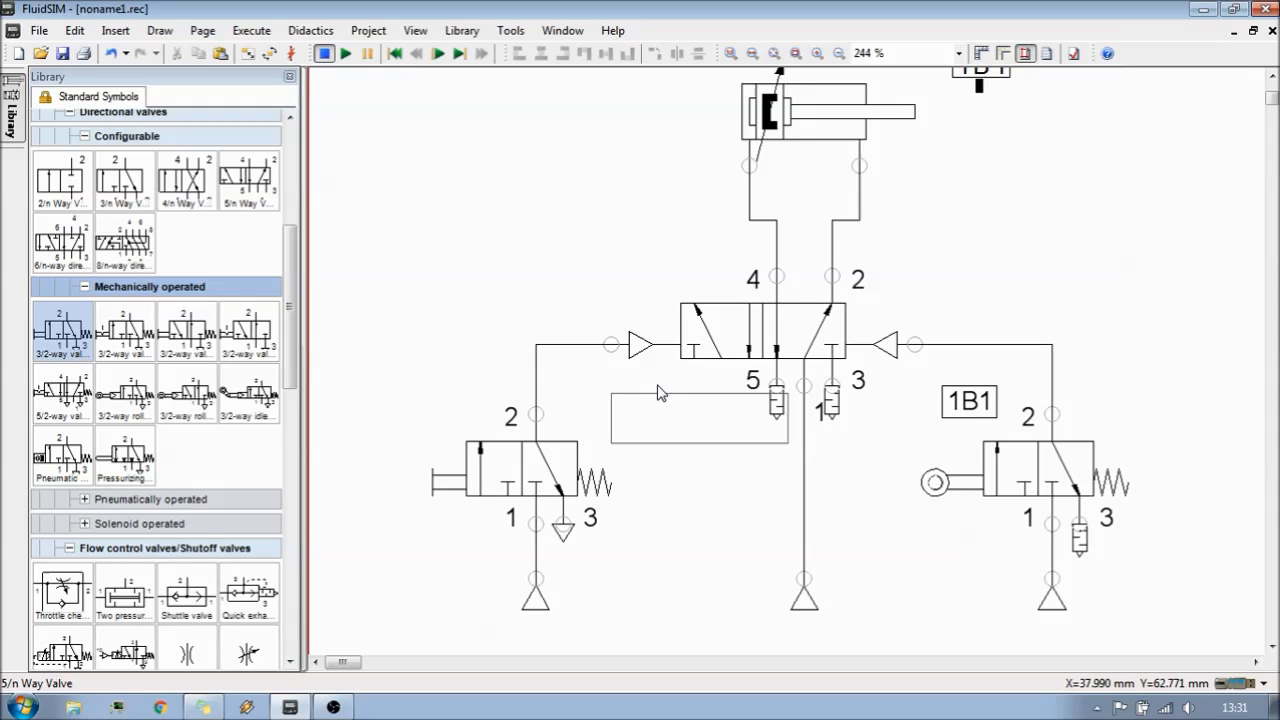
Step: Simulate the completed circuit, actuate the pushbutton valve repeatedly to cycle the cylinder, and stop the simulation
scroll(643, 451, down, 2)
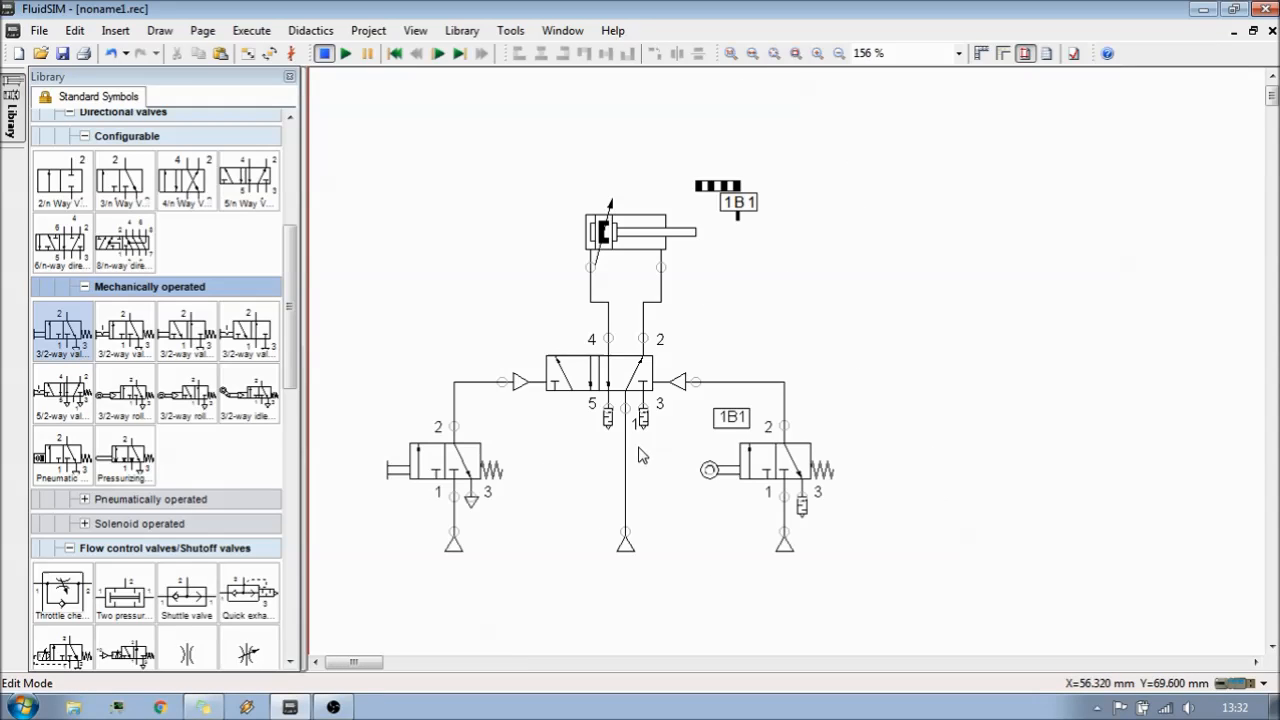
click(345, 53)
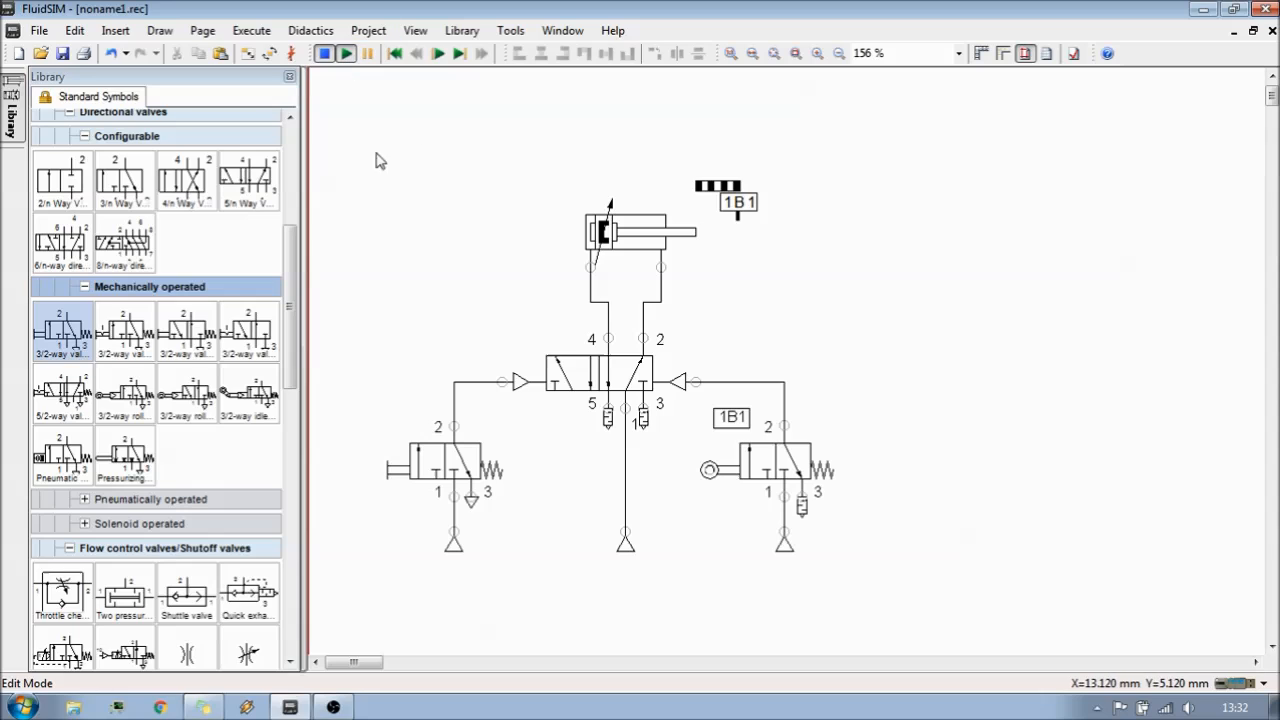
click(457, 465)
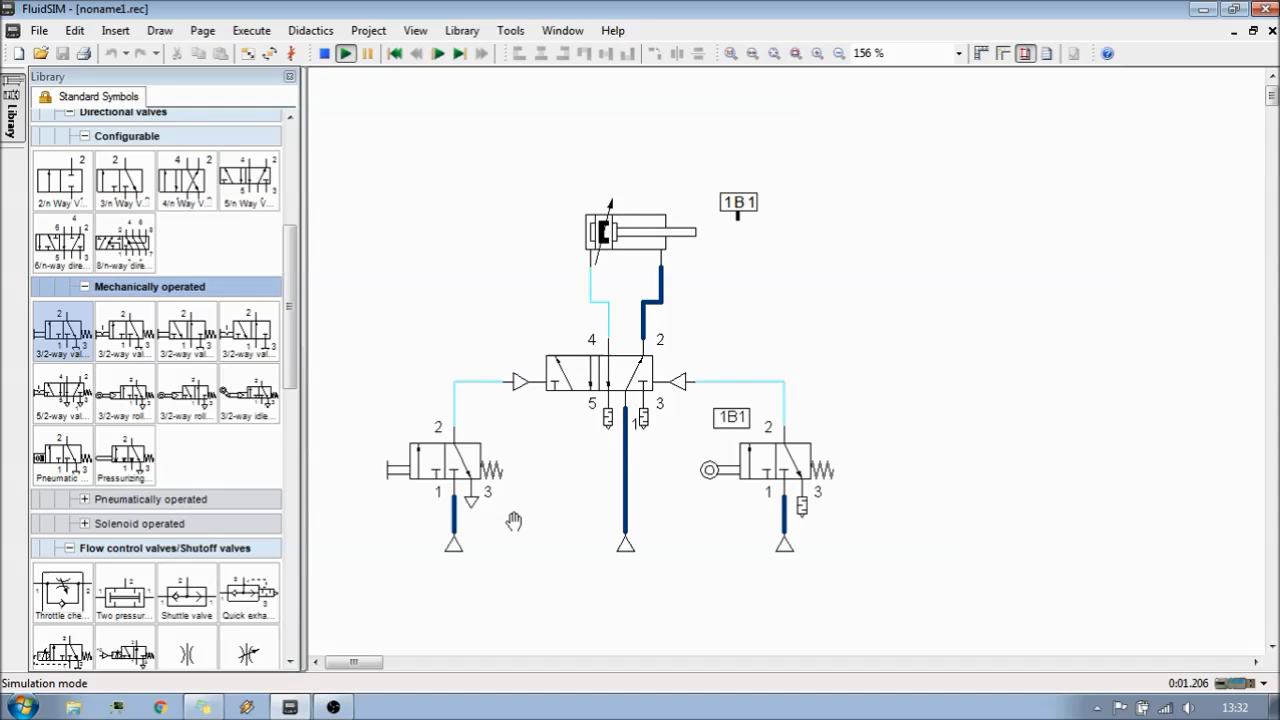
click(456, 460)
click(451, 467)
click(437, 478)
click(416, 461)
click(454, 469)
click(441, 472)
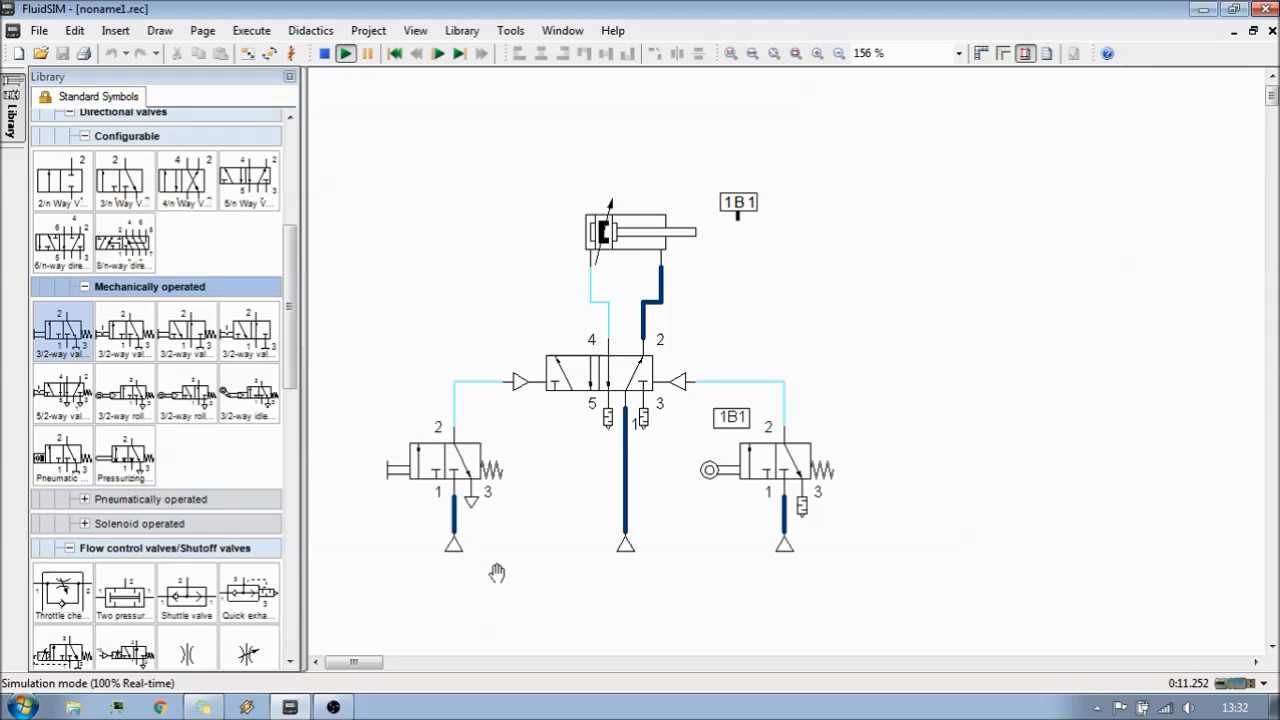
click(457, 478)
click(324, 53)
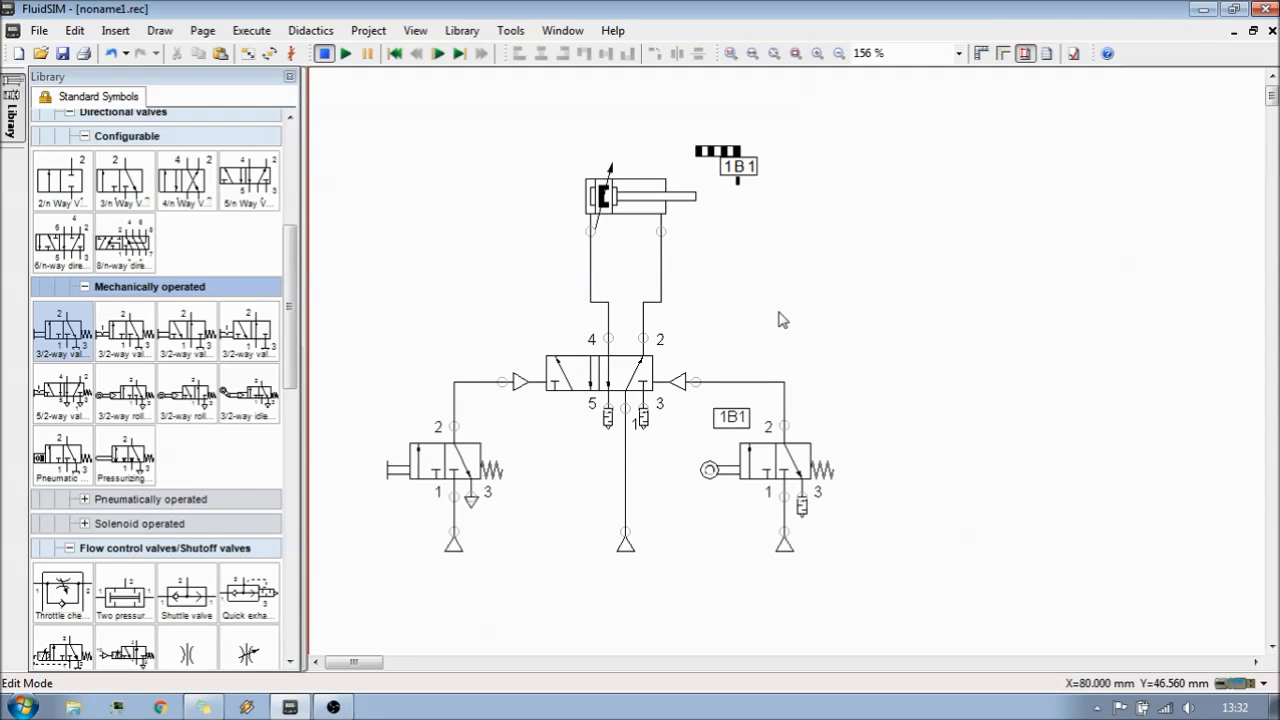
Step: Place a throttle check valve from the flow control valves in the free area beside the cylinder lines
click(97, 287)
click(86, 137)
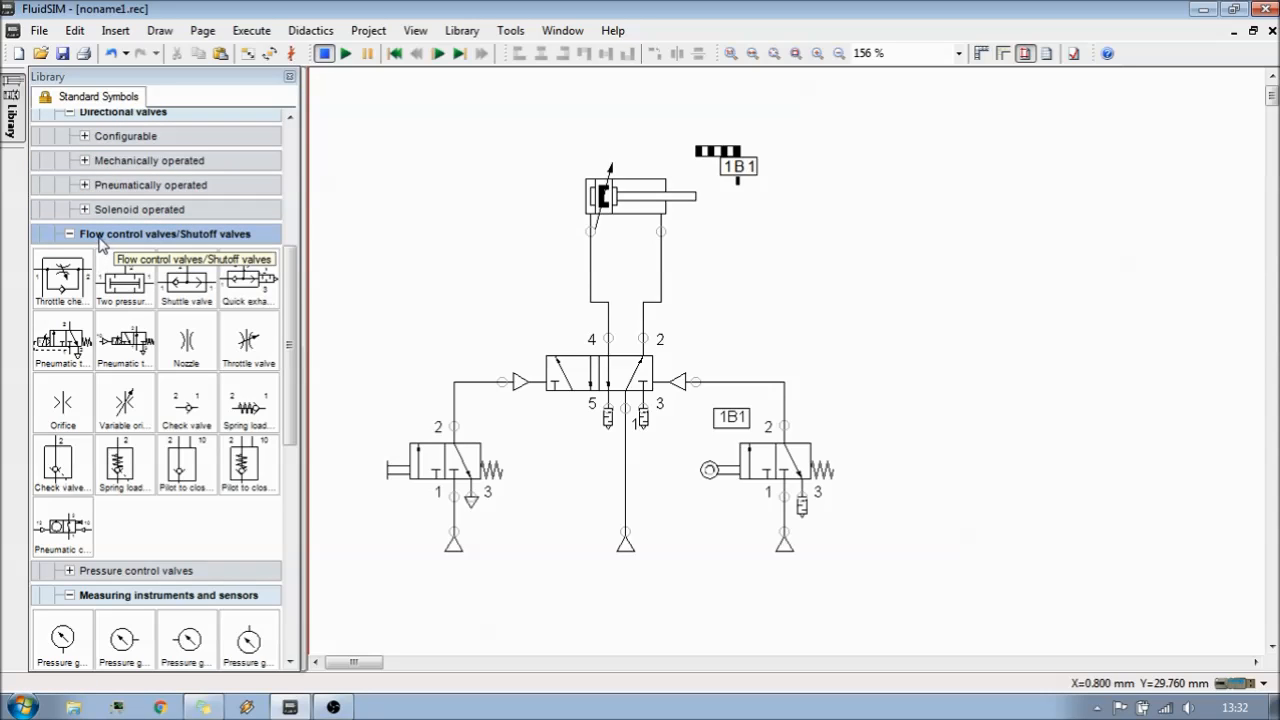
click(71, 596)
click(70, 619)
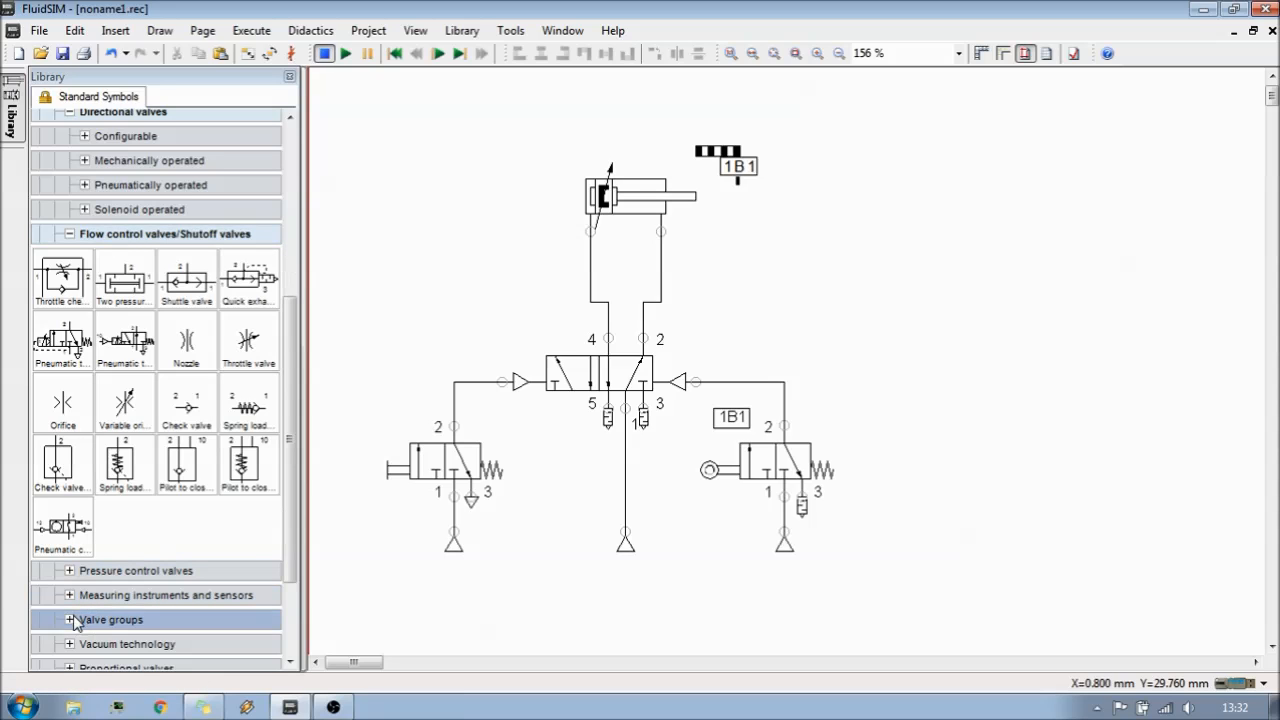
click(74, 290)
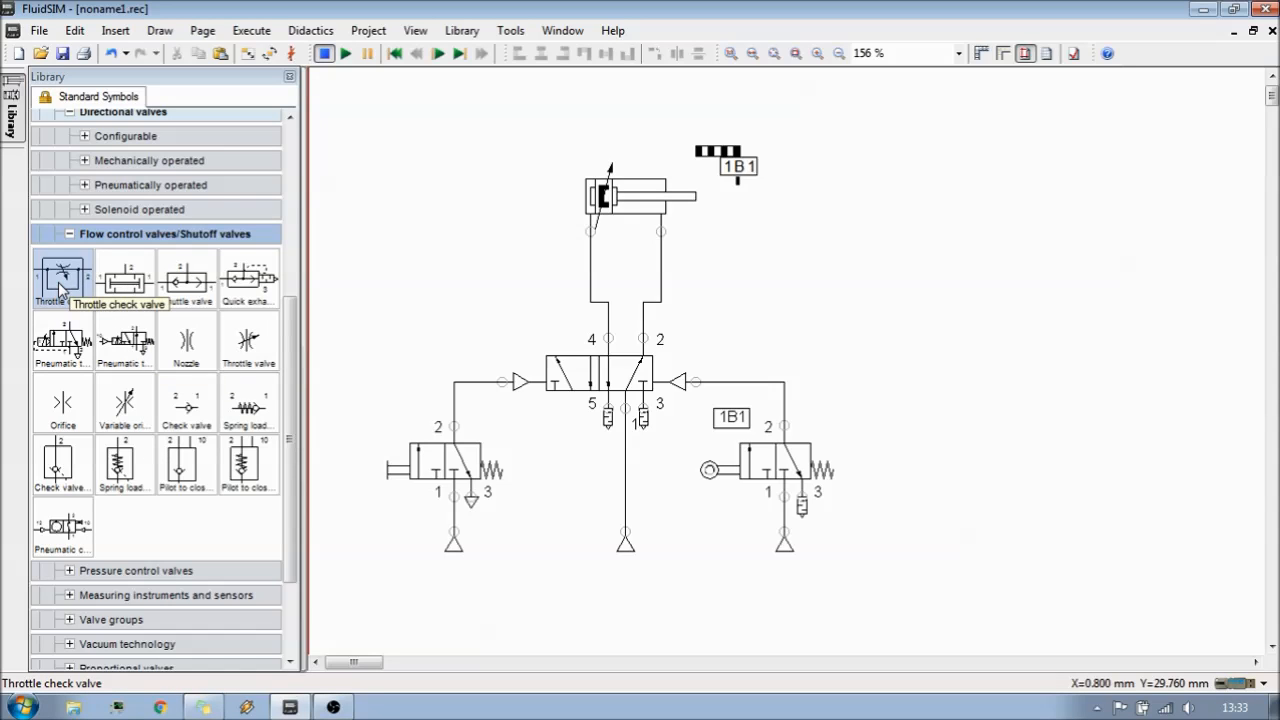
drag(62, 283, 791, 290)
click(930, 368)
click(889, 360)
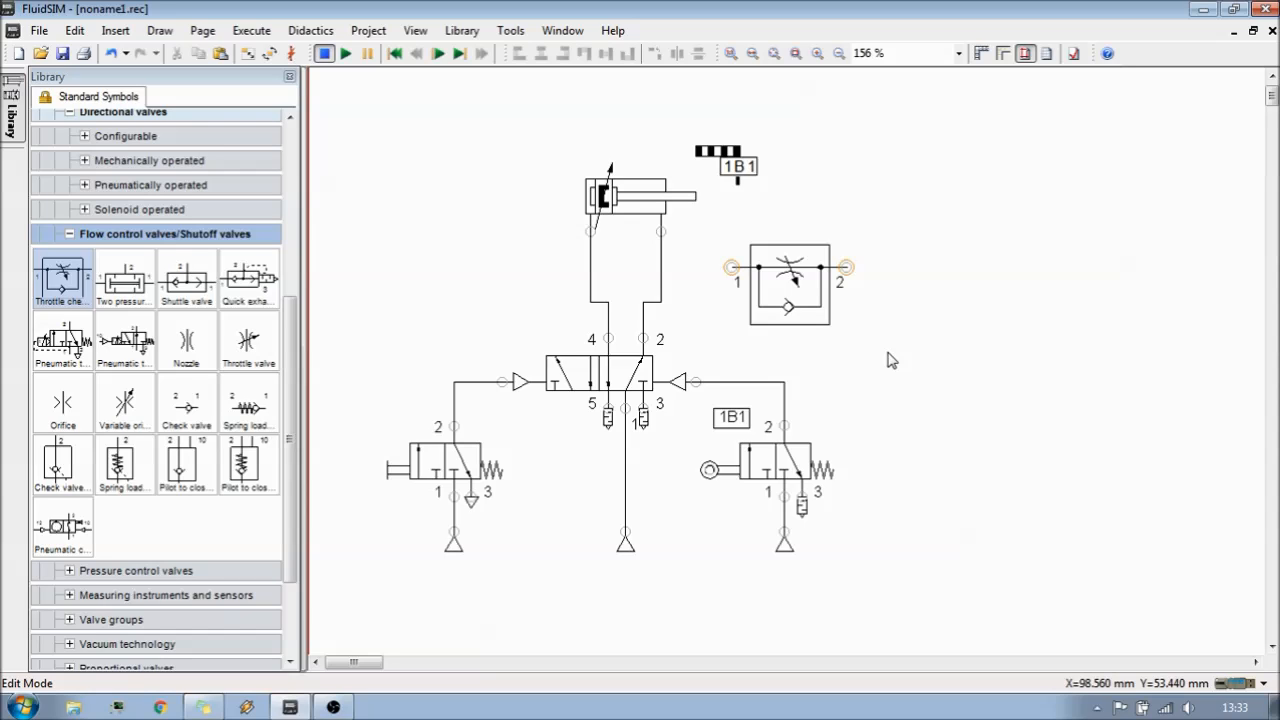
drag(790, 285, 756, 282)
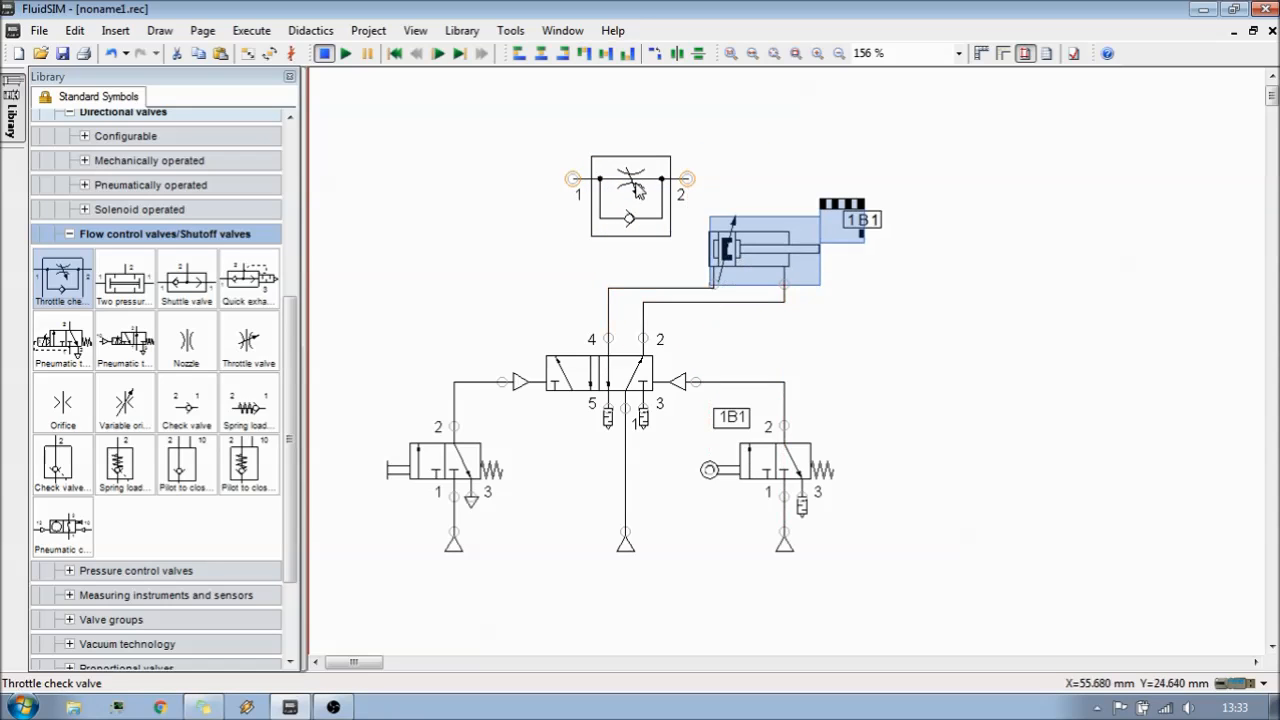
drag(638, 190, 946, 331)
mouse_move(773, 242)
mouse_down()
mouse_move(640, 224)
mouse_move(597, 302)
mouse_up()
drag(633, 218, 634, 199)
drag(938, 329, 815, 276)
click(955, 341)
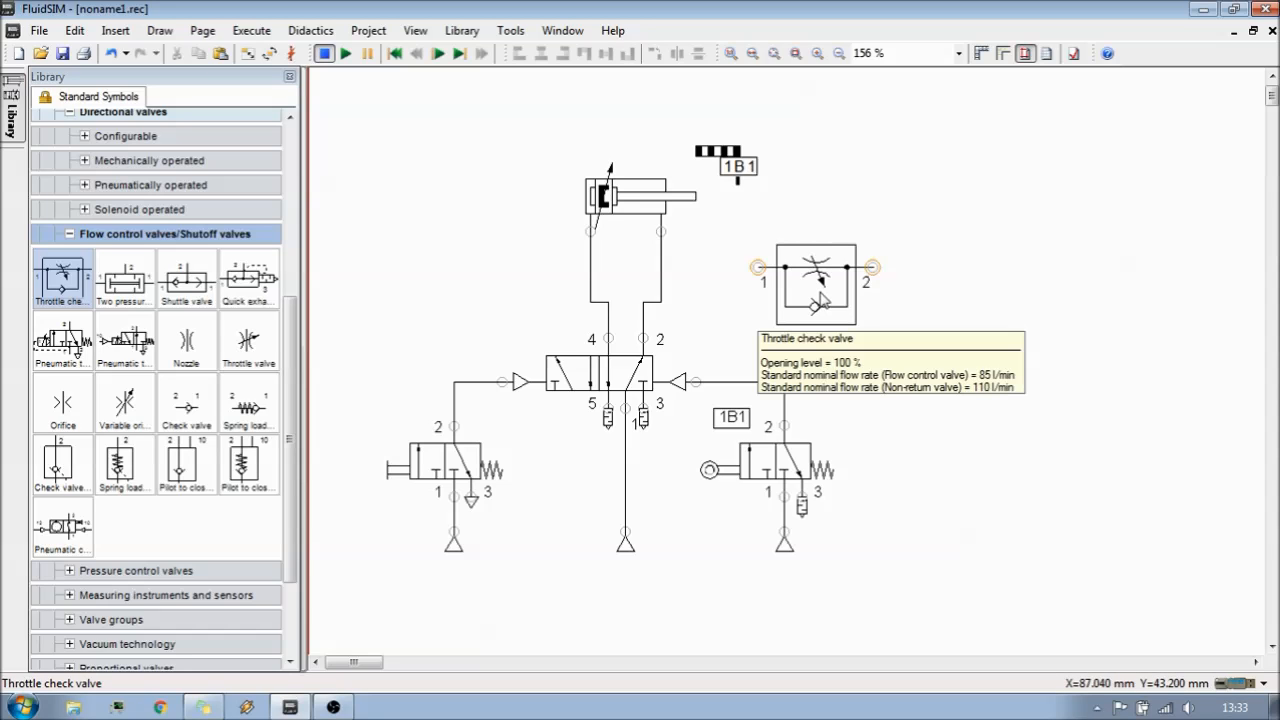
Step: Scale the throttle check valve to 0,5 in both x and y through its drawing properties
double_click(820, 302)
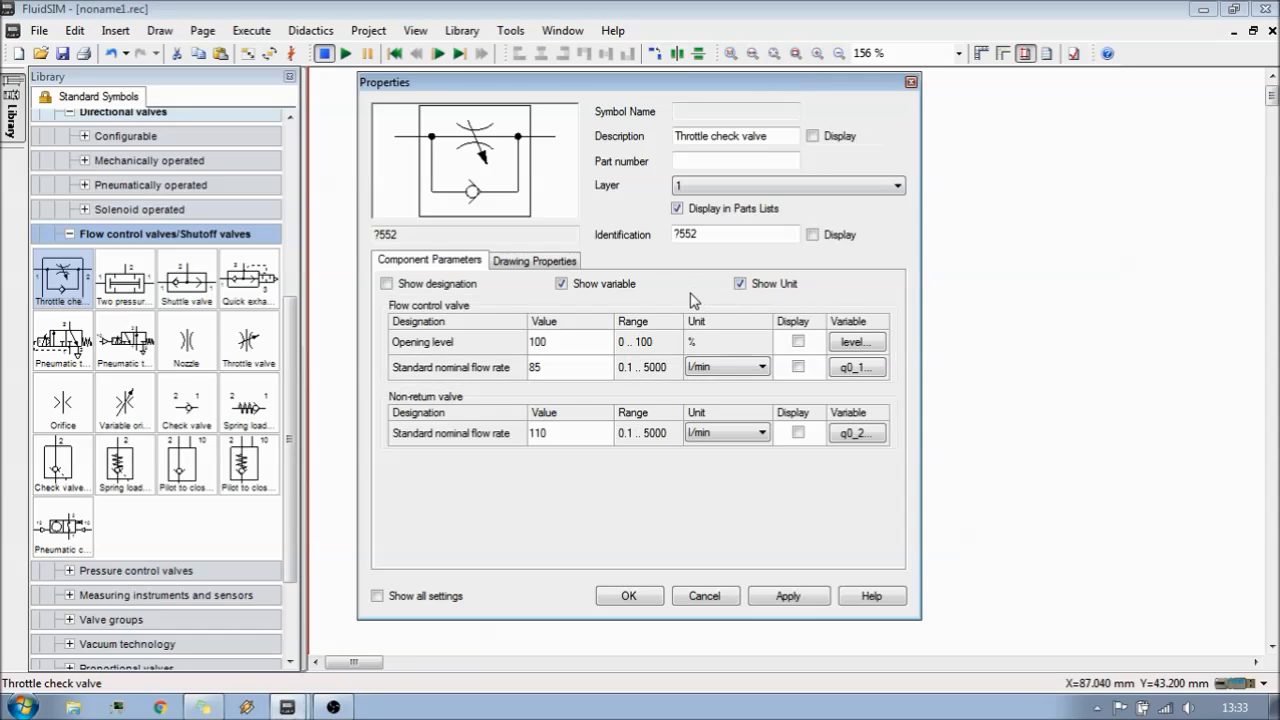
click(545, 262)
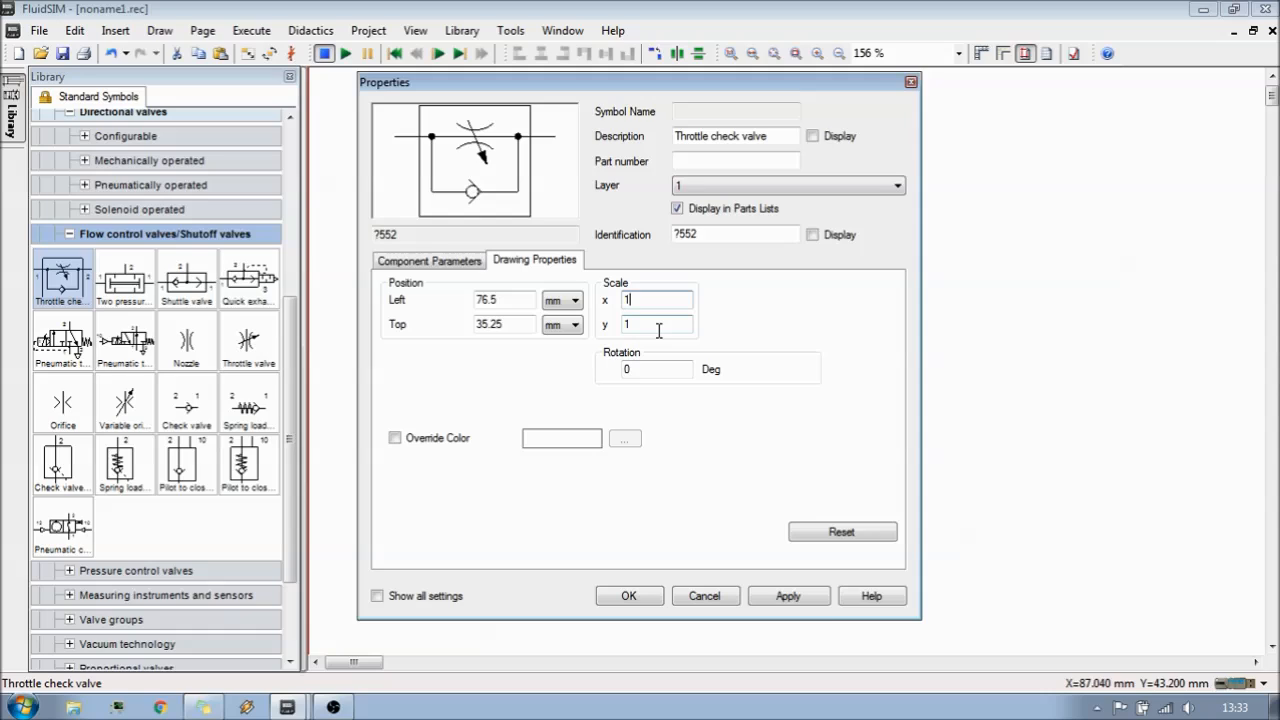
drag(652, 300, 606, 324)
text(0,50,5)
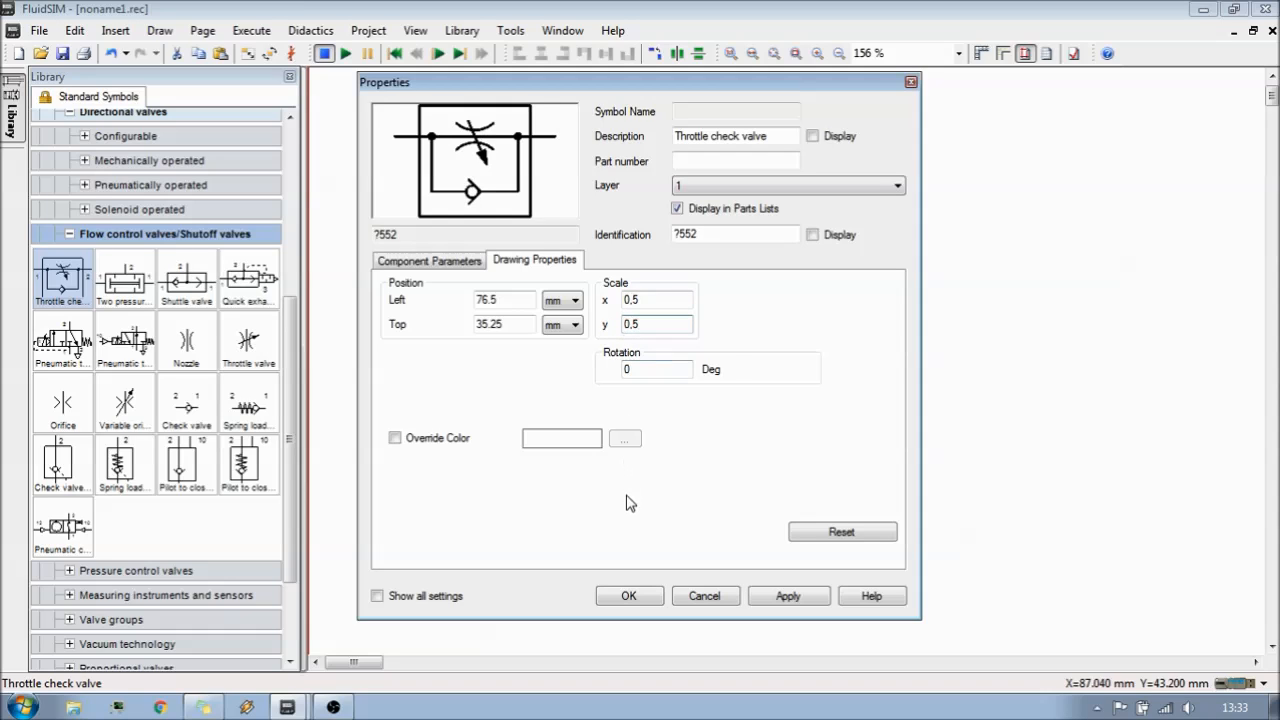
click(652, 367)
click(628, 598)
click(870, 408)
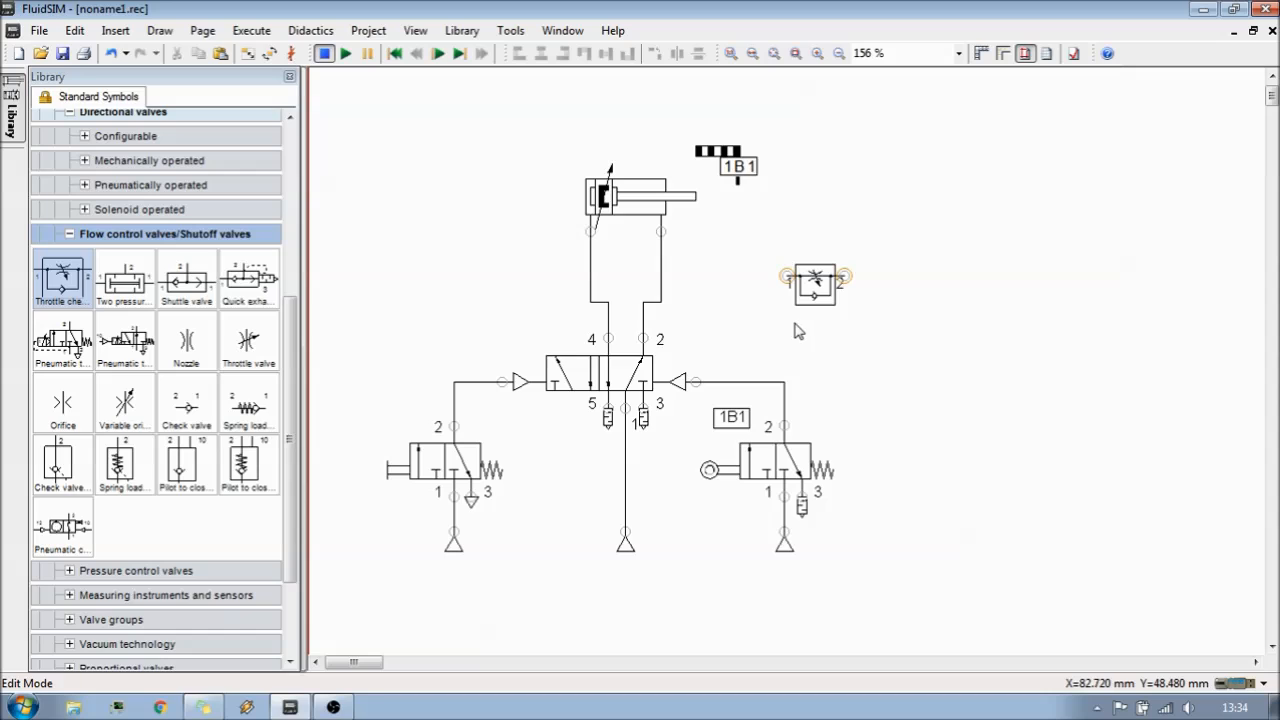
Step: Rotate the throttle check valve by 270° and inspect the orientation of its non-return valve
mouse_move(815, 285)
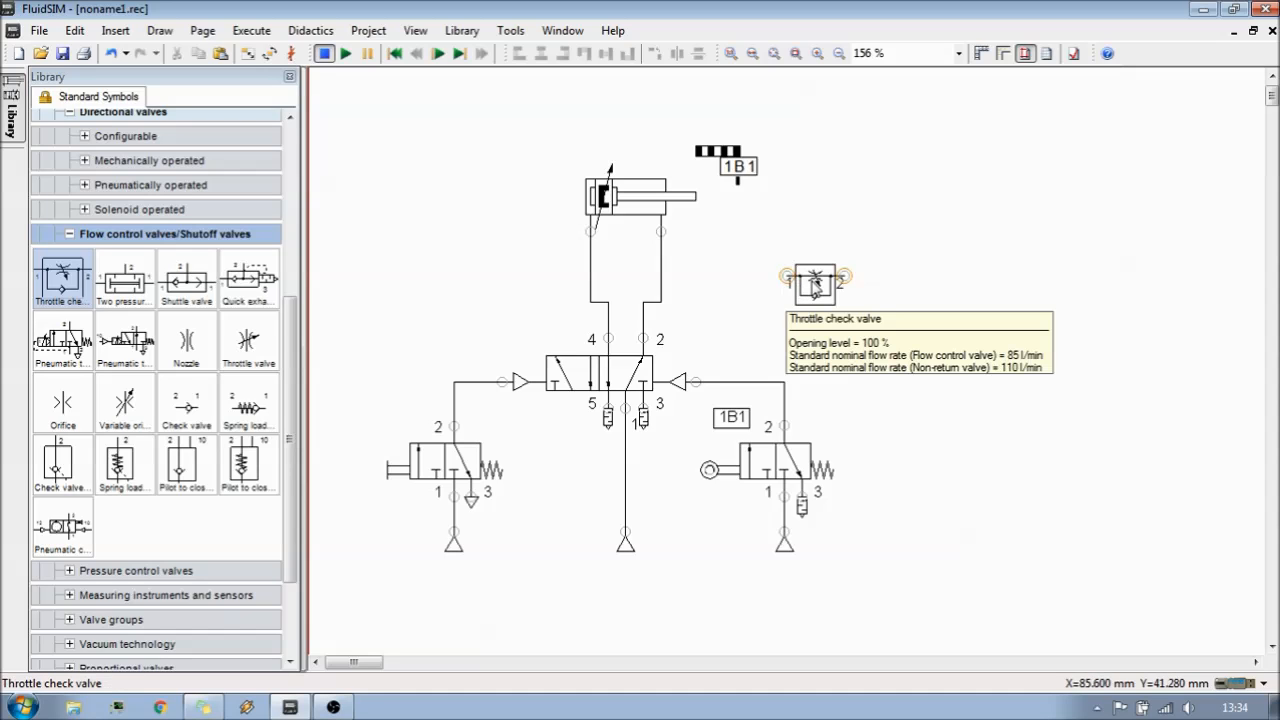
click(815, 285)
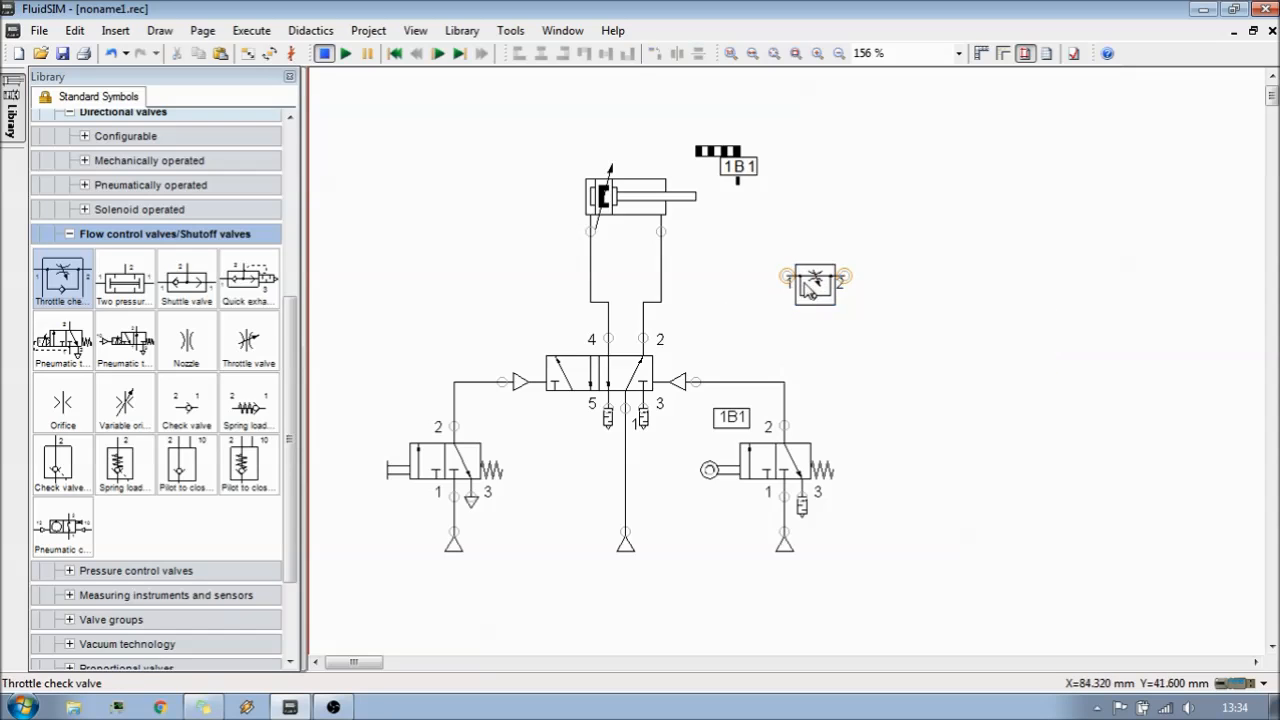
right_click(815, 285)
click(815, 285)
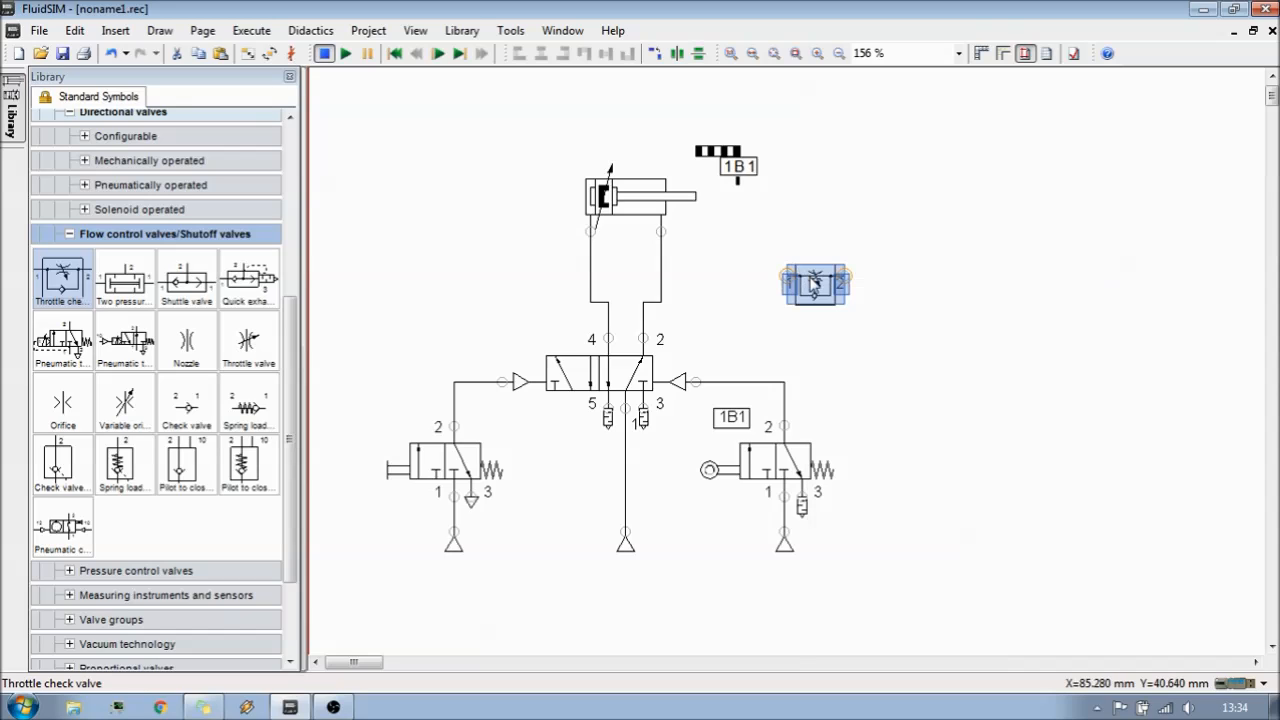
right_click(815, 285)
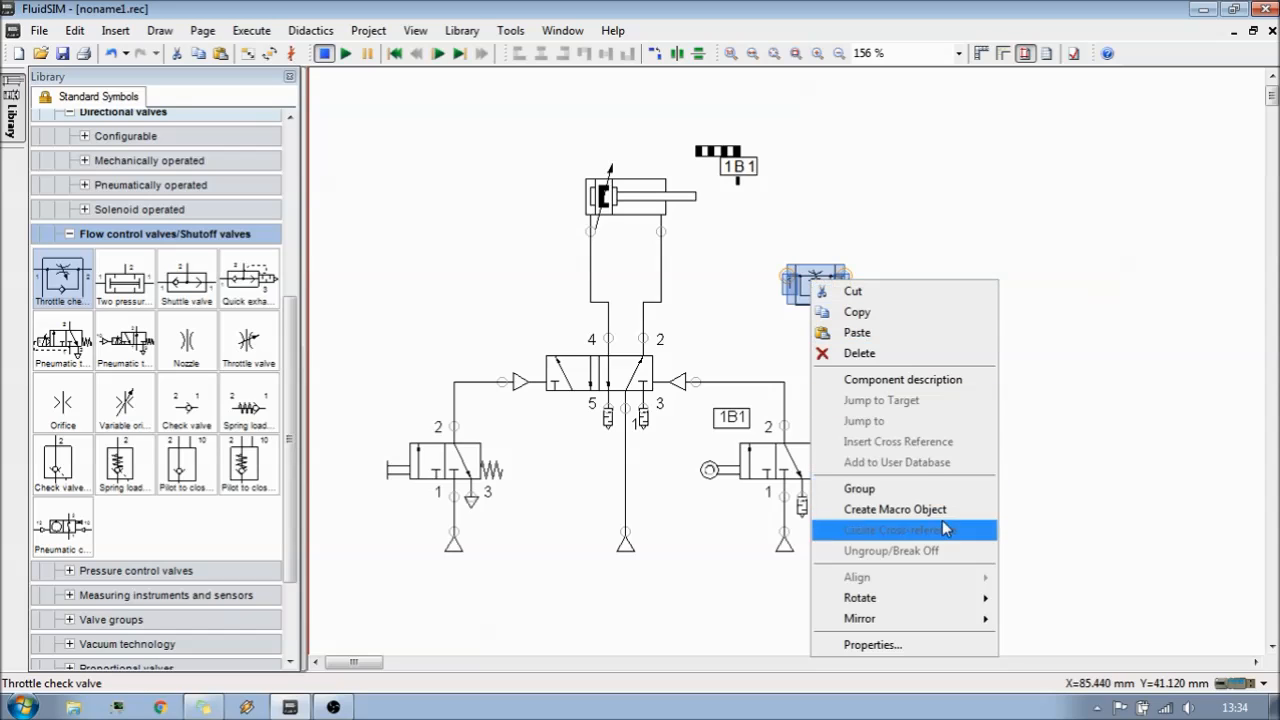
mouse_move(948, 600)
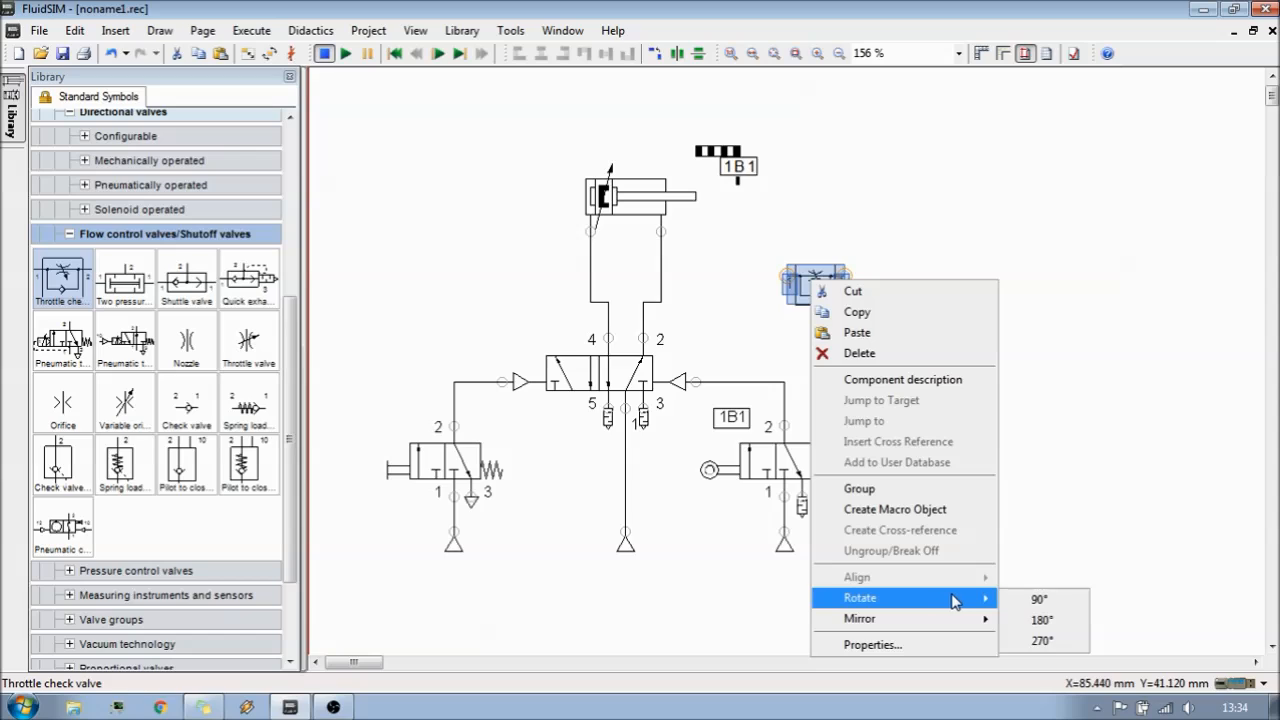
click(1042, 640)
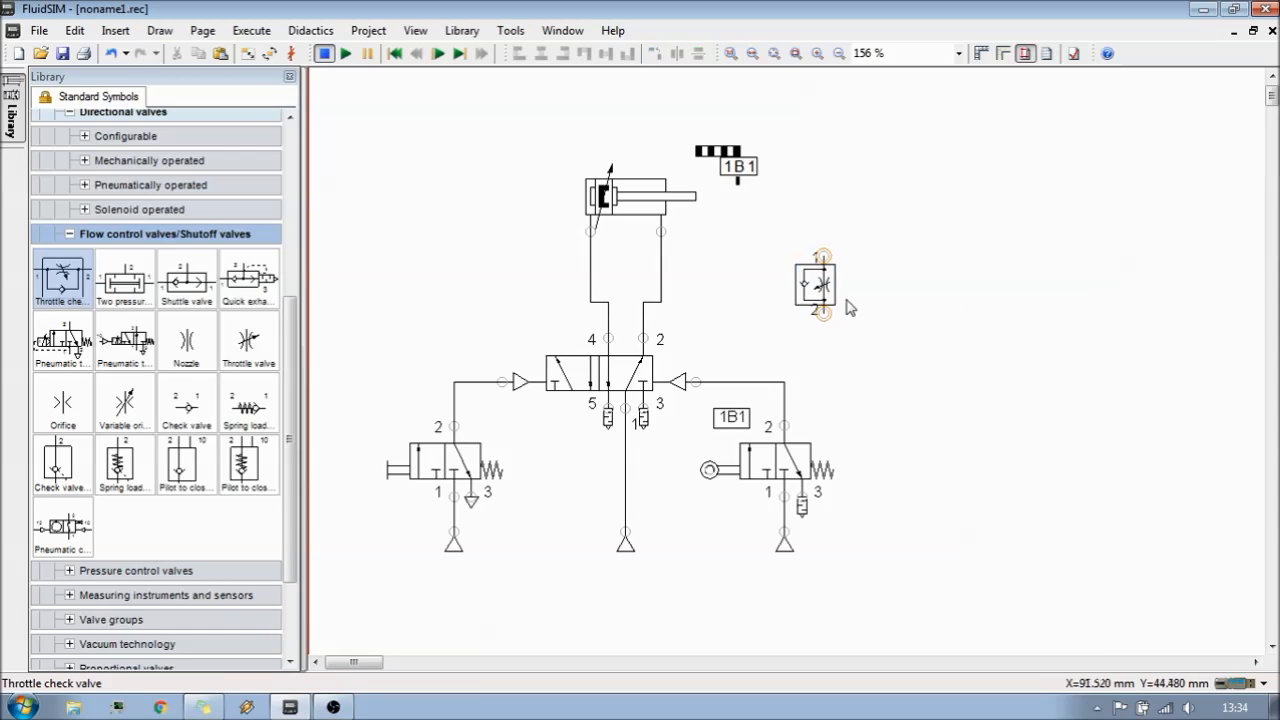
scroll(843, 294, up, 5)
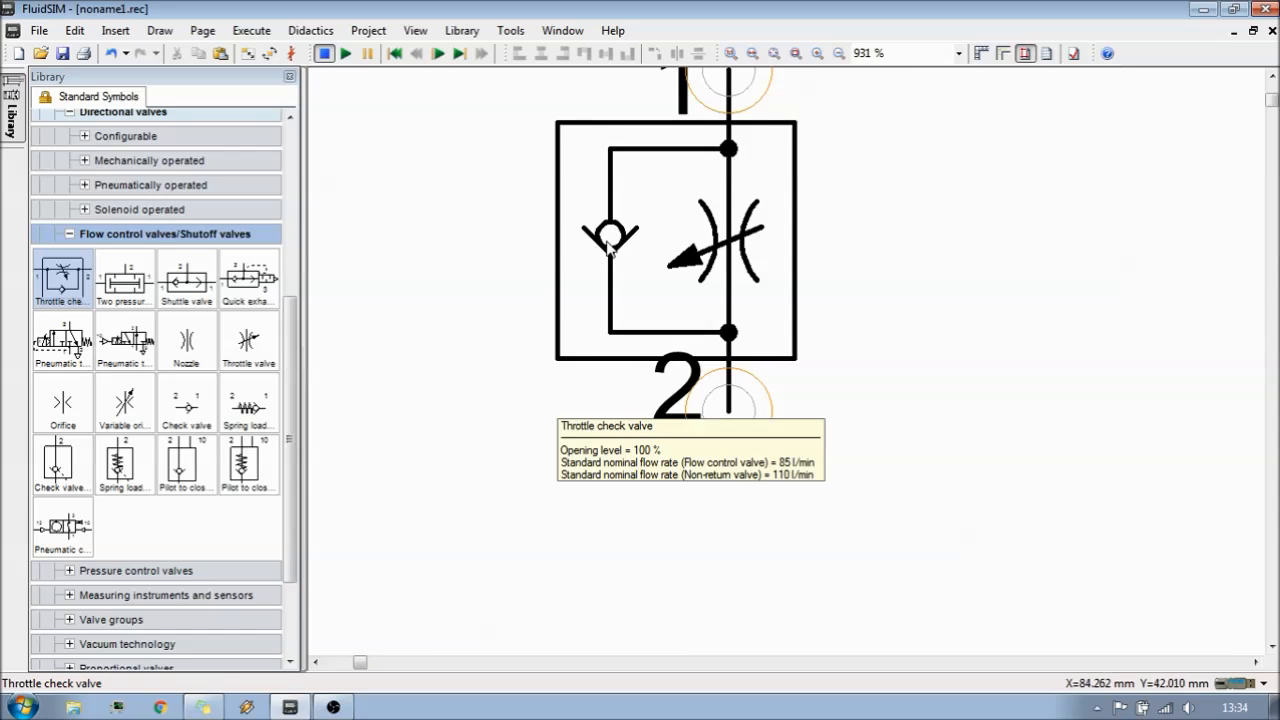
scroll(607, 248, up, 1)
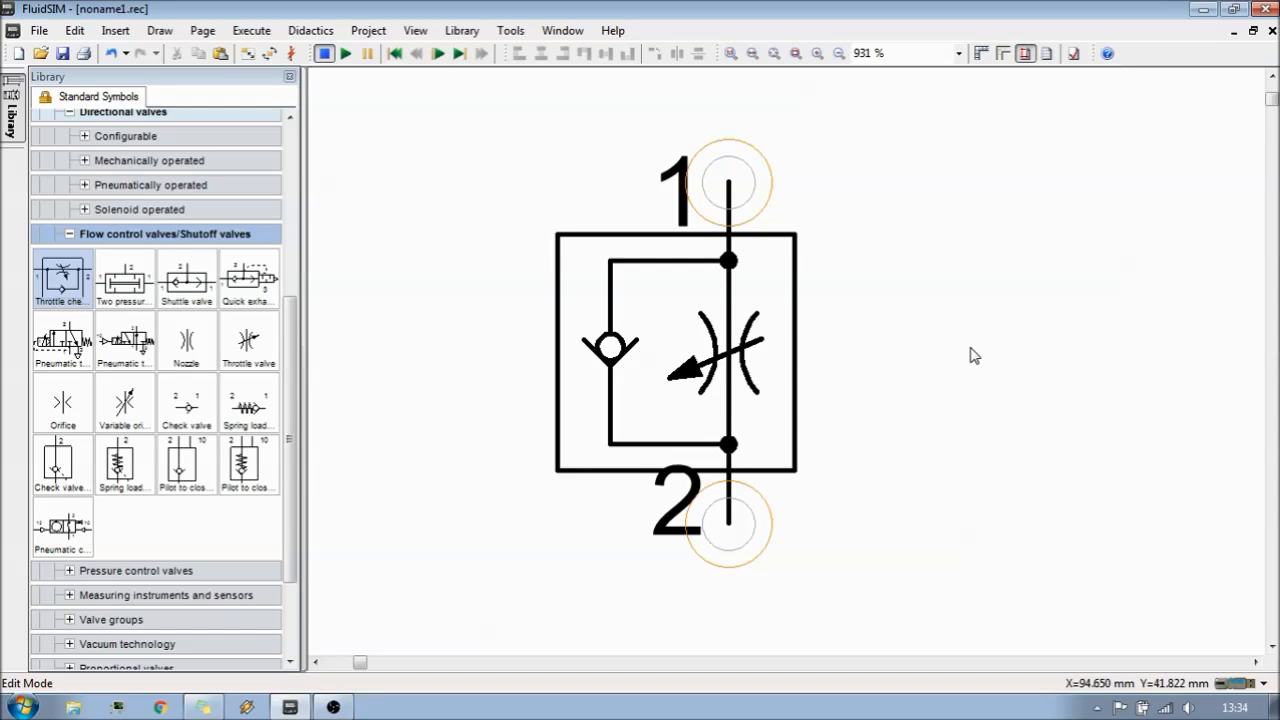
Step: Delete both pneumatic lines between the cylinder ports and the 5/2-way valve's ports 4 and 2
scroll(973, 355, down, 5)
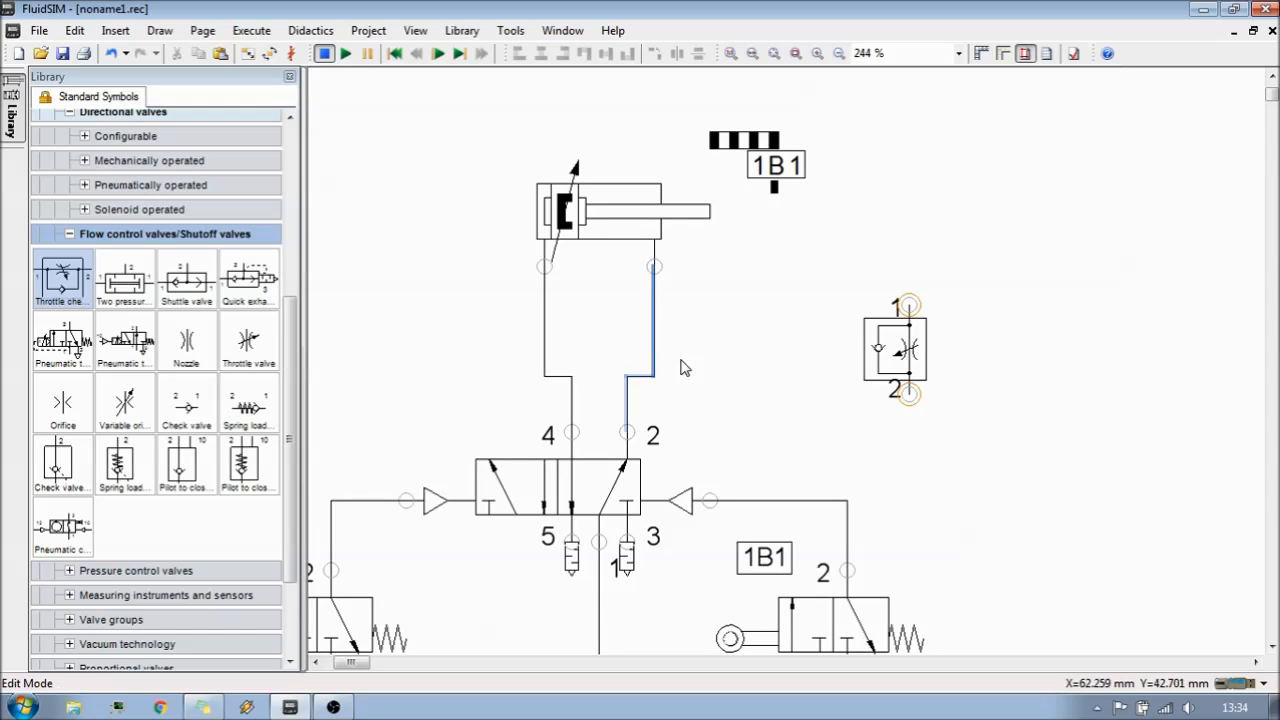
key(Delete)
click(544, 369)
key(Delete)
Step: Place the throttle check valve below the cylinder's rear port and a copy of it below the rod-side port
drag(906, 345, 540, 328)
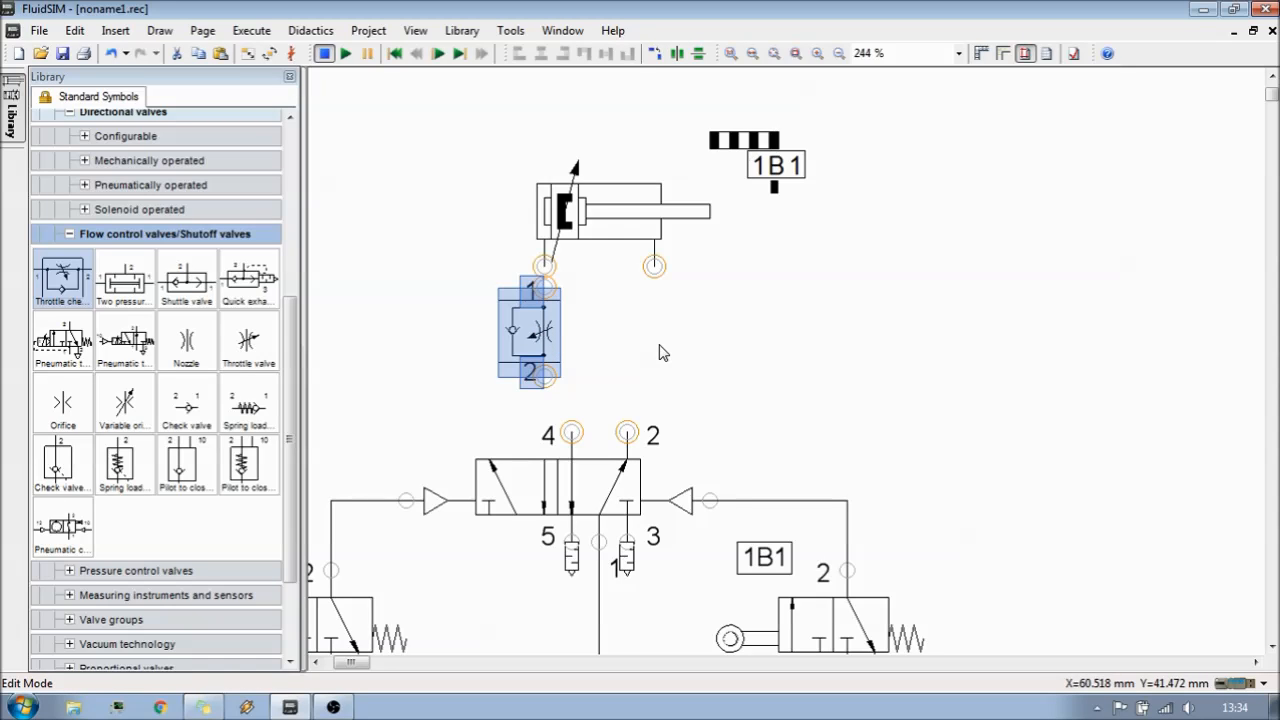
key(ctrl+v)
click(555, 277)
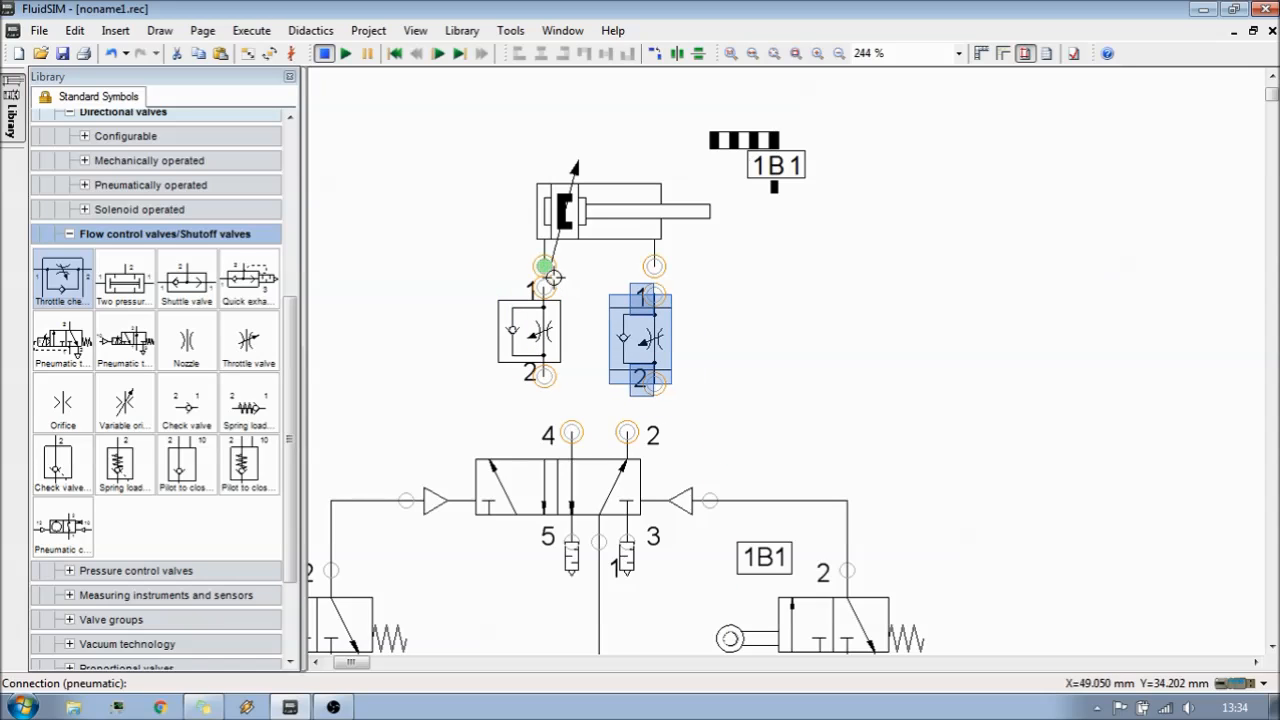
Step: Connect both throttle check valves in line between the cylinder ports and the 5/2-way valve's ports 4 and 2
drag(653, 294, 654, 267)
drag(541, 287, 543, 287)
drag(544, 376, 571, 432)
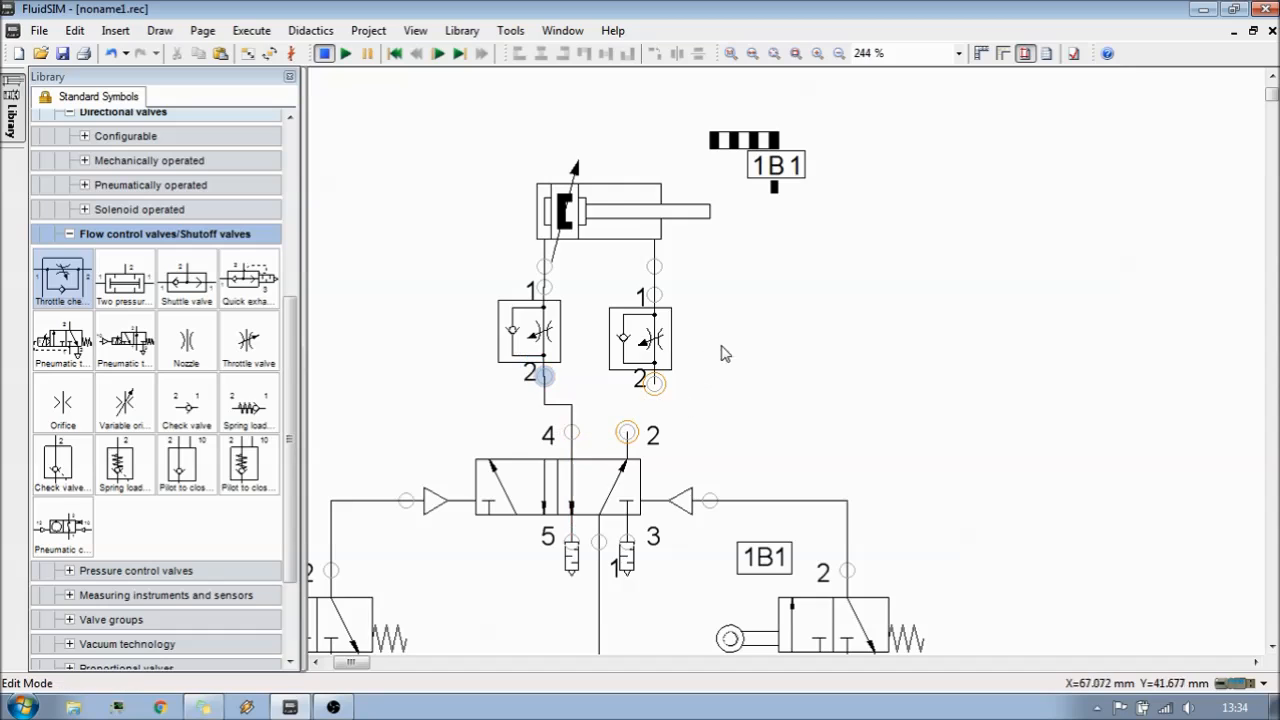
drag(659, 341, 655, 333)
click(758, 353)
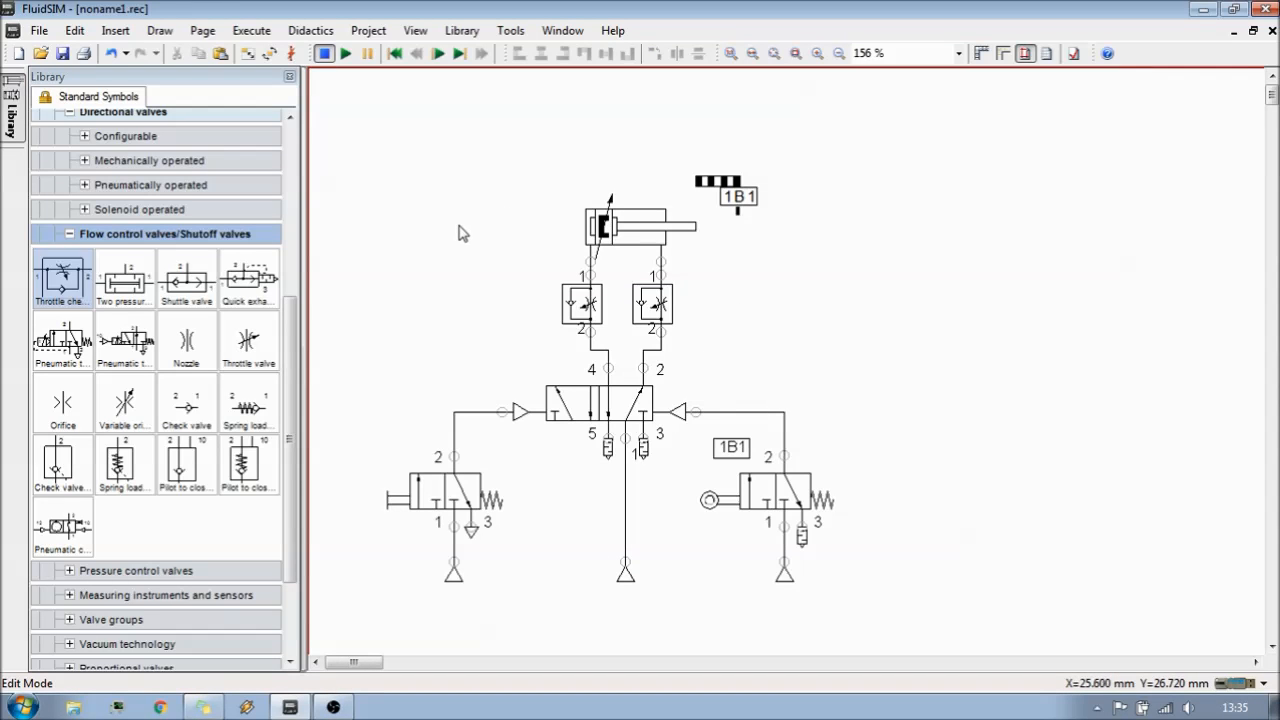
Step: Start the simulation and set the opening level of the throttle check valve at the cylinder's rear port to 3
click(345, 55)
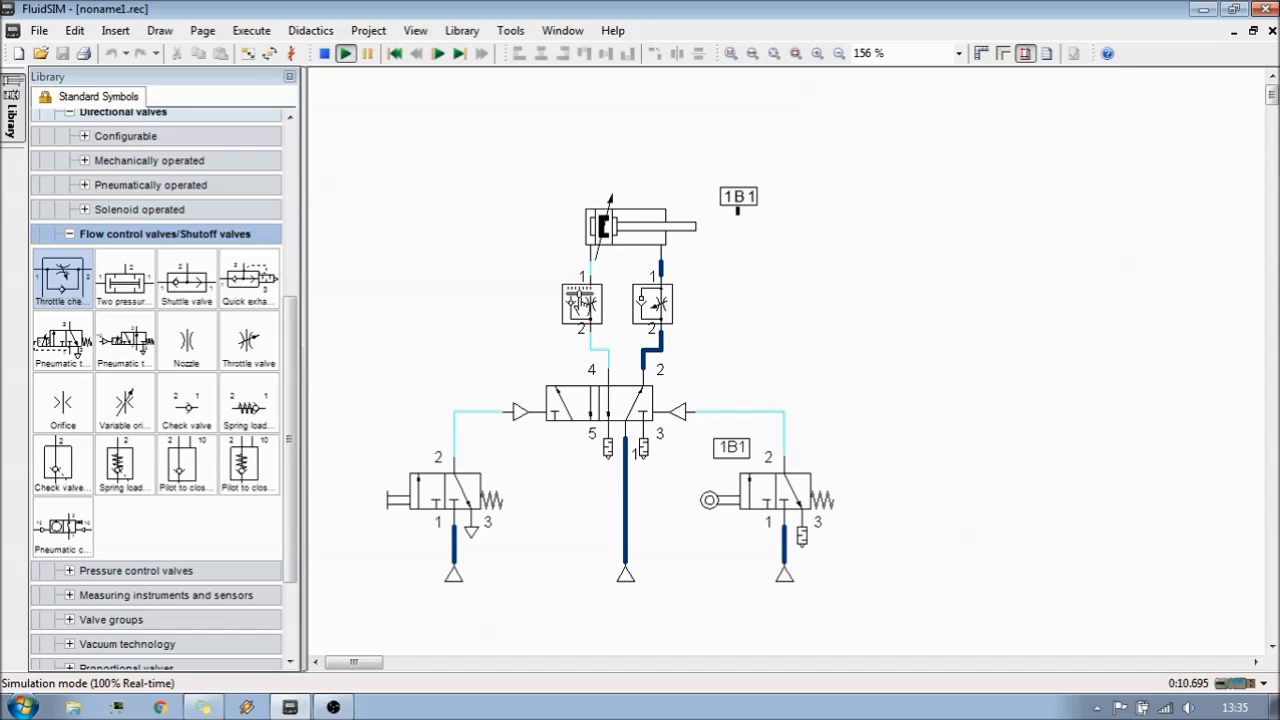
click(582, 300)
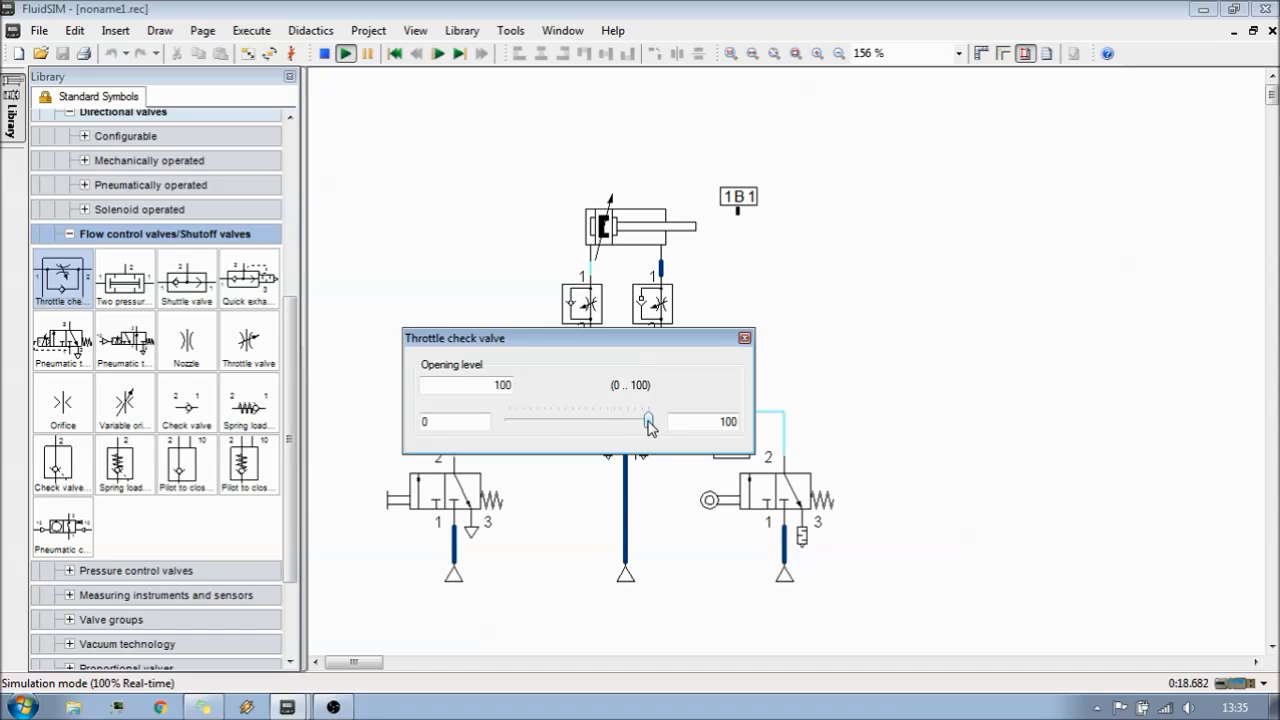
drag(650, 424, 517, 434)
double_click(535, 383)
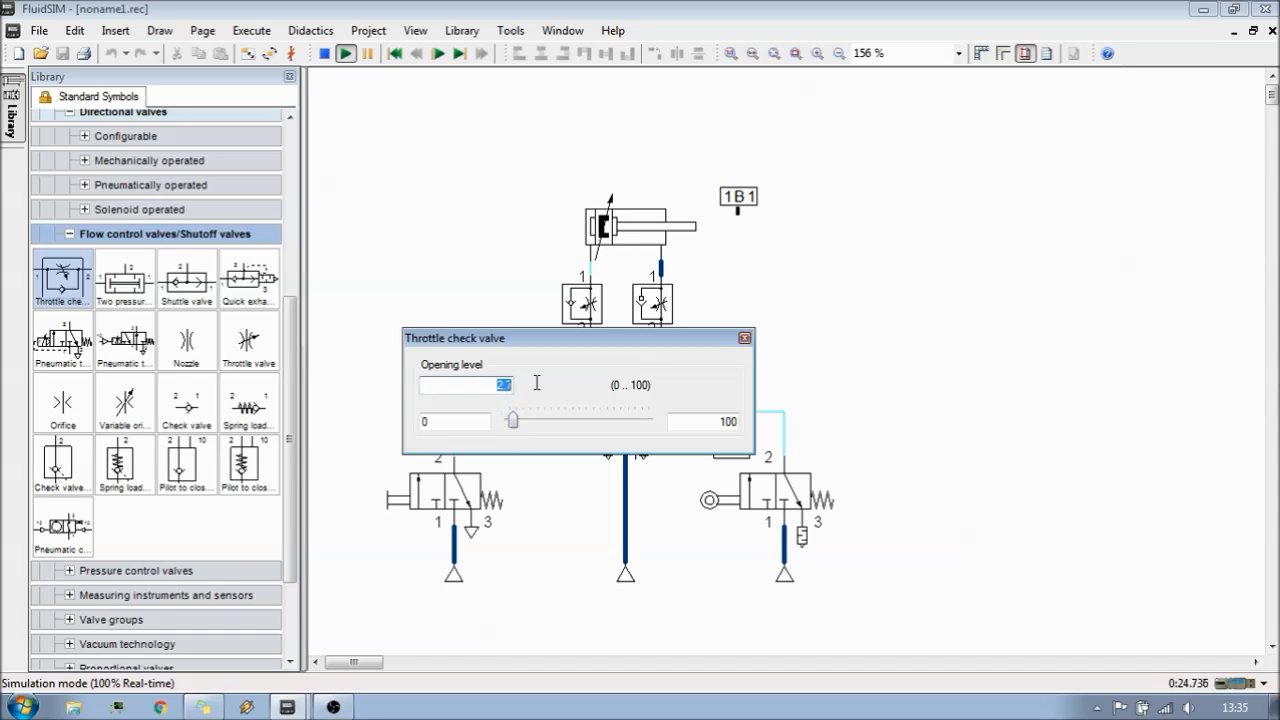
text(3)
mouse_move(513, 424)
mouse_down()
mouse_move(529, 426)
mouse_move(512, 425)
mouse_up()
double_click(533, 386)
text(3)
click(928, 376)
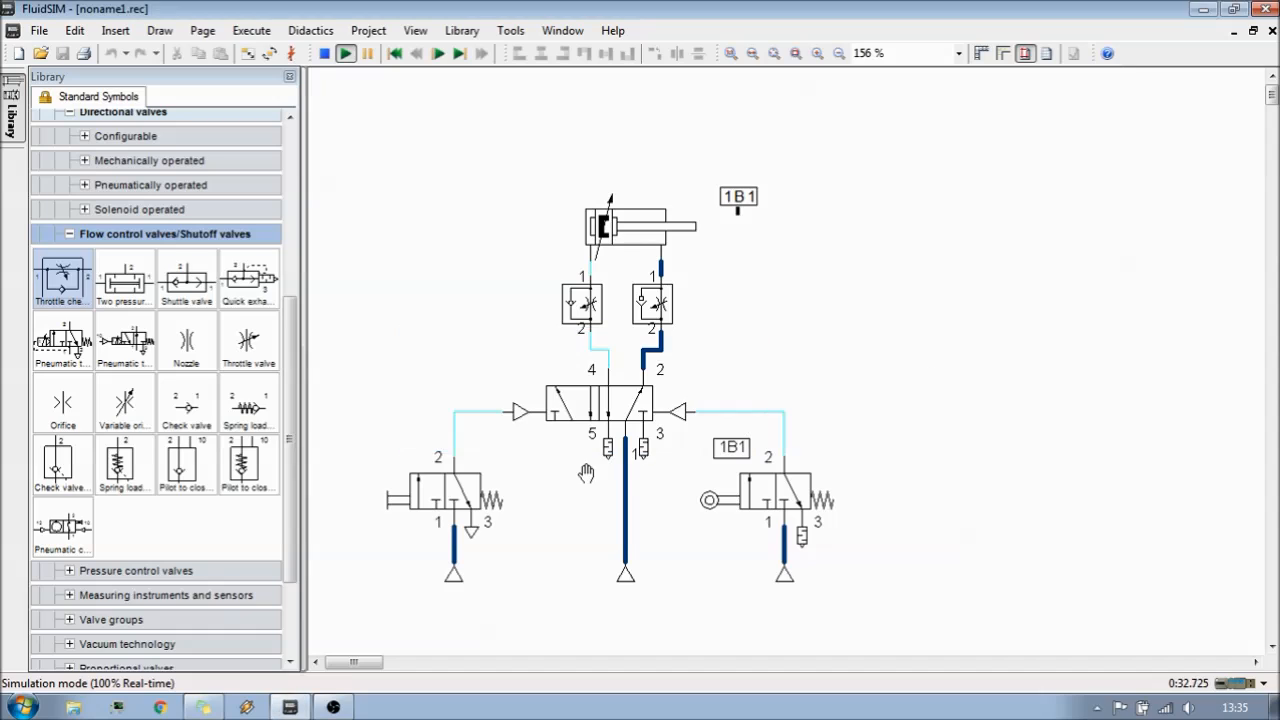
Step: Set the opening level of the rod-side throttle check valve to 3
double_click(652, 303)
double_click(573, 399)
text(3)
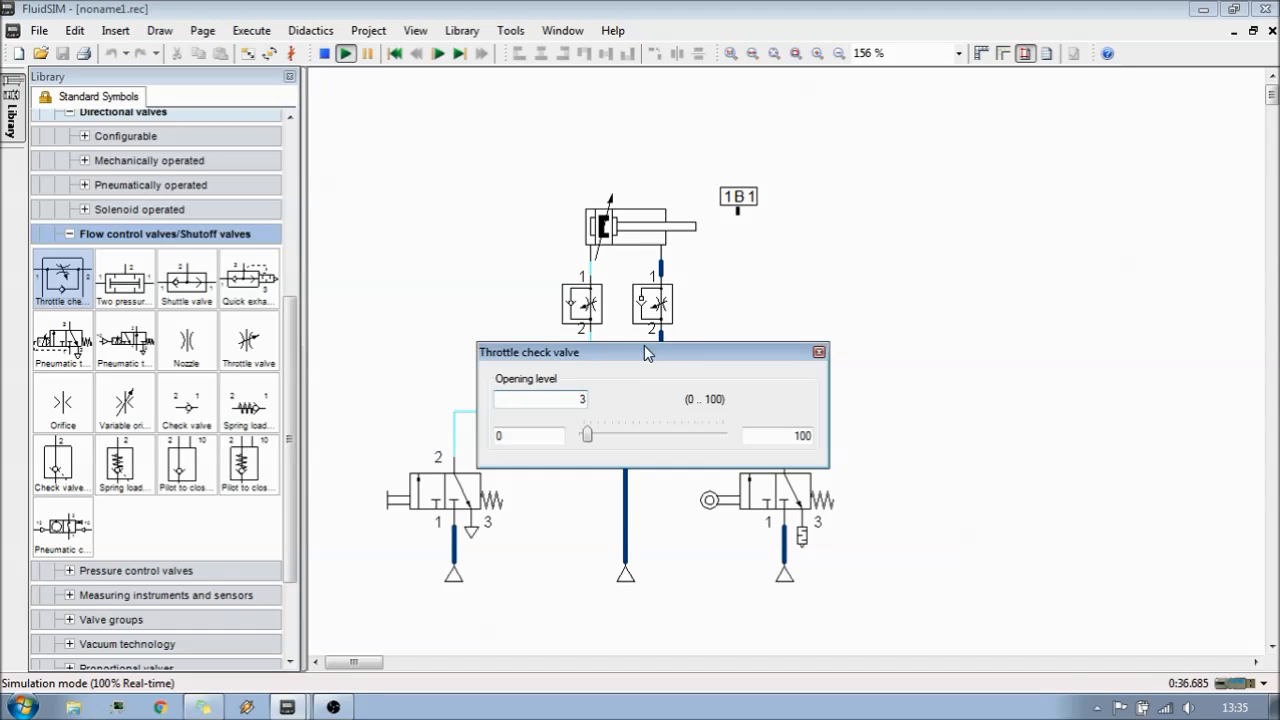
click(766, 258)
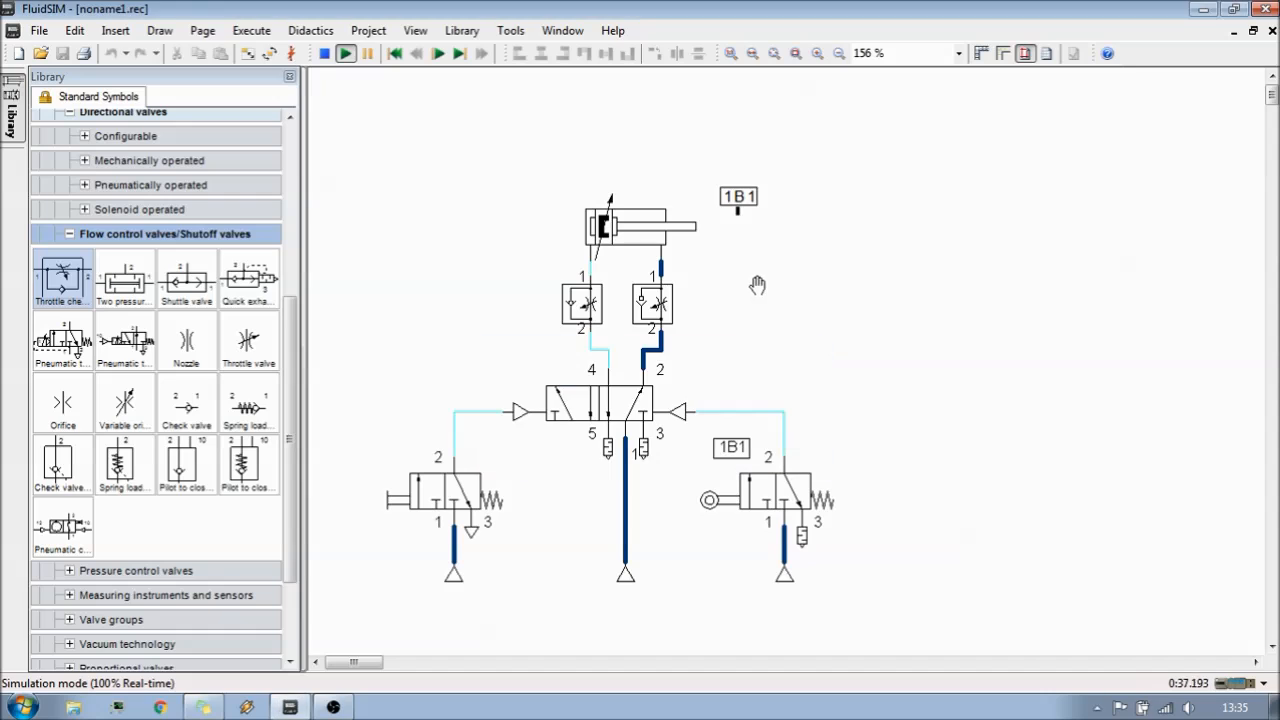
Step: Actuate the pushbutton valve repeatedly to cycle the throttled cylinder, and stop the simulation
click(431, 550)
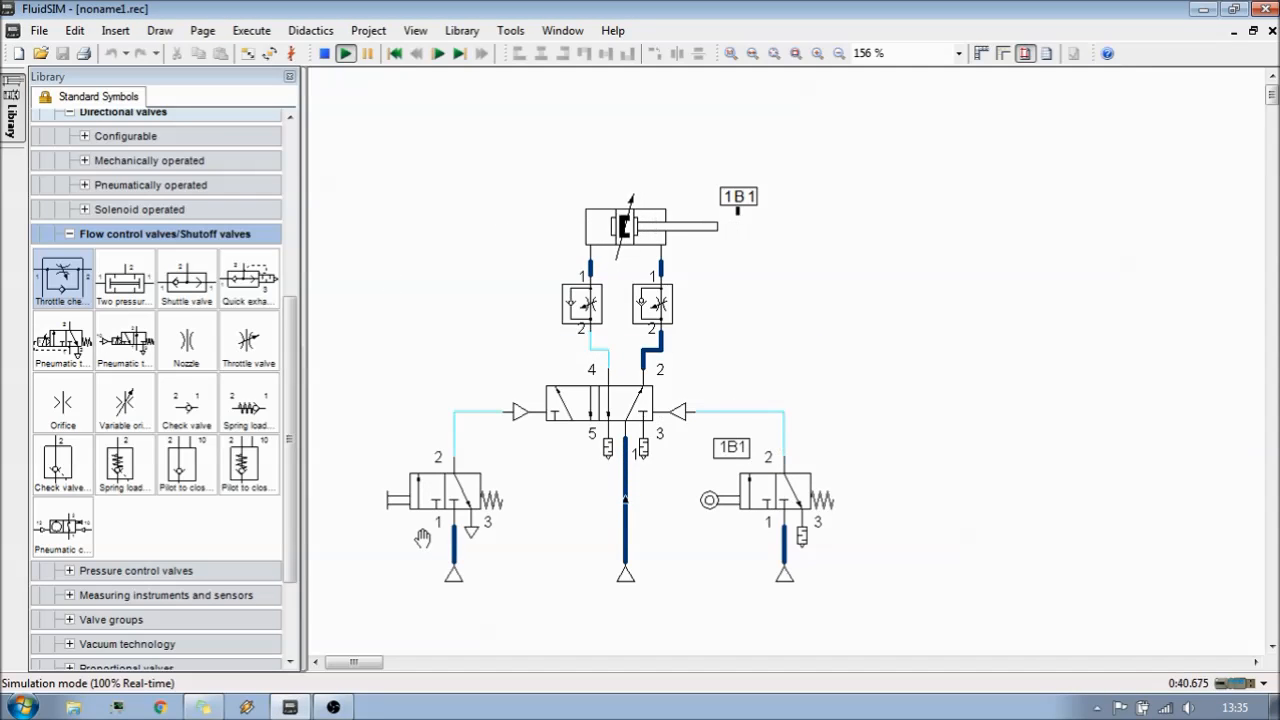
click(446, 501)
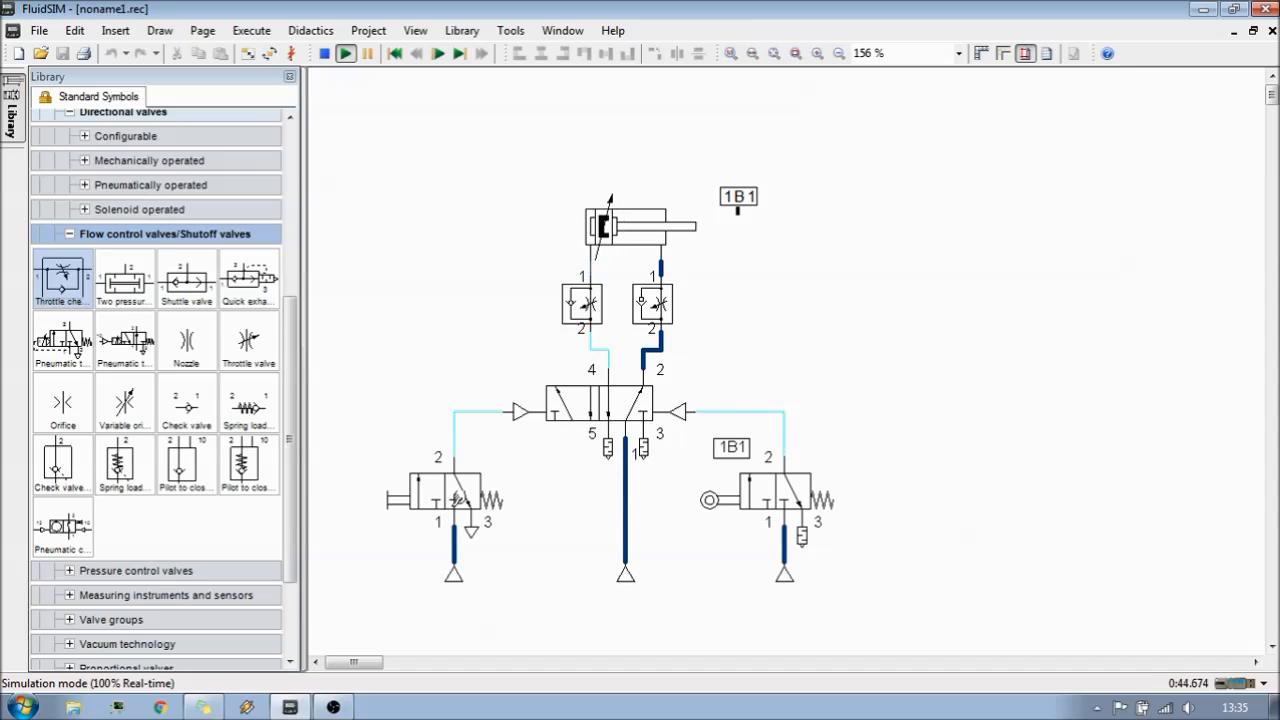
click(457, 500)
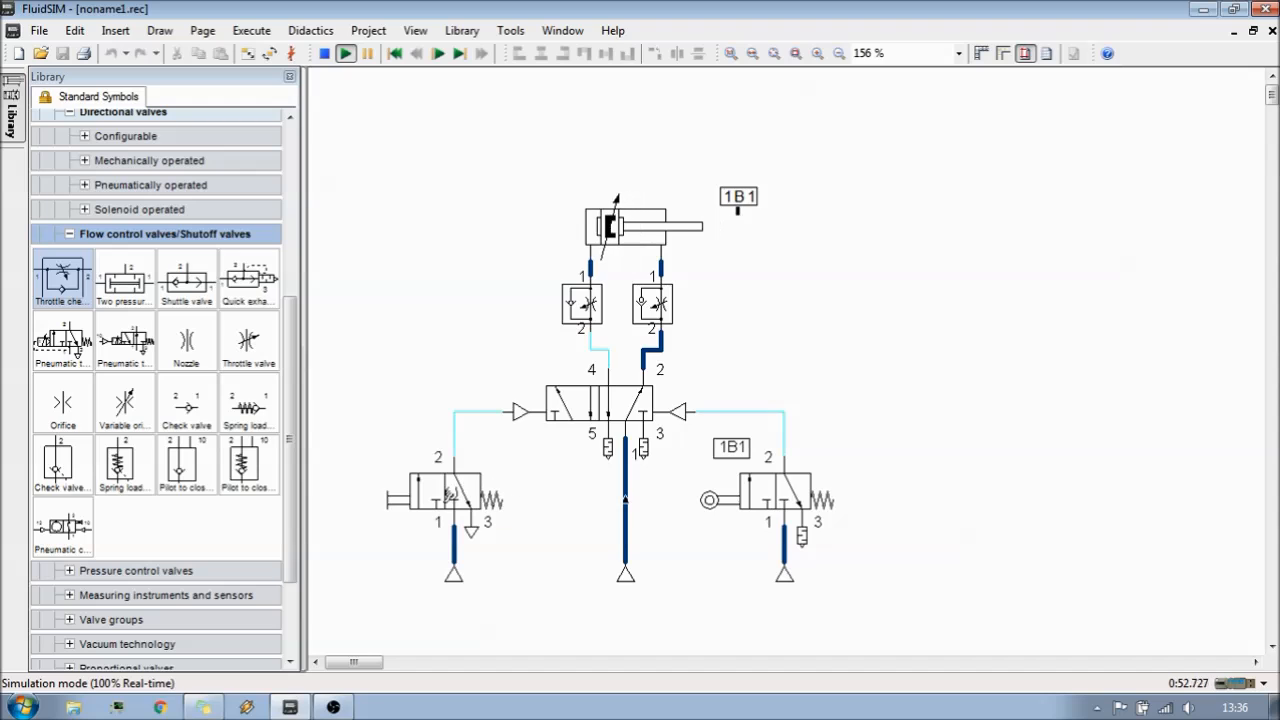
click(452, 495)
click(450, 494)
click(484, 494)
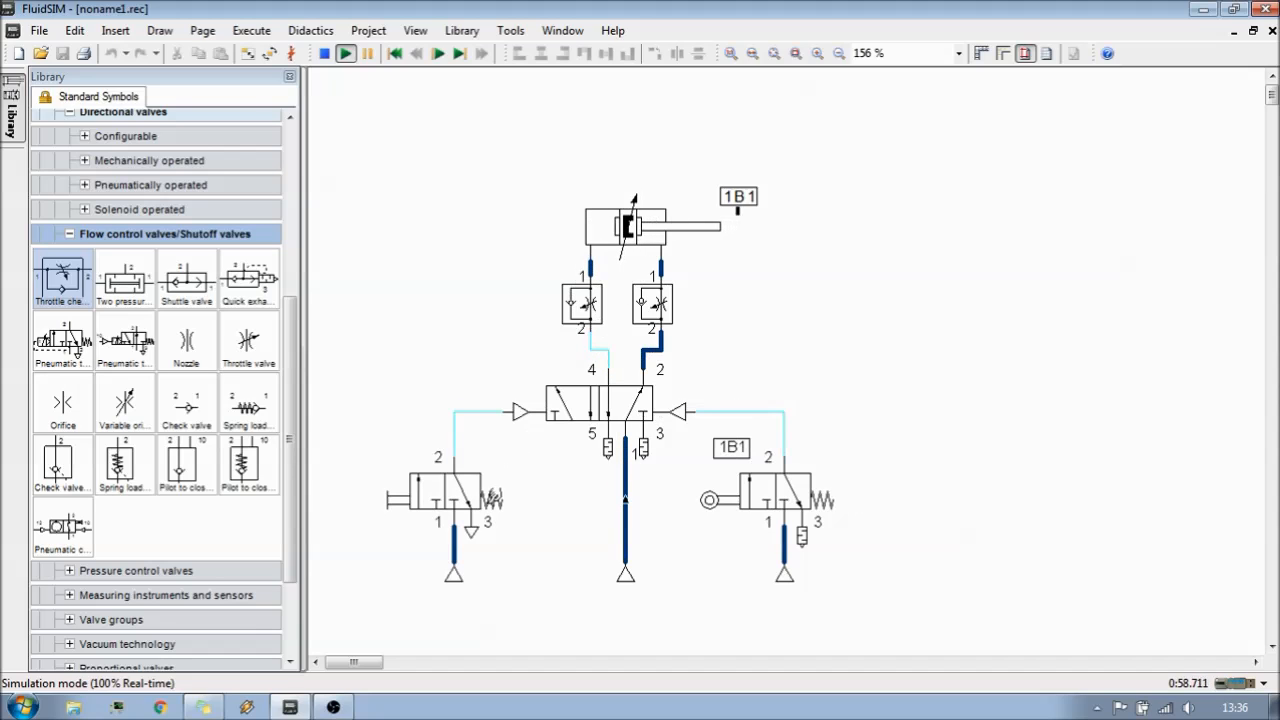
click(490, 490)
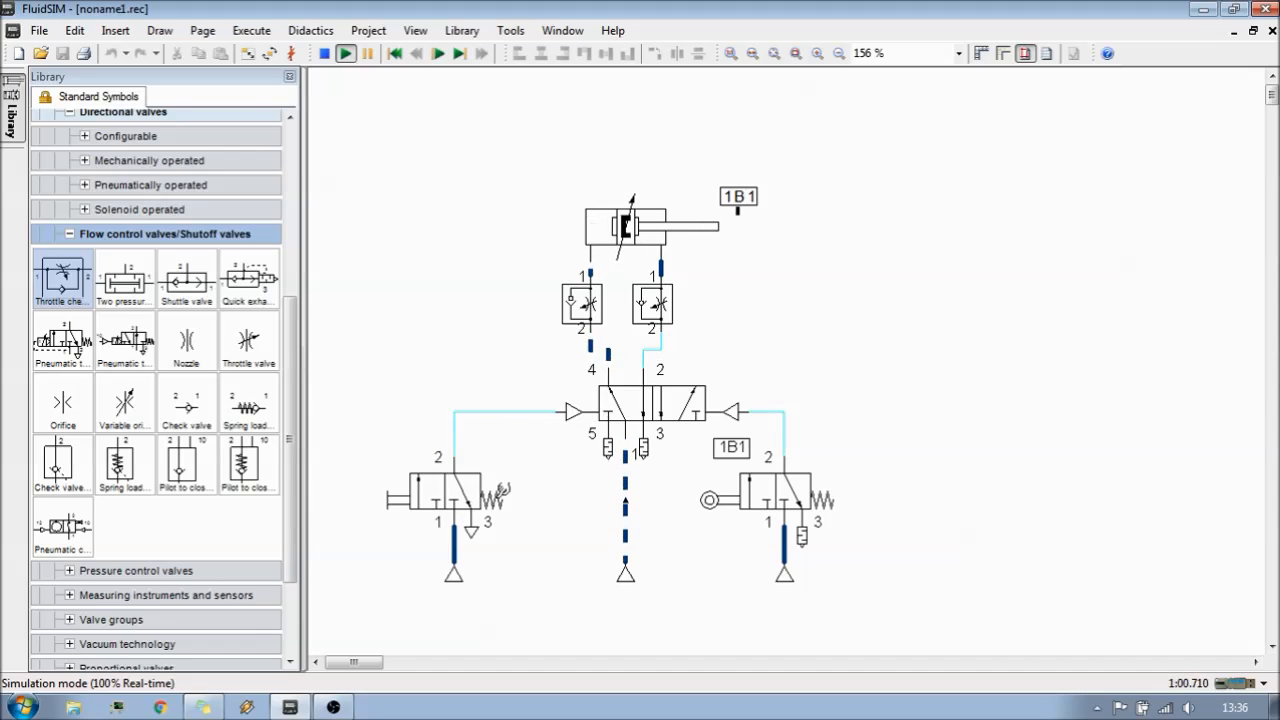
click(508, 495)
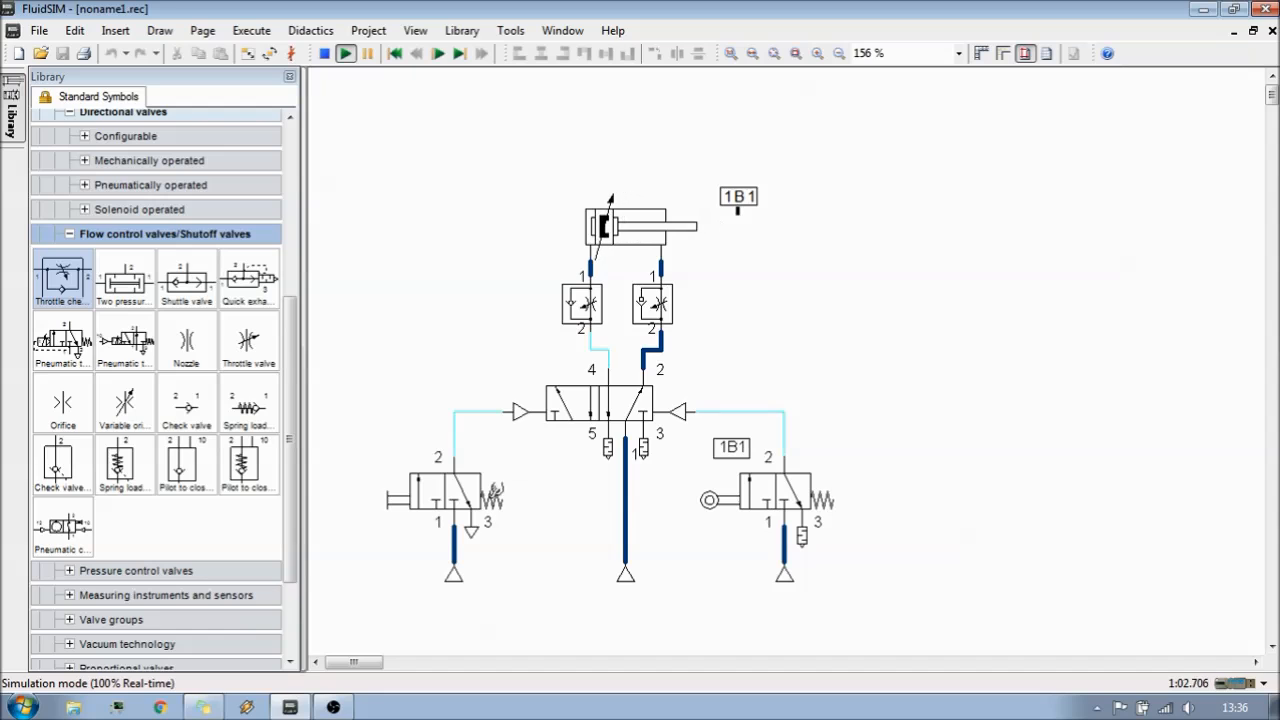
click(470, 490)
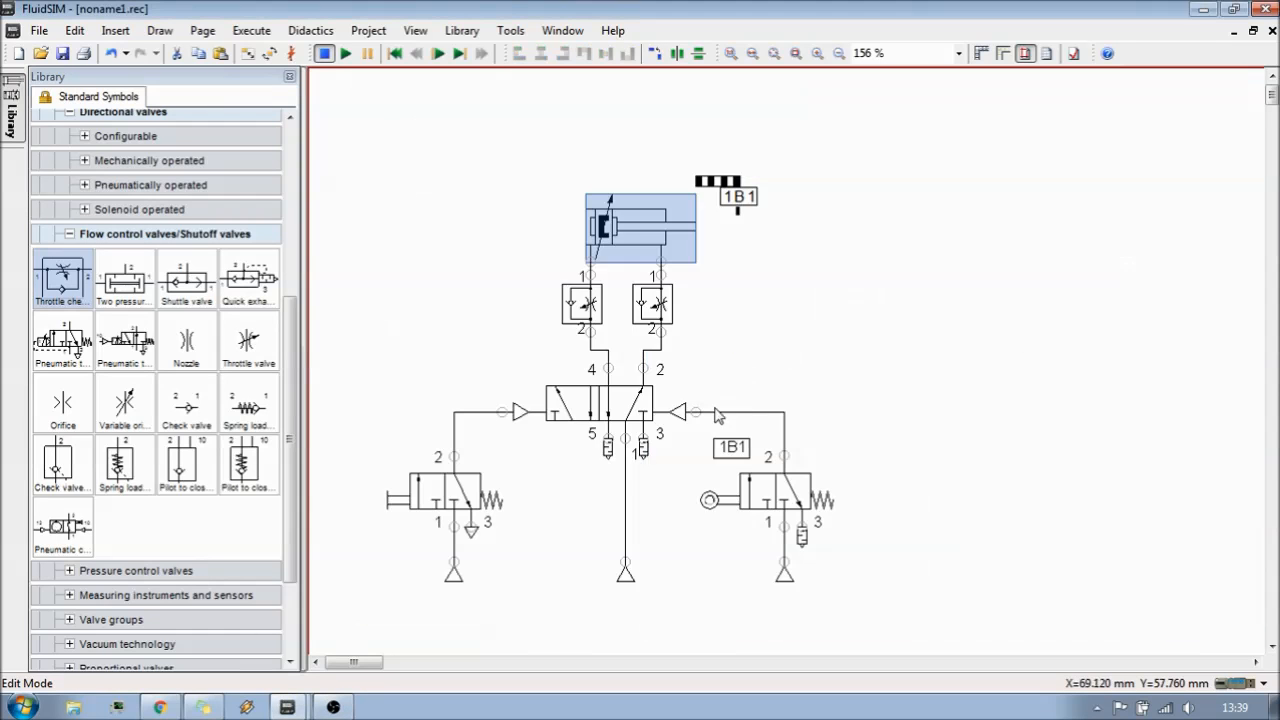
Step: Open the cylinder's force profile properties and switch from constant force to applying a force profile
double_click(640, 228)
click(784, 262)
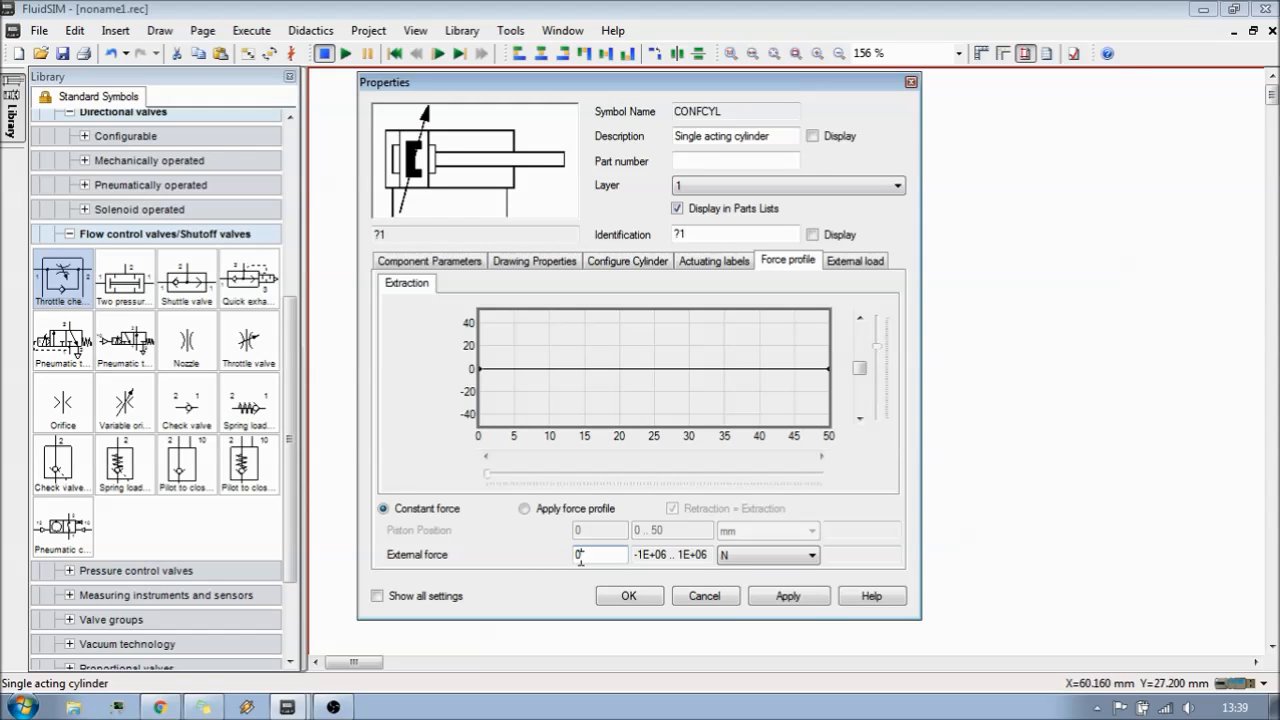
click(525, 509)
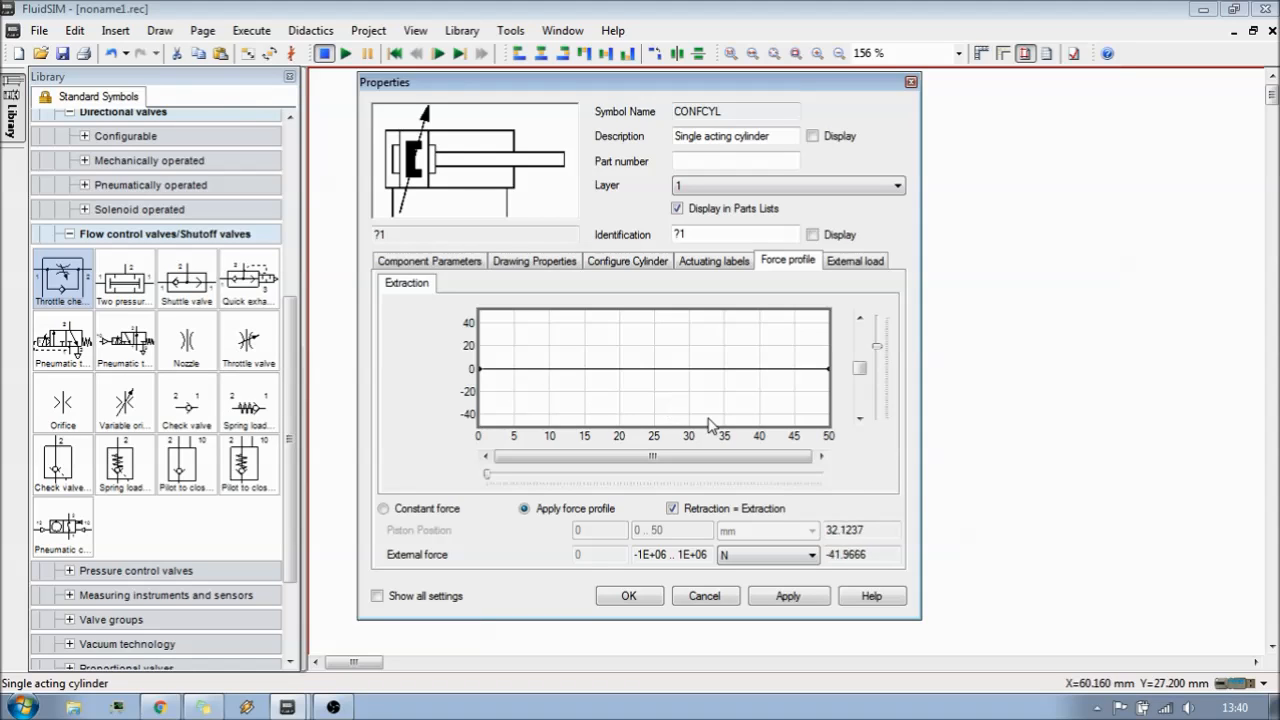
Step: Add force profile points at about 2.15 mm, 40 N and 49.7 mm, 2 N, and move the first to the stroke's end at about 40 N
click(817, 369)
drag(816, 367, 497, 330)
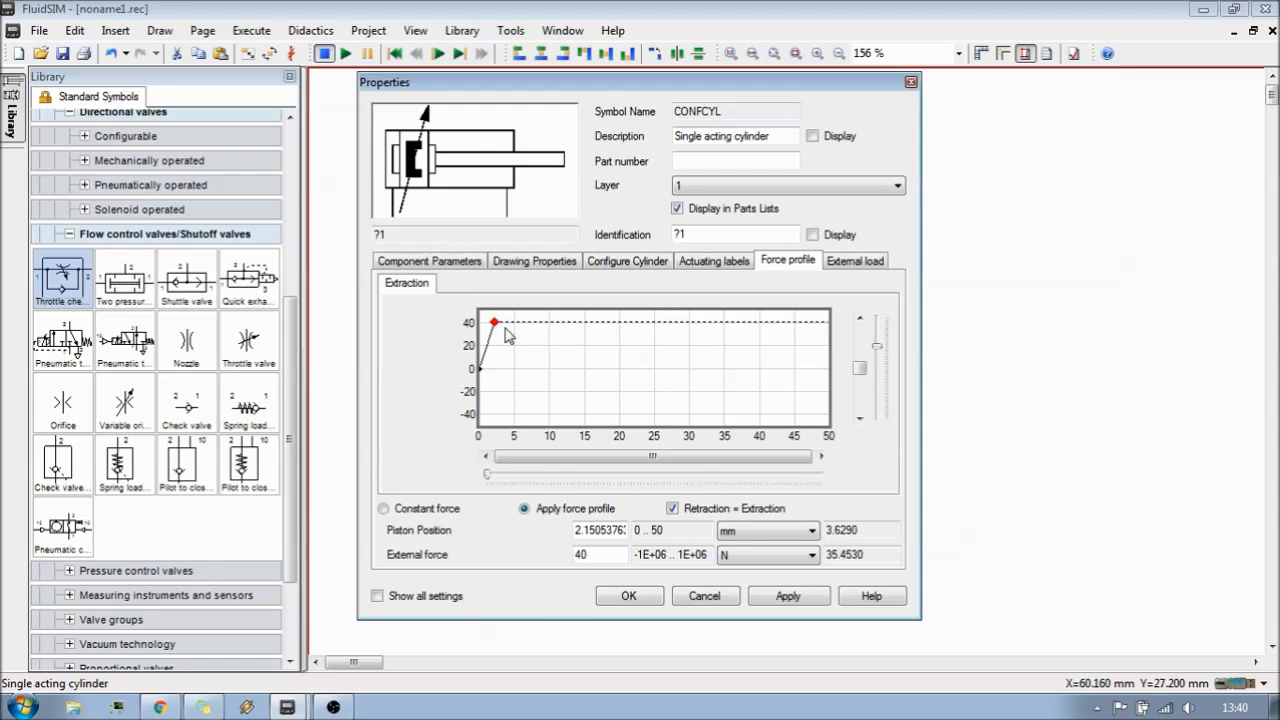
click(826, 367)
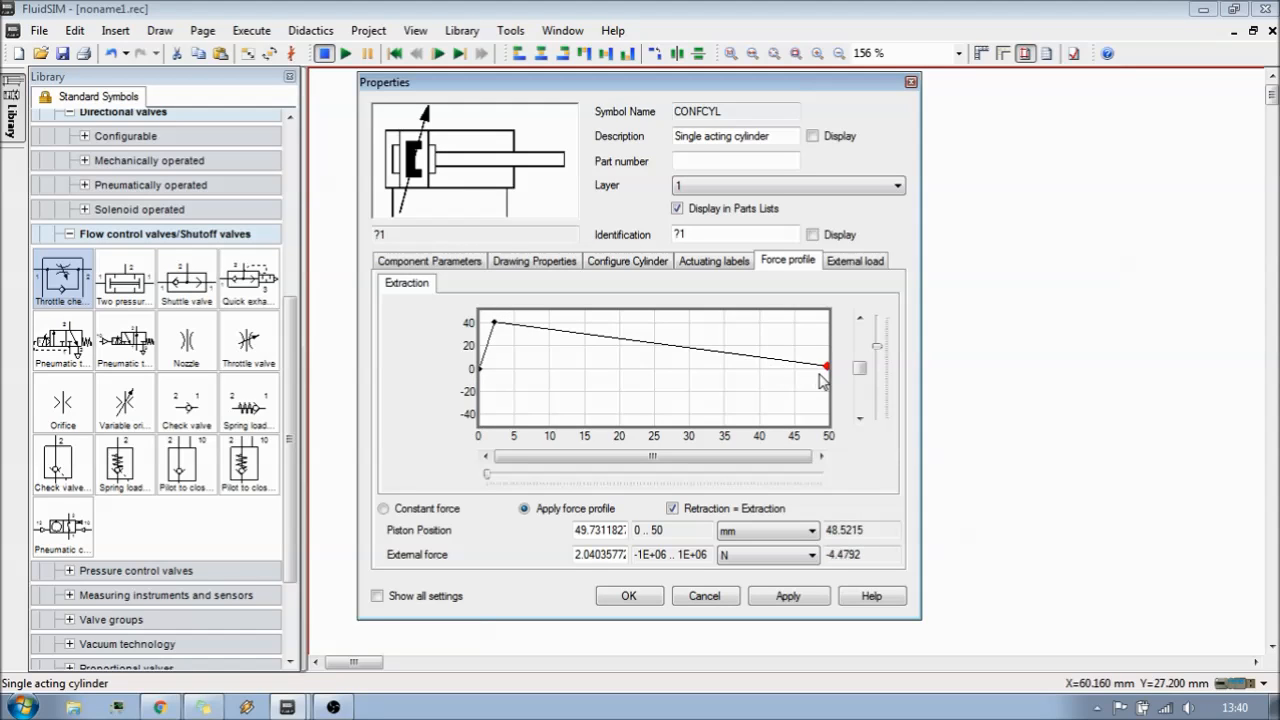
drag(494, 322, 814, 322)
Step: Add force profile points at about 37 mm, 8 N; 15.6 mm, 33.8 N; 9 mm, 8 N; and 25.8 mm, -23.2 N
drag(812, 316, 740, 360)
click(588, 330)
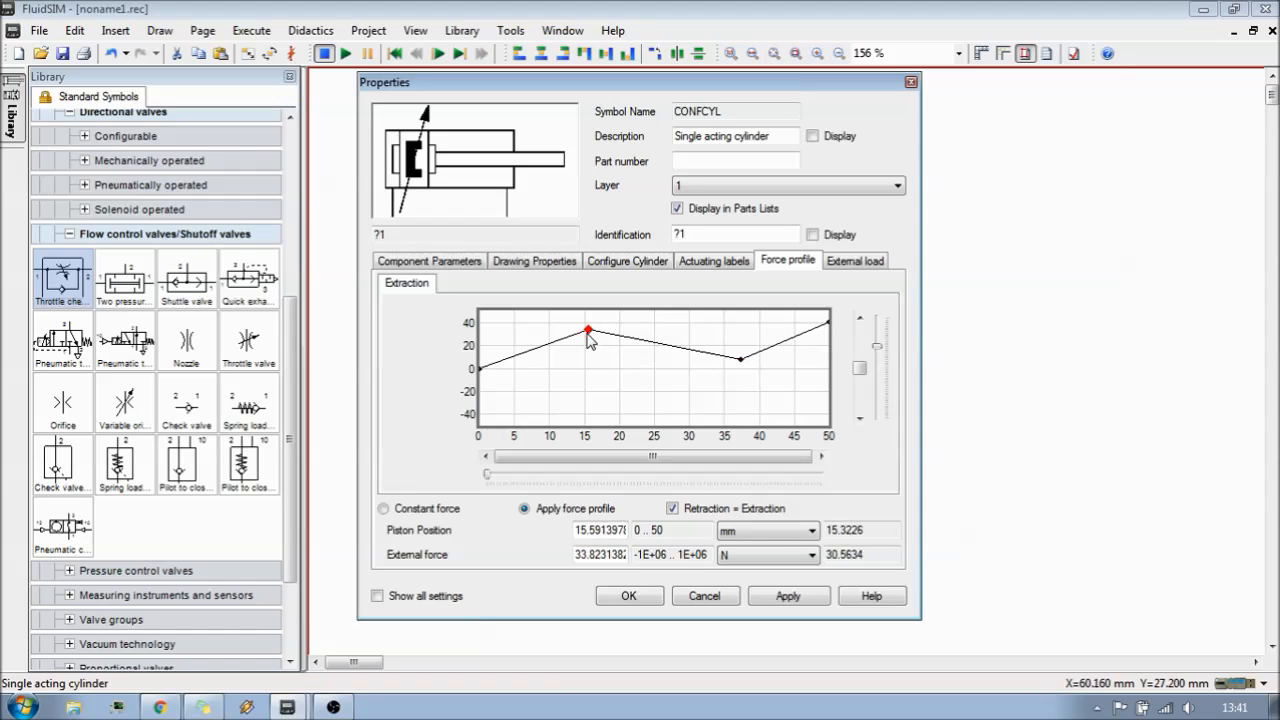
click(541, 358)
click(659, 395)
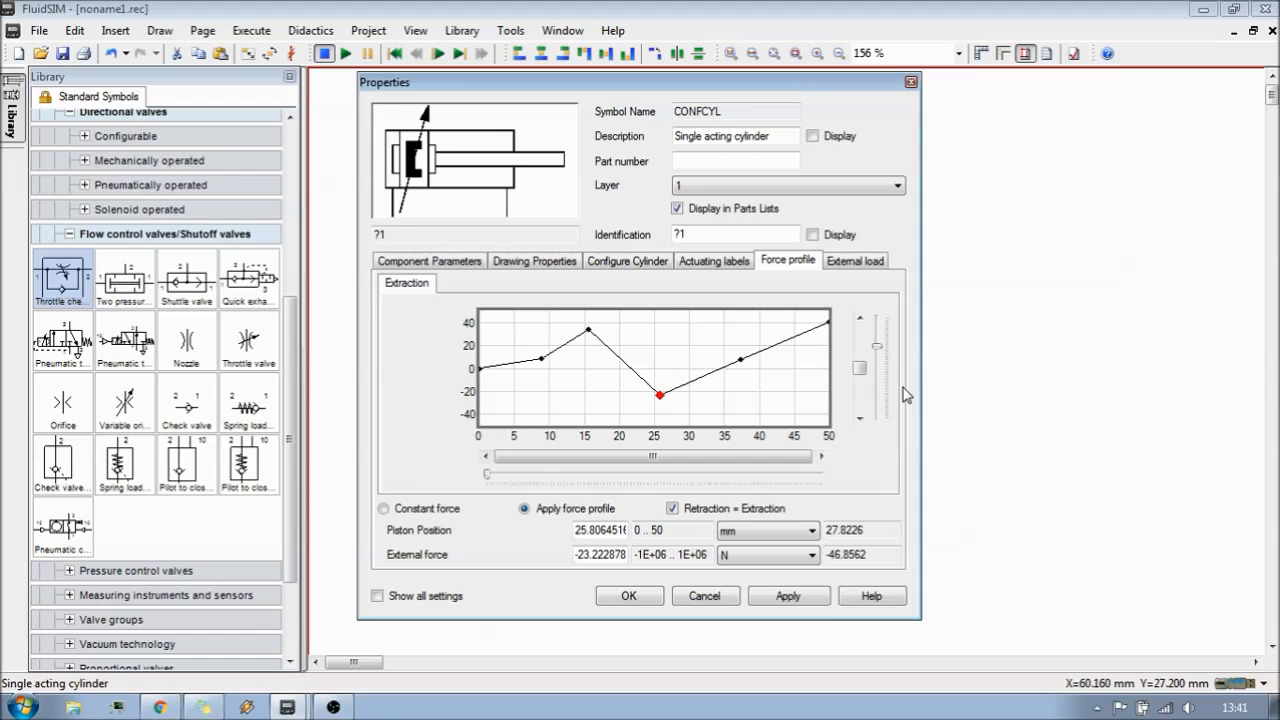
Step: Move the force profile point at about 37 mm to about 33.3 mm, 30.6 N, and delete the point with negative force
drag(740, 359, 712, 334)
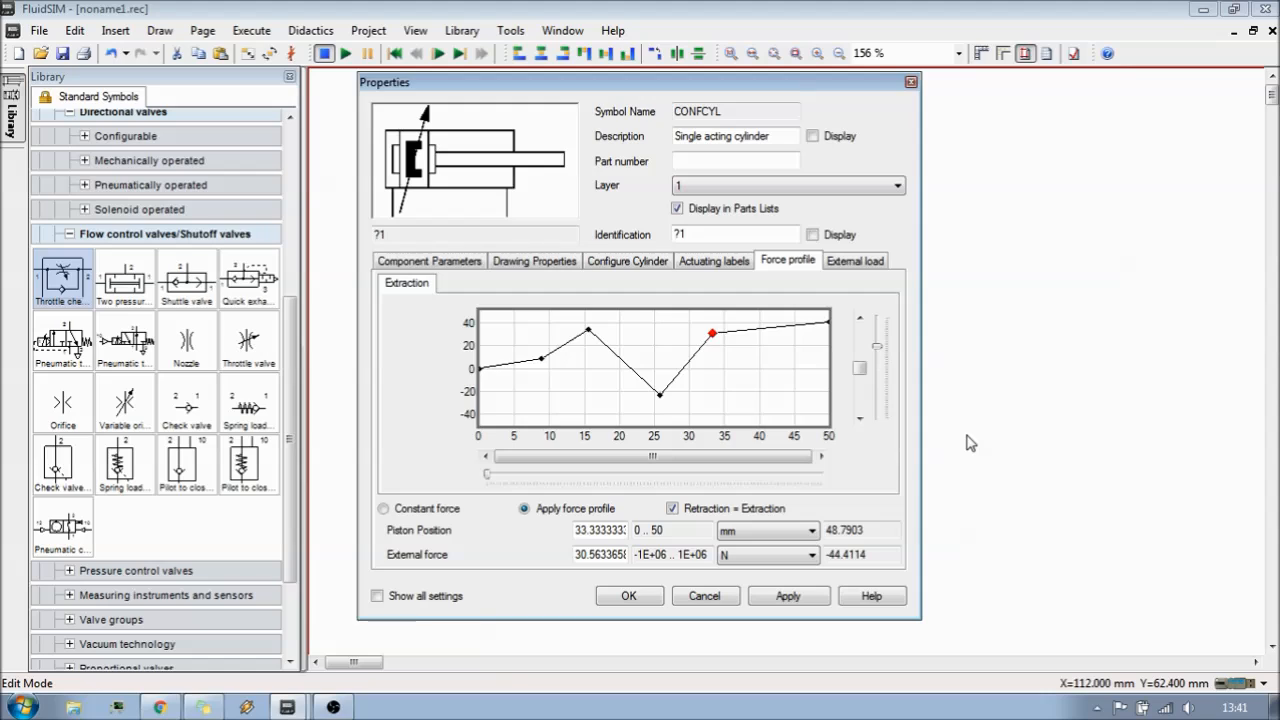
click(660, 398)
key(Delete)
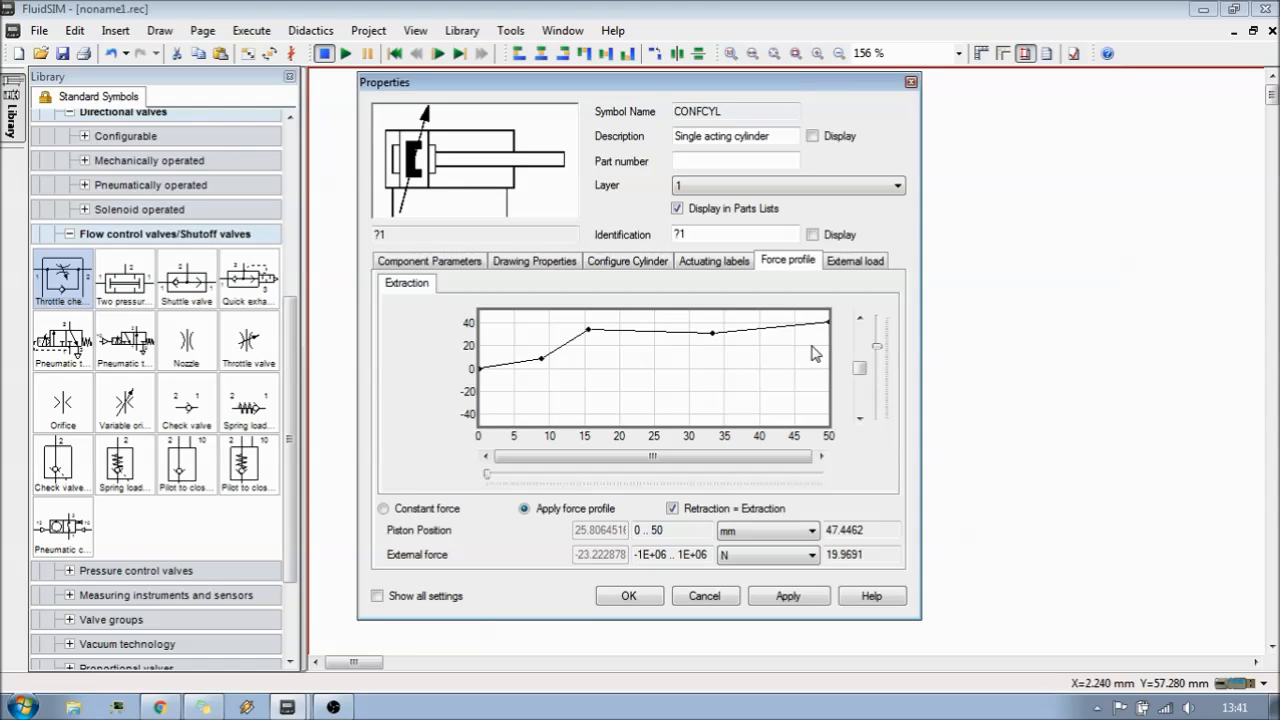
Step: Set the moving mass in the cylinder's external load to 2 kg
click(862, 268)
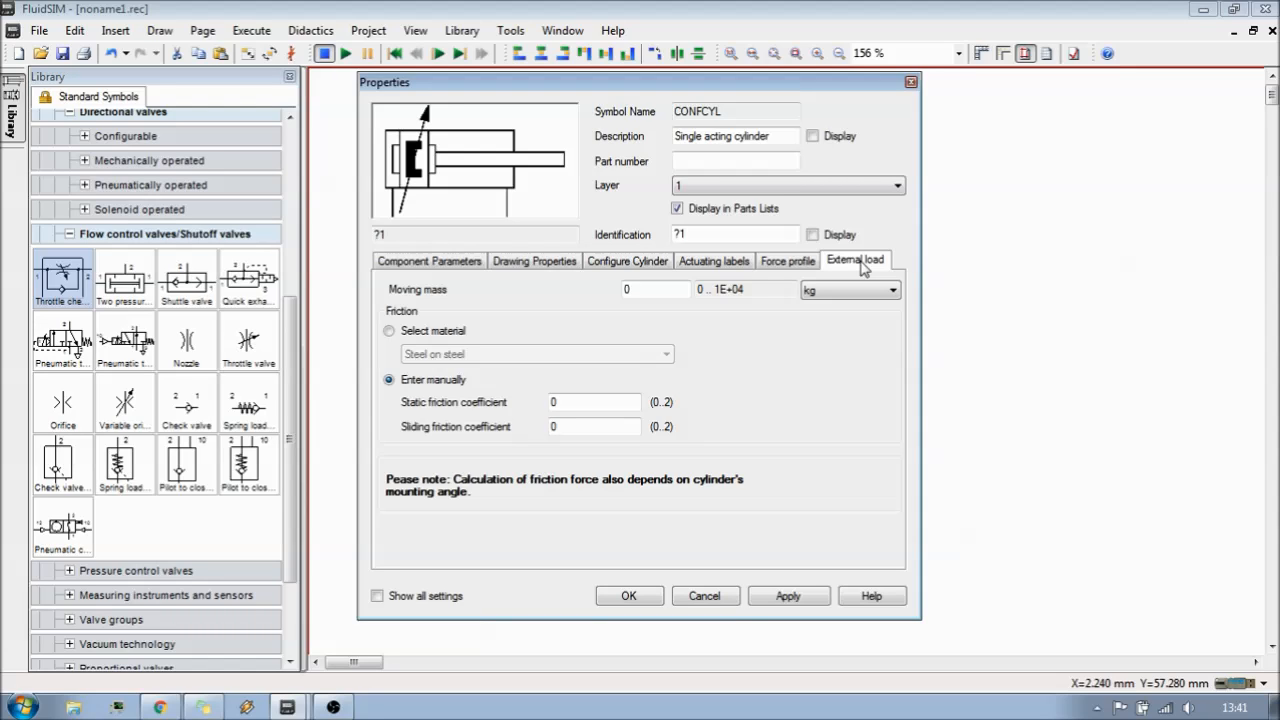
click(659, 289)
double_click(624, 291)
text(2)
Step: Select Steel on steel as the friction material, and switch the friction coefficients to manual entry
click(421, 332)
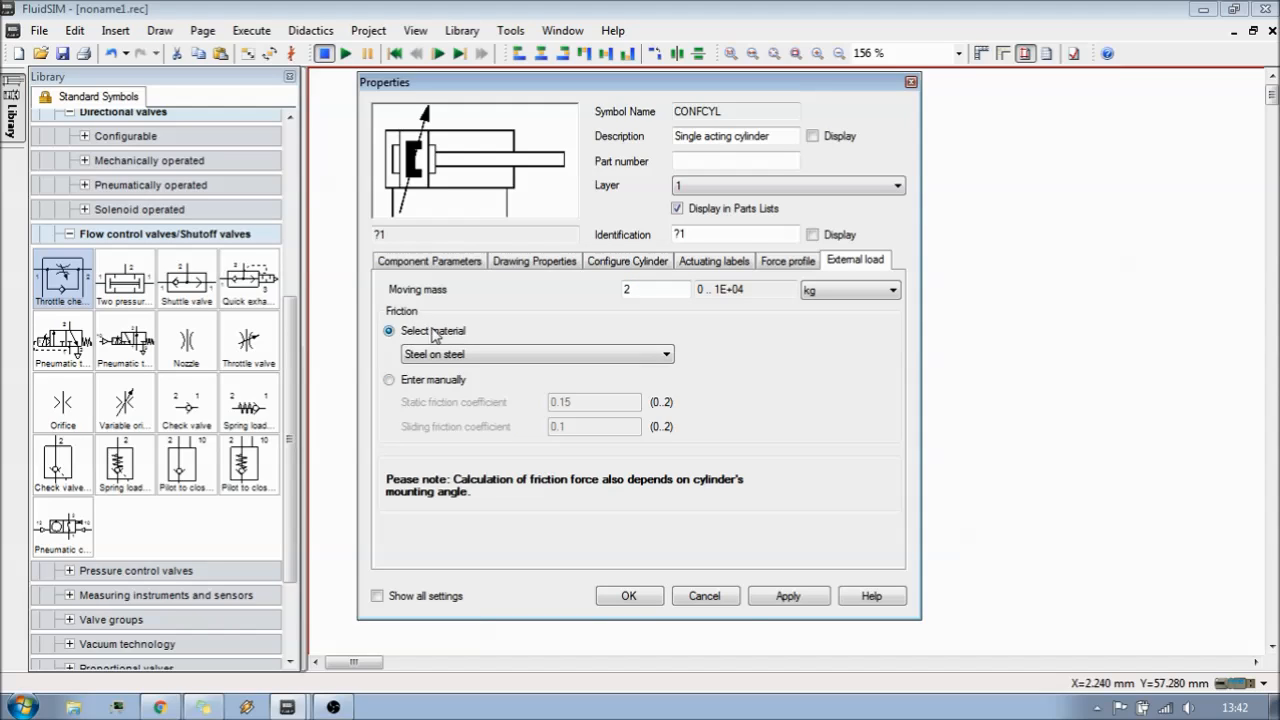
click(667, 356)
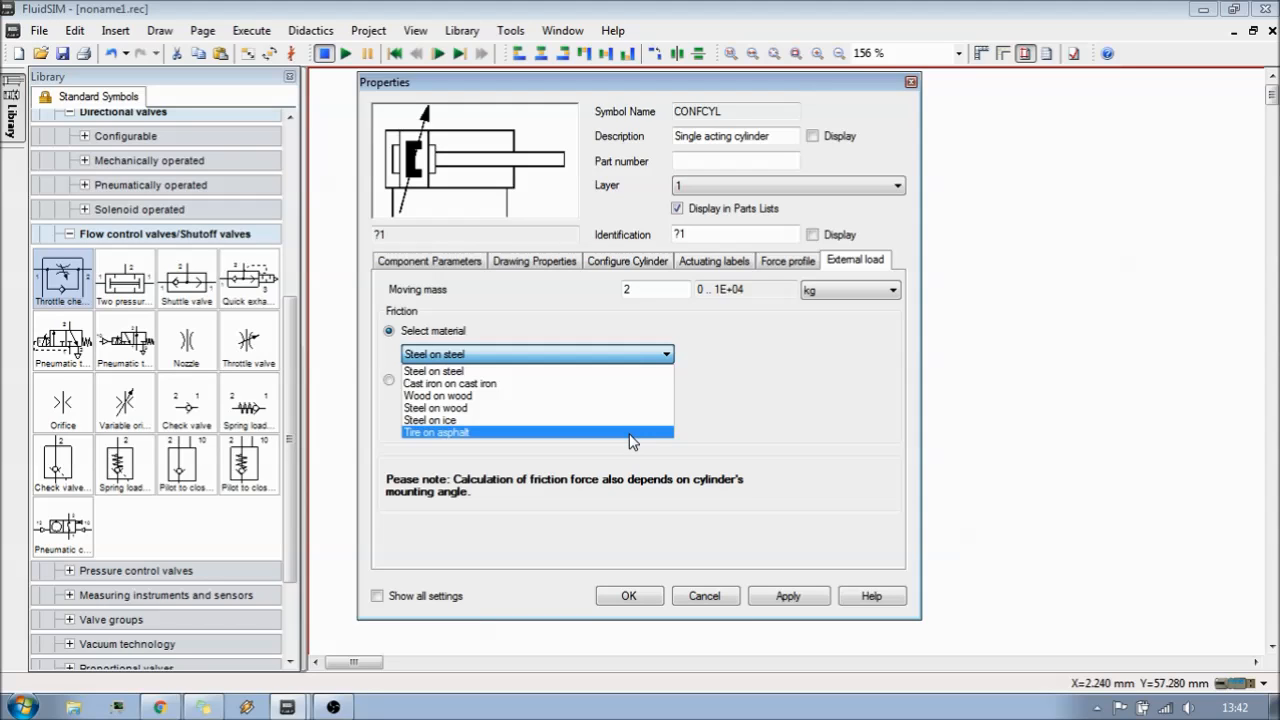
click(619, 371)
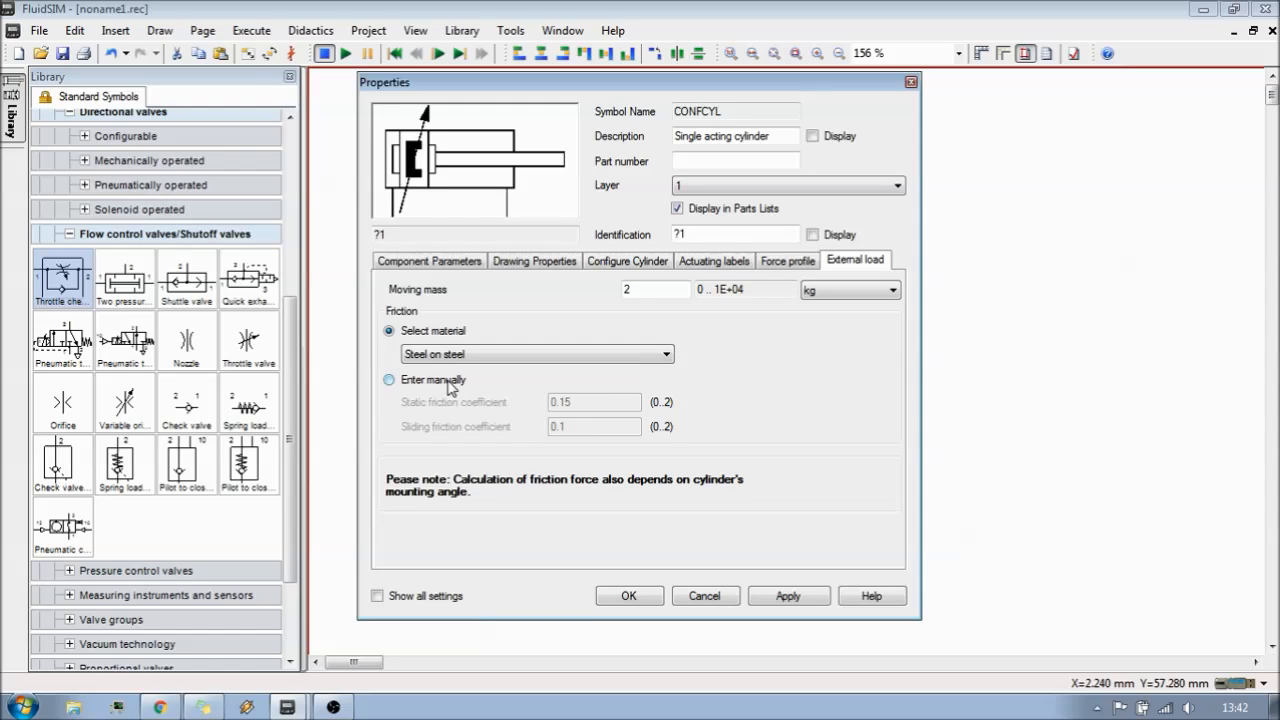
click(417, 384)
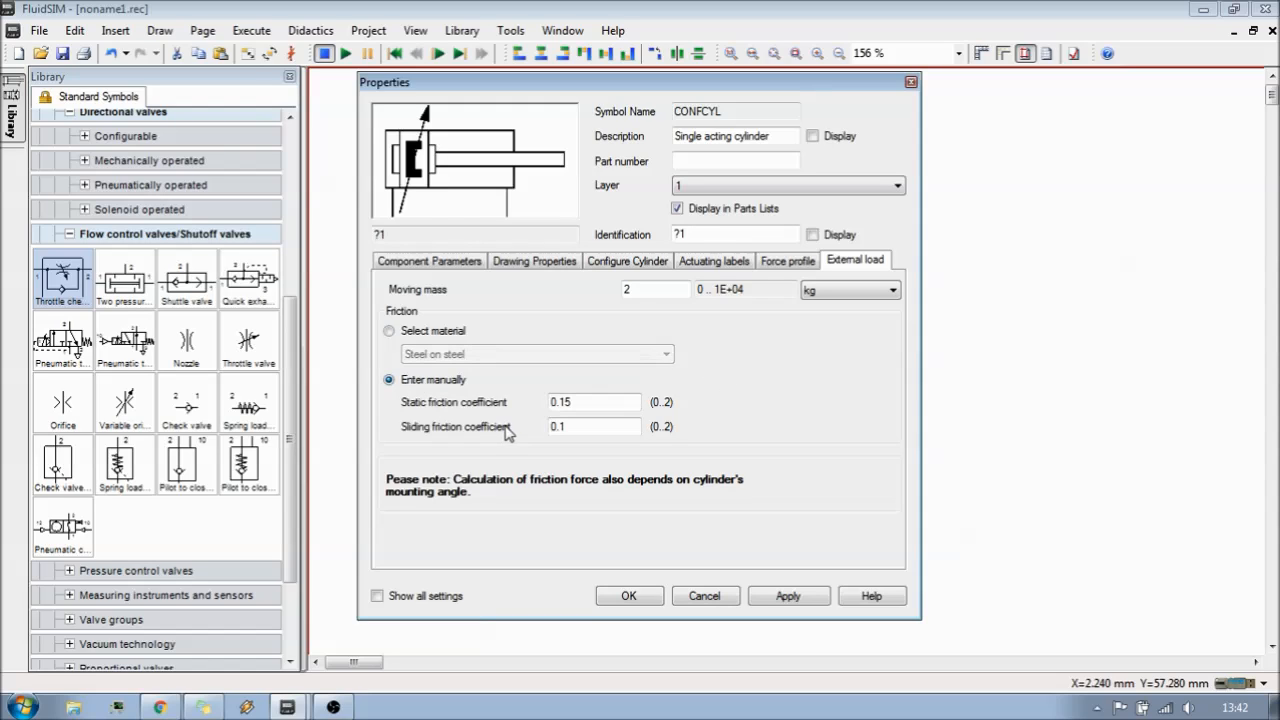